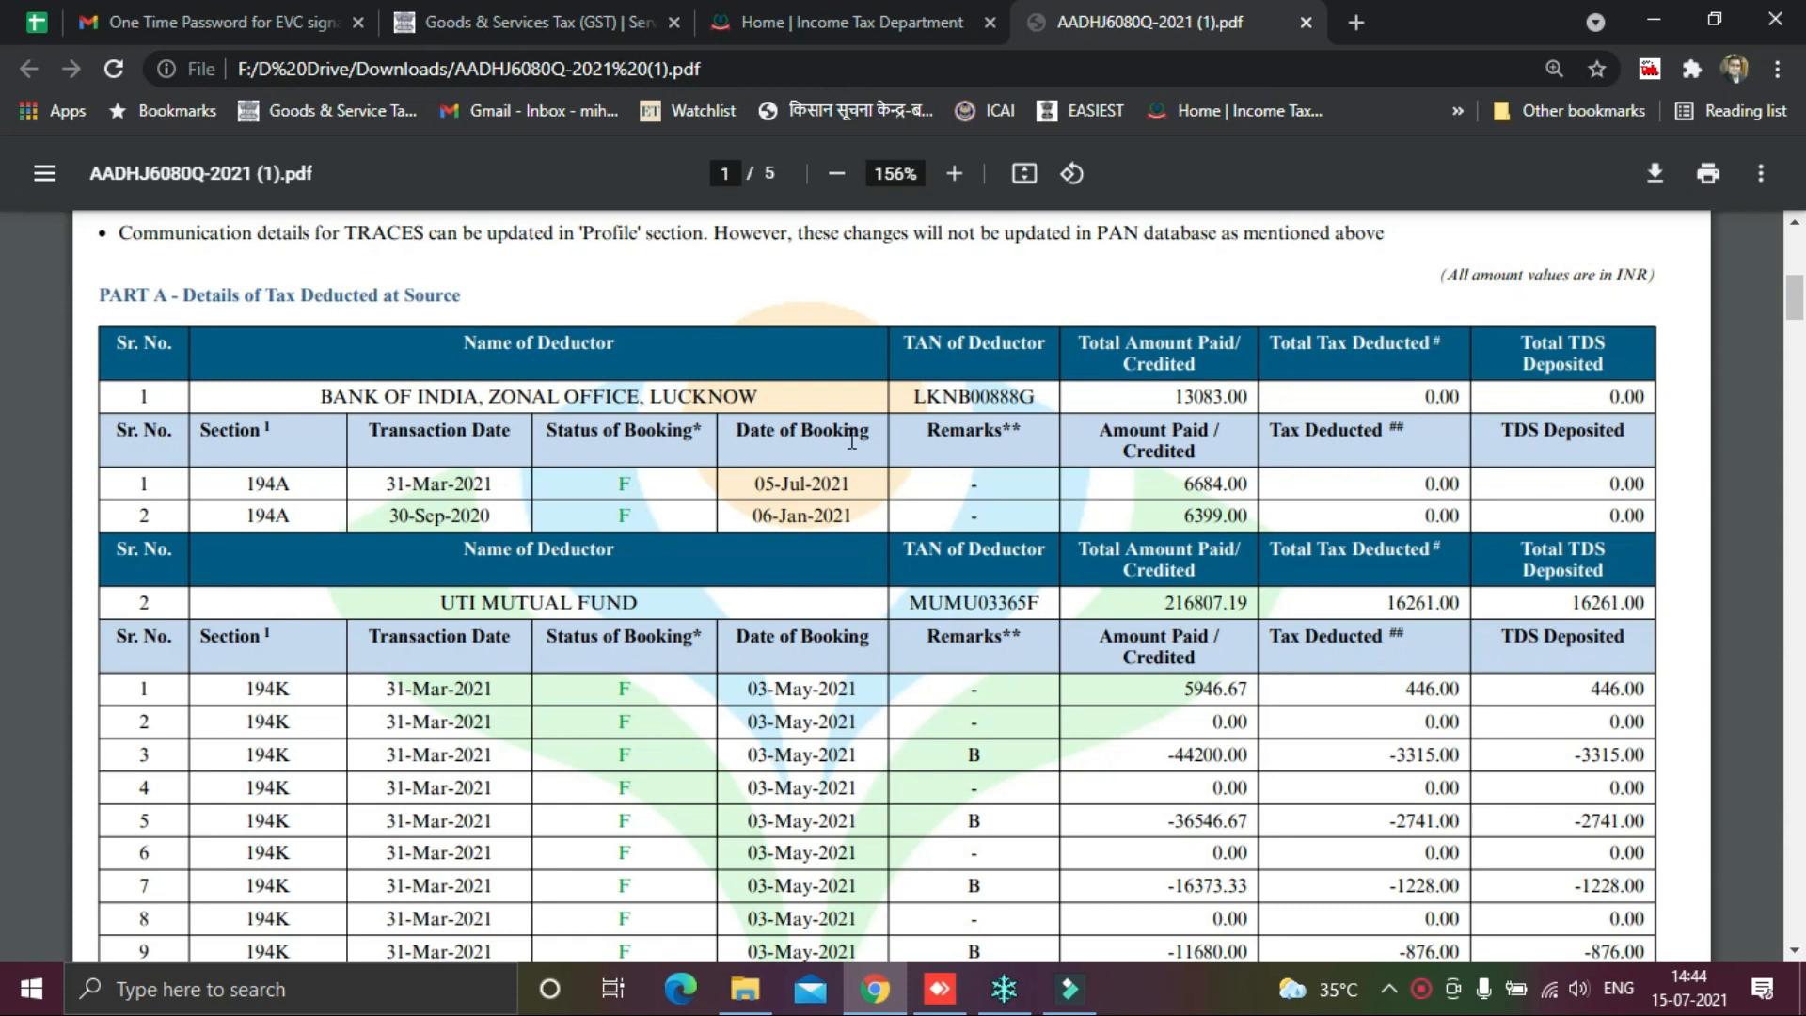
Step: Highlight the UTI Mutual Fund deductor row and section 194K in the TDS statement
left_click_drag(431, 612, 671, 623)
left_click(674, 607)
left_click_drag(232, 686, 315, 688)
left_click(315, 687)
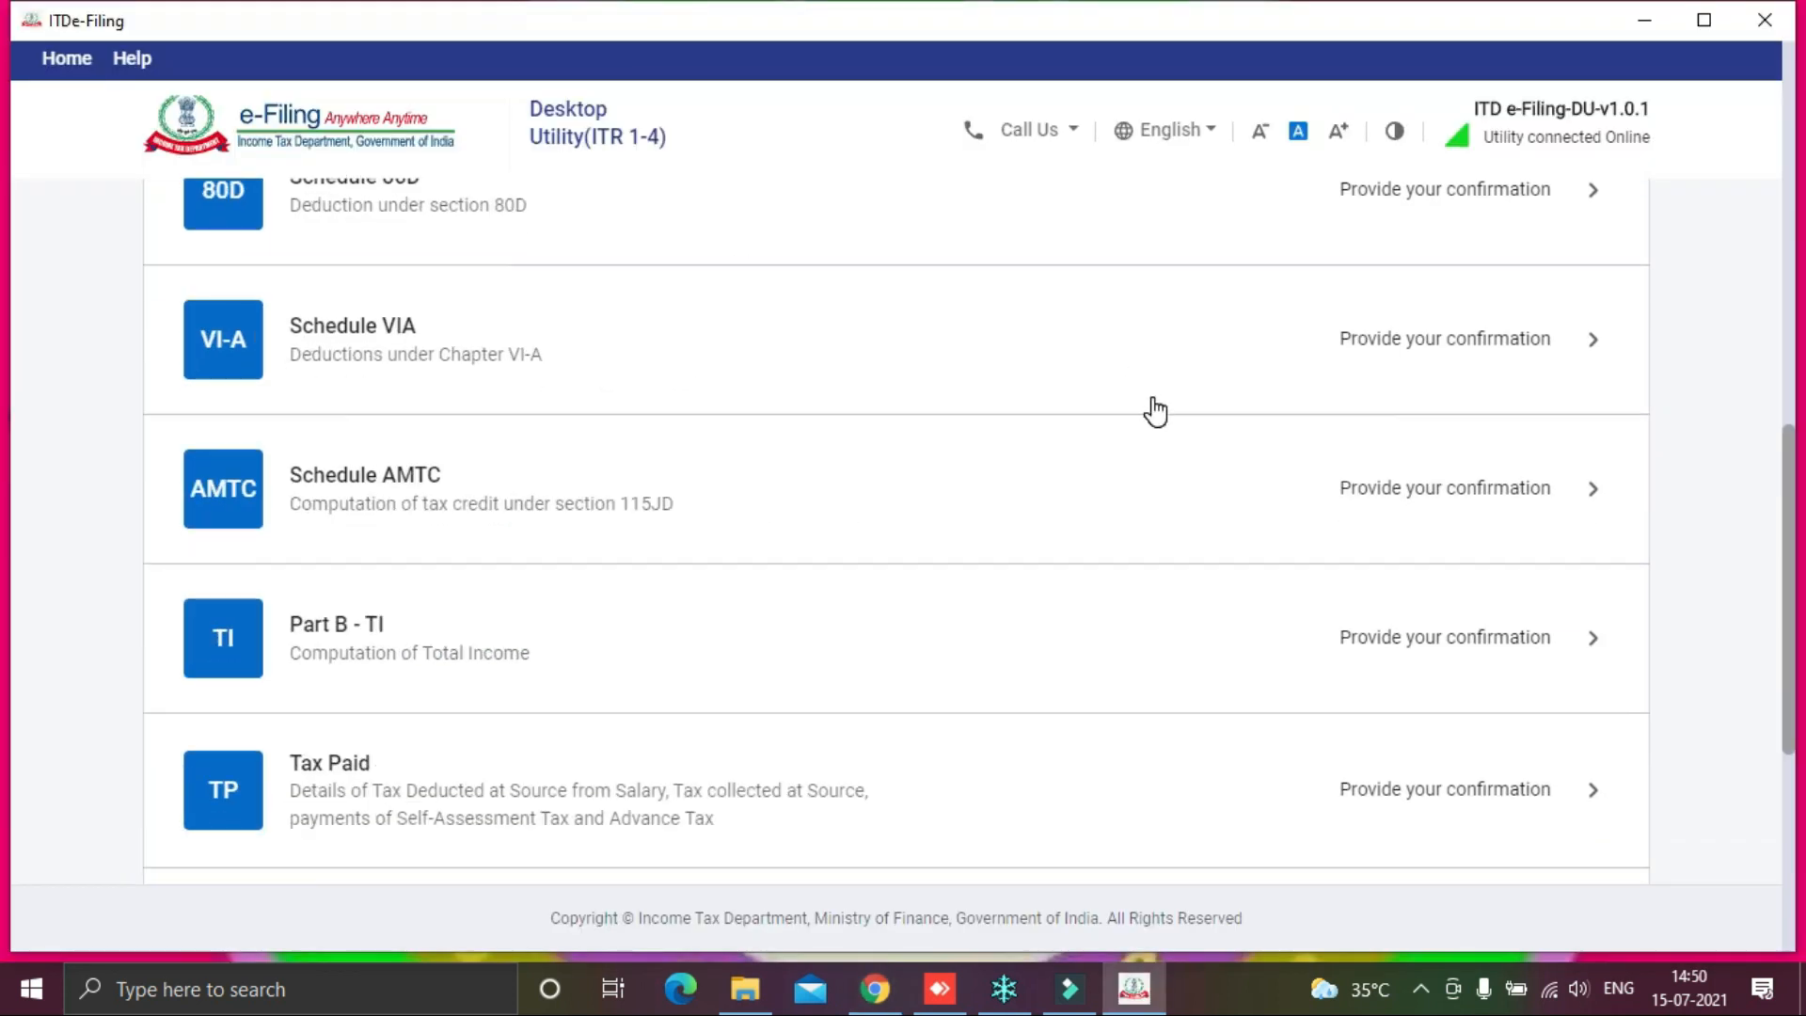
Step: Open Schedule Income from Other Sources for confirmation and bring up the TDS statement PDF
scroll(1150, 407, "up", 5)
scroll(1155, 411, "up", 4)
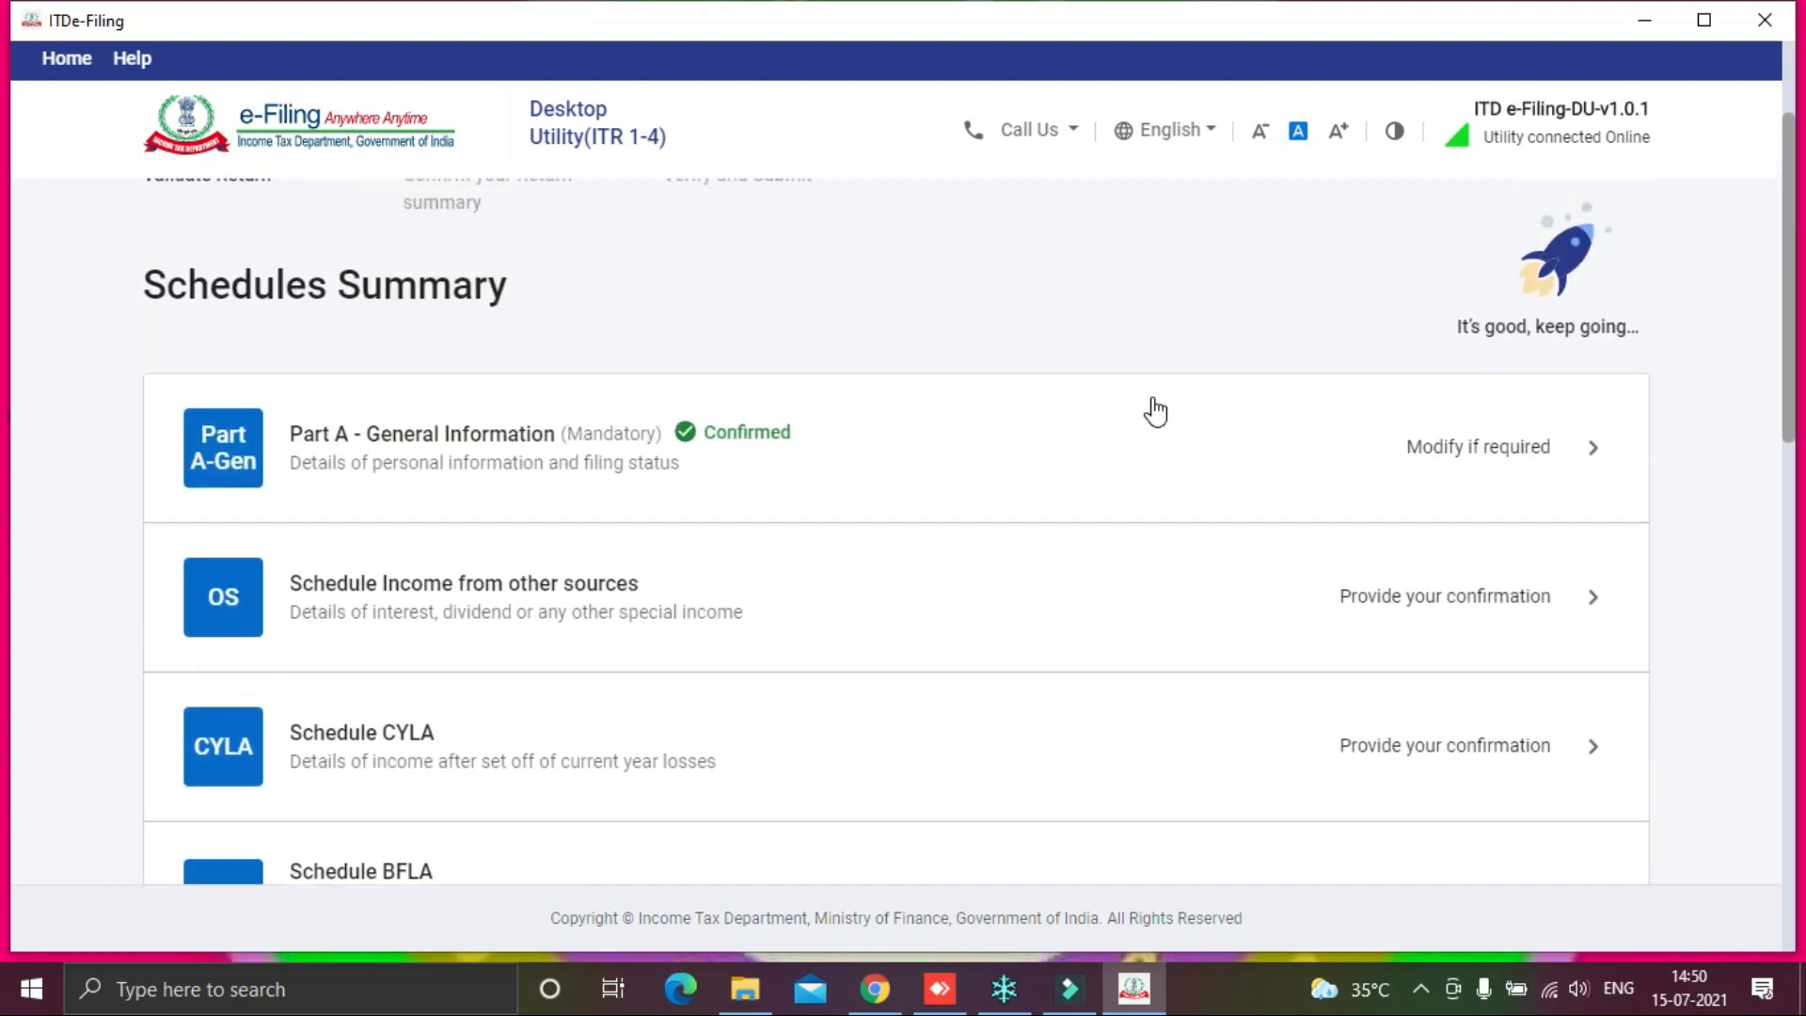
scroll(1155, 411, "down", 3)
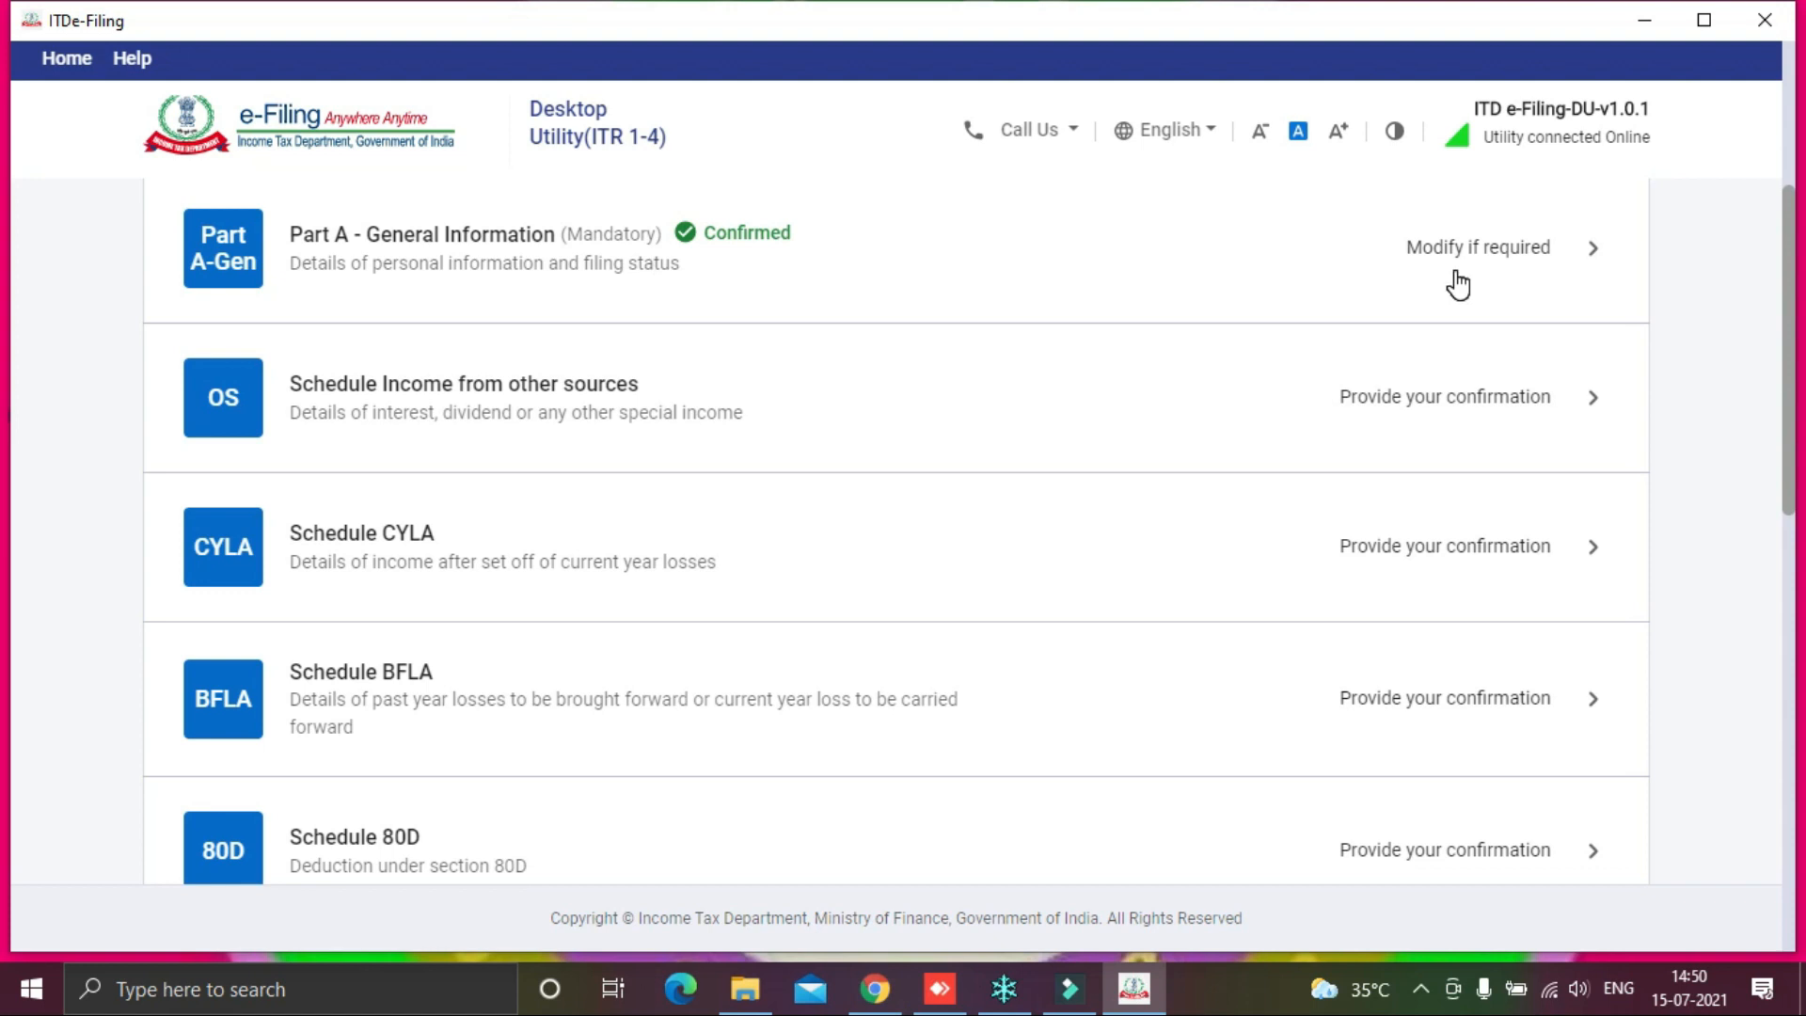
left_click(1521, 400)
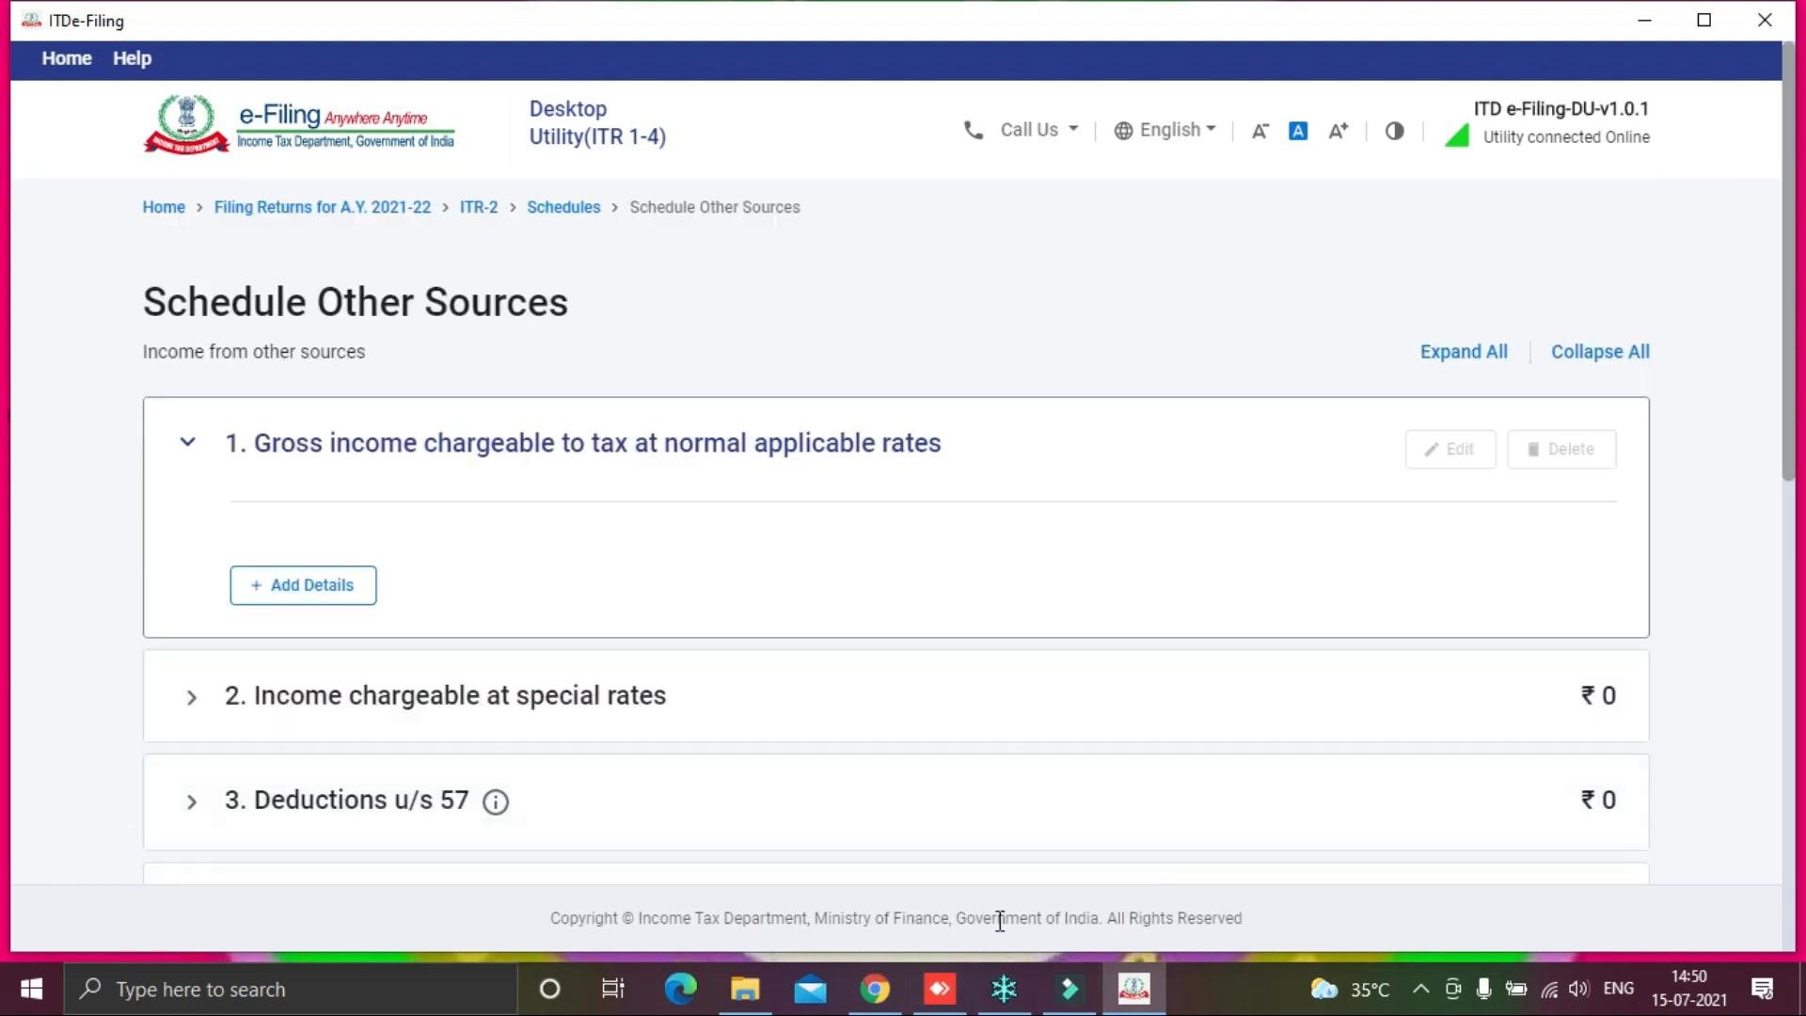
left_click(874, 987)
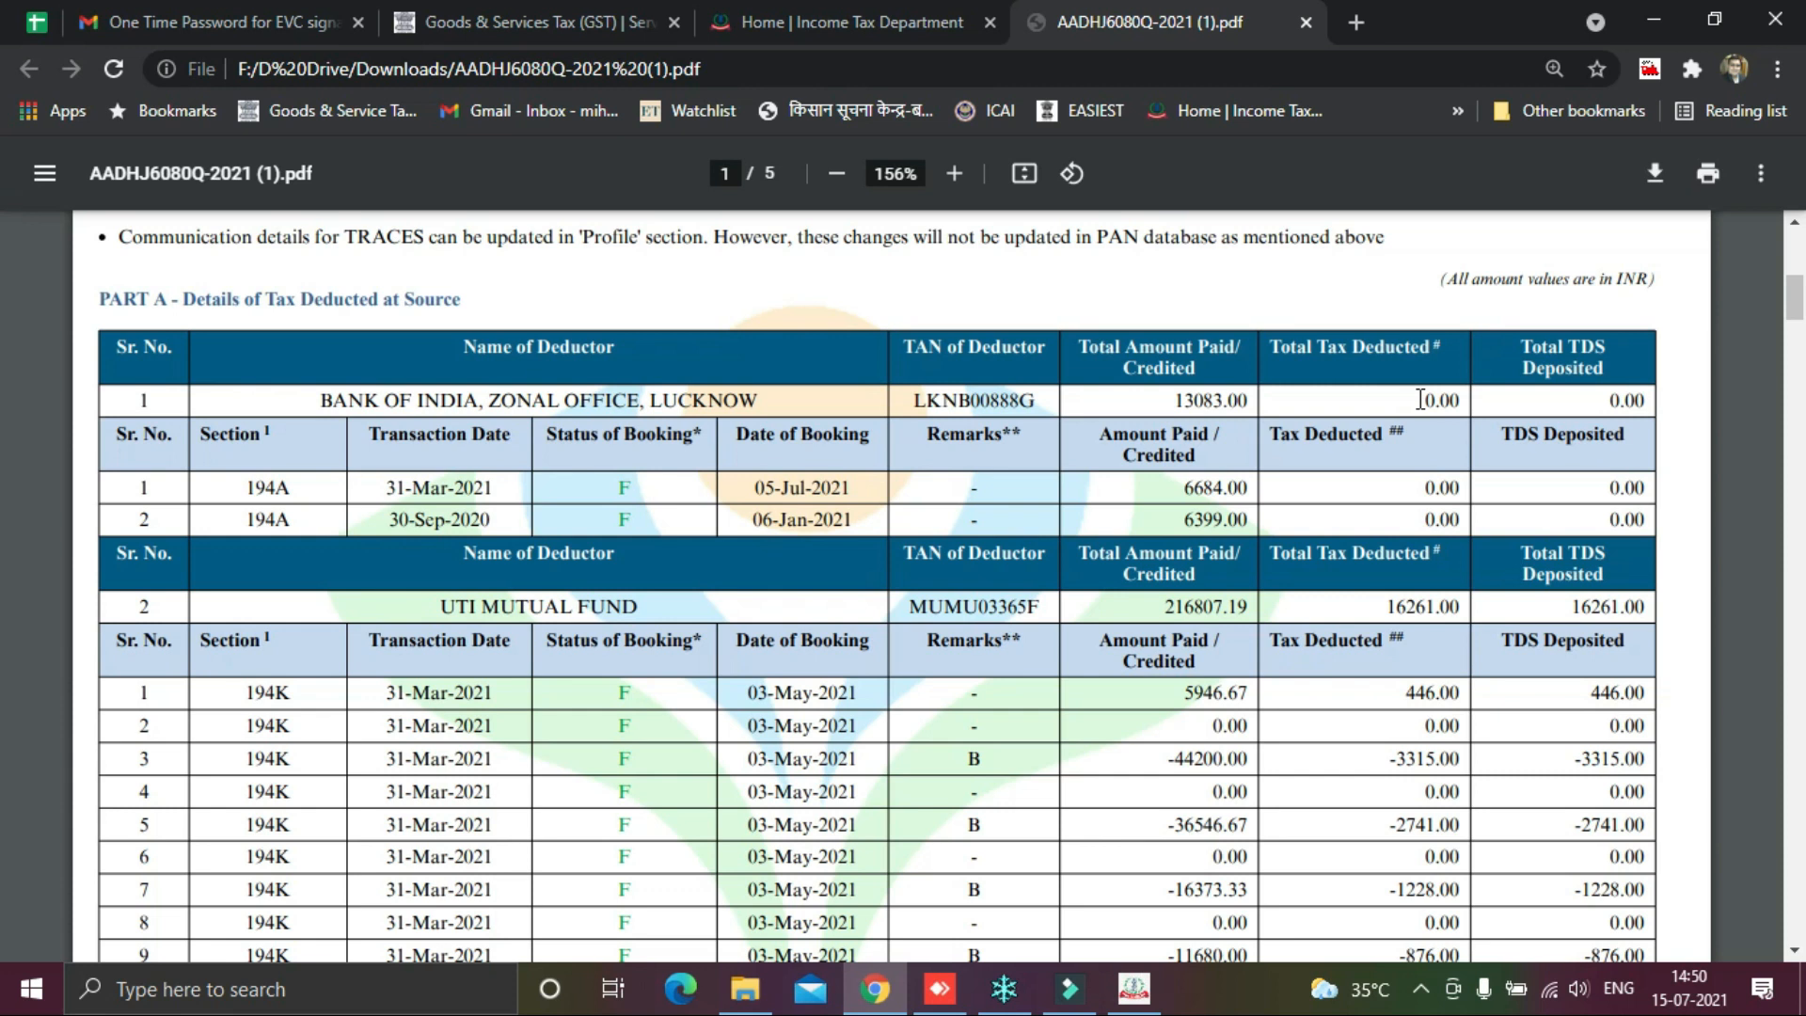
Step: Copy Bank of India's 13083.00 and start a gross income entry of nature 'b. Interest, Gross'
left_click_drag(1171, 401, 1242, 400)
key("alt+Tab")
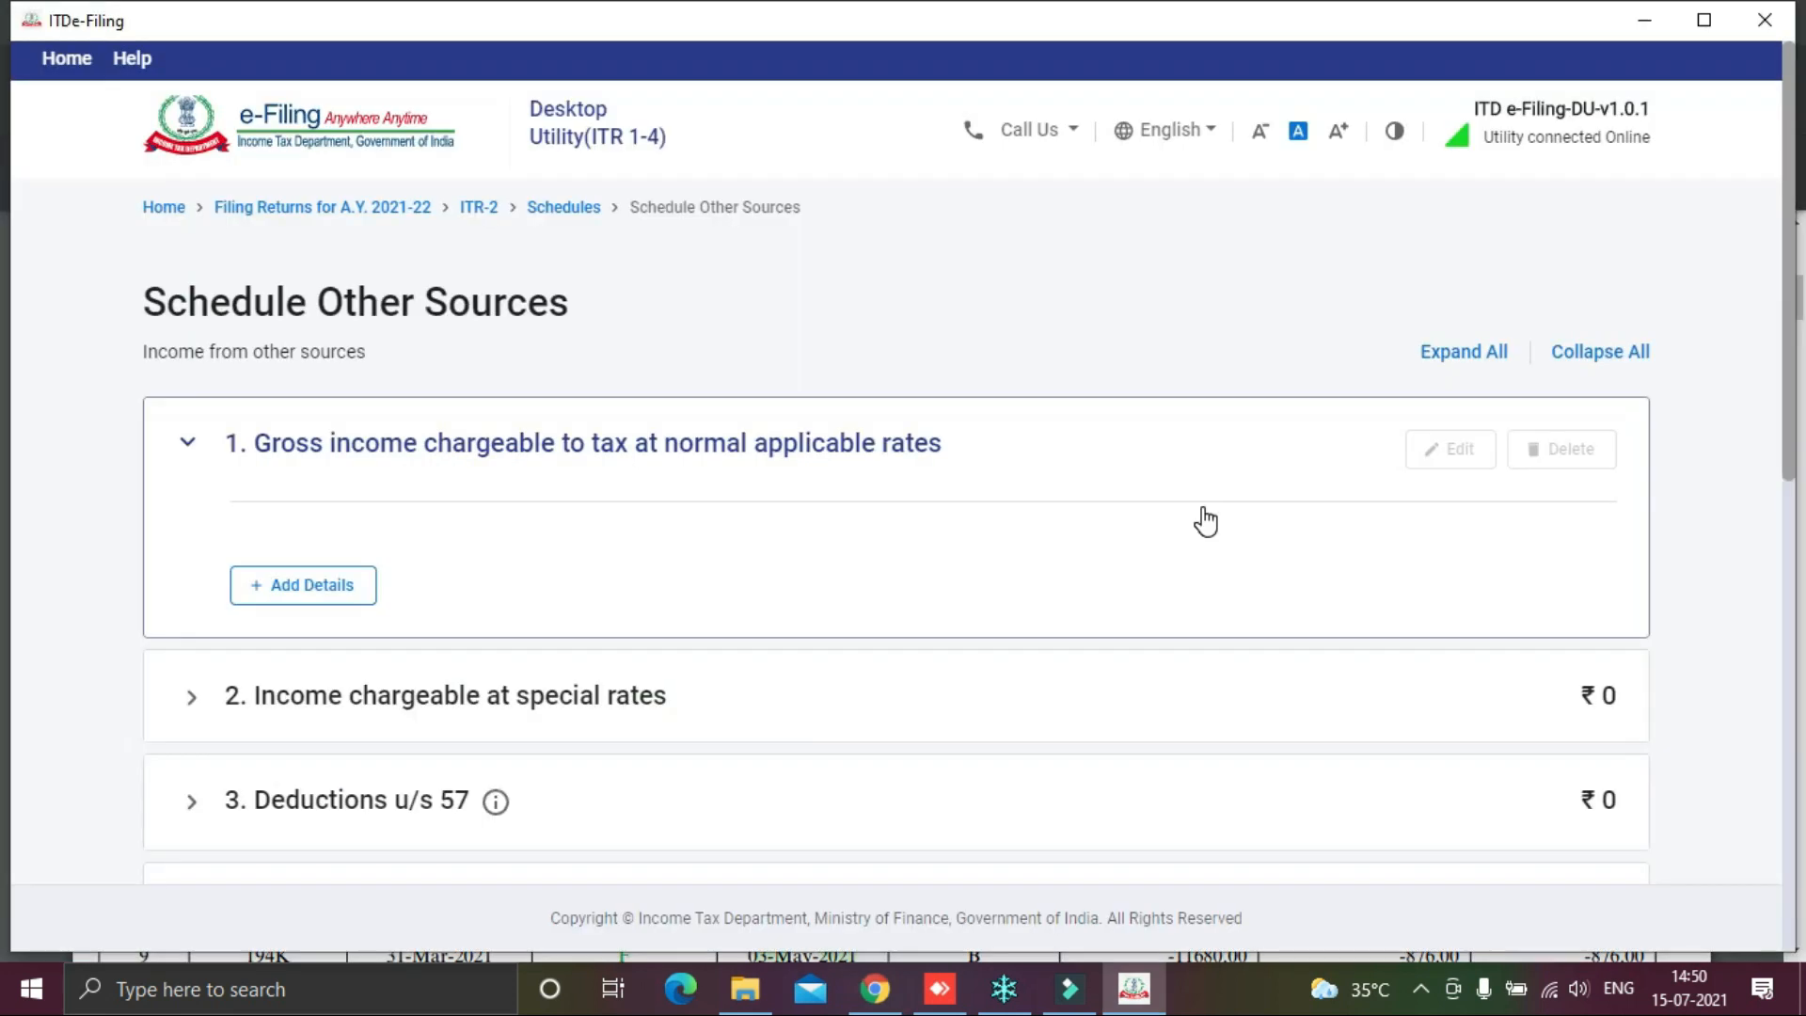
scroll(1098, 555, "down", 1)
left_click(302, 456)
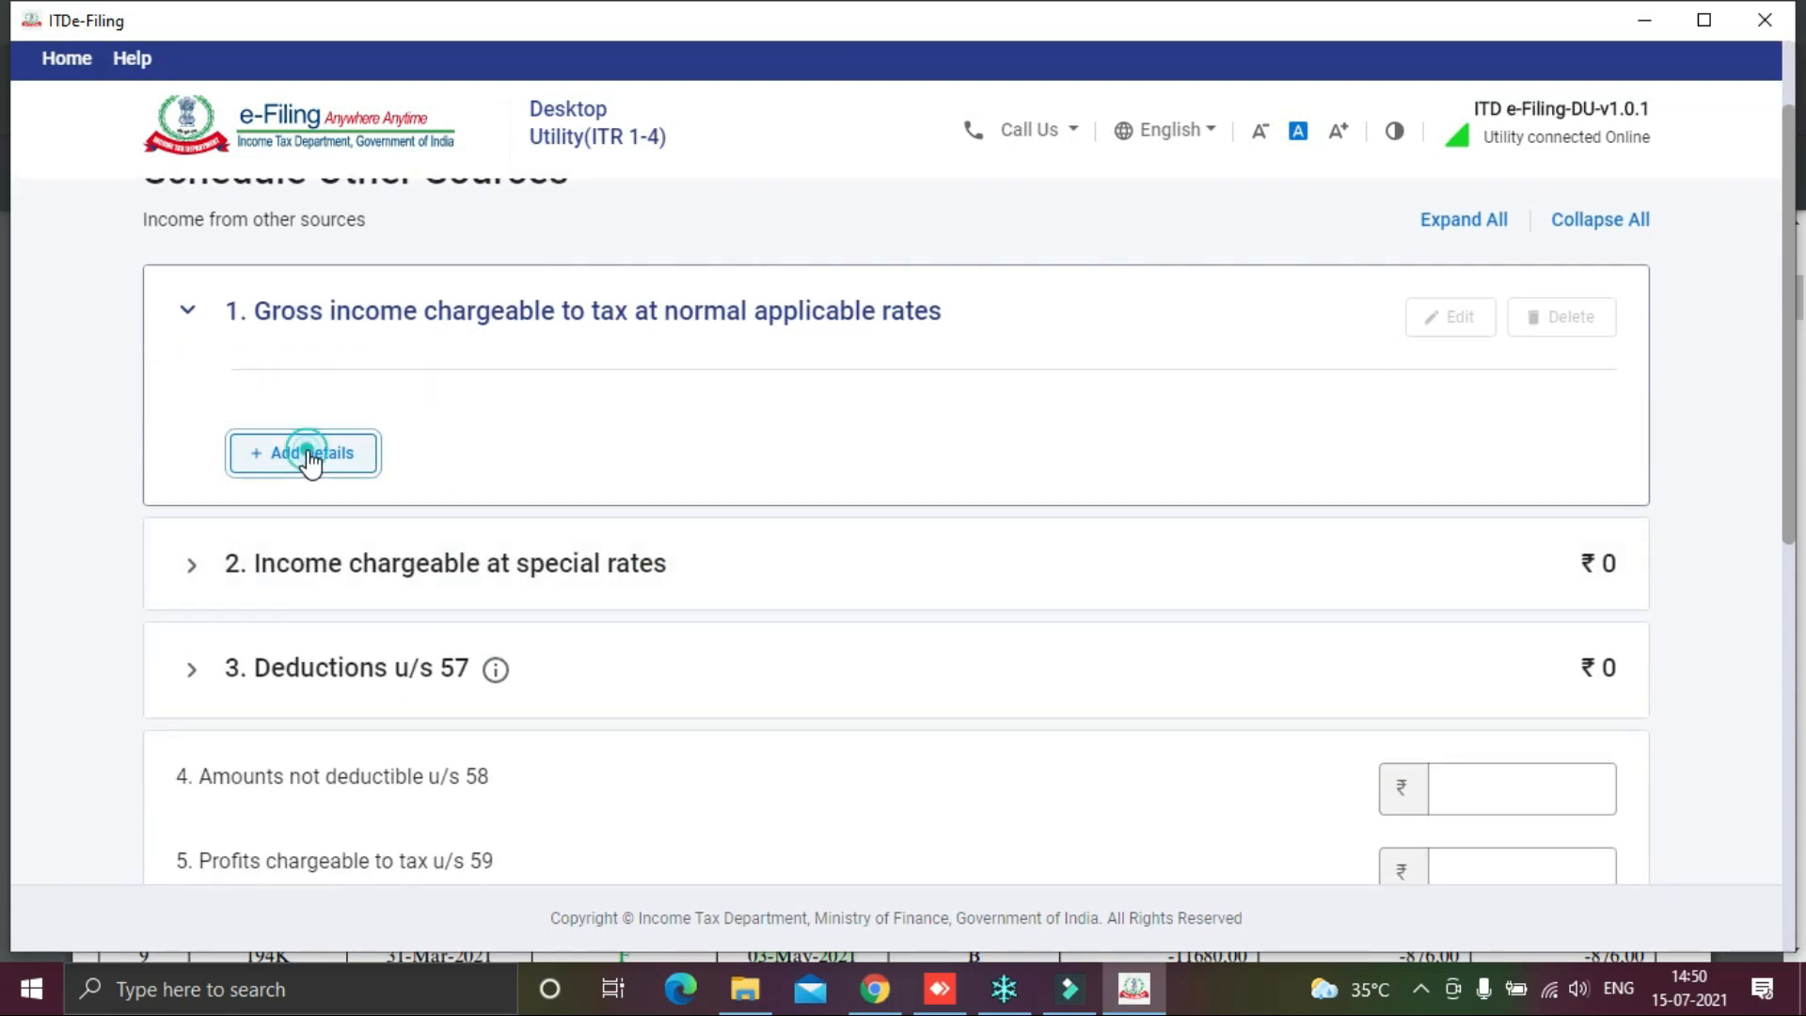
left_click(526, 526)
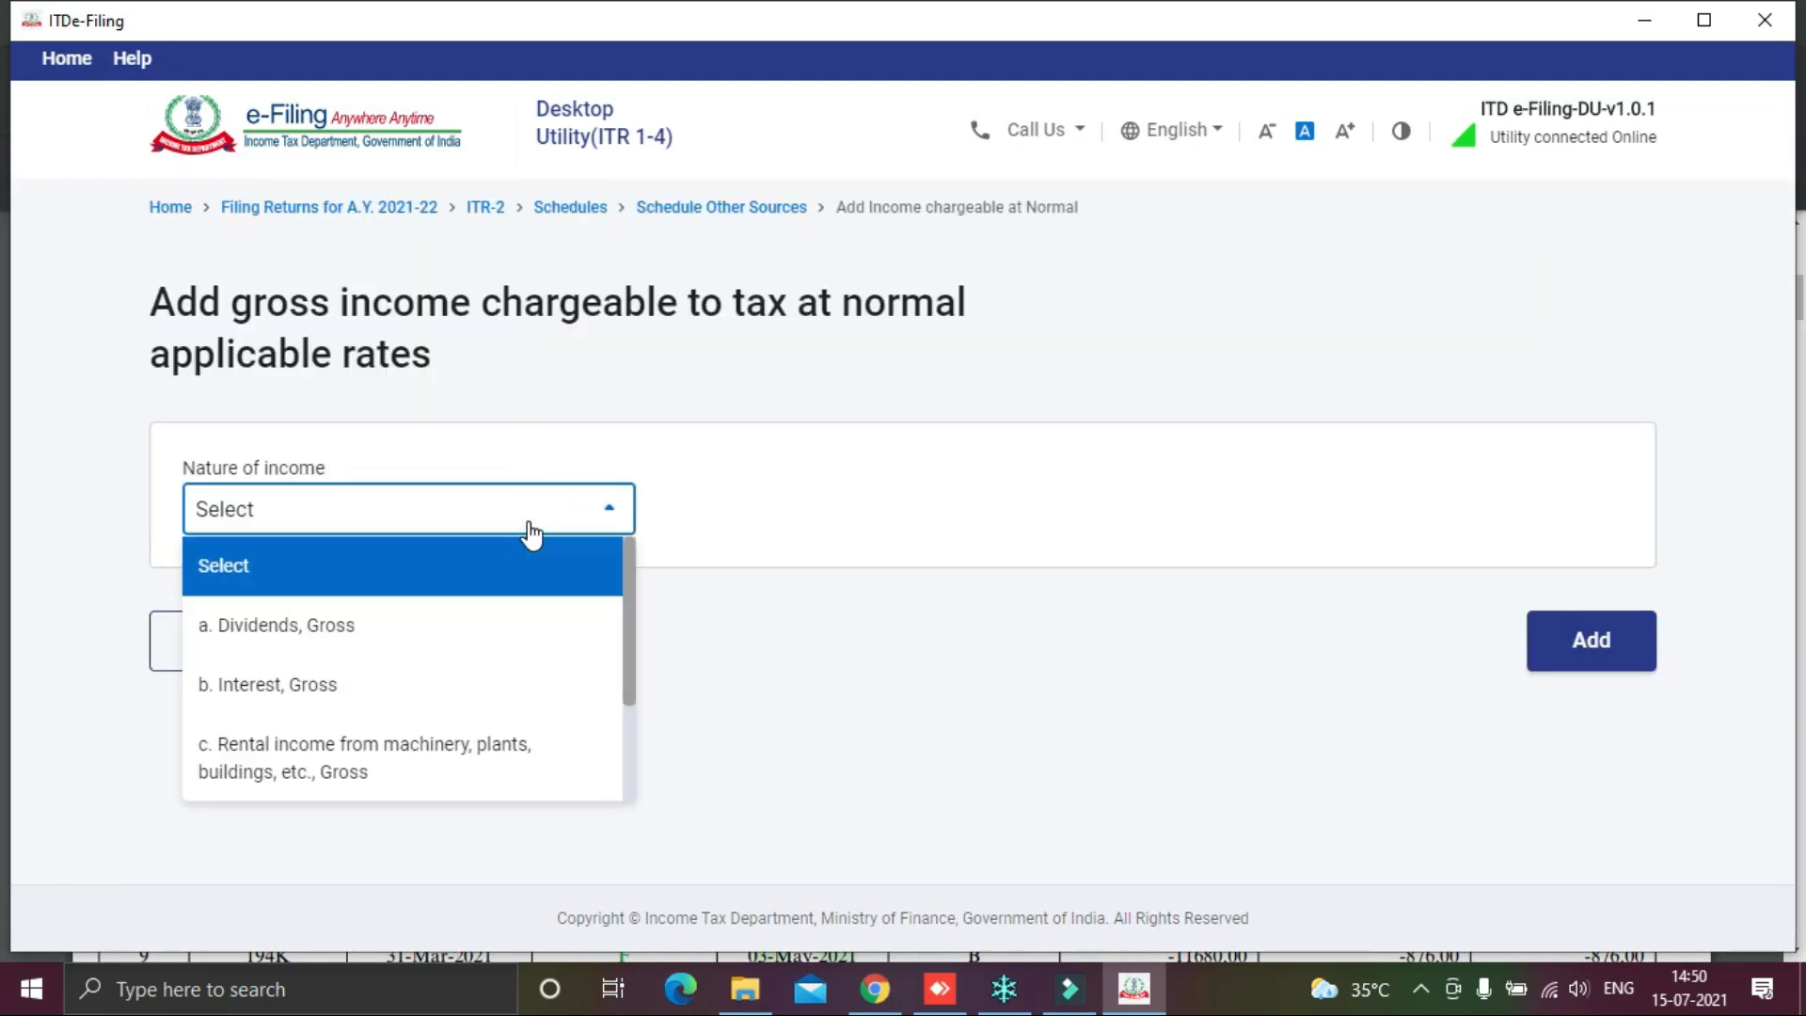
left_click(311, 683)
Step: Enter 13083 as interest from deposits and save the entry
scroll(805, 585, "down", 3)
left_click(1455, 353)
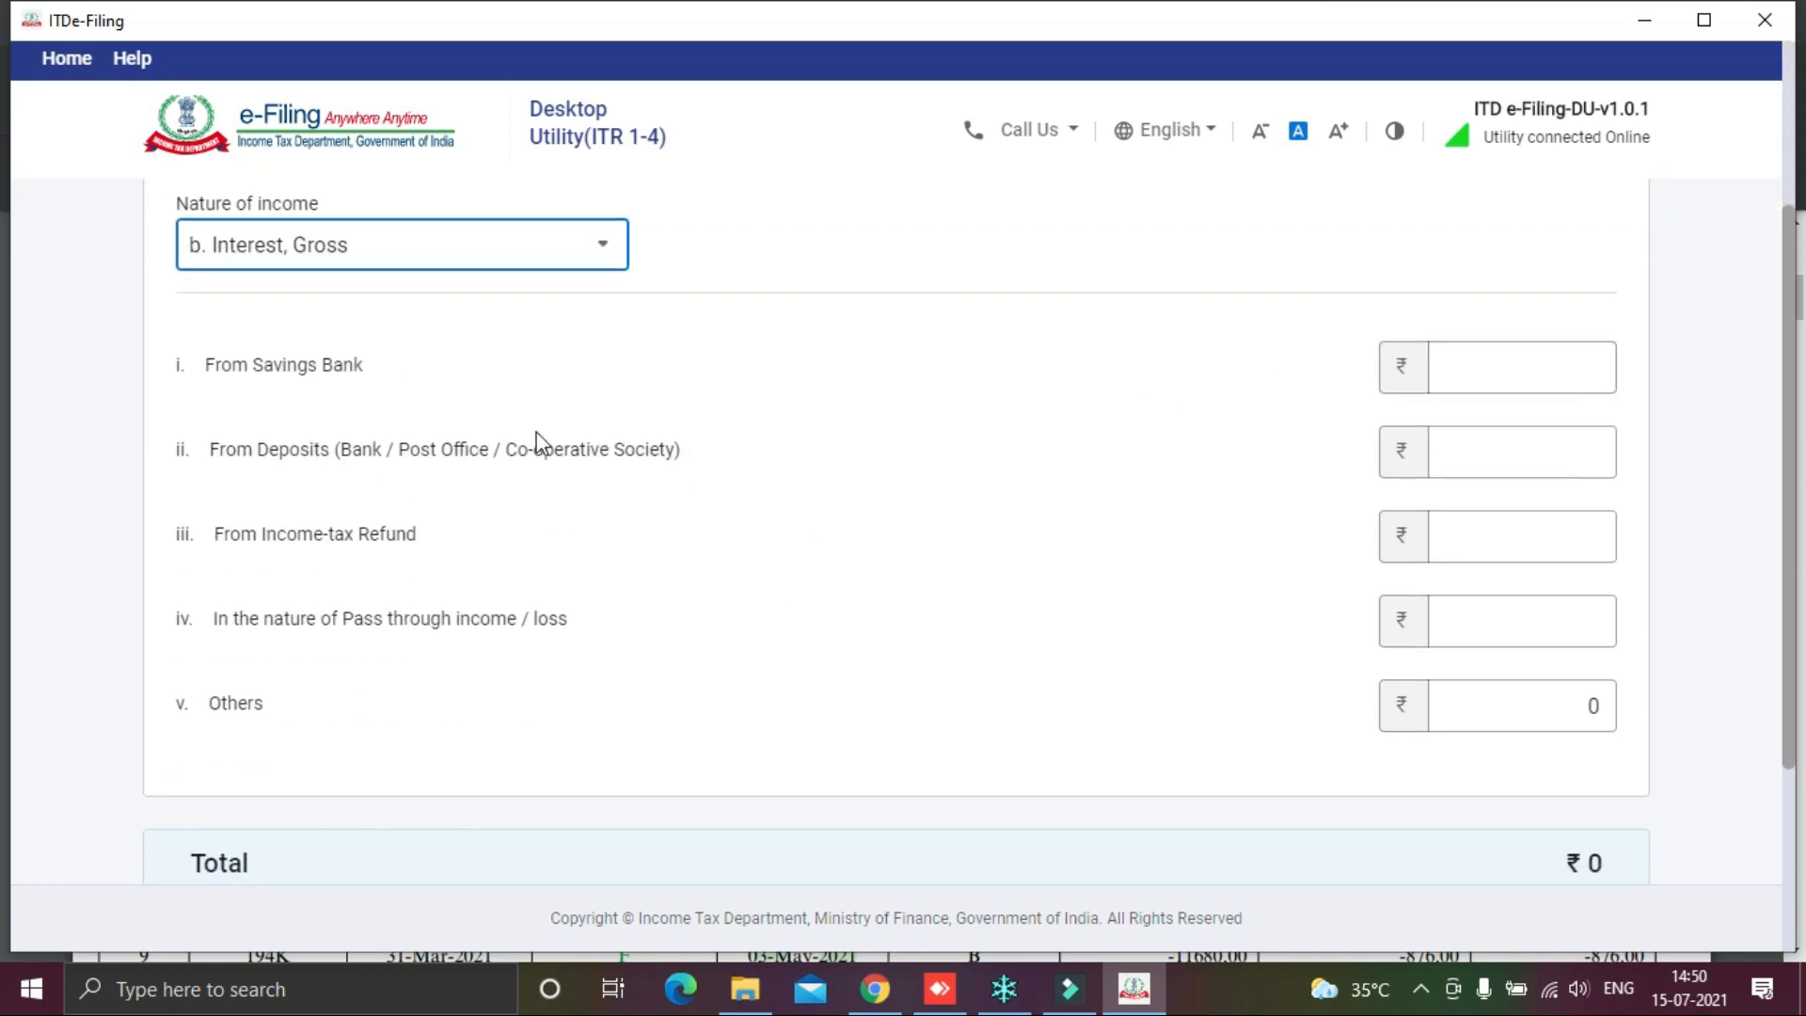
left_click(1495, 447)
key("alt+Tab")
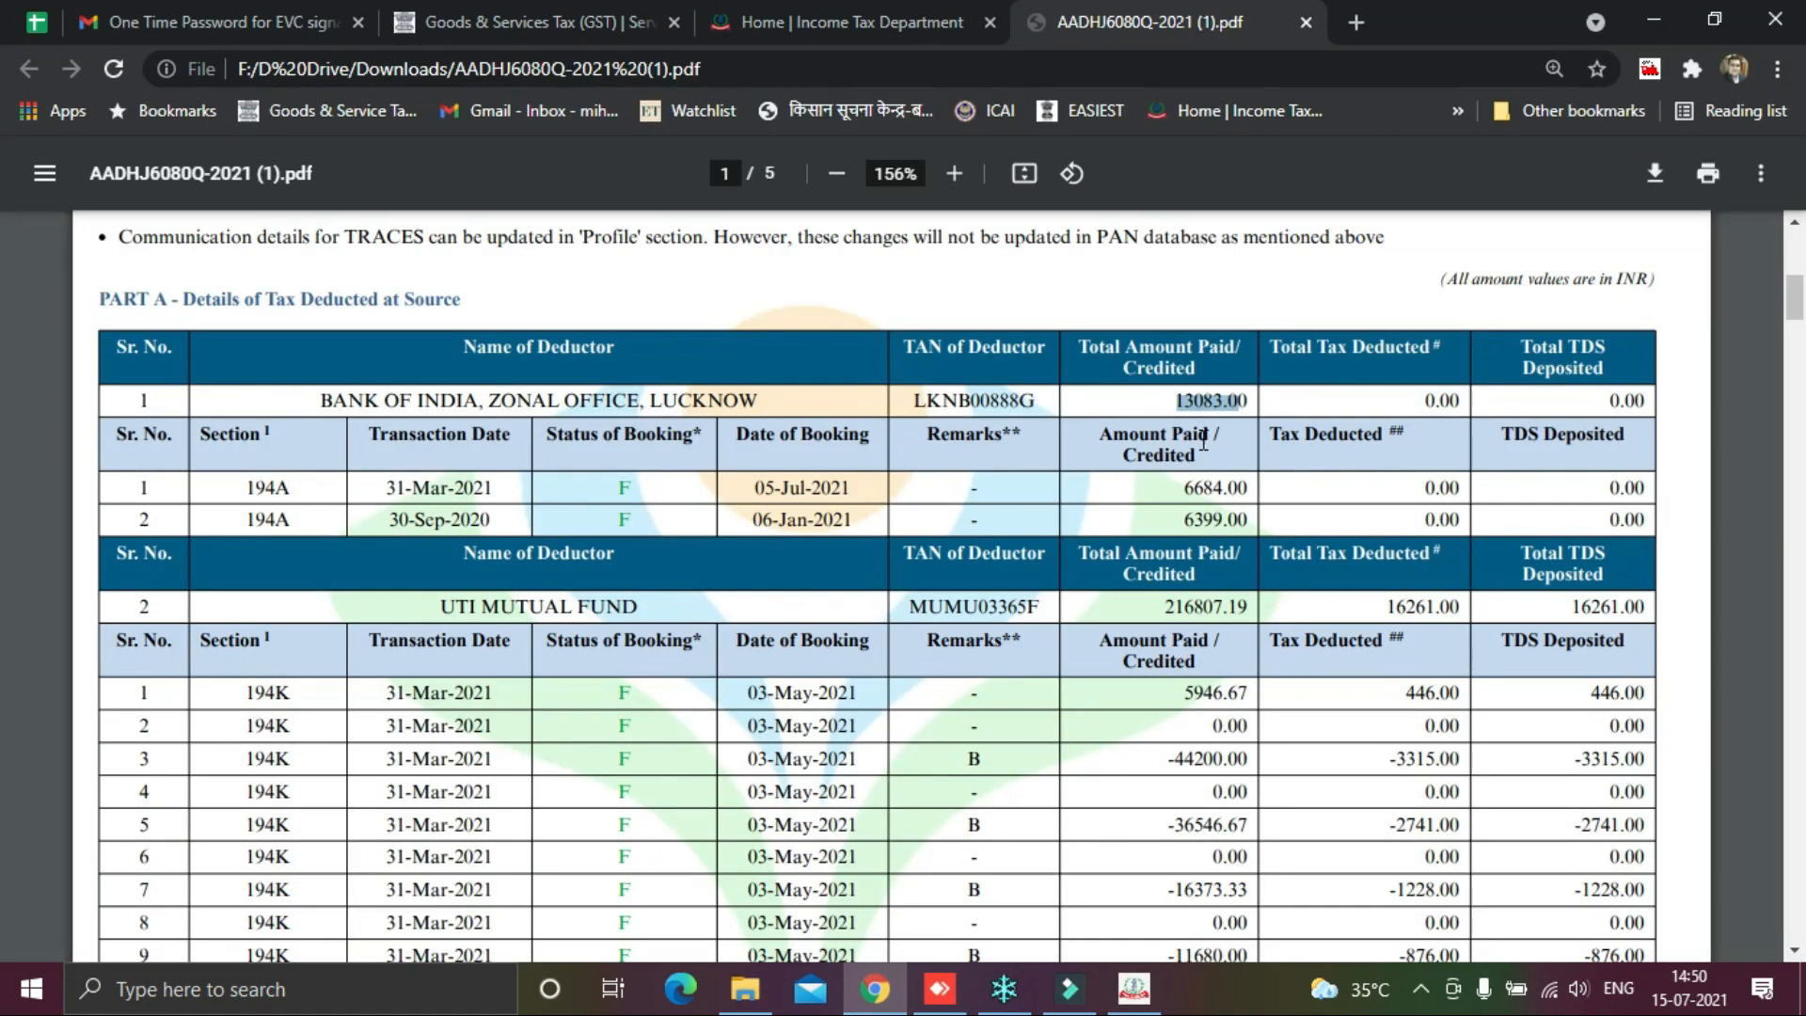
key("alt+Tab")
type("13083")
scroll(1206, 451, "down", 3)
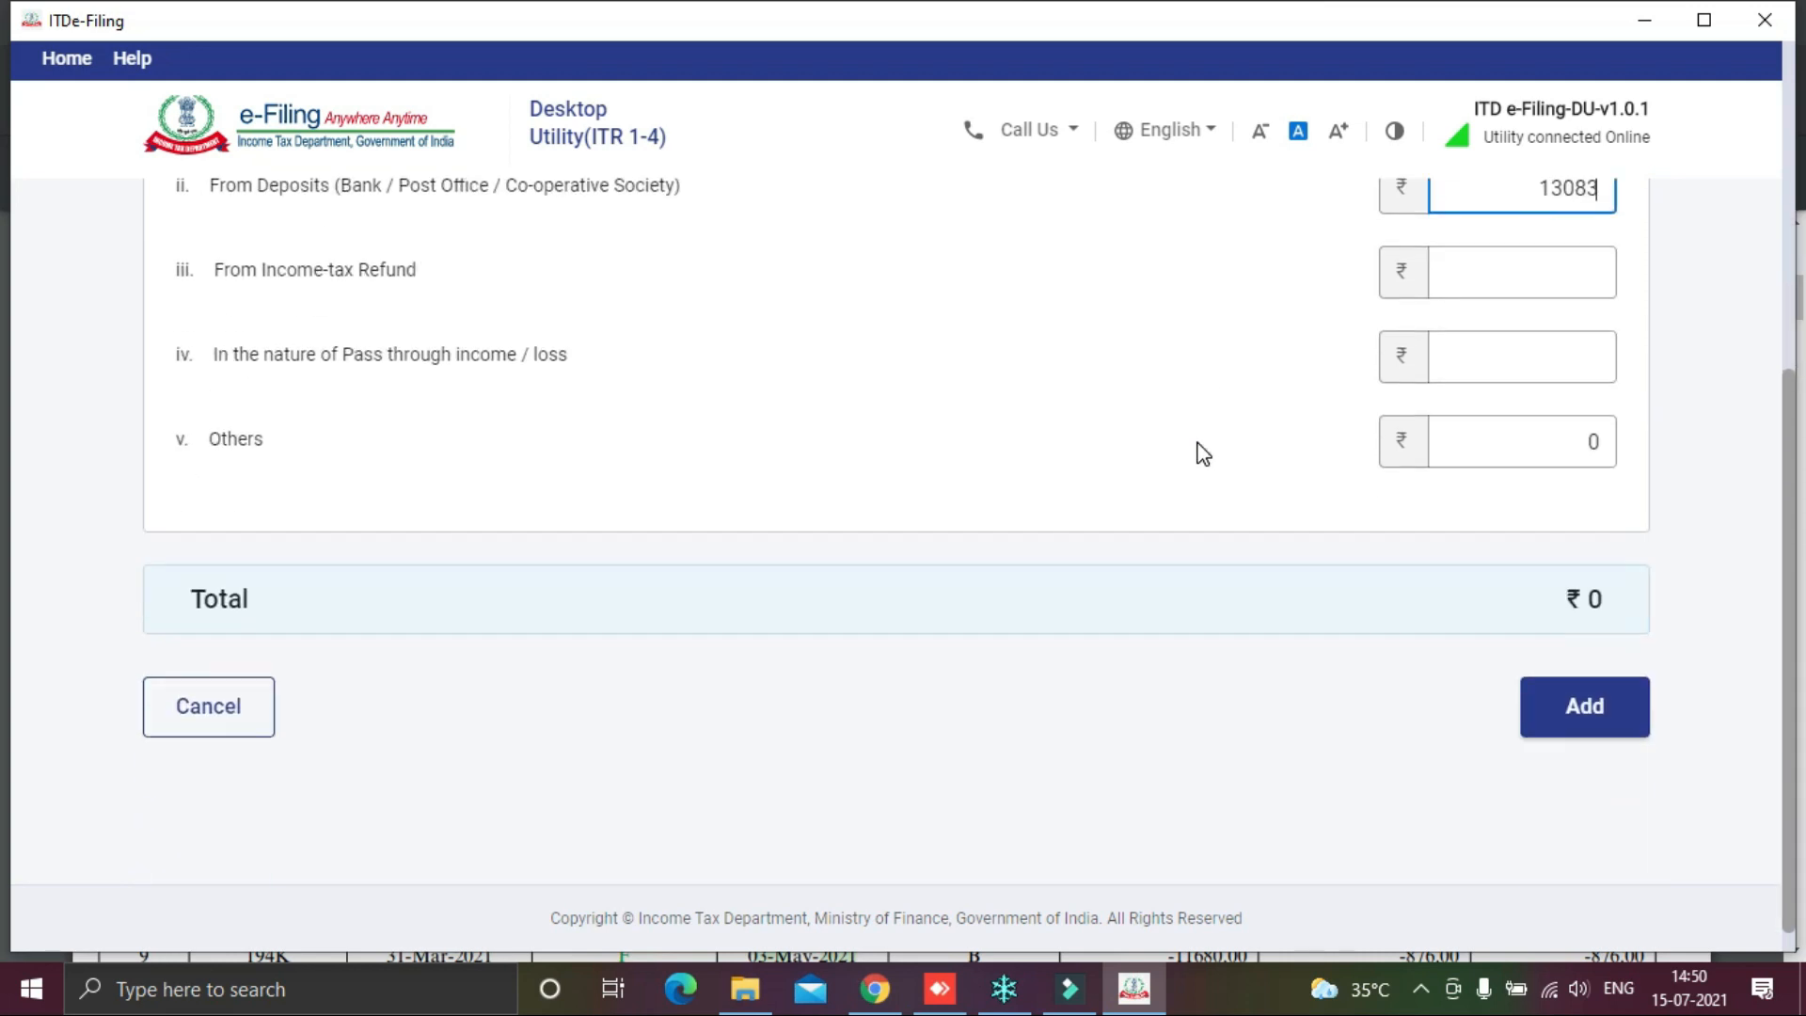
left_click(1587, 707)
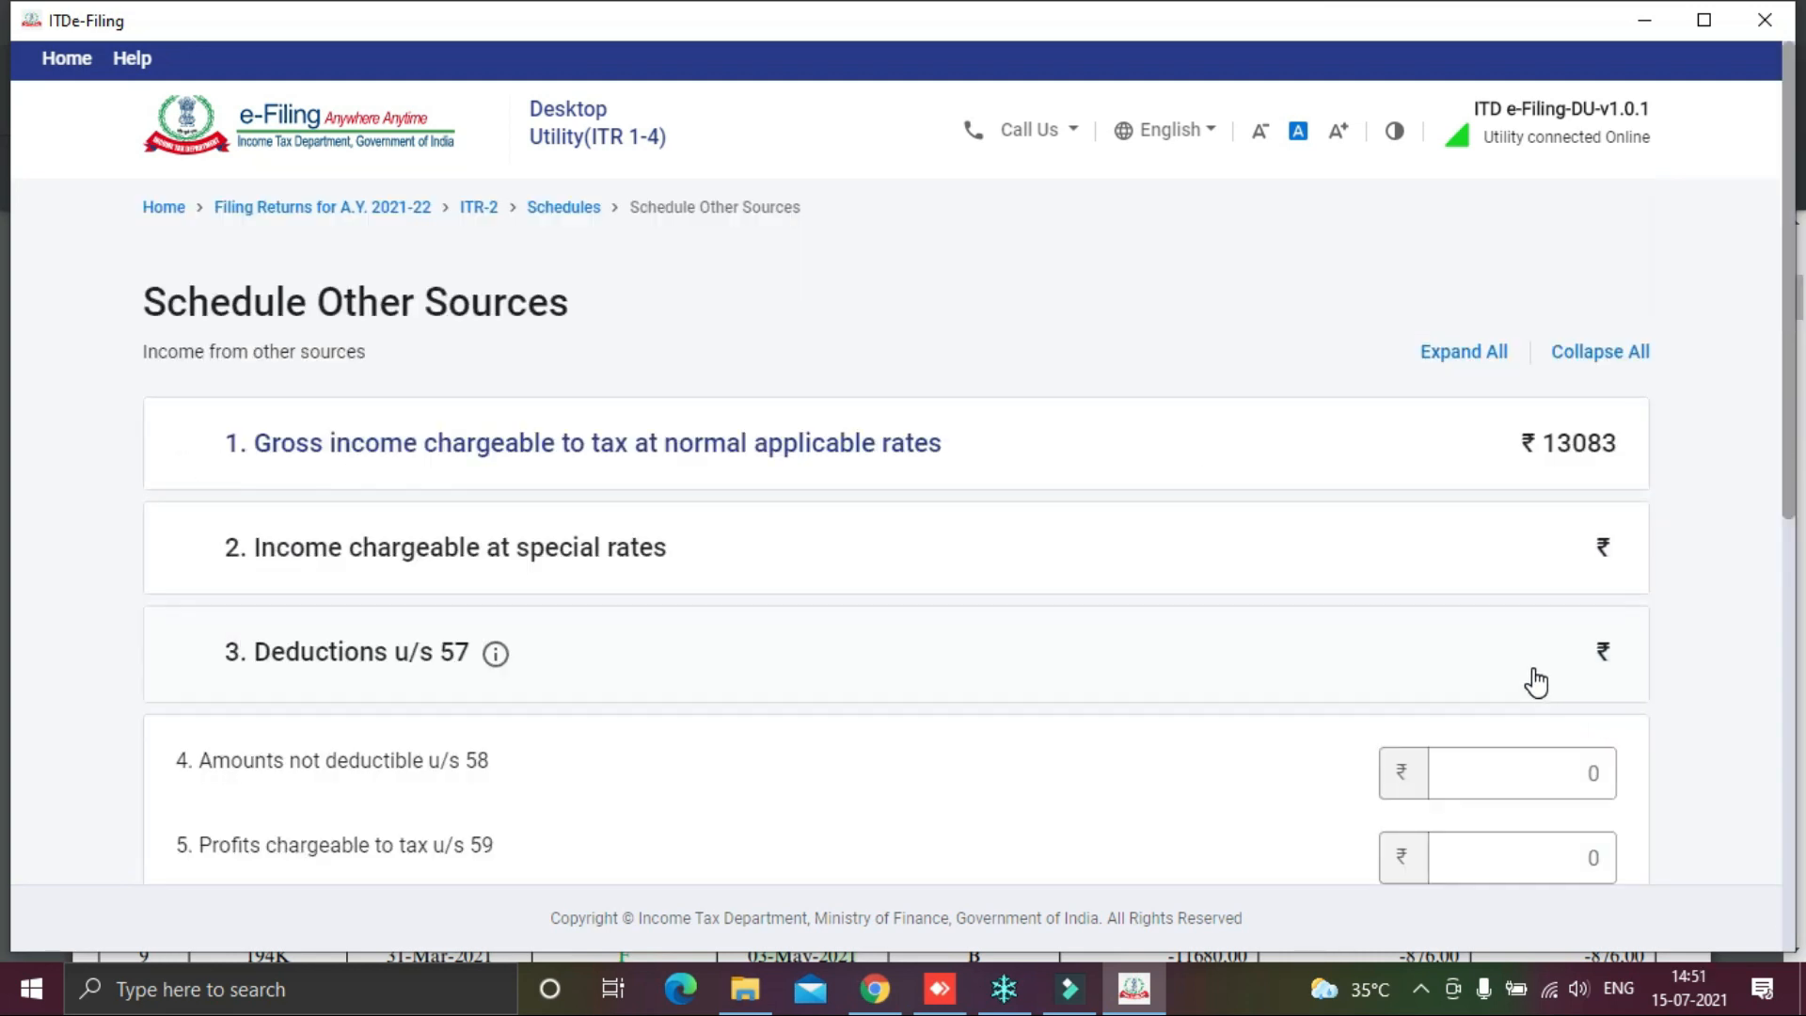
Step: Add another income entry of nature 'a. Dividends, Gross' with the TDS statement PDF alongside
scroll(1688, 584, "down", 2)
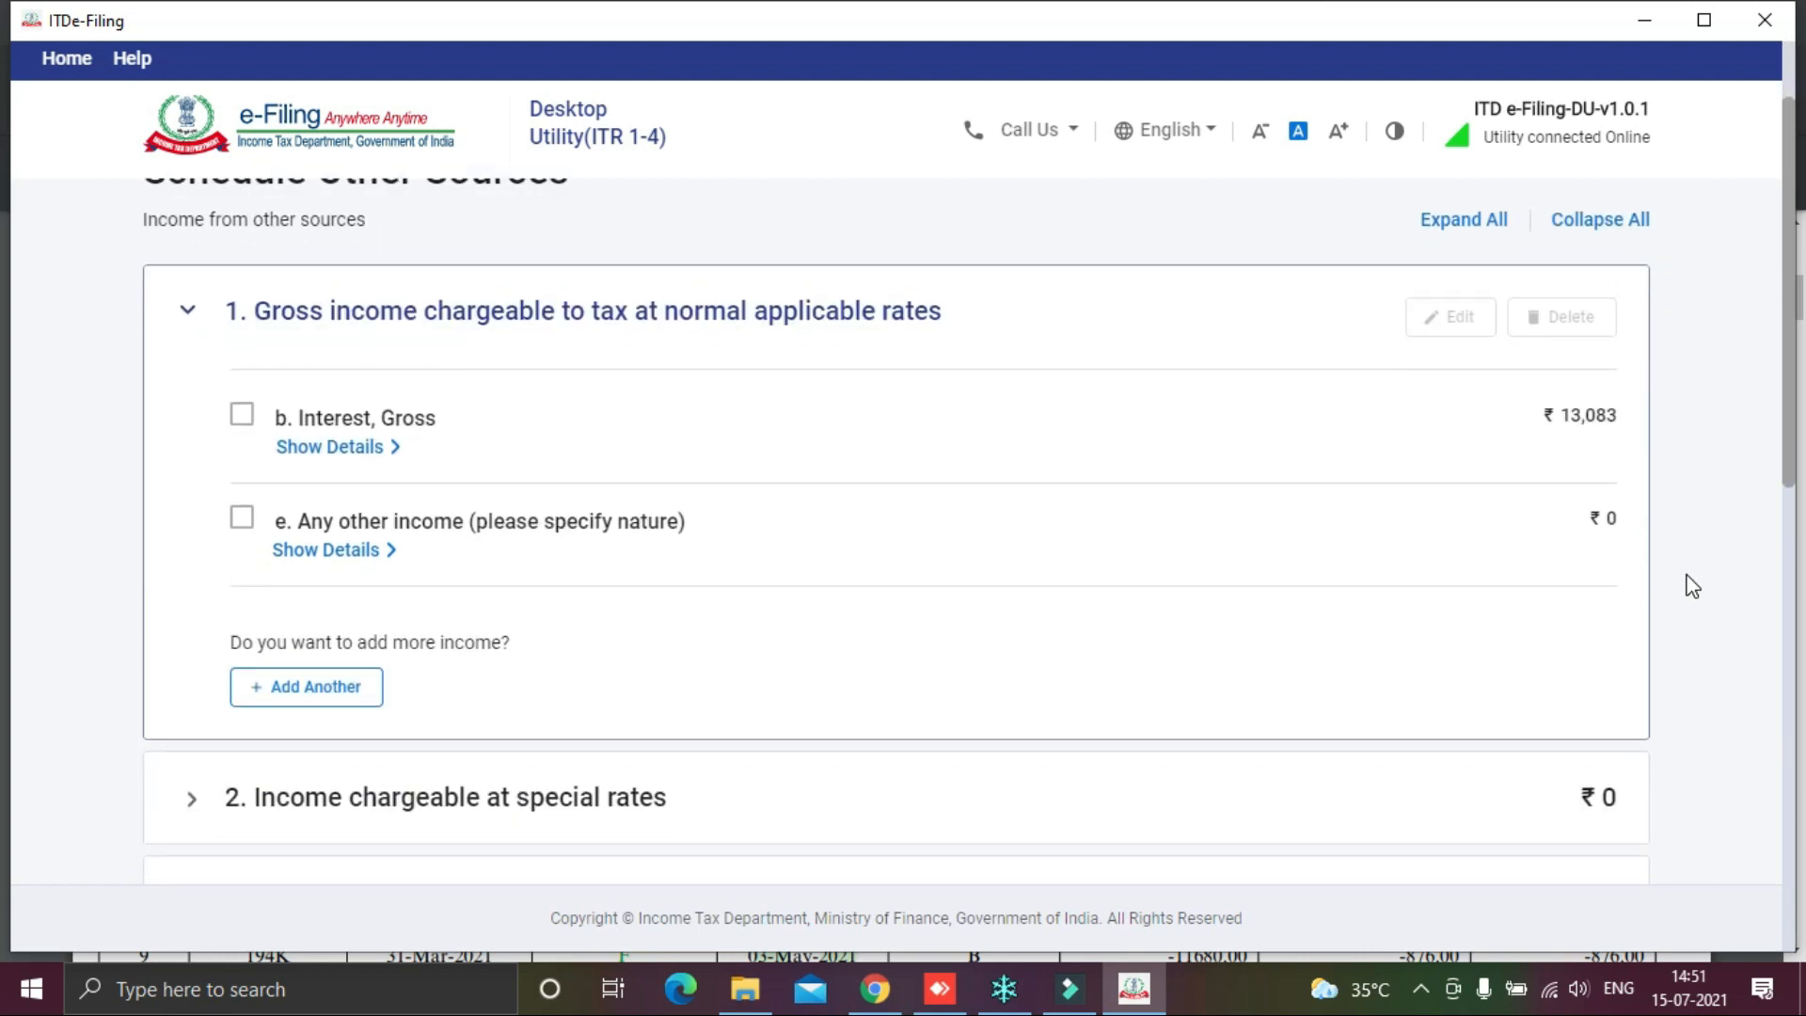
left_click(330, 687)
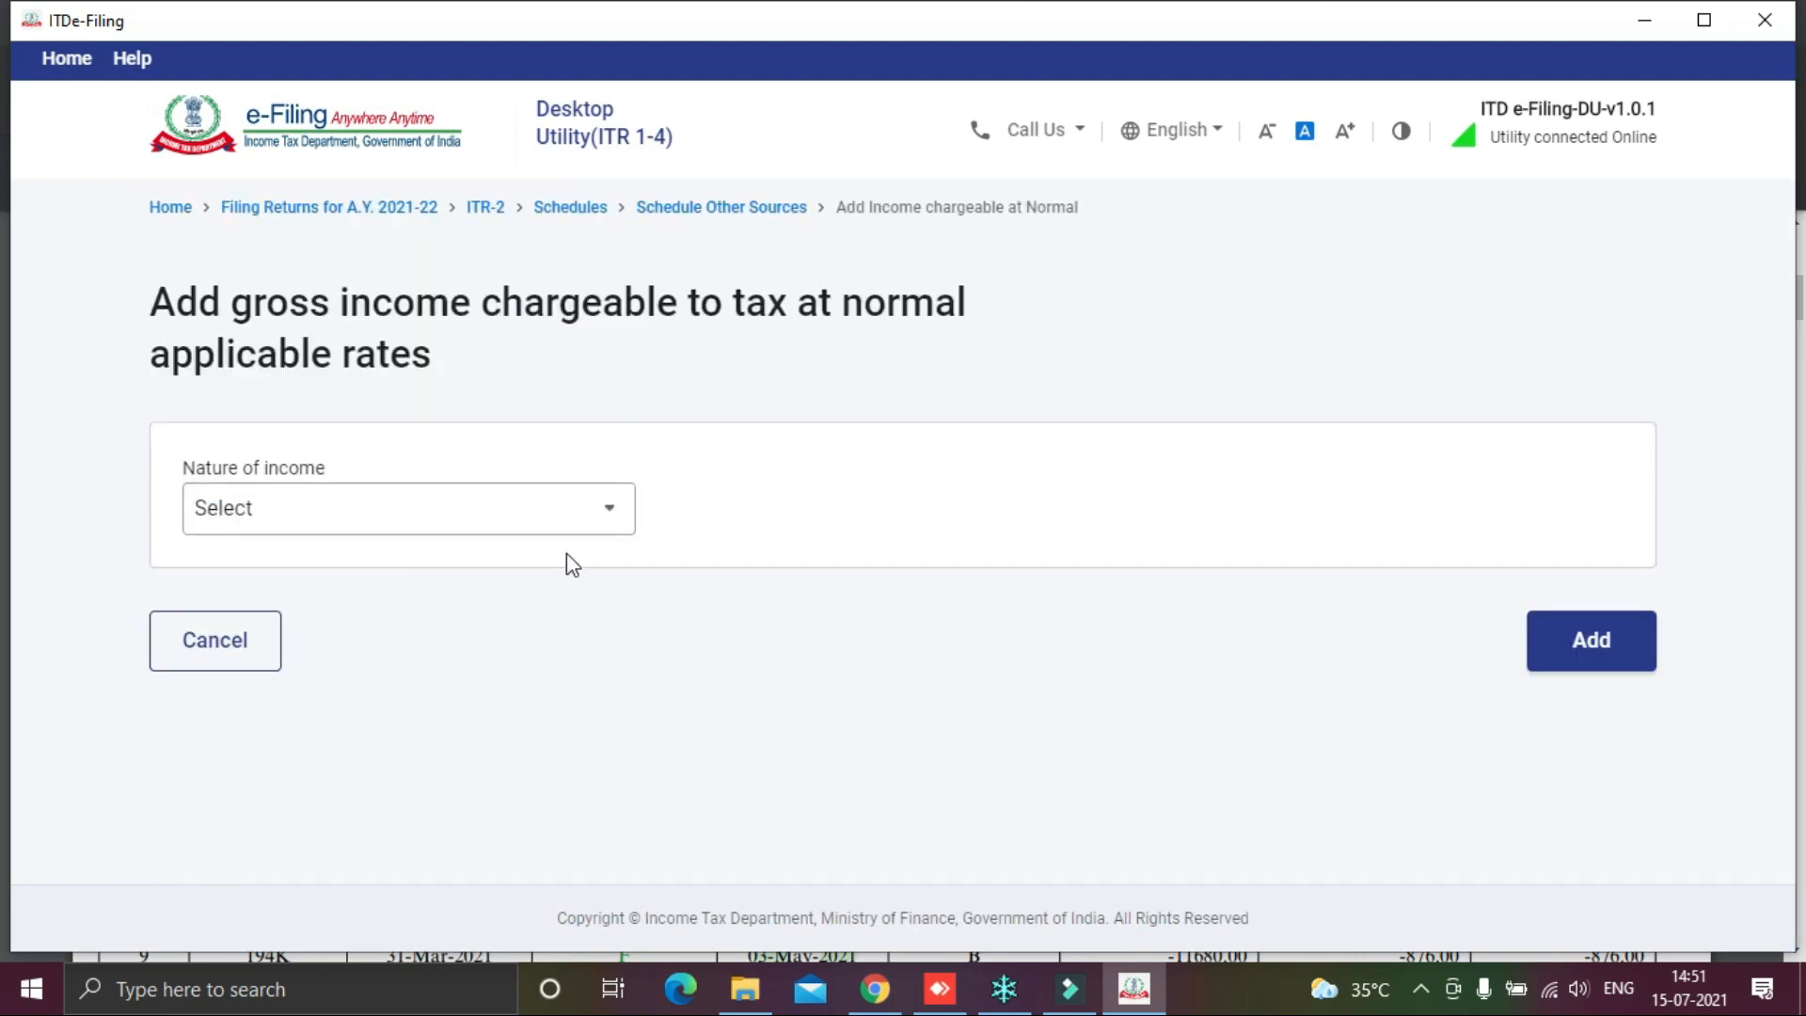
key("alt+Tab")
key("alt+Tab")
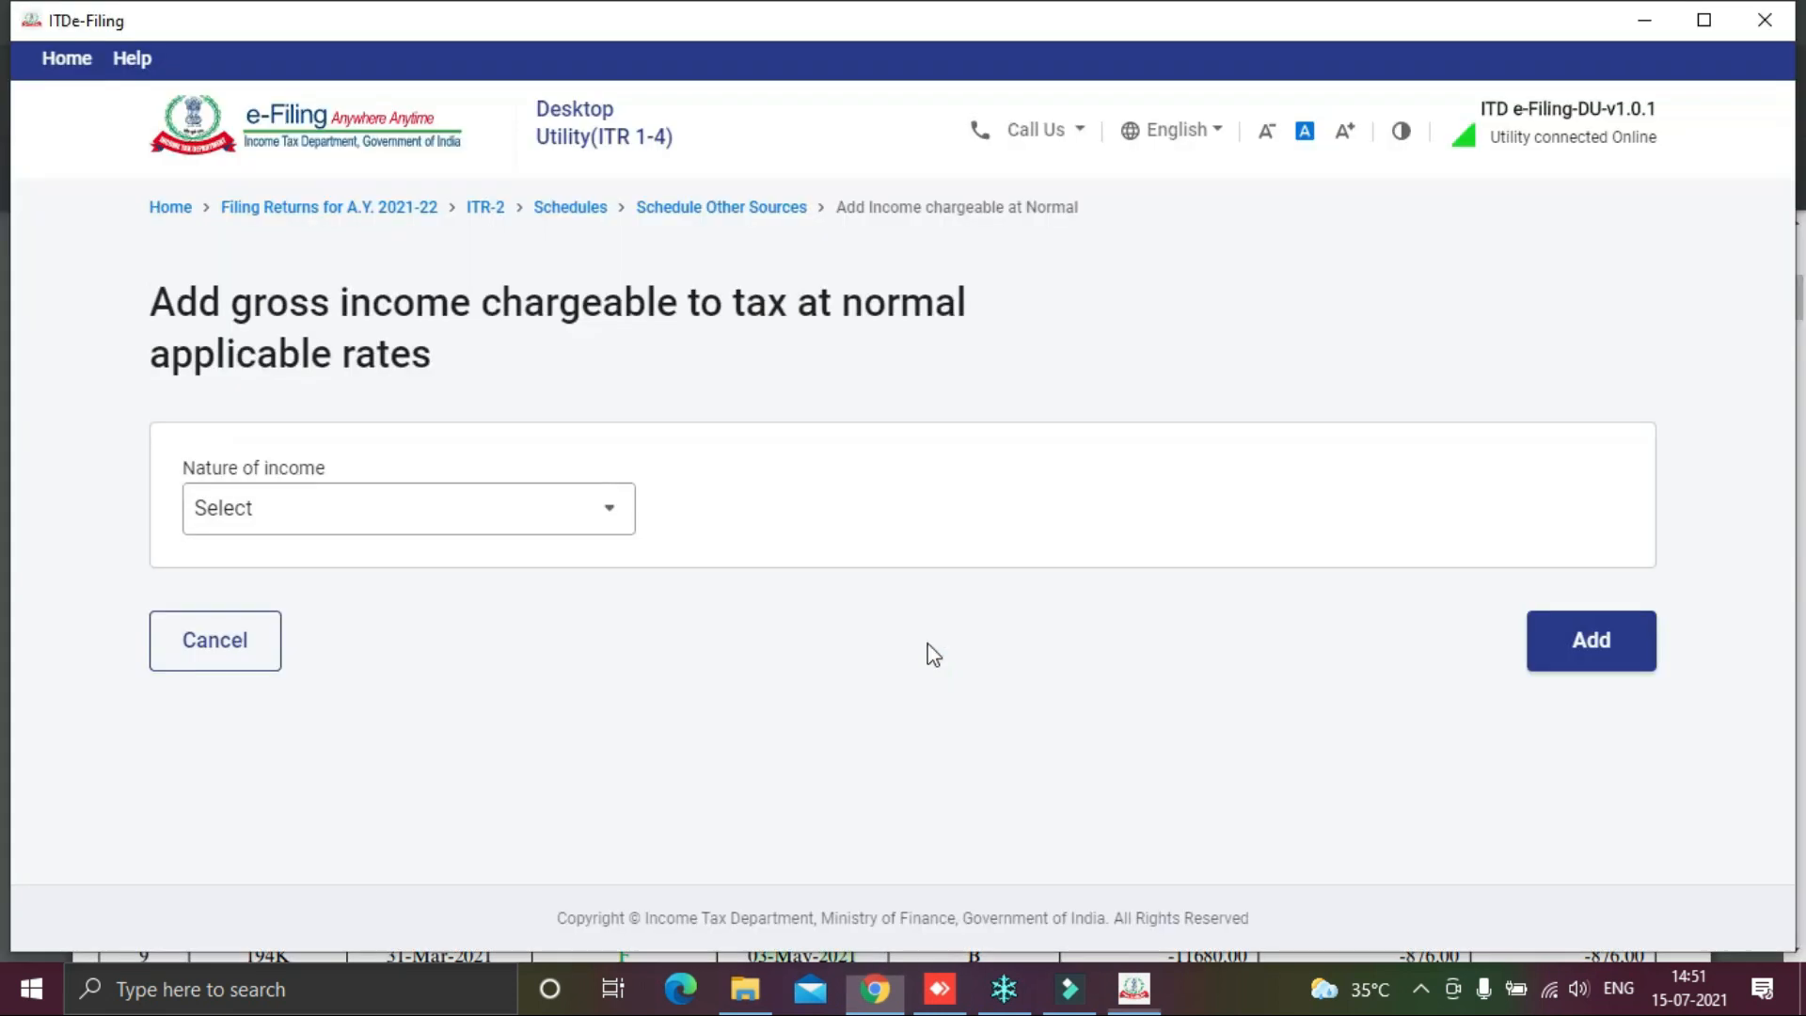
left_click(574, 509)
left_click(383, 627)
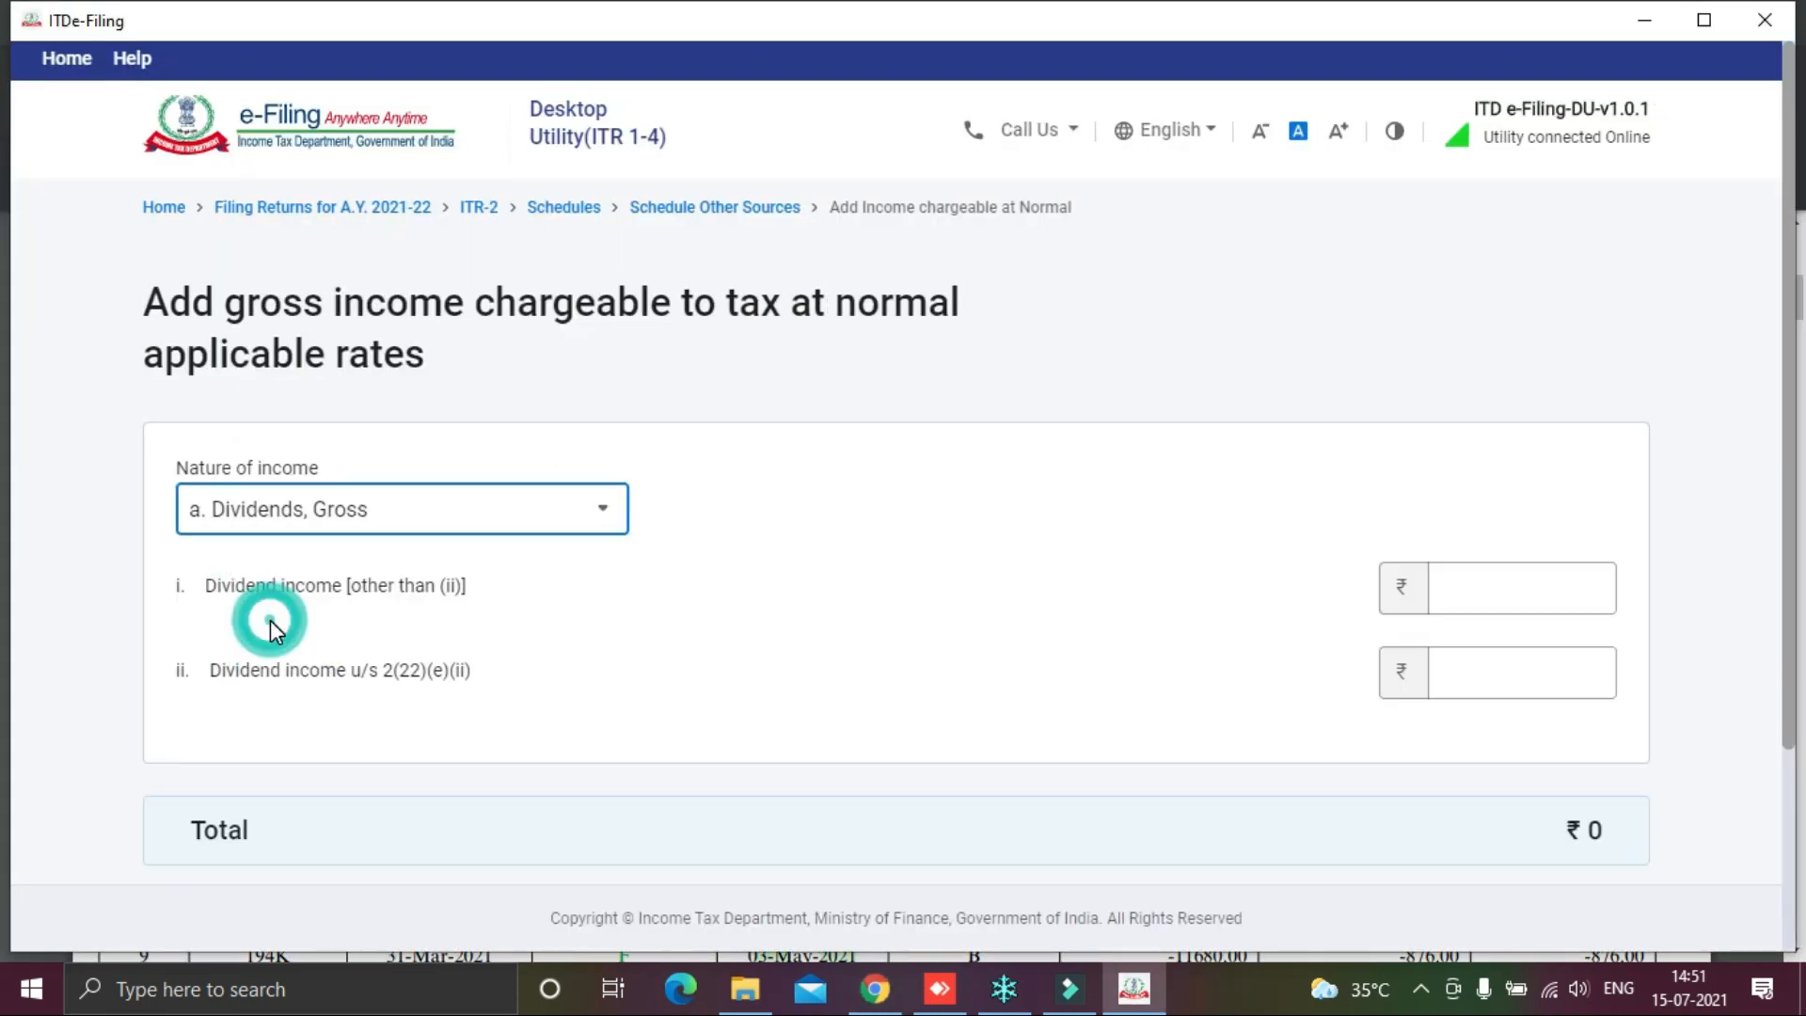
scroll(1035, 607, "down", 3)
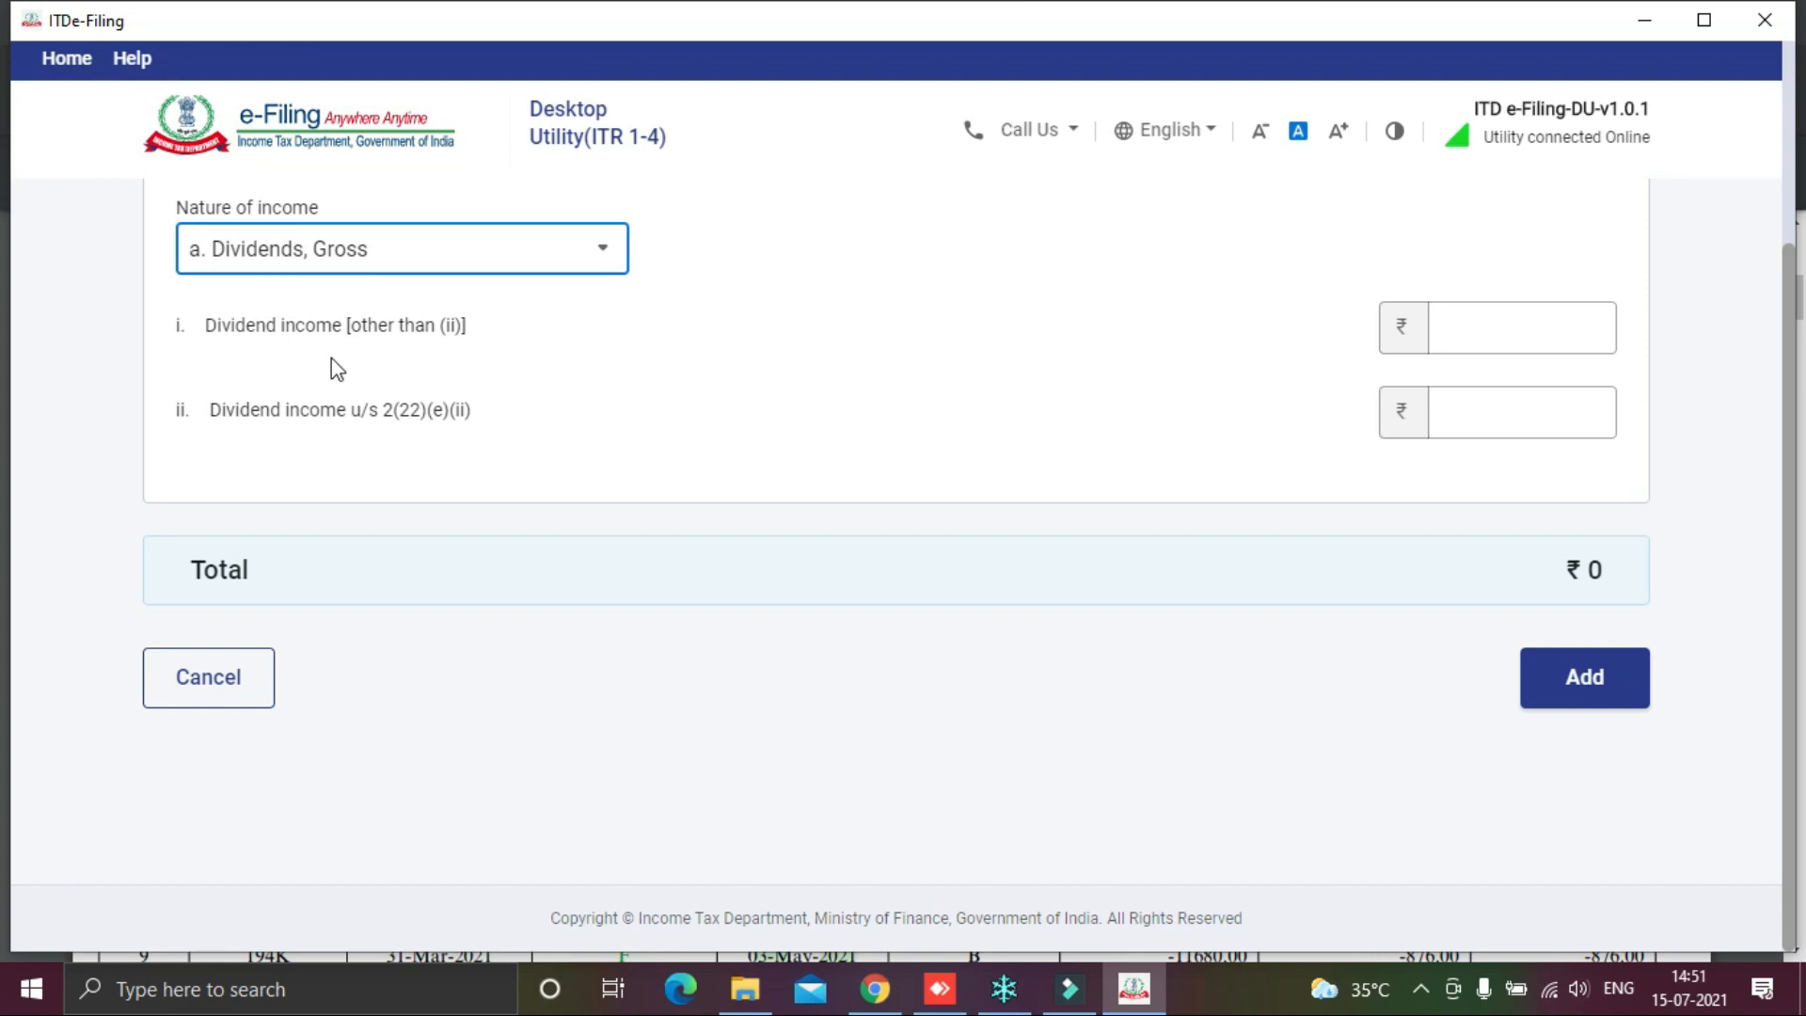
left_click(1448, 326)
key("alt+Tab")
scroll(1468, 458, "down", 3)
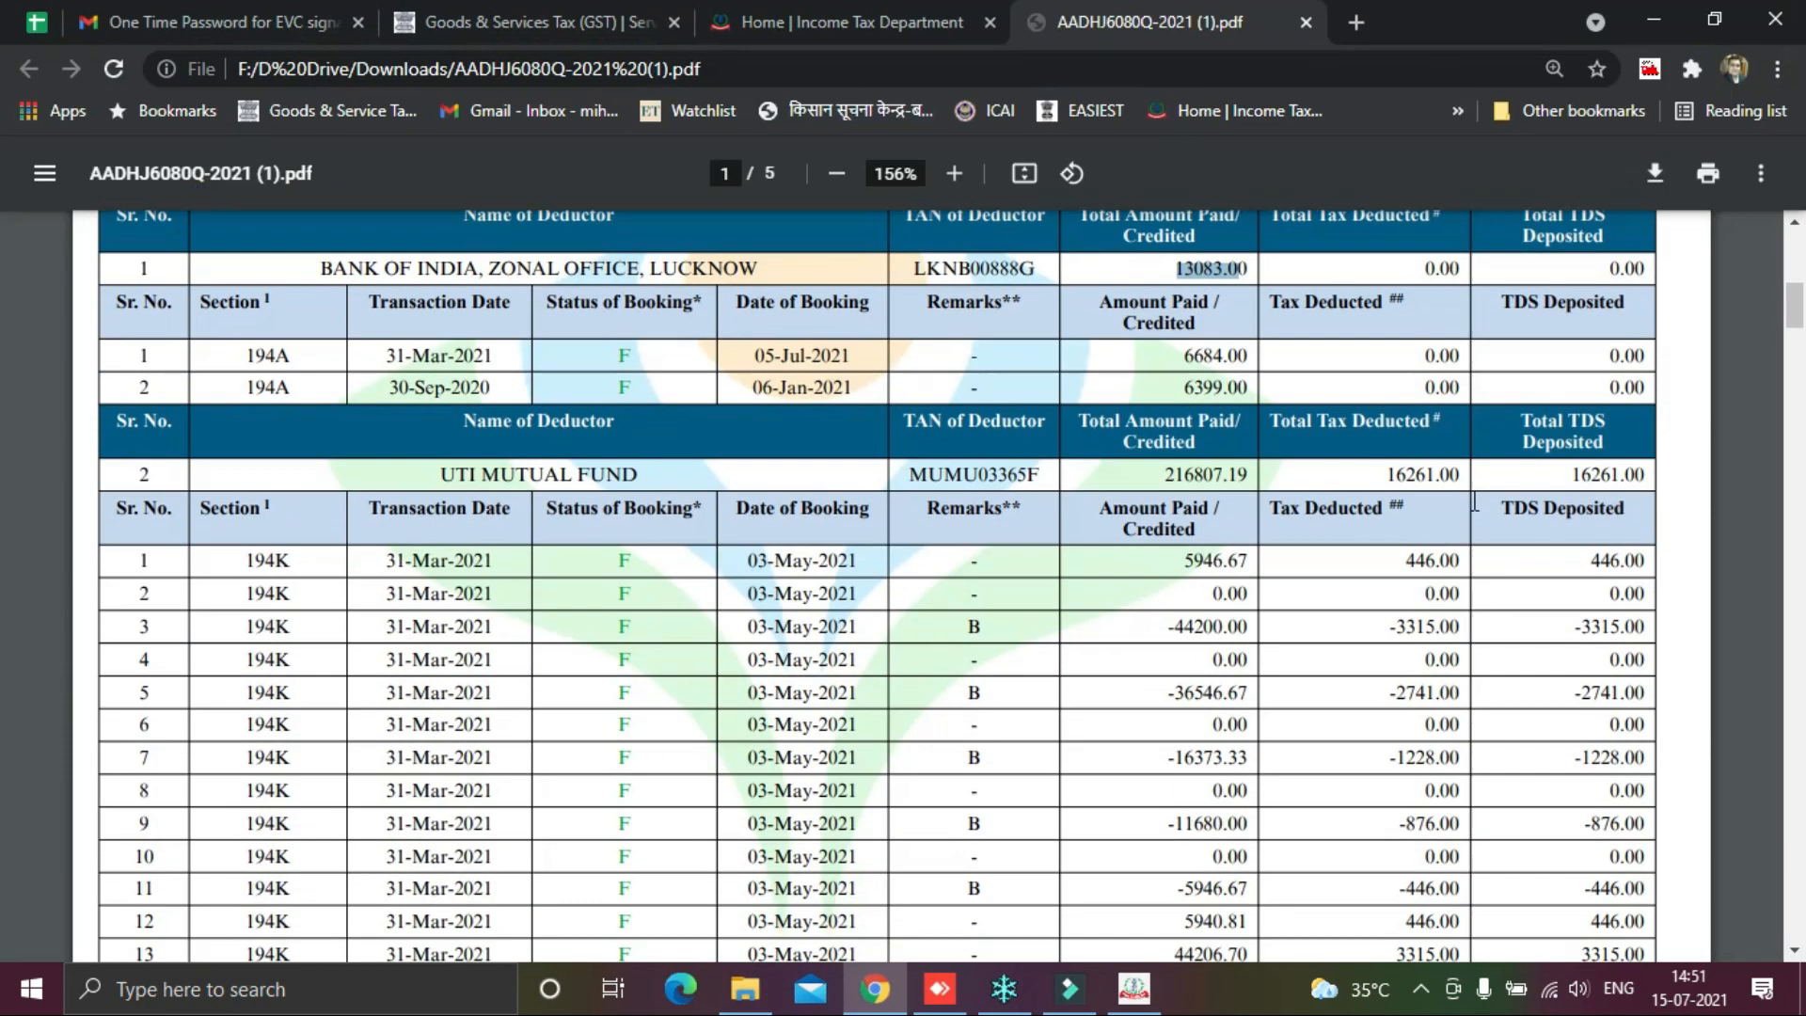
Step: Enter UTI Mutual Fund's 216807.19 amount paid as 216807 ordinary dividend income
scroll(1474, 503, "up", 2)
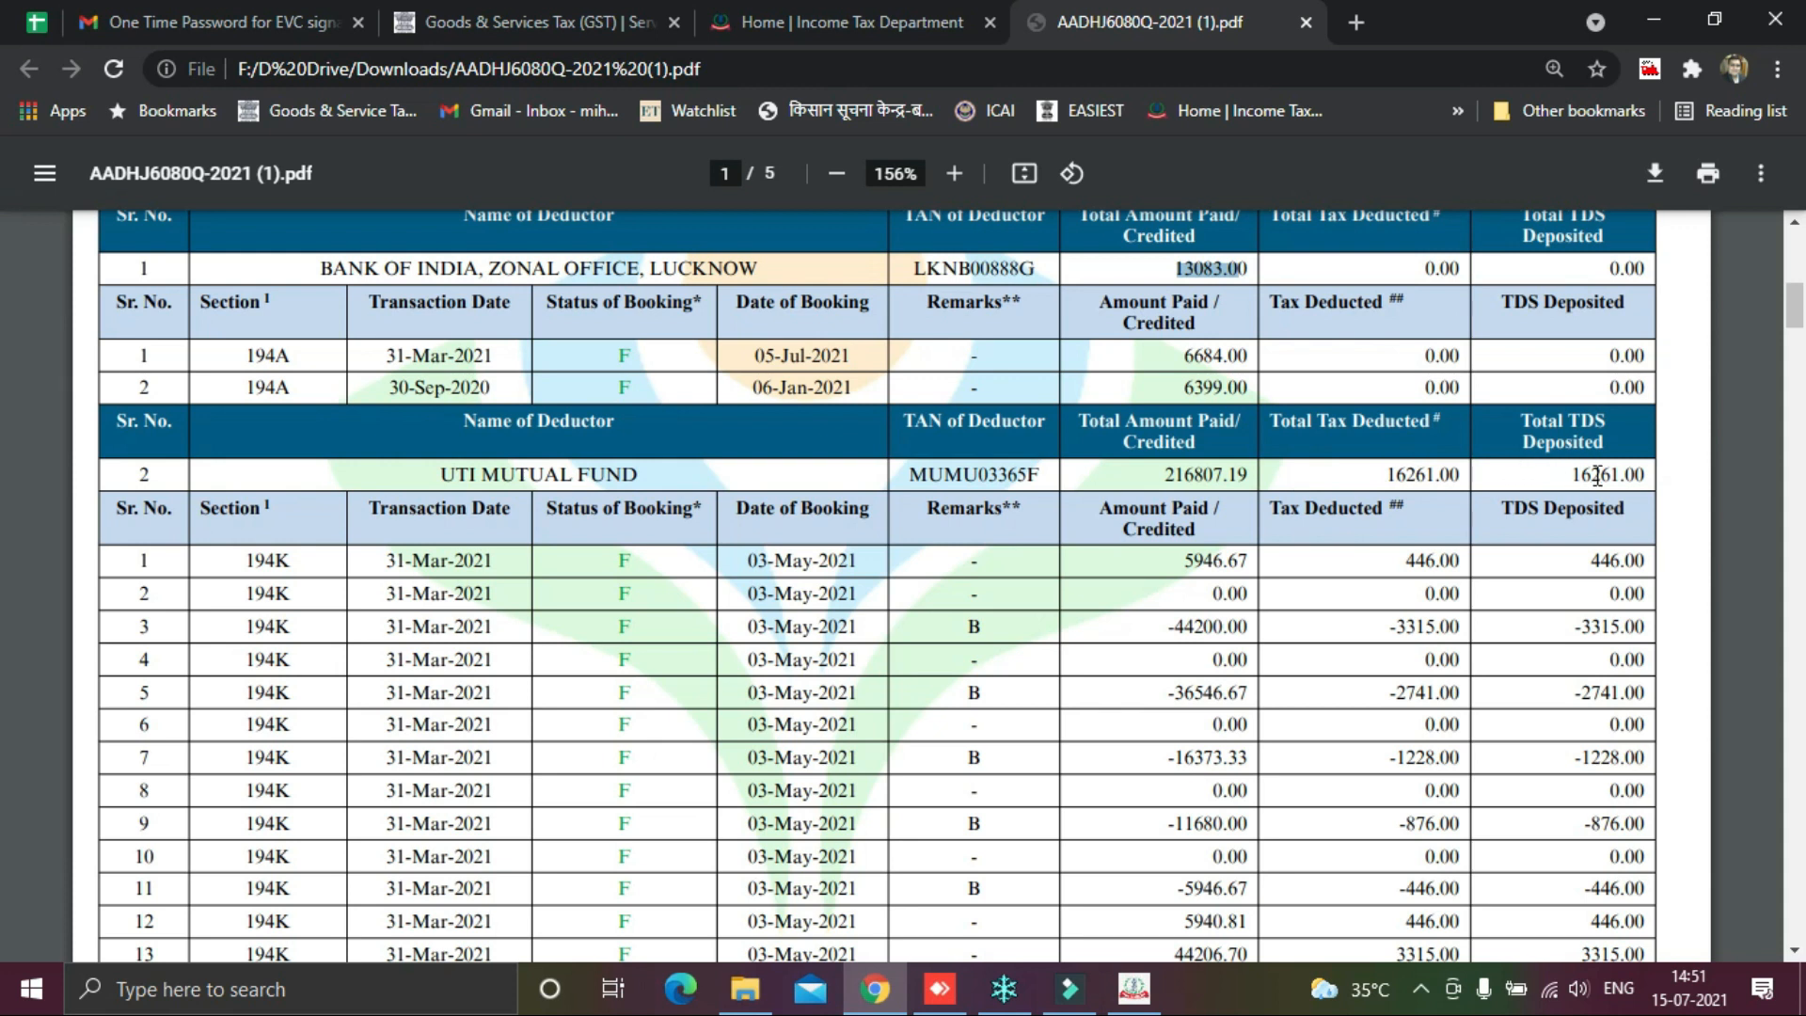
left_click_drag(1167, 475, 1243, 477)
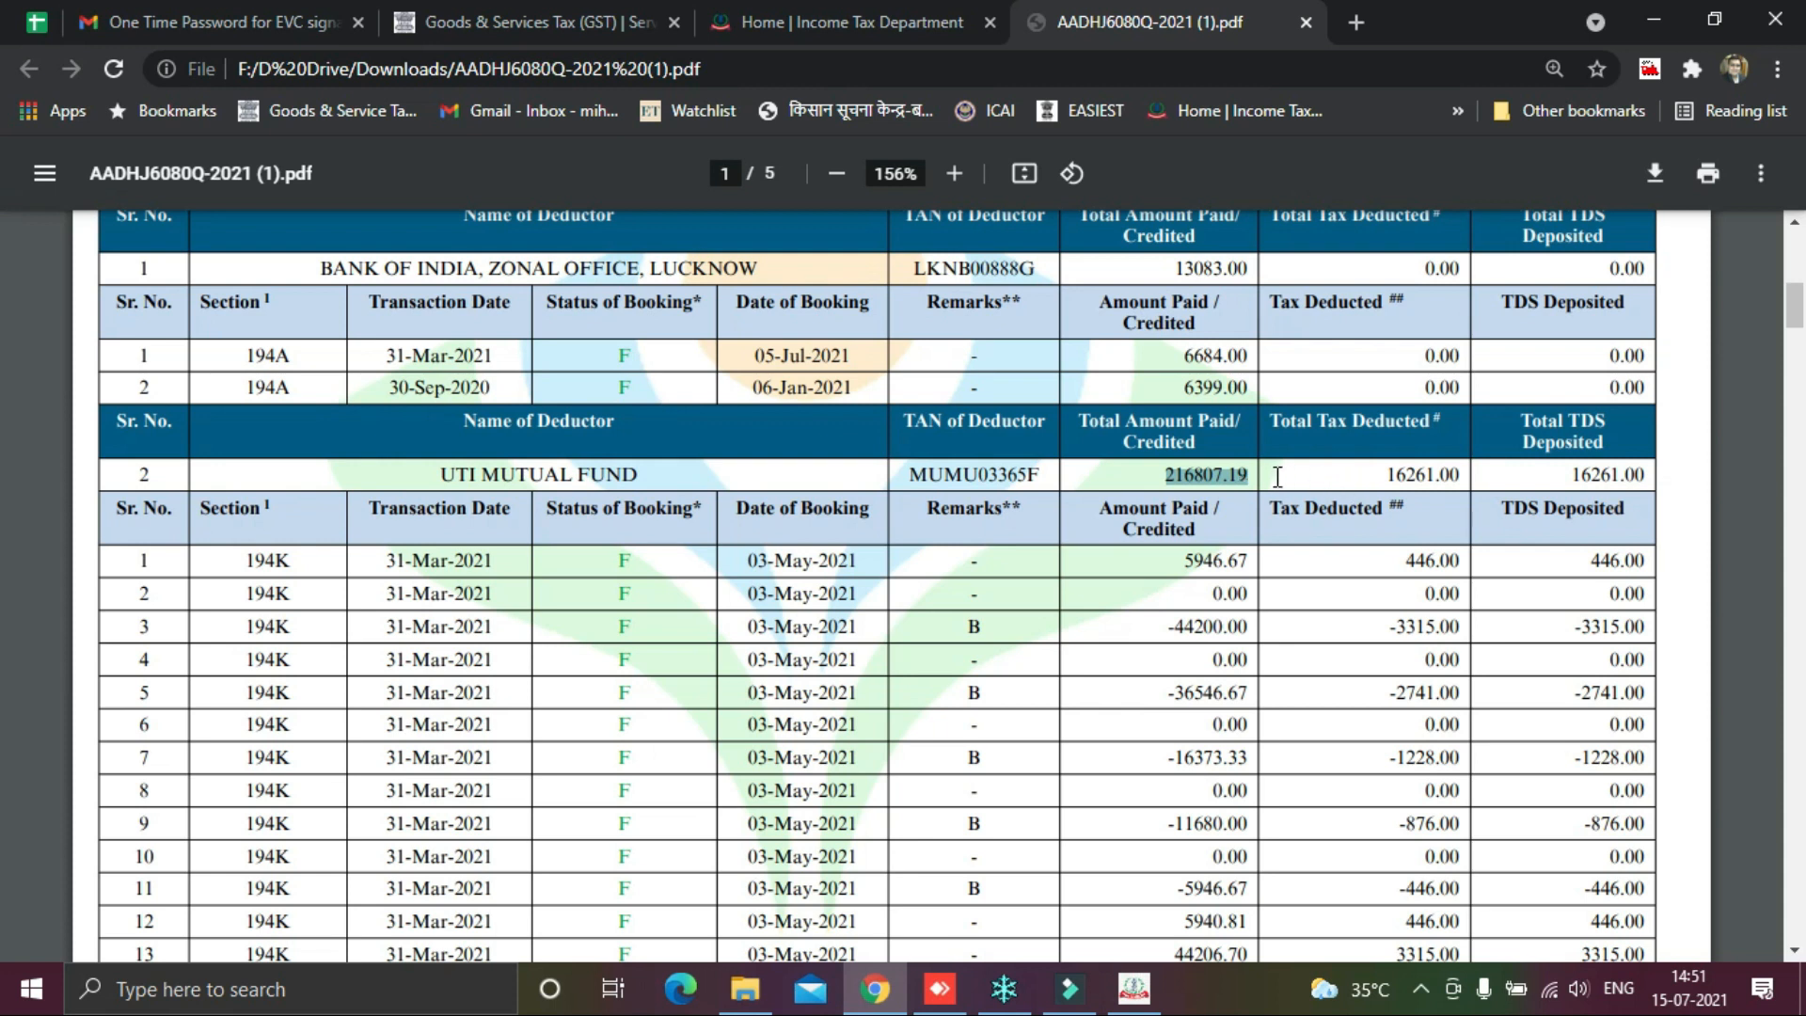
left_click_drag(1368, 475, 1451, 480)
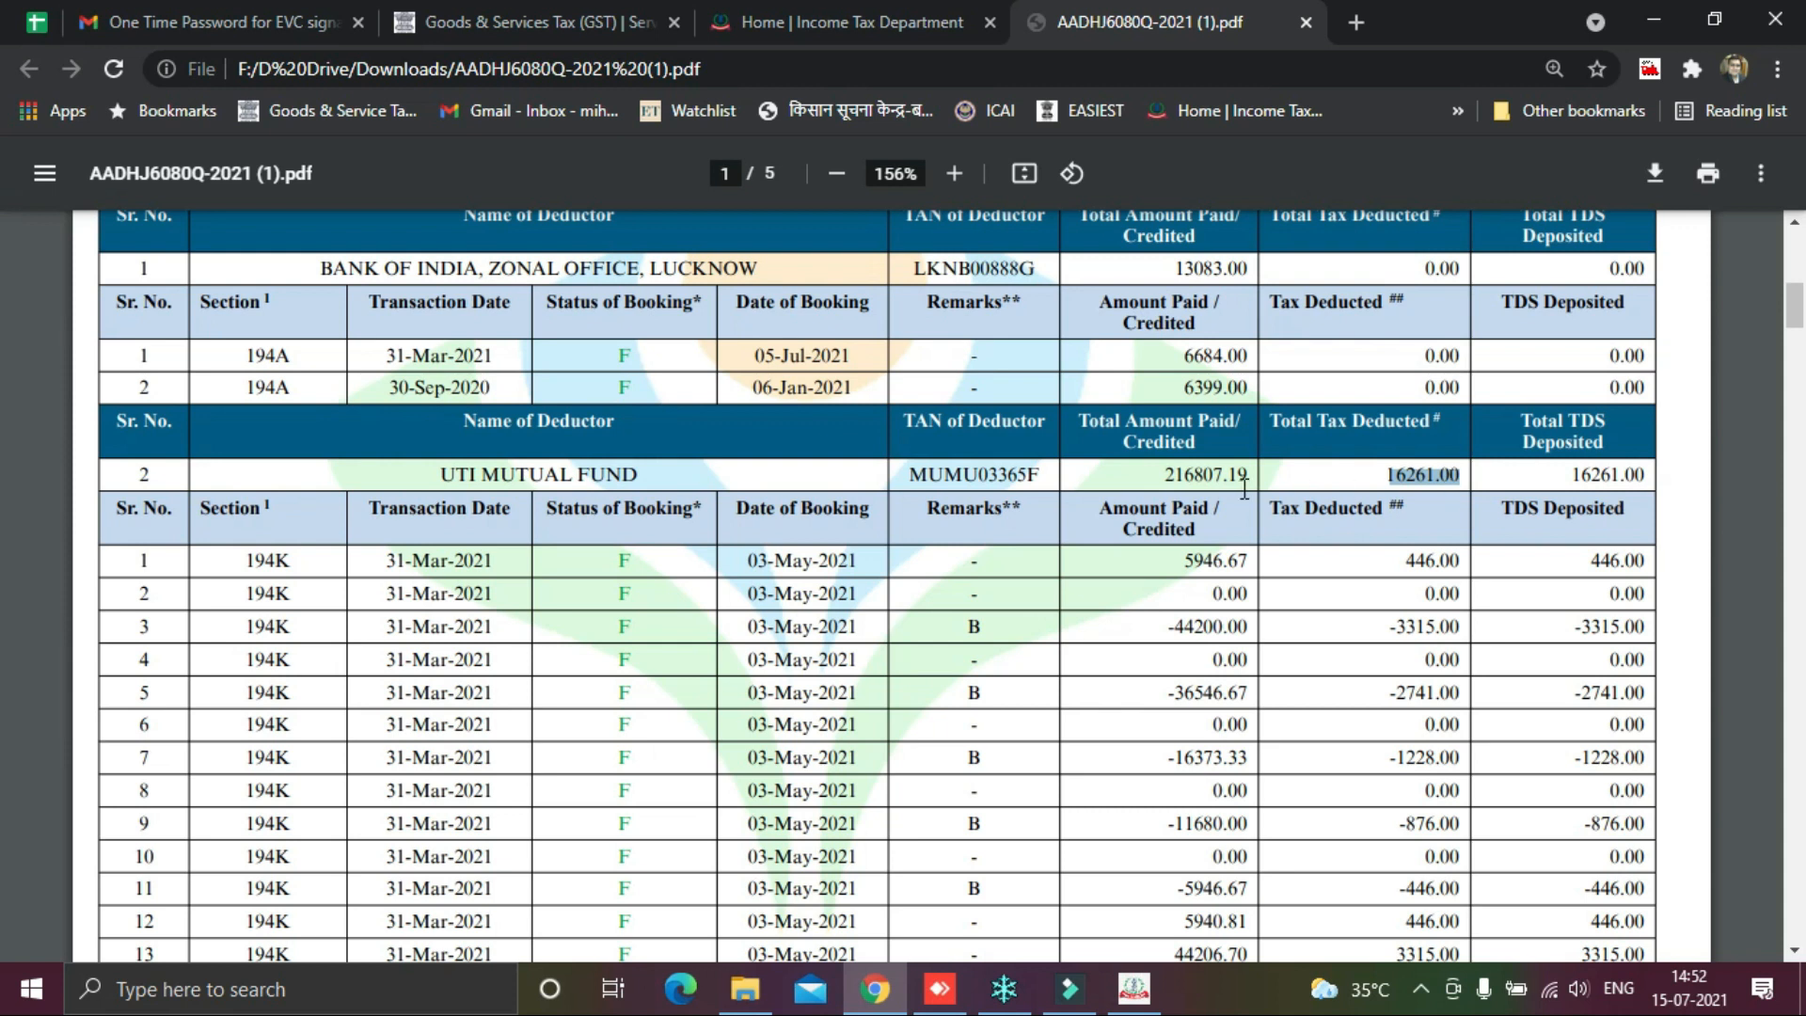
left_click_drag(1153, 475, 1251, 467)
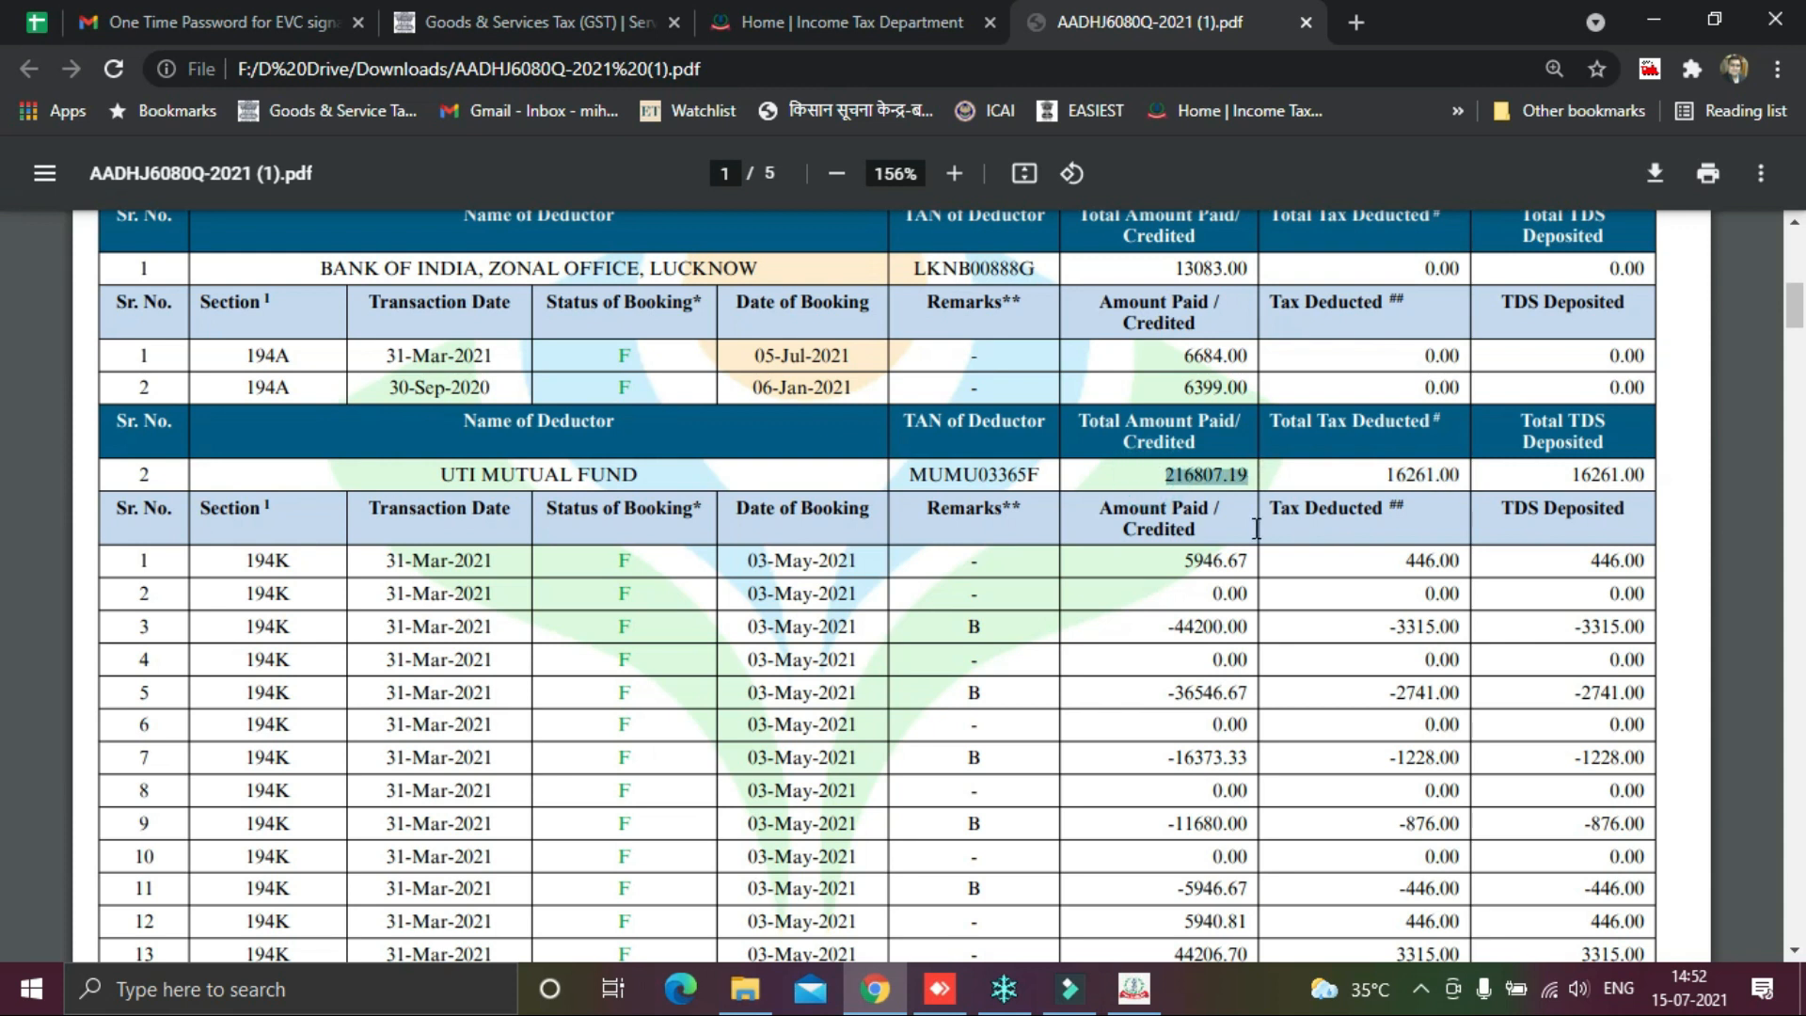
key("alt+Tab")
type("216807")
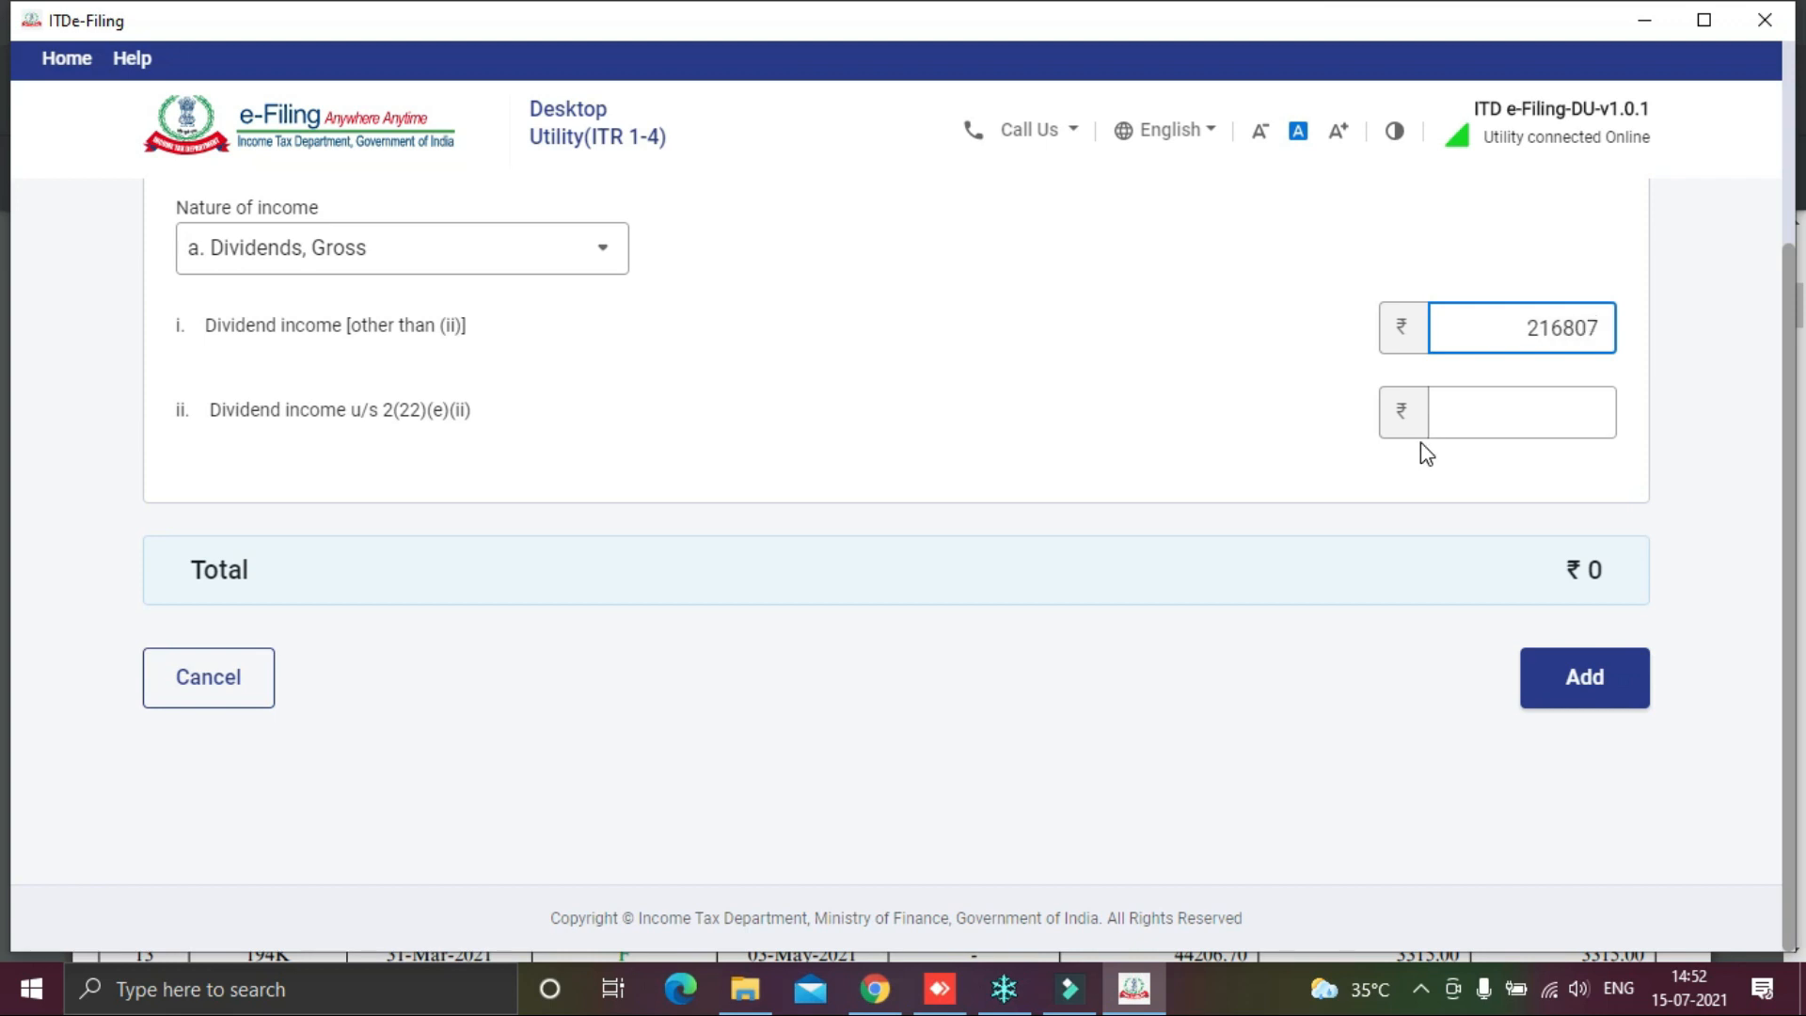
Step: Save the 2,16,807 dividend entry, bringing gross income at normal rates to ₹229890
key("alt+Tab")
key("alt+Tab")
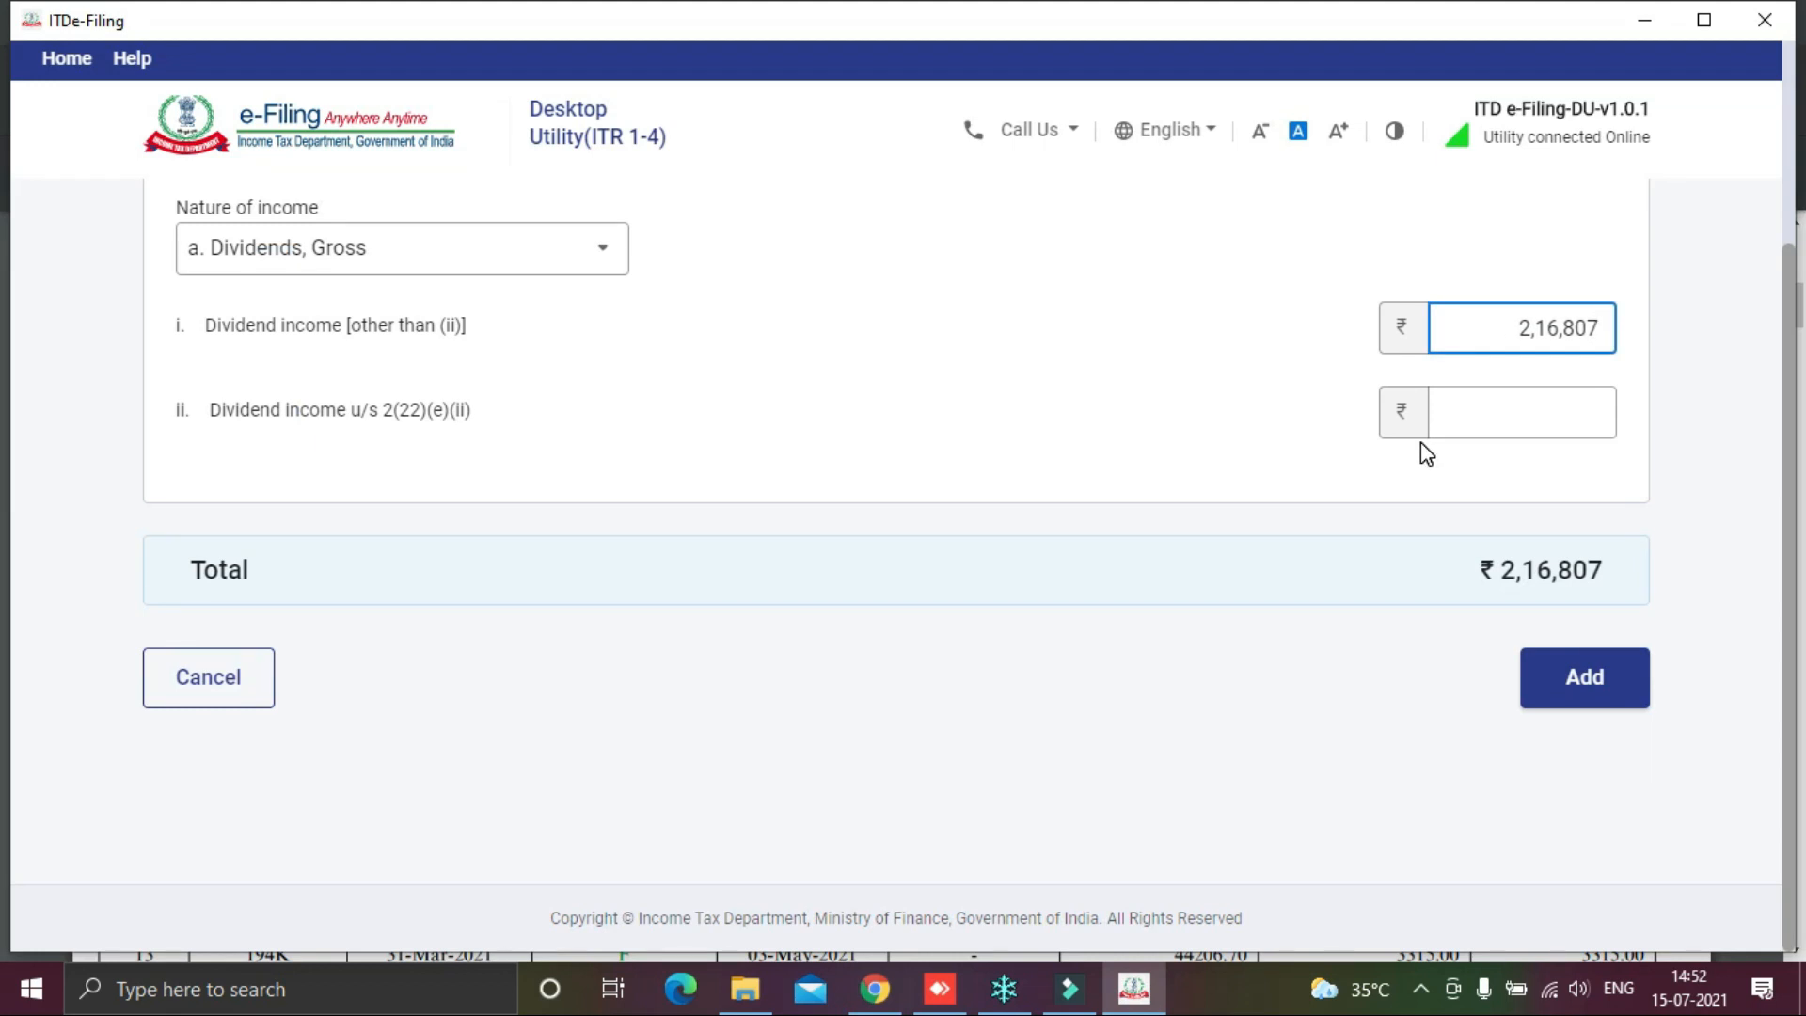
left_click(1739, 408)
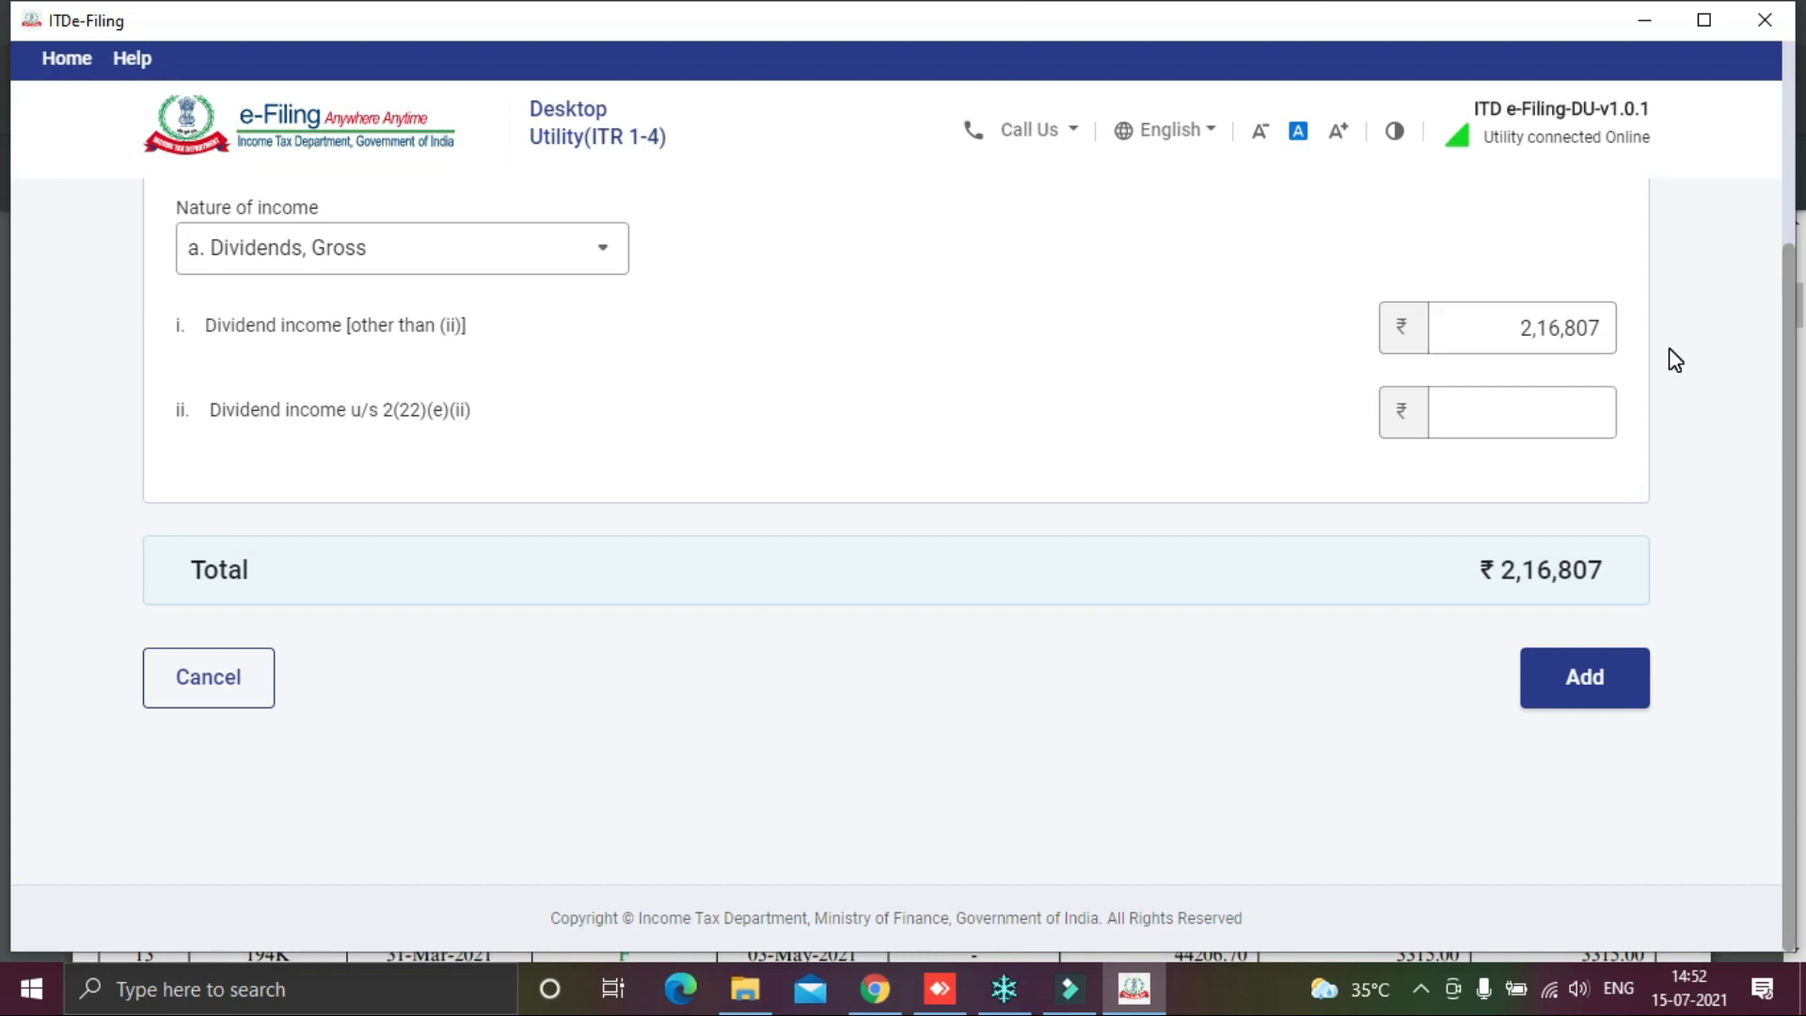
key("alt+Tab")
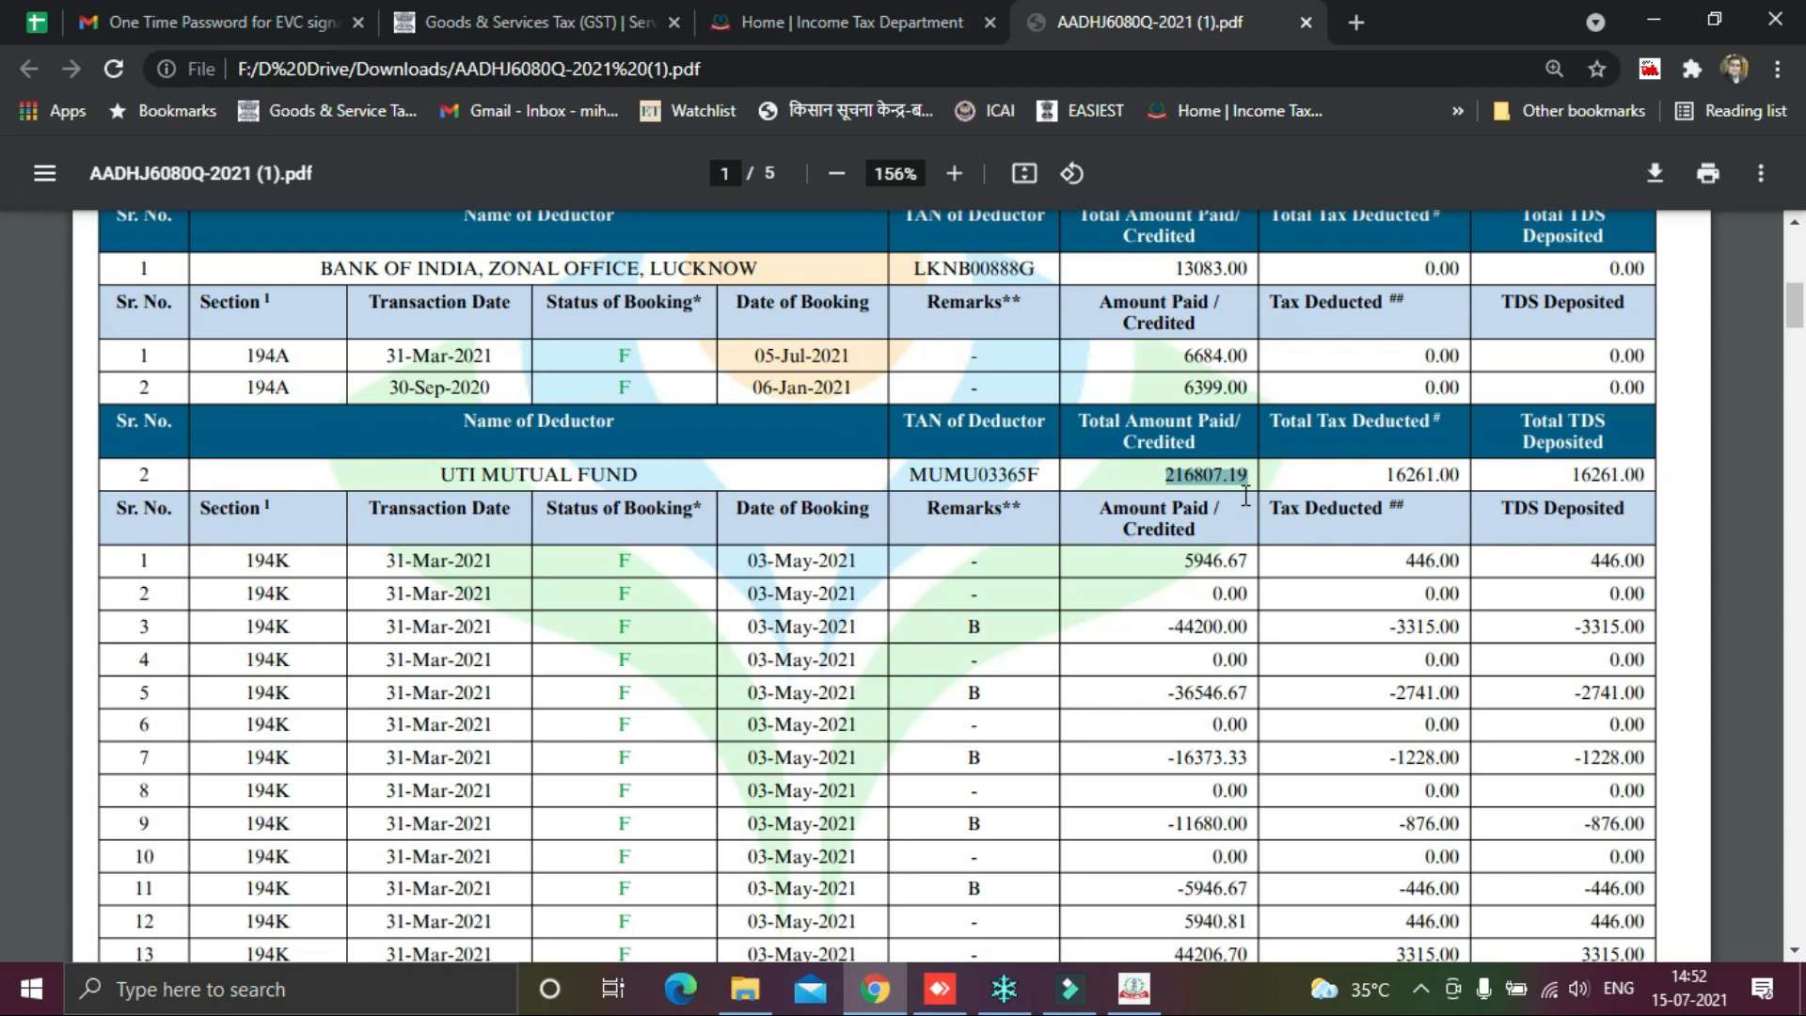
key("alt+Tab")
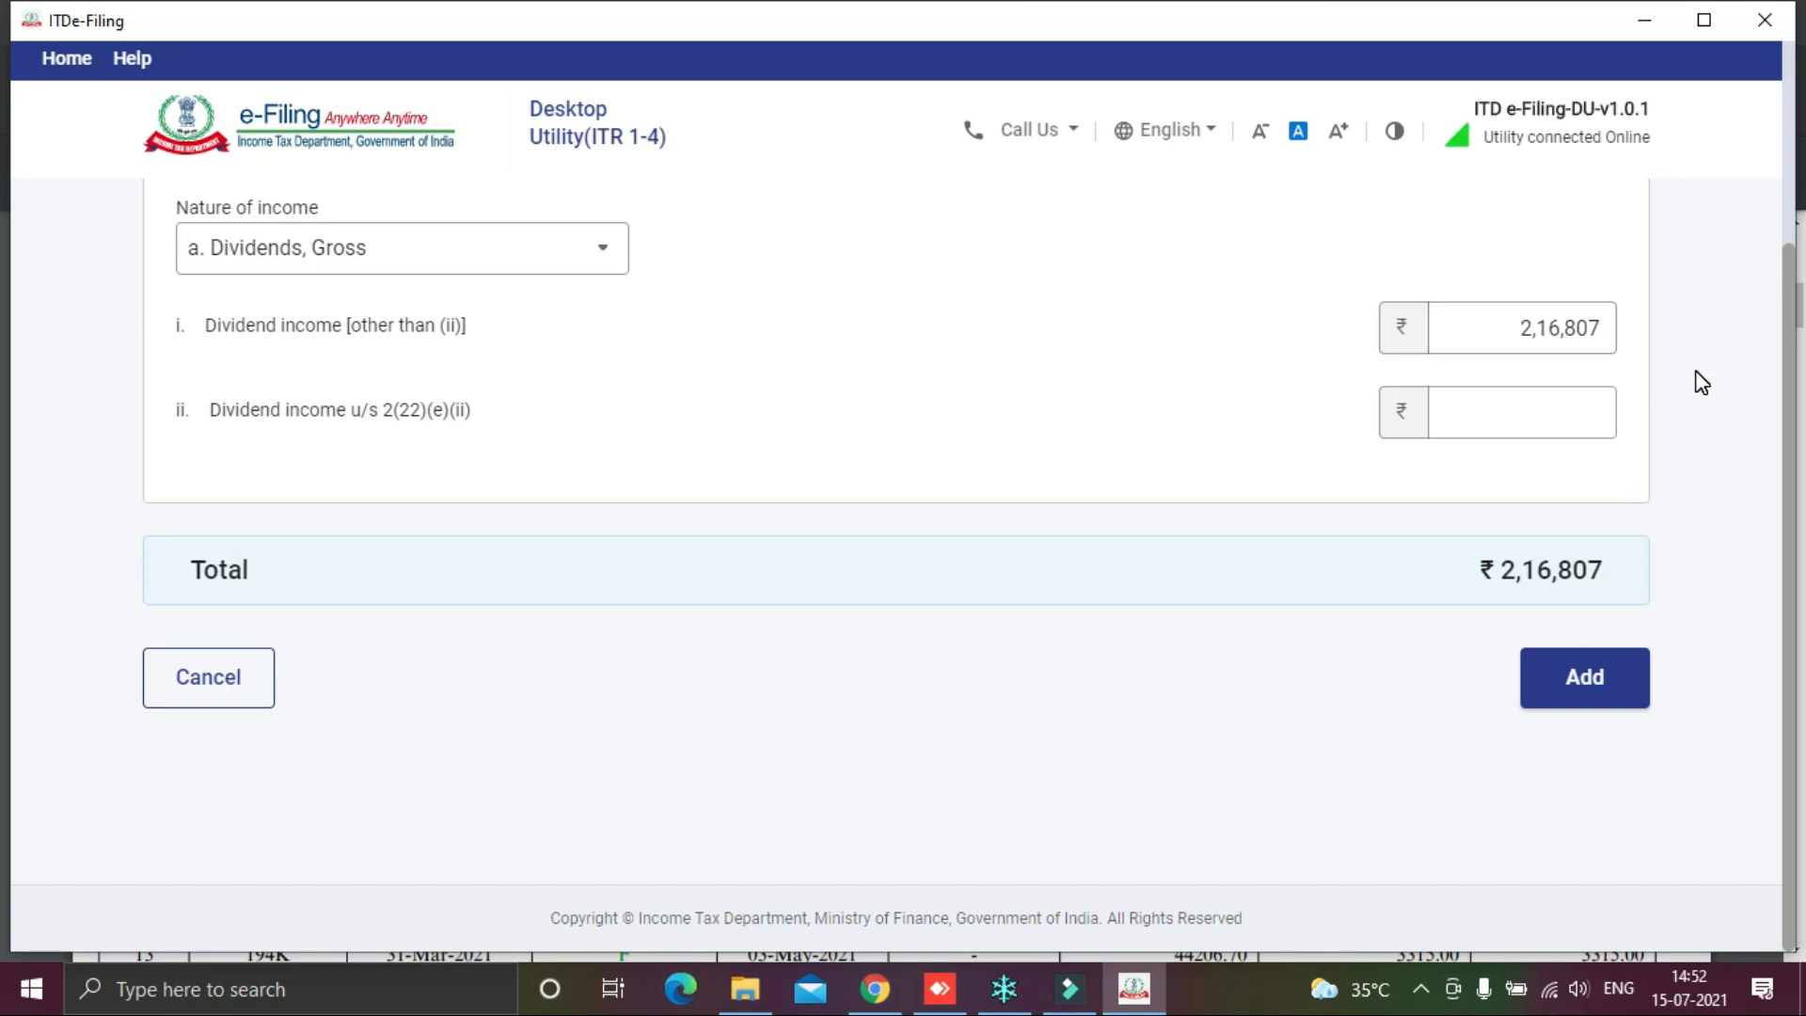
left_click(1589, 675)
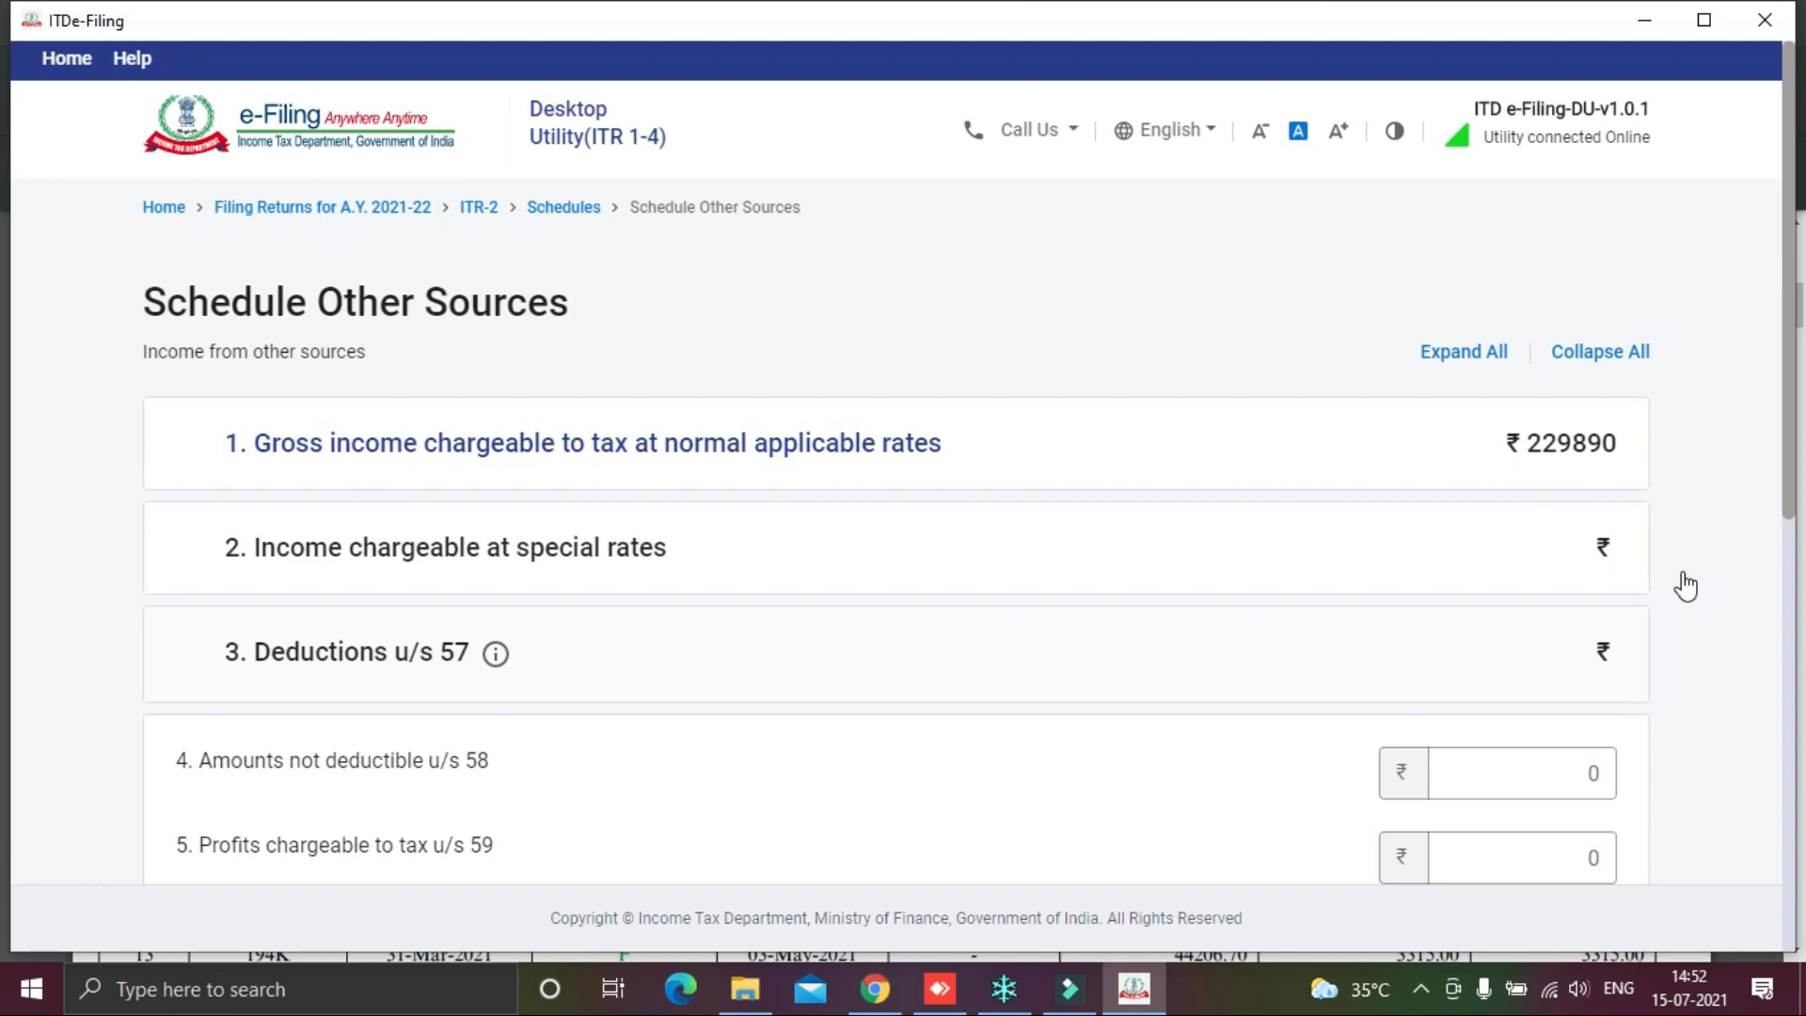
scroll(1689, 583, "down", 1)
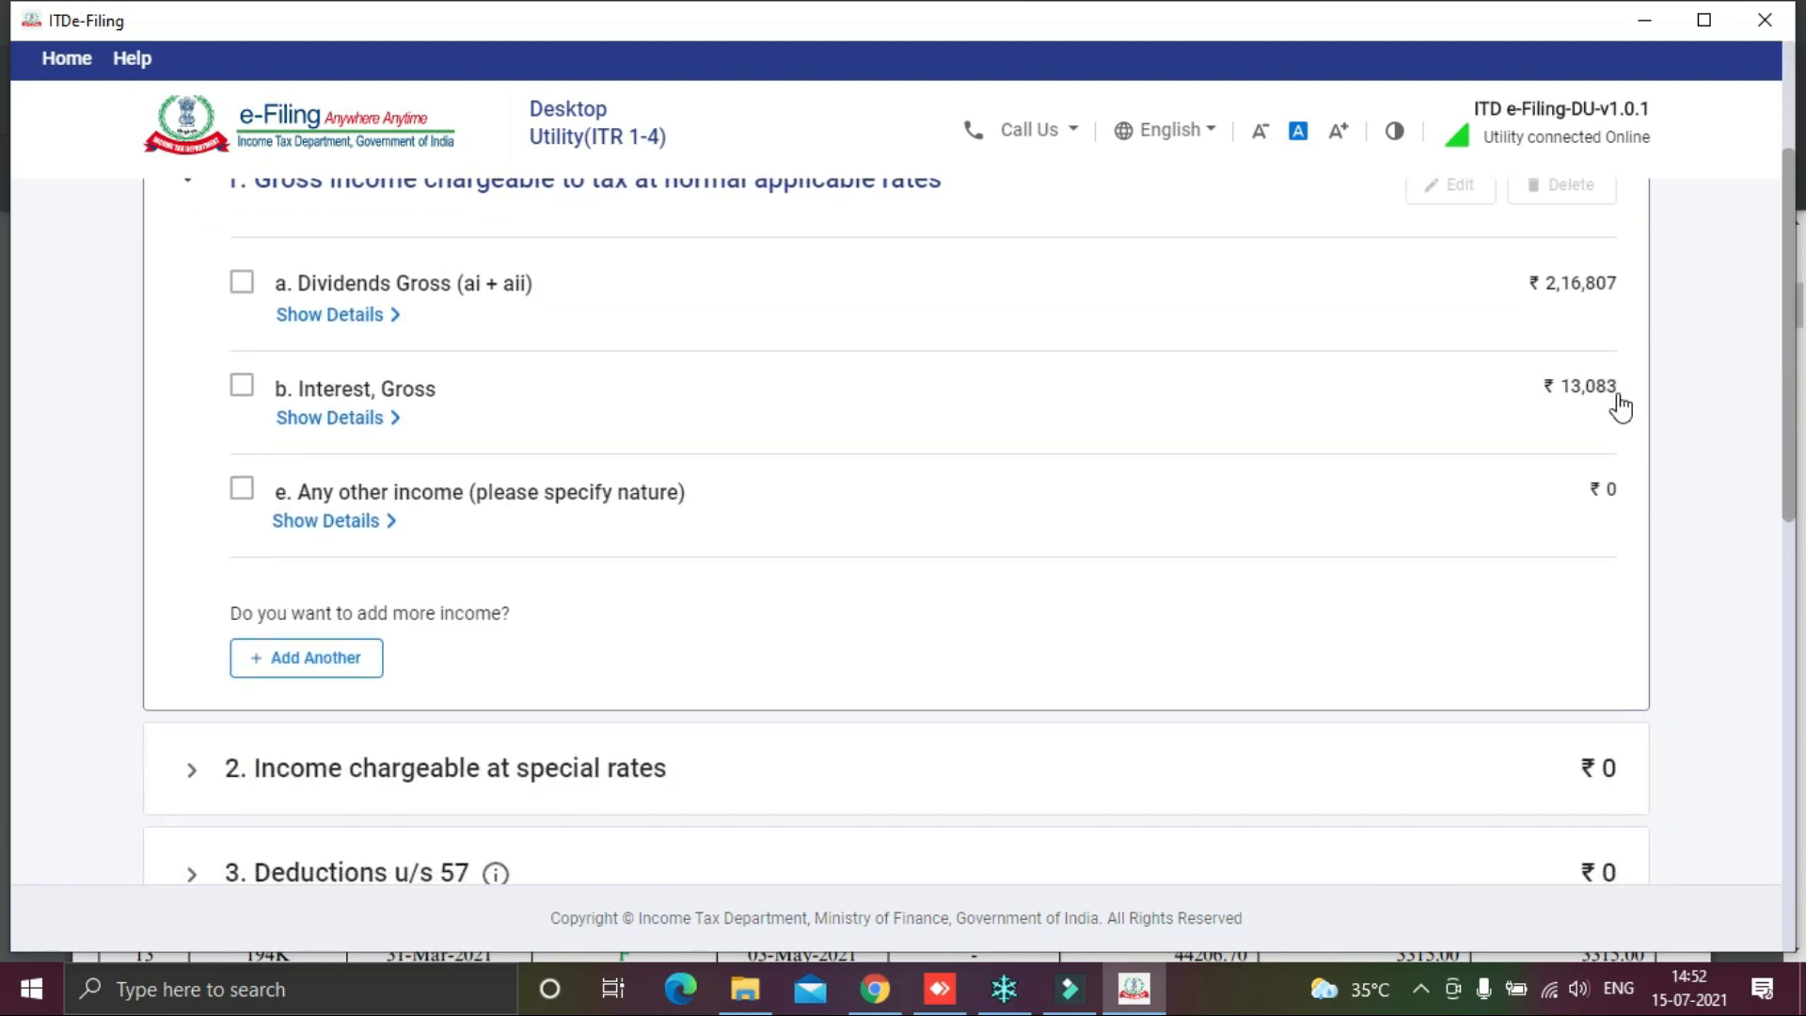
key("alt+Tab")
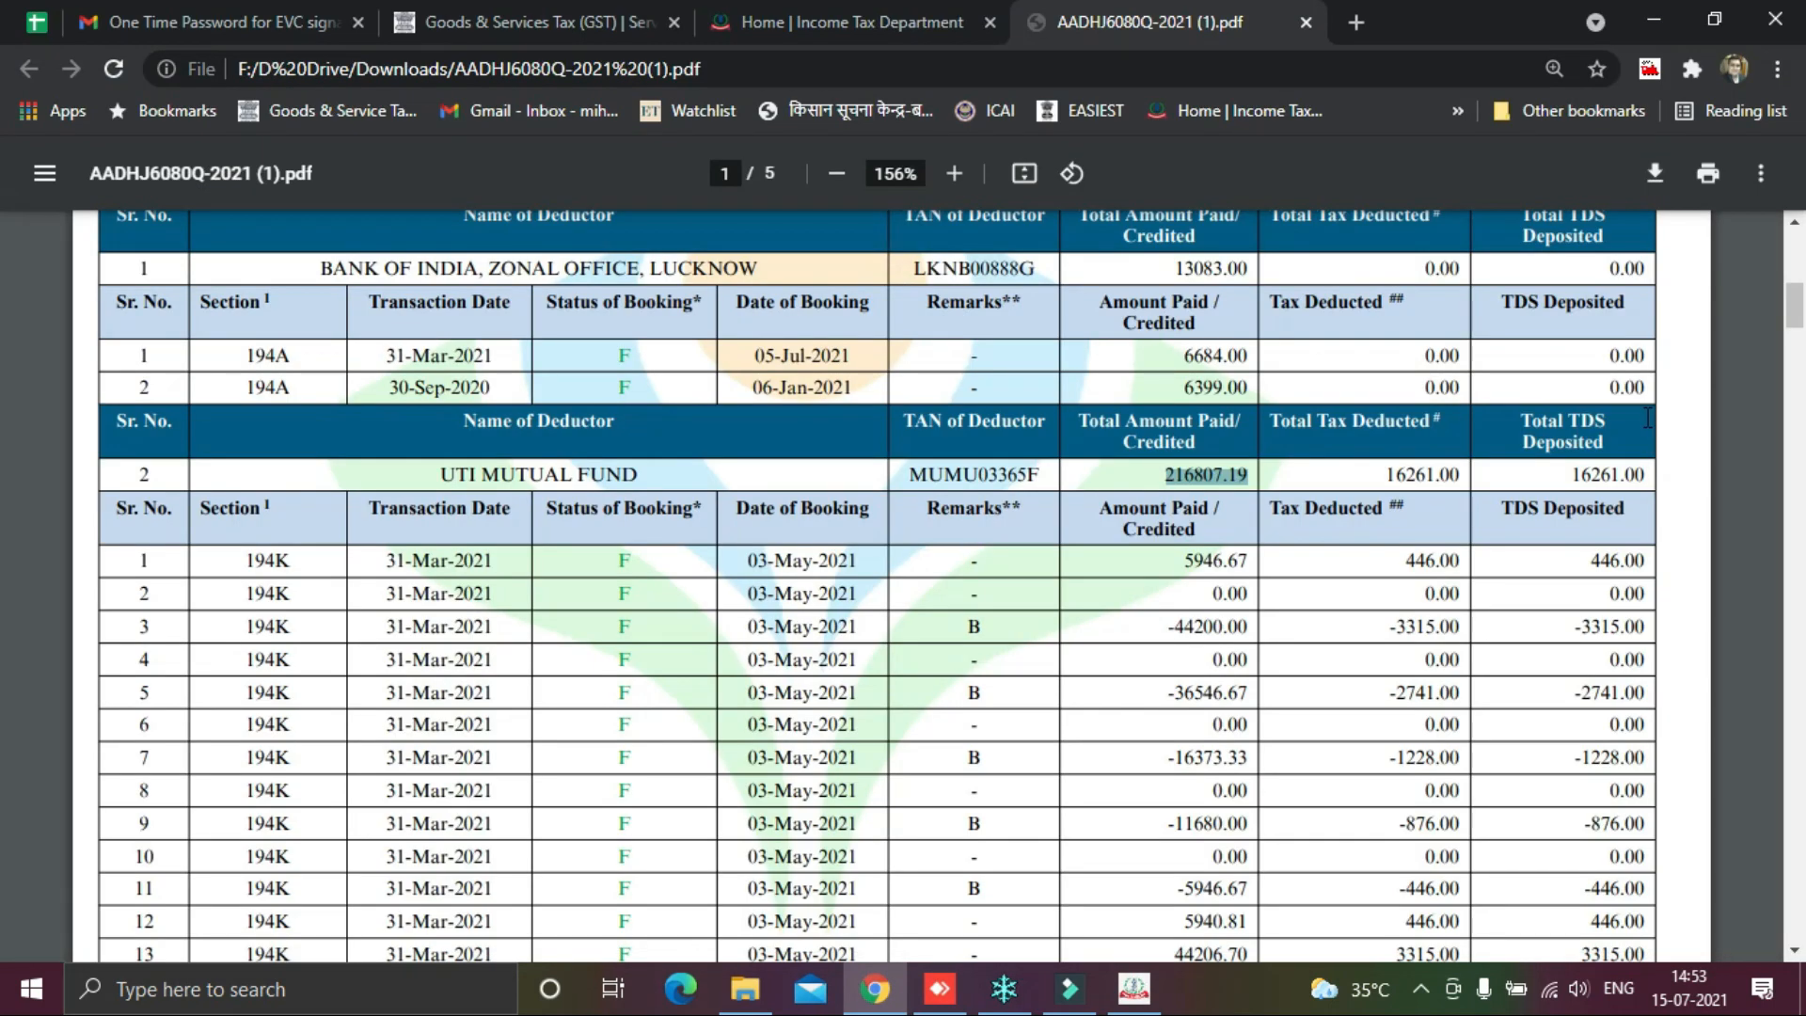
key("alt+Tab")
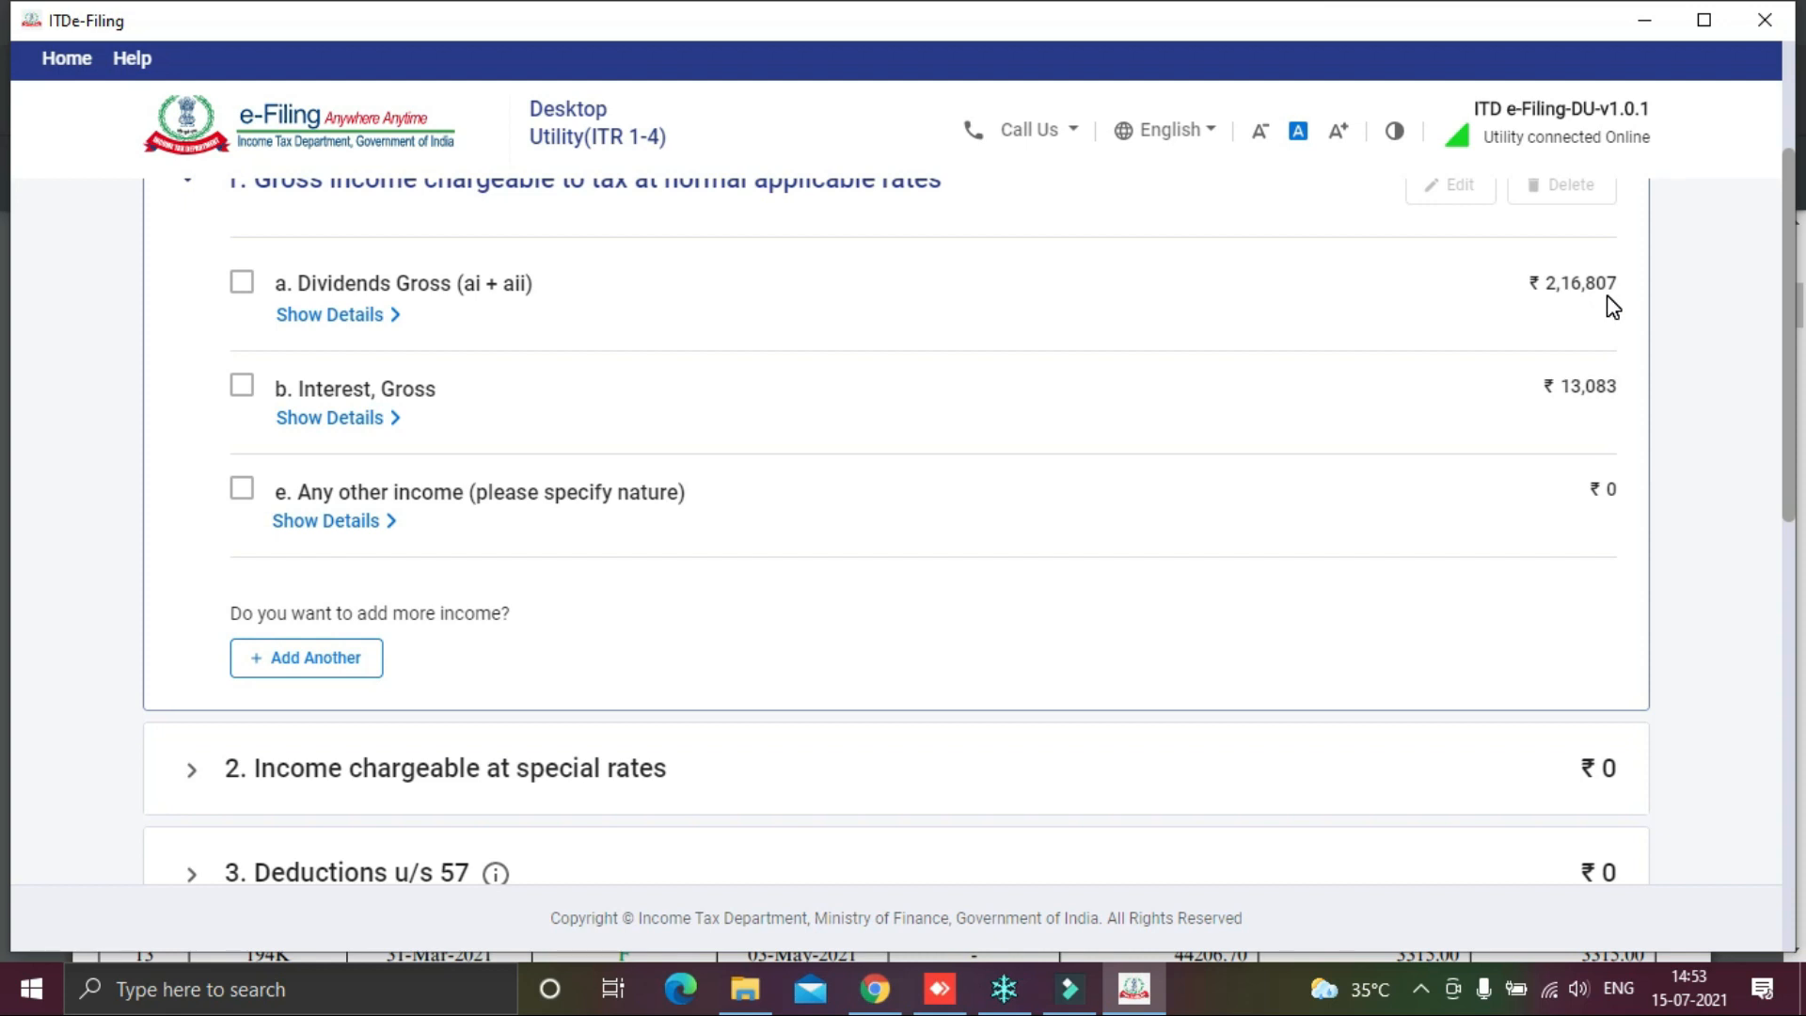
scroll(1454, 442, "down", 3)
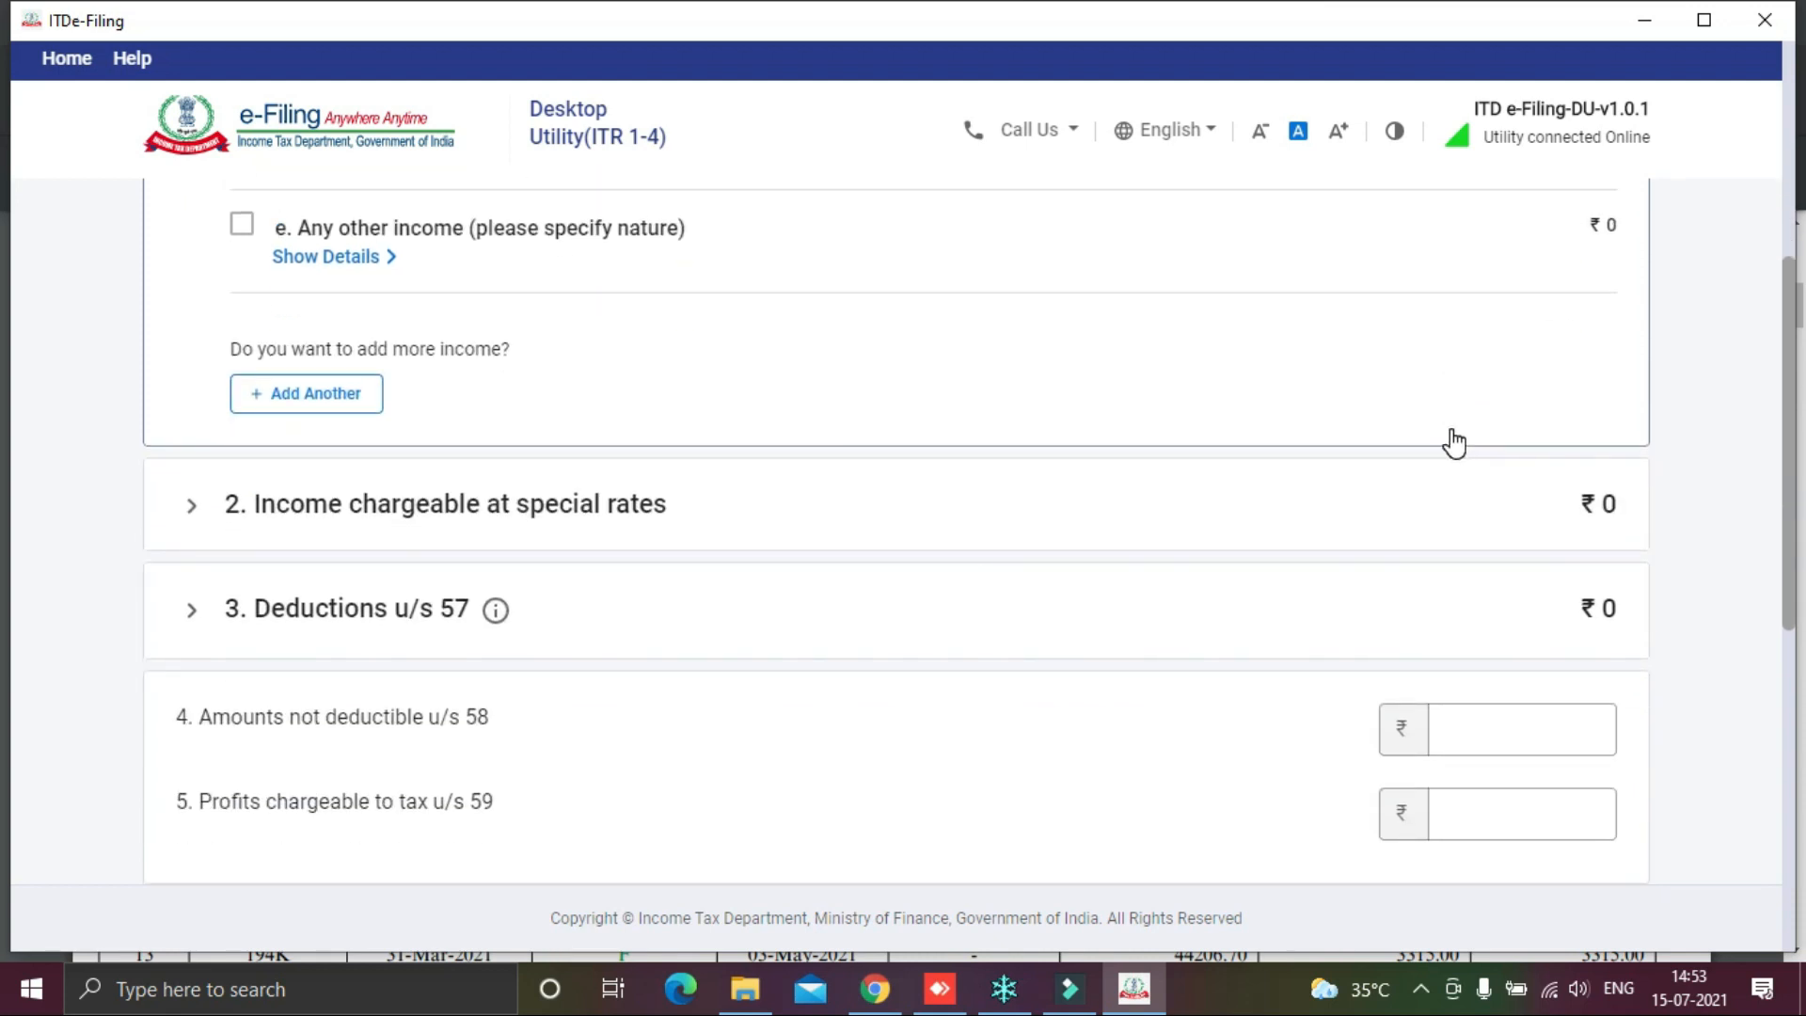
scroll(1453, 442, "down", 6)
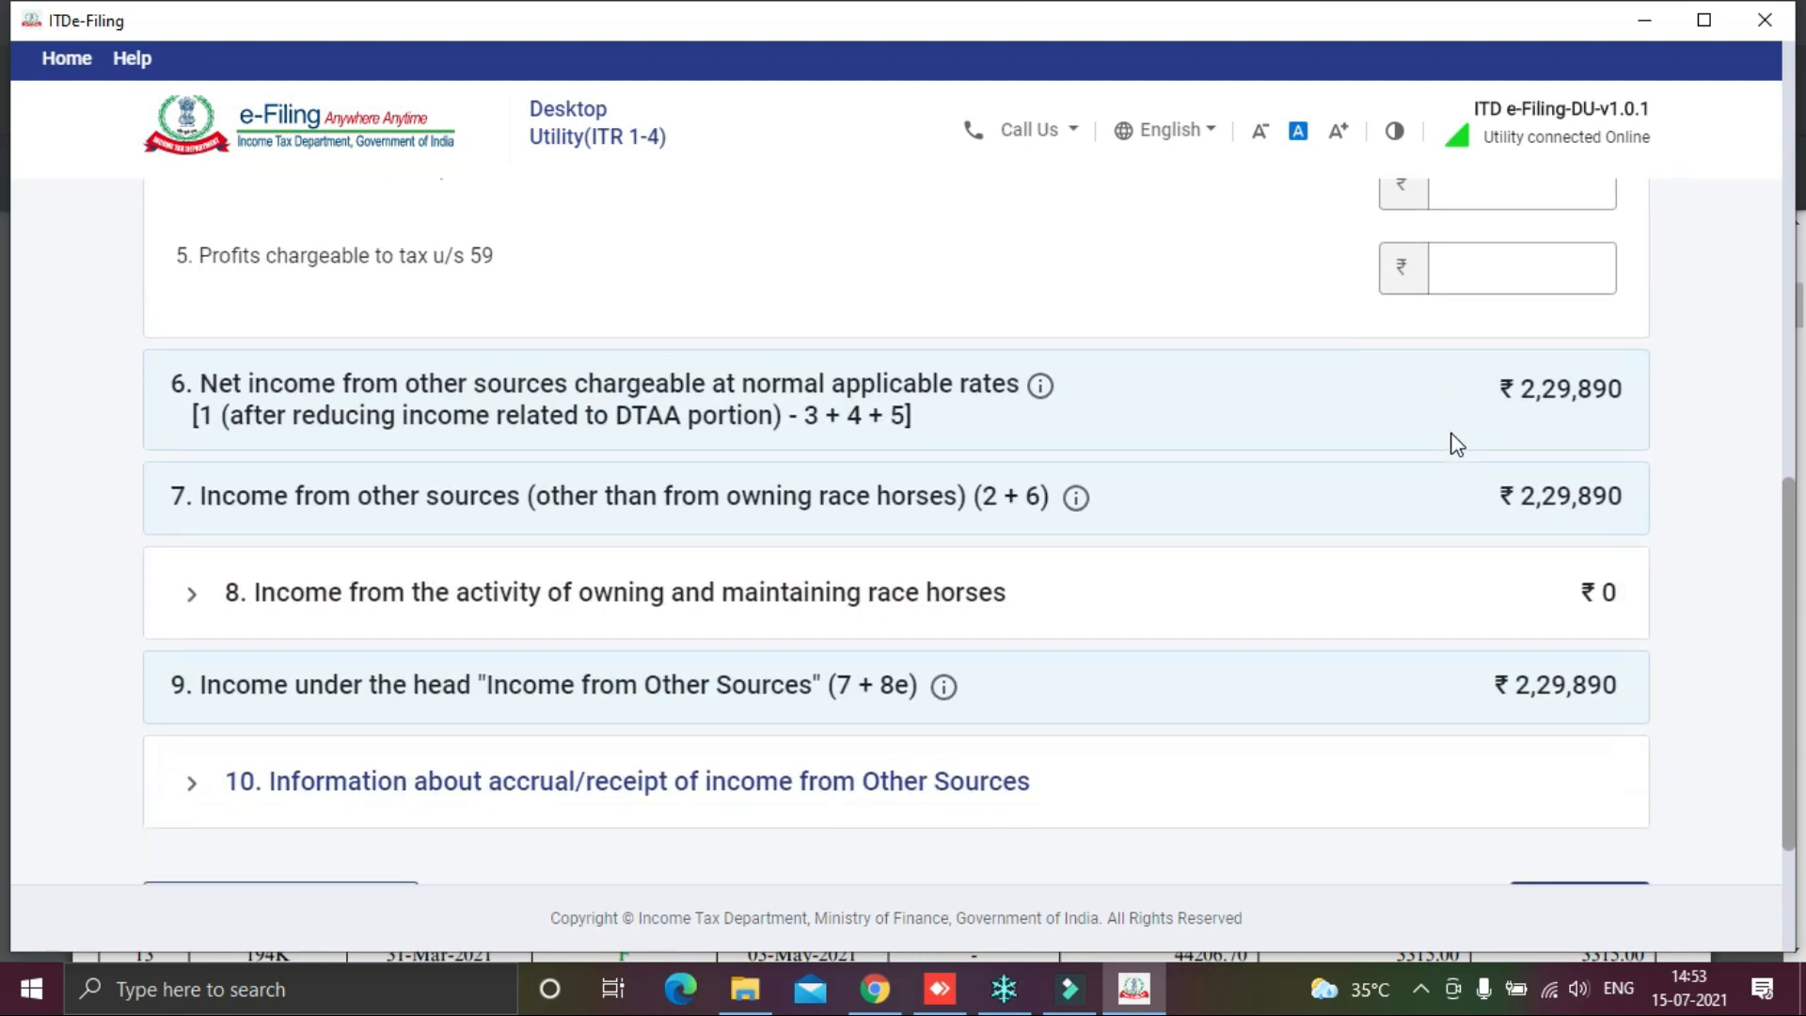
scroll(1456, 442, "down", 3)
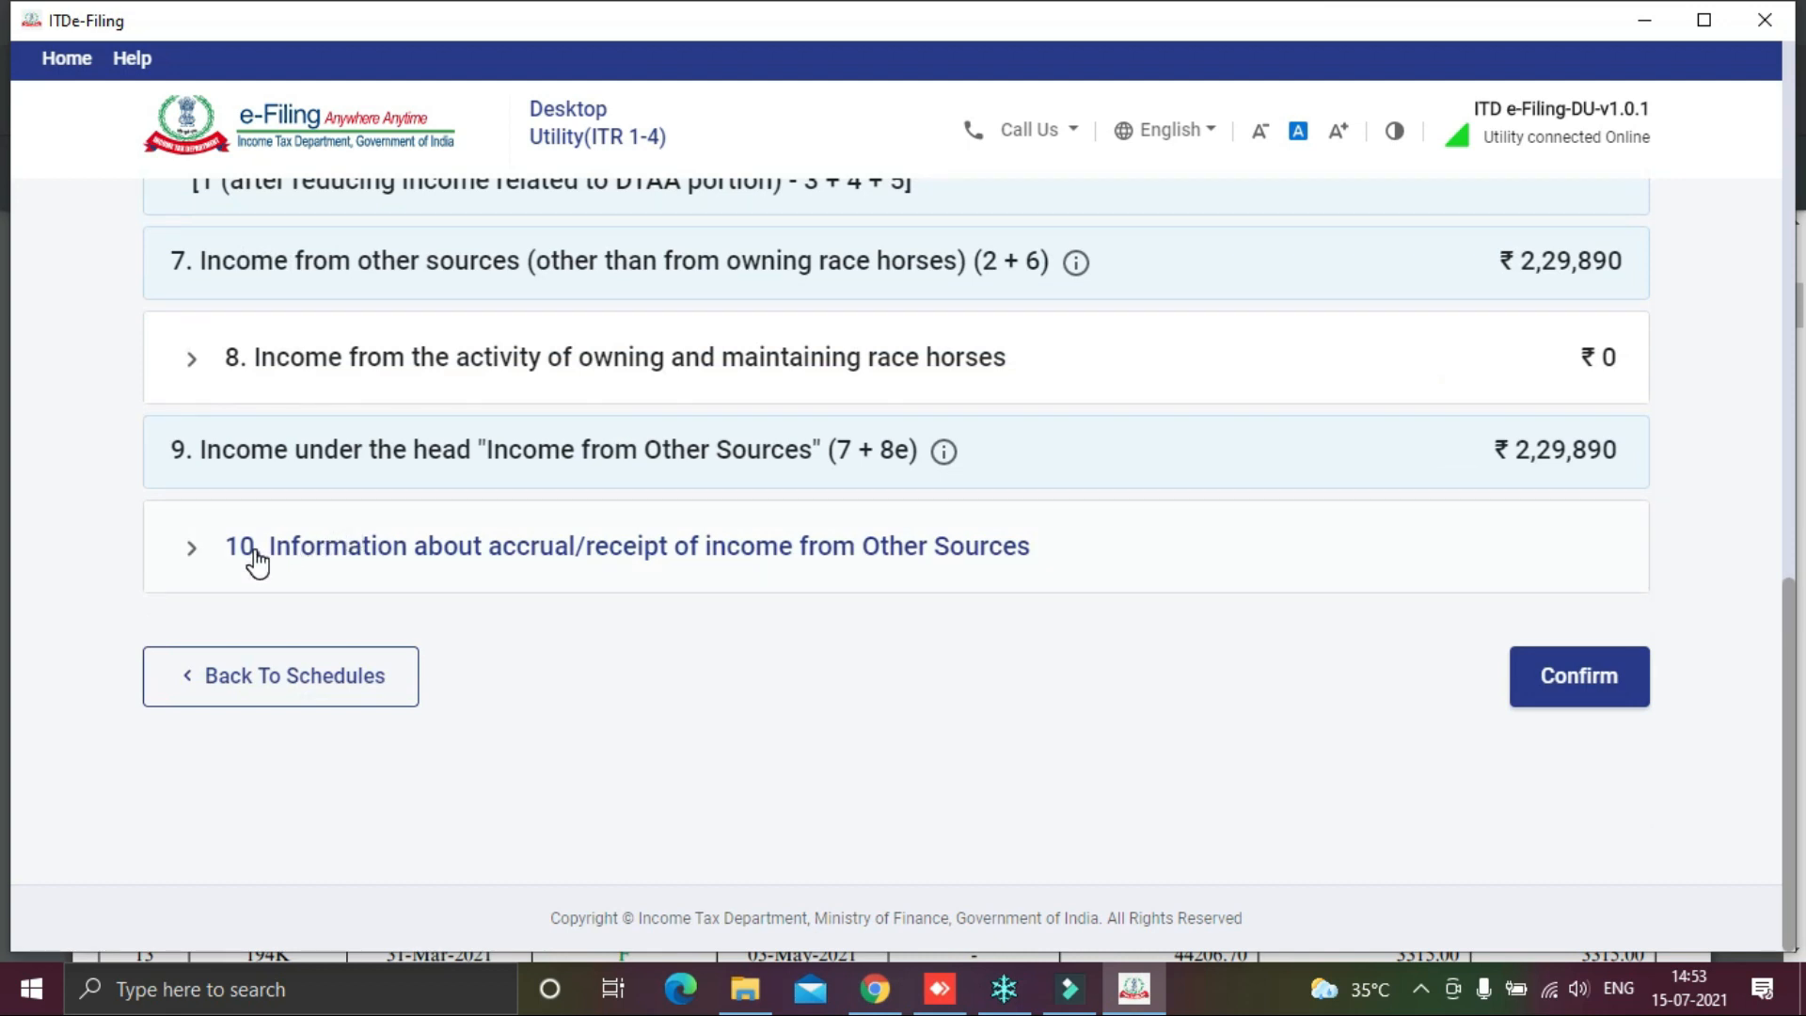
scroll(476, 560, "up", 11)
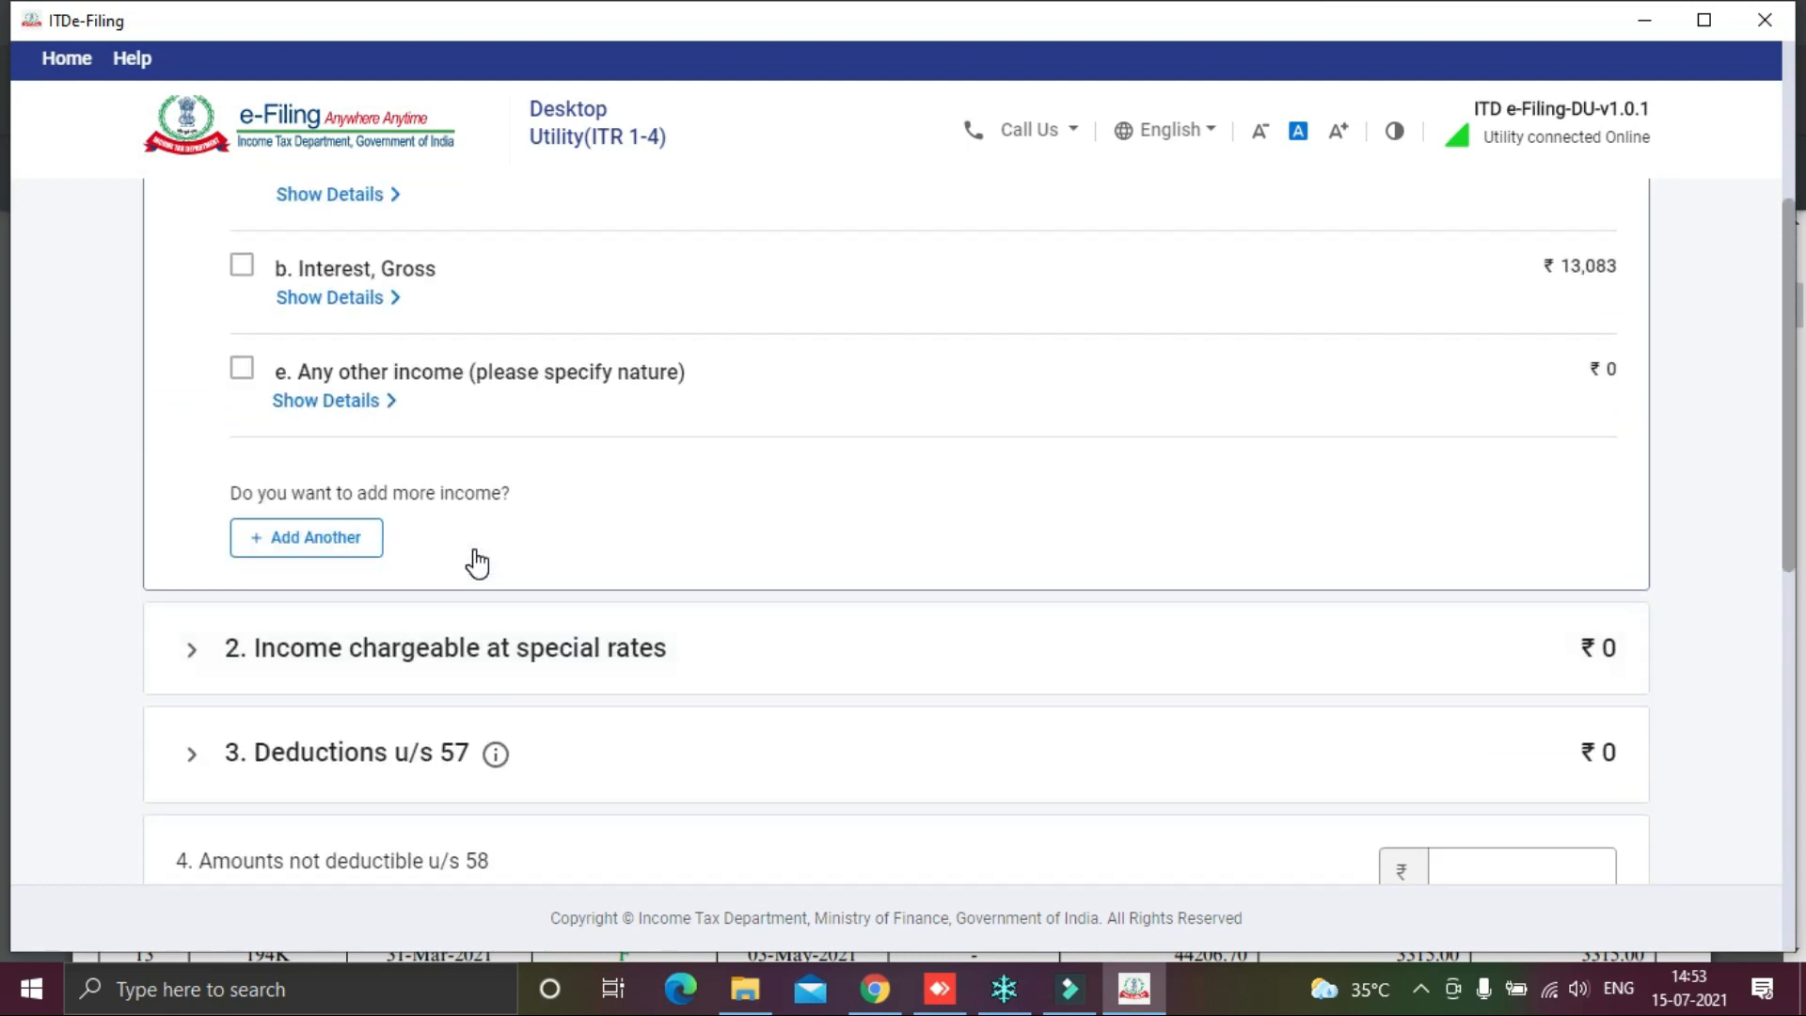
scroll(476, 561, "up", 1)
left_click(320, 670)
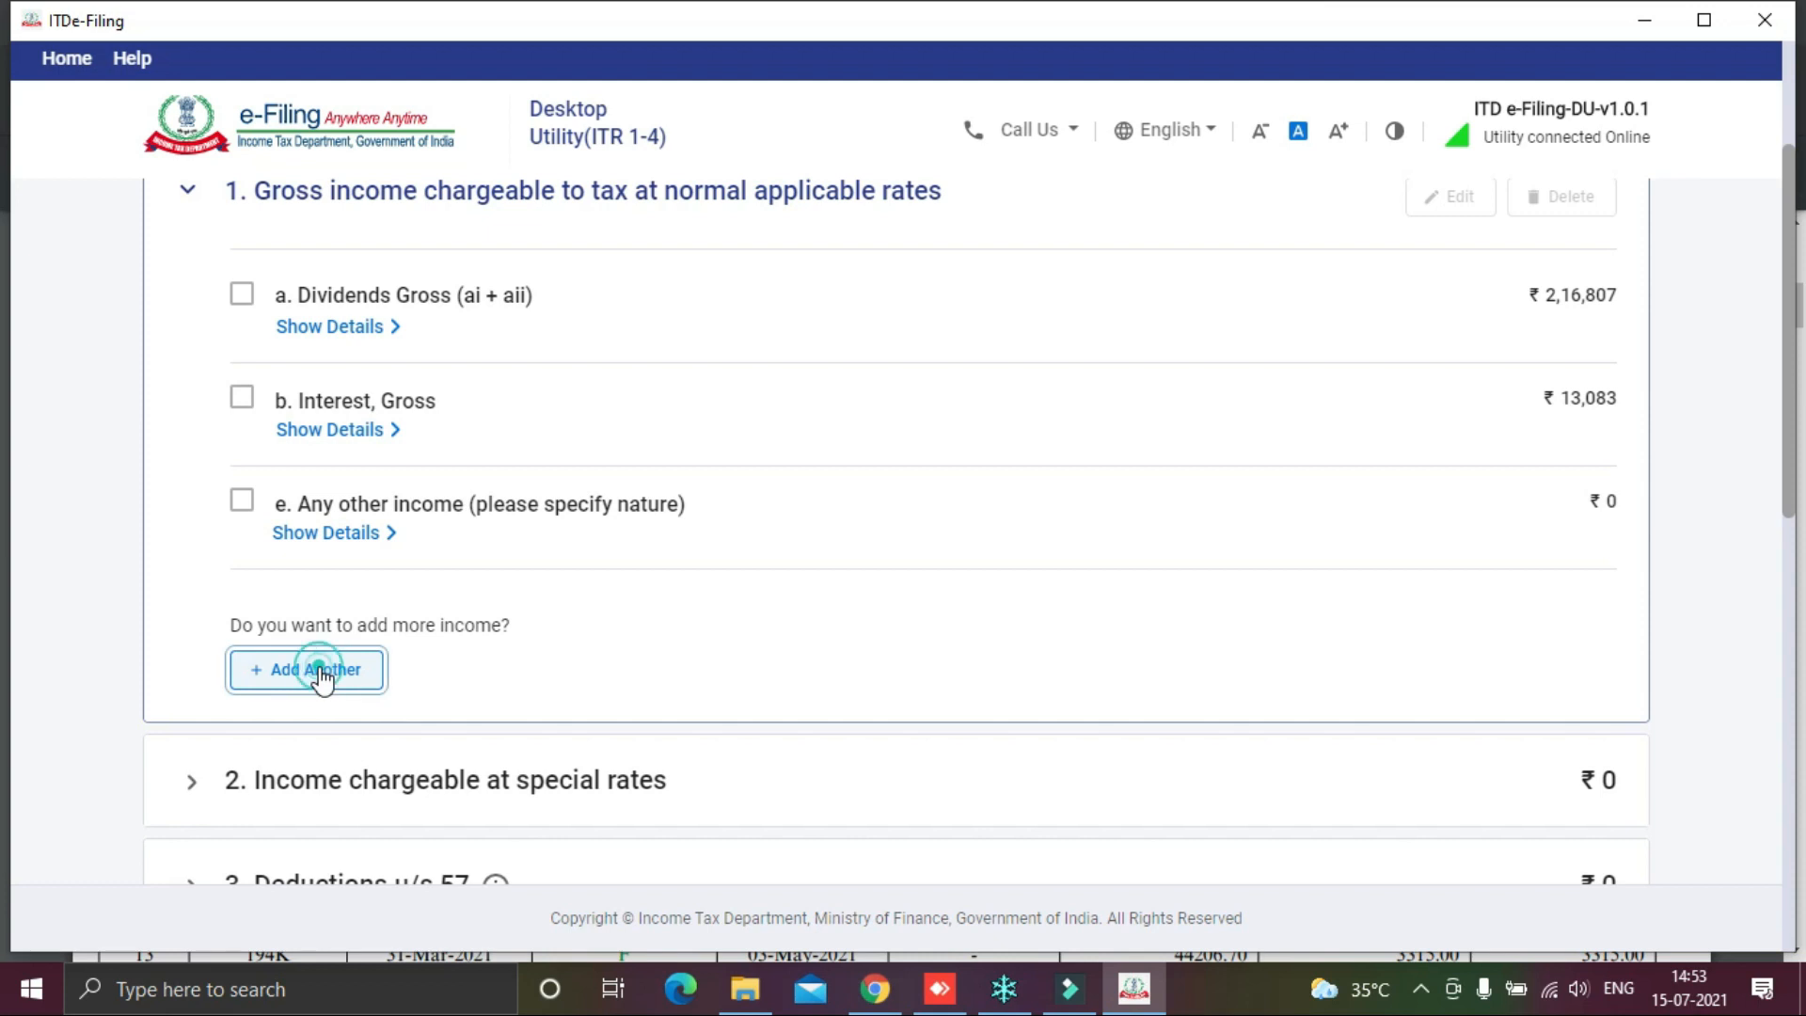
Step: Choose 'e. Any other income' as the nature of income
left_click(605, 515)
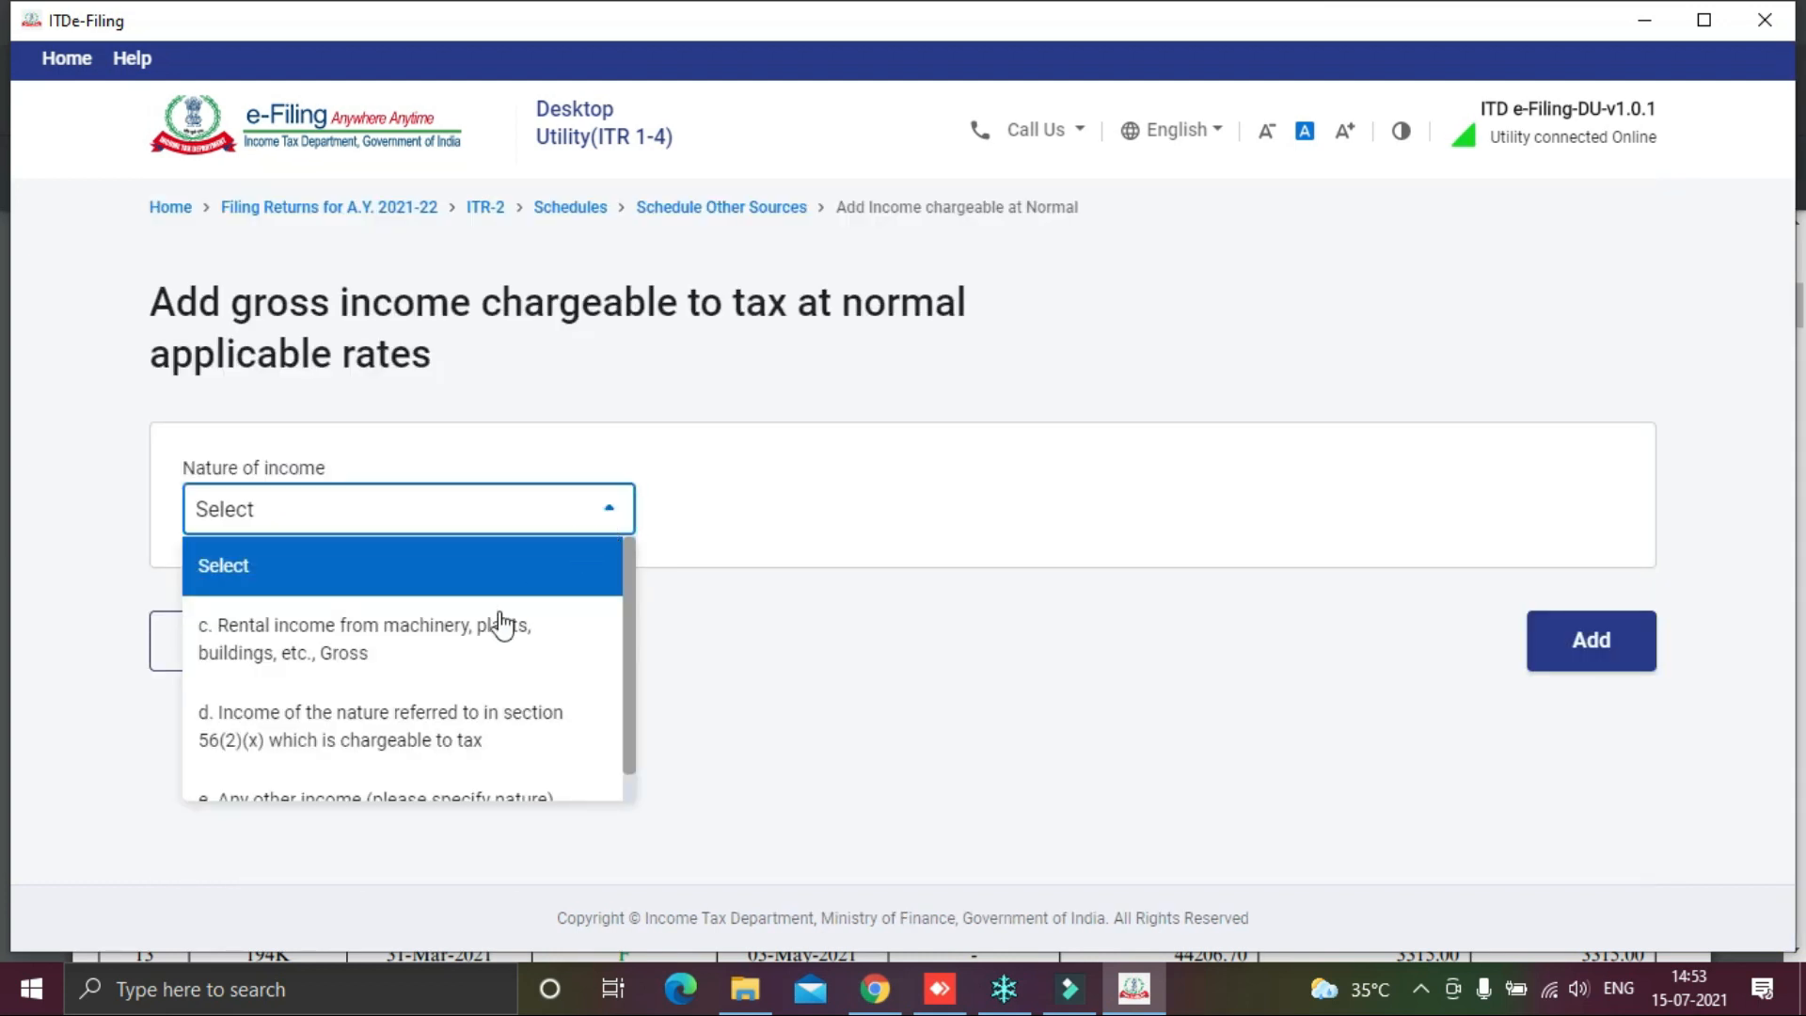
scroll(479, 664, "down", 1)
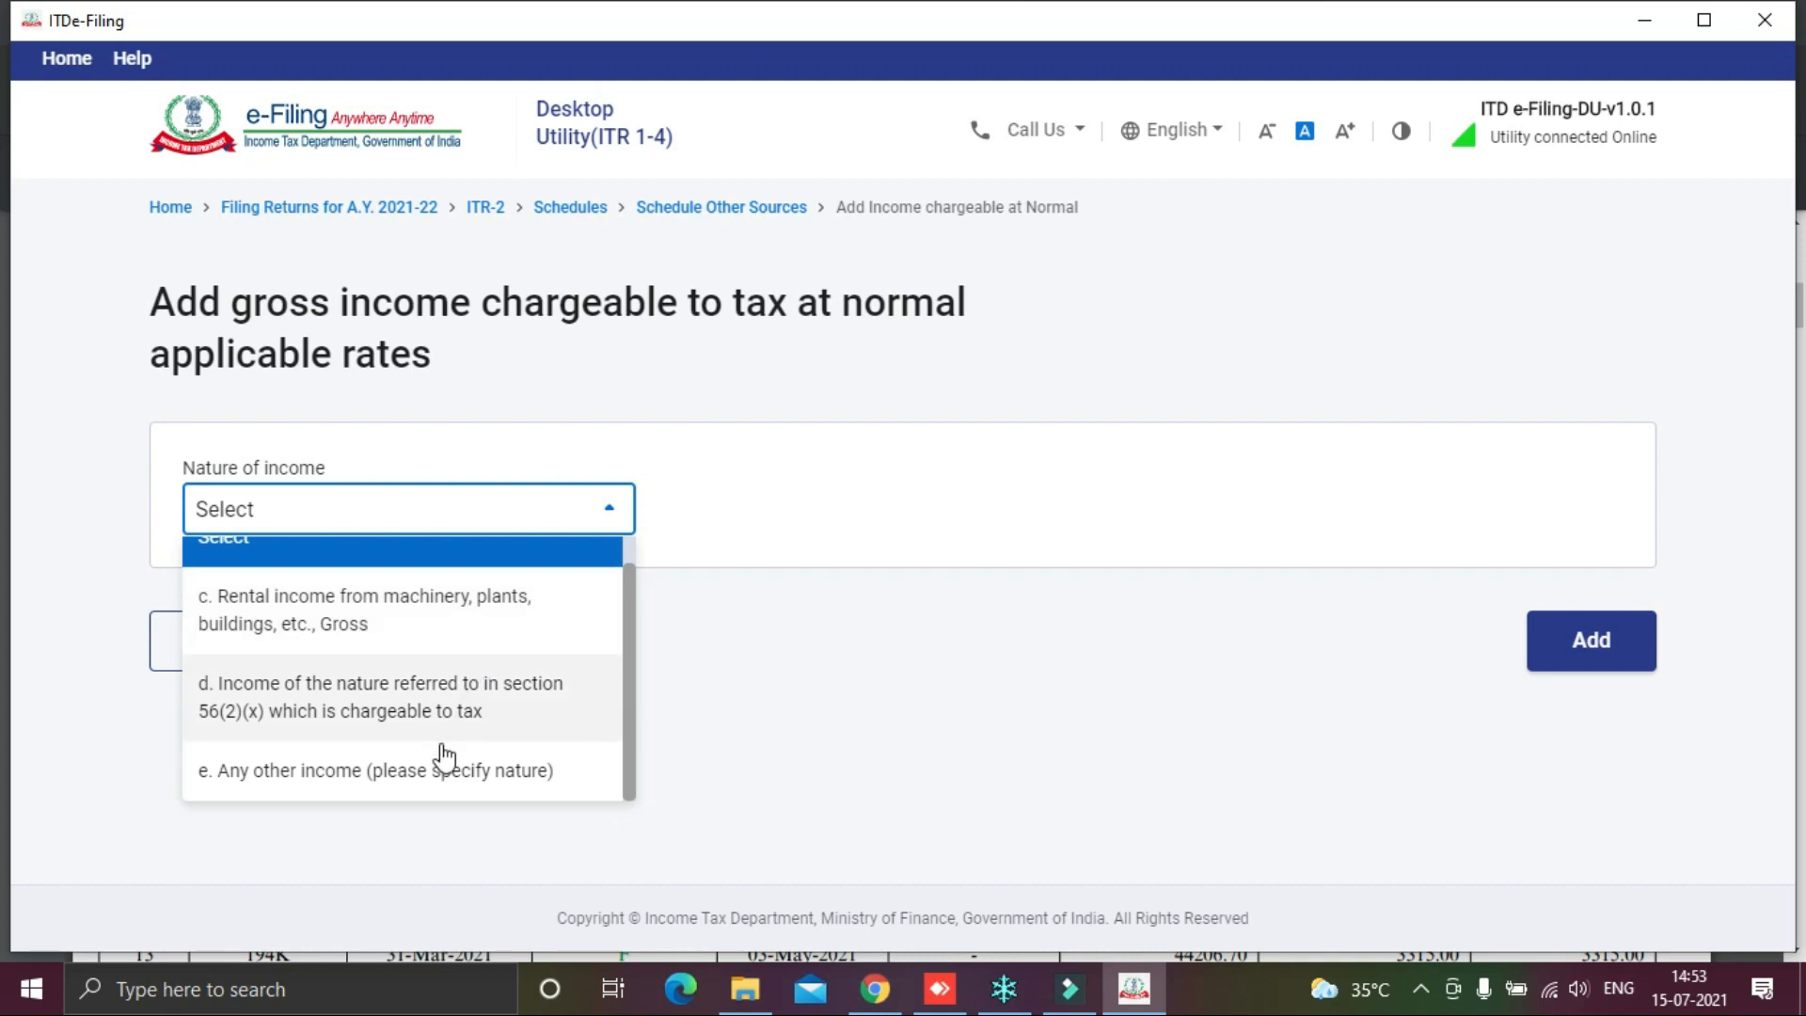
left_click(430, 770)
scroll(1195, 546, "down", 3)
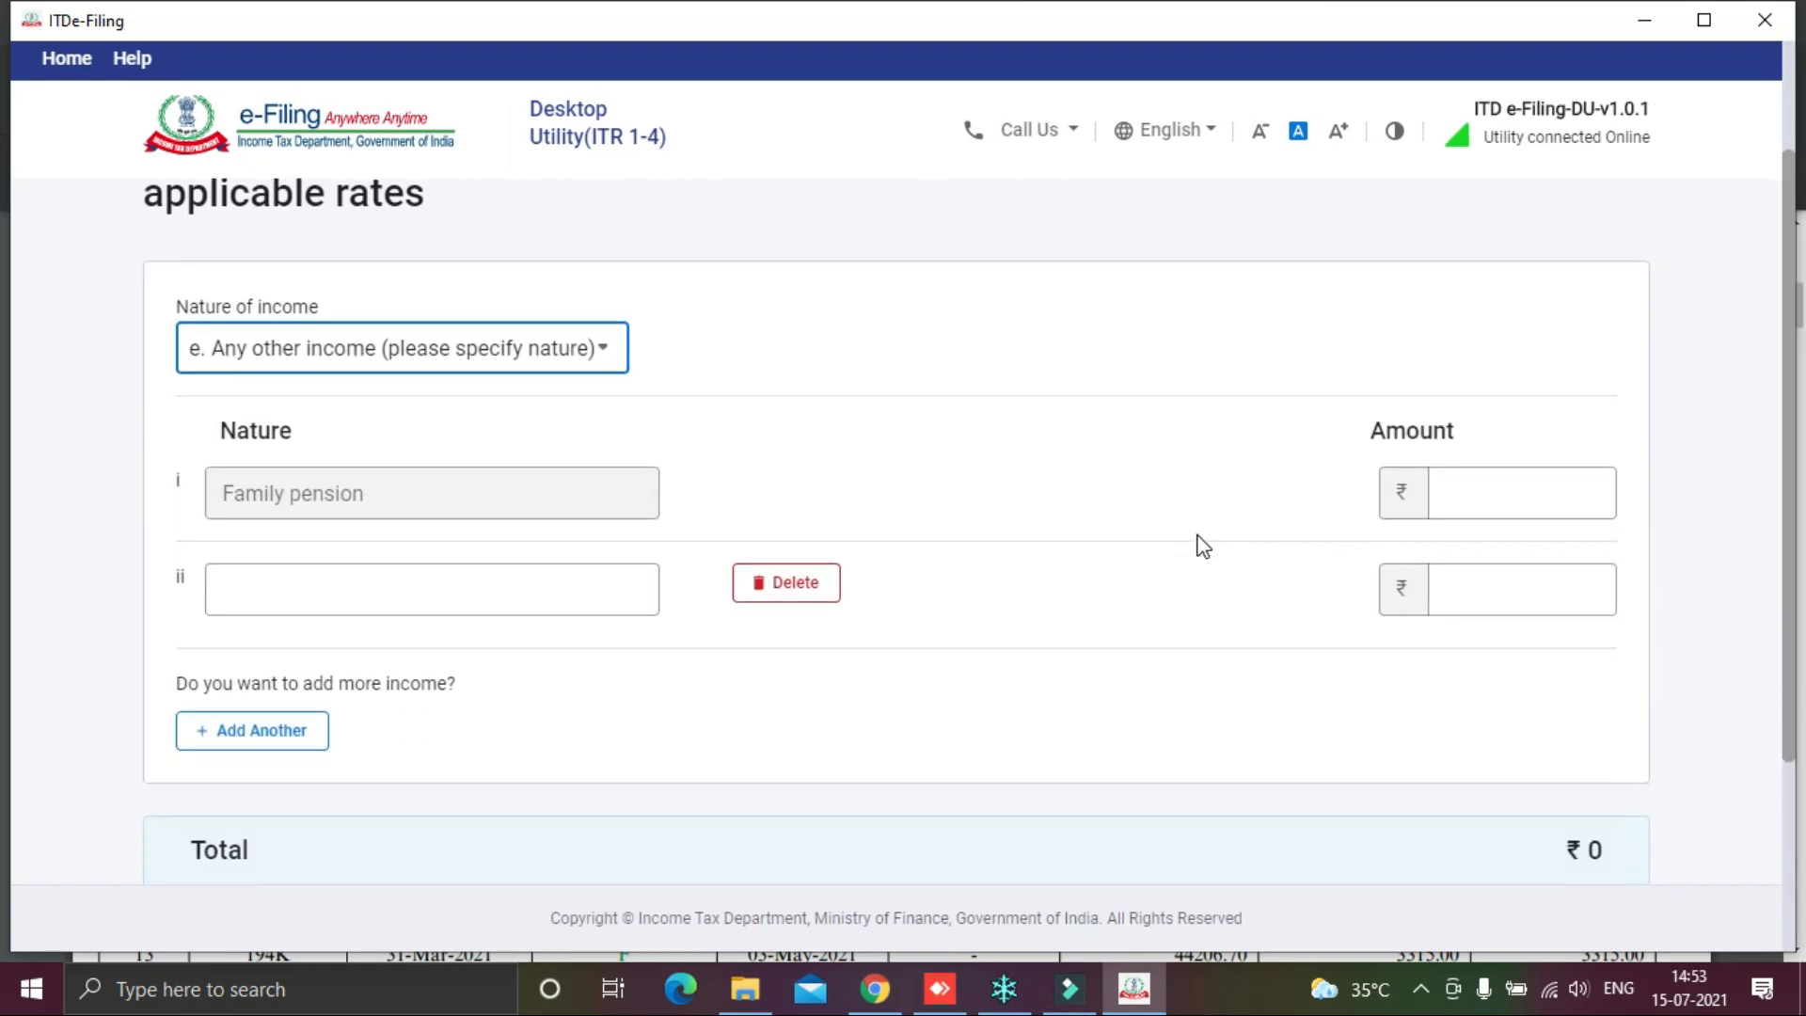
Step: Add 'consultancy income (net)' with amount 342680 and save the entry
left_click(450, 485)
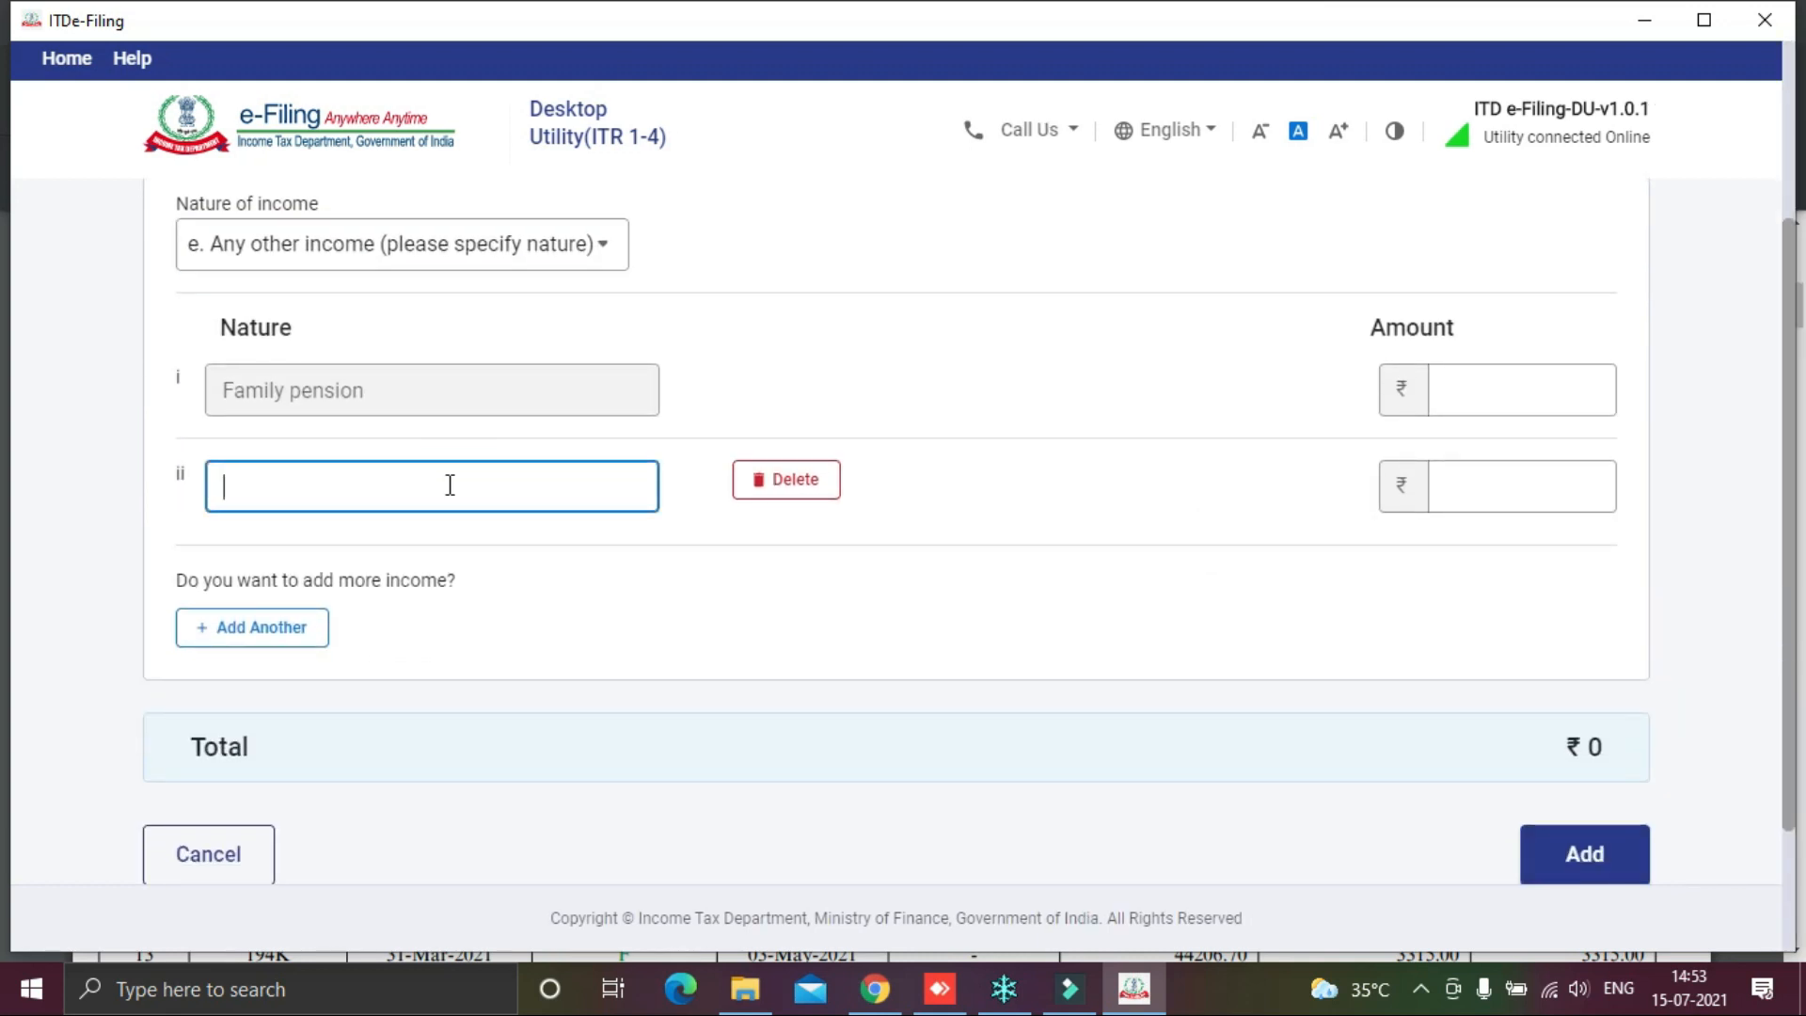
type("consultancy")
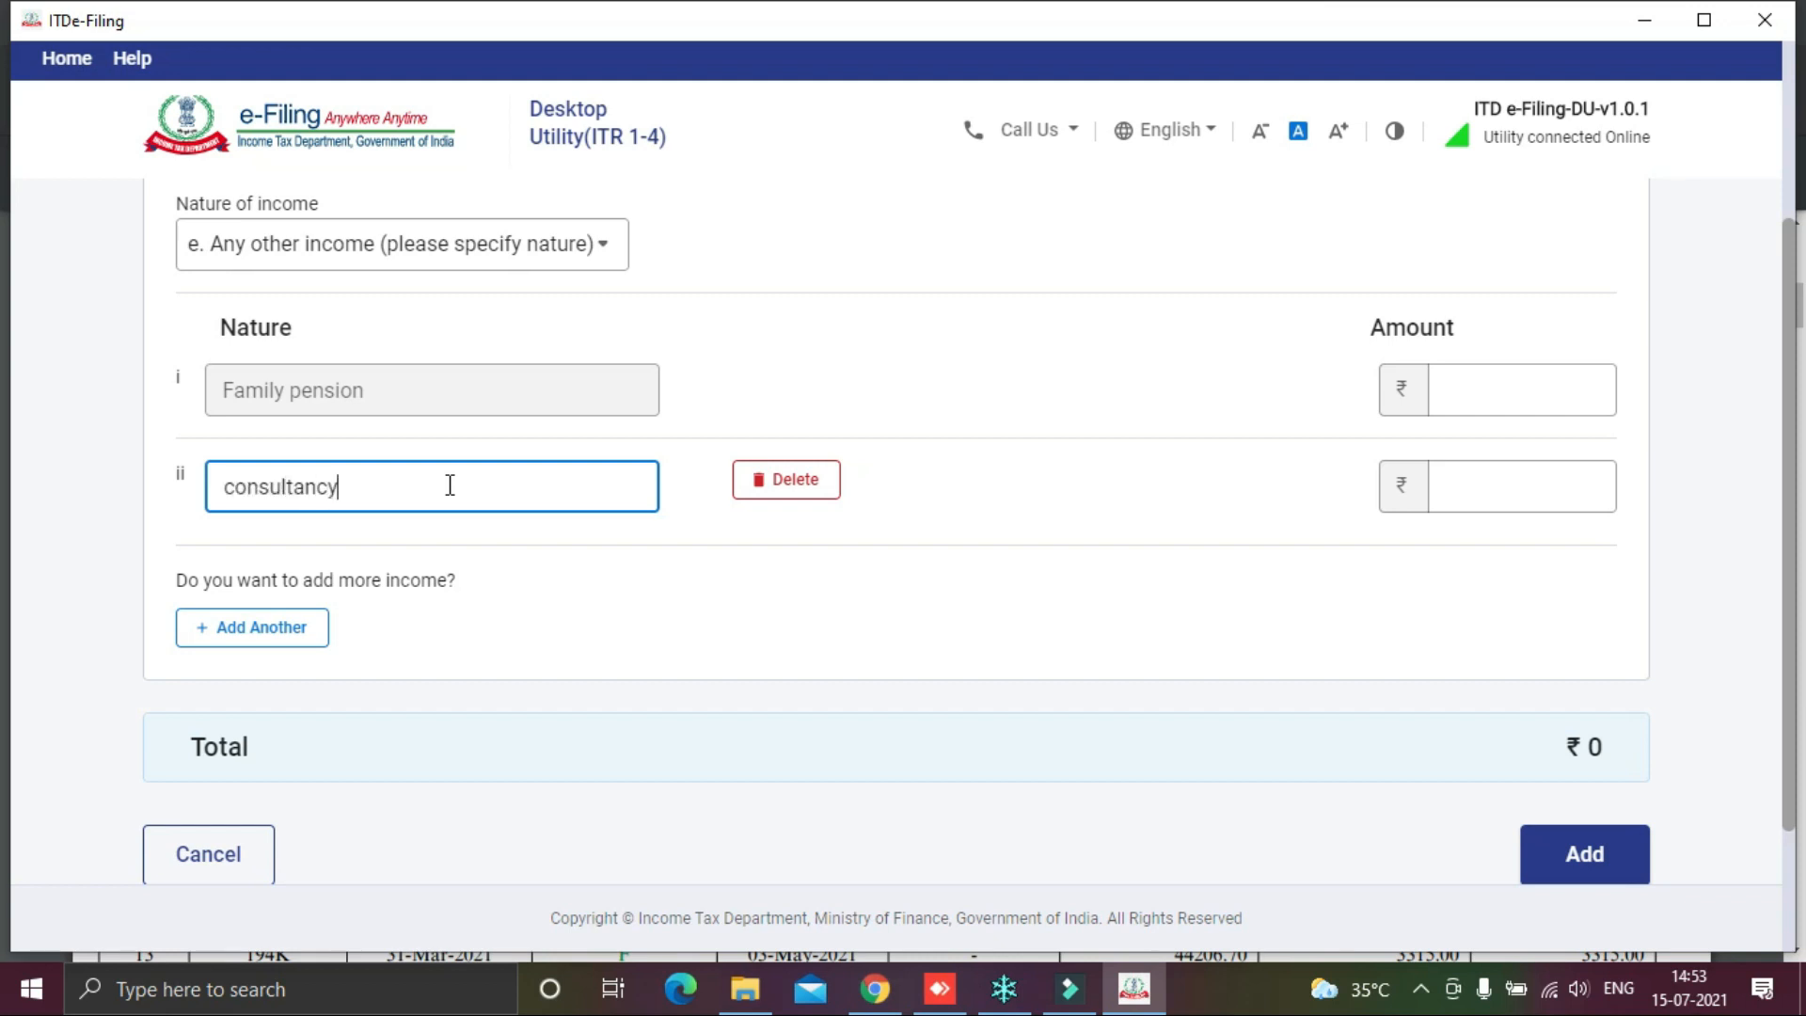
type(" income")
left_click(1489, 486)
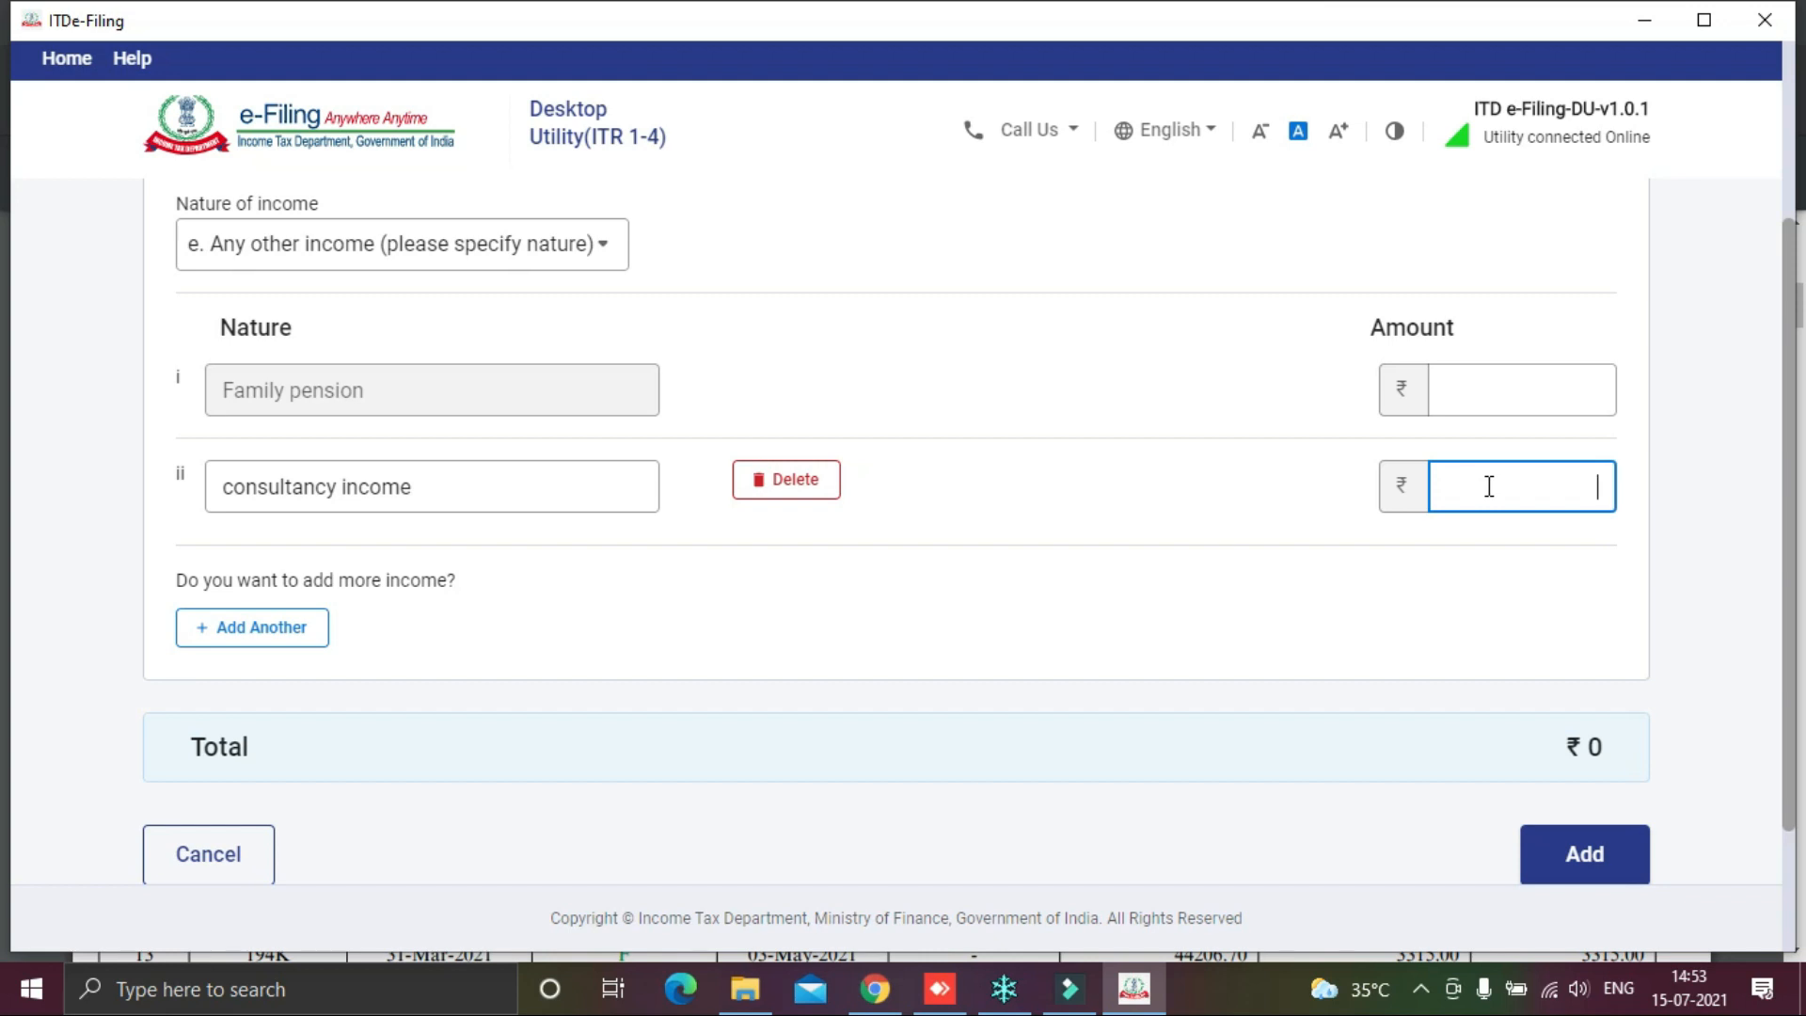
type("342680")
left_click(1745, 551)
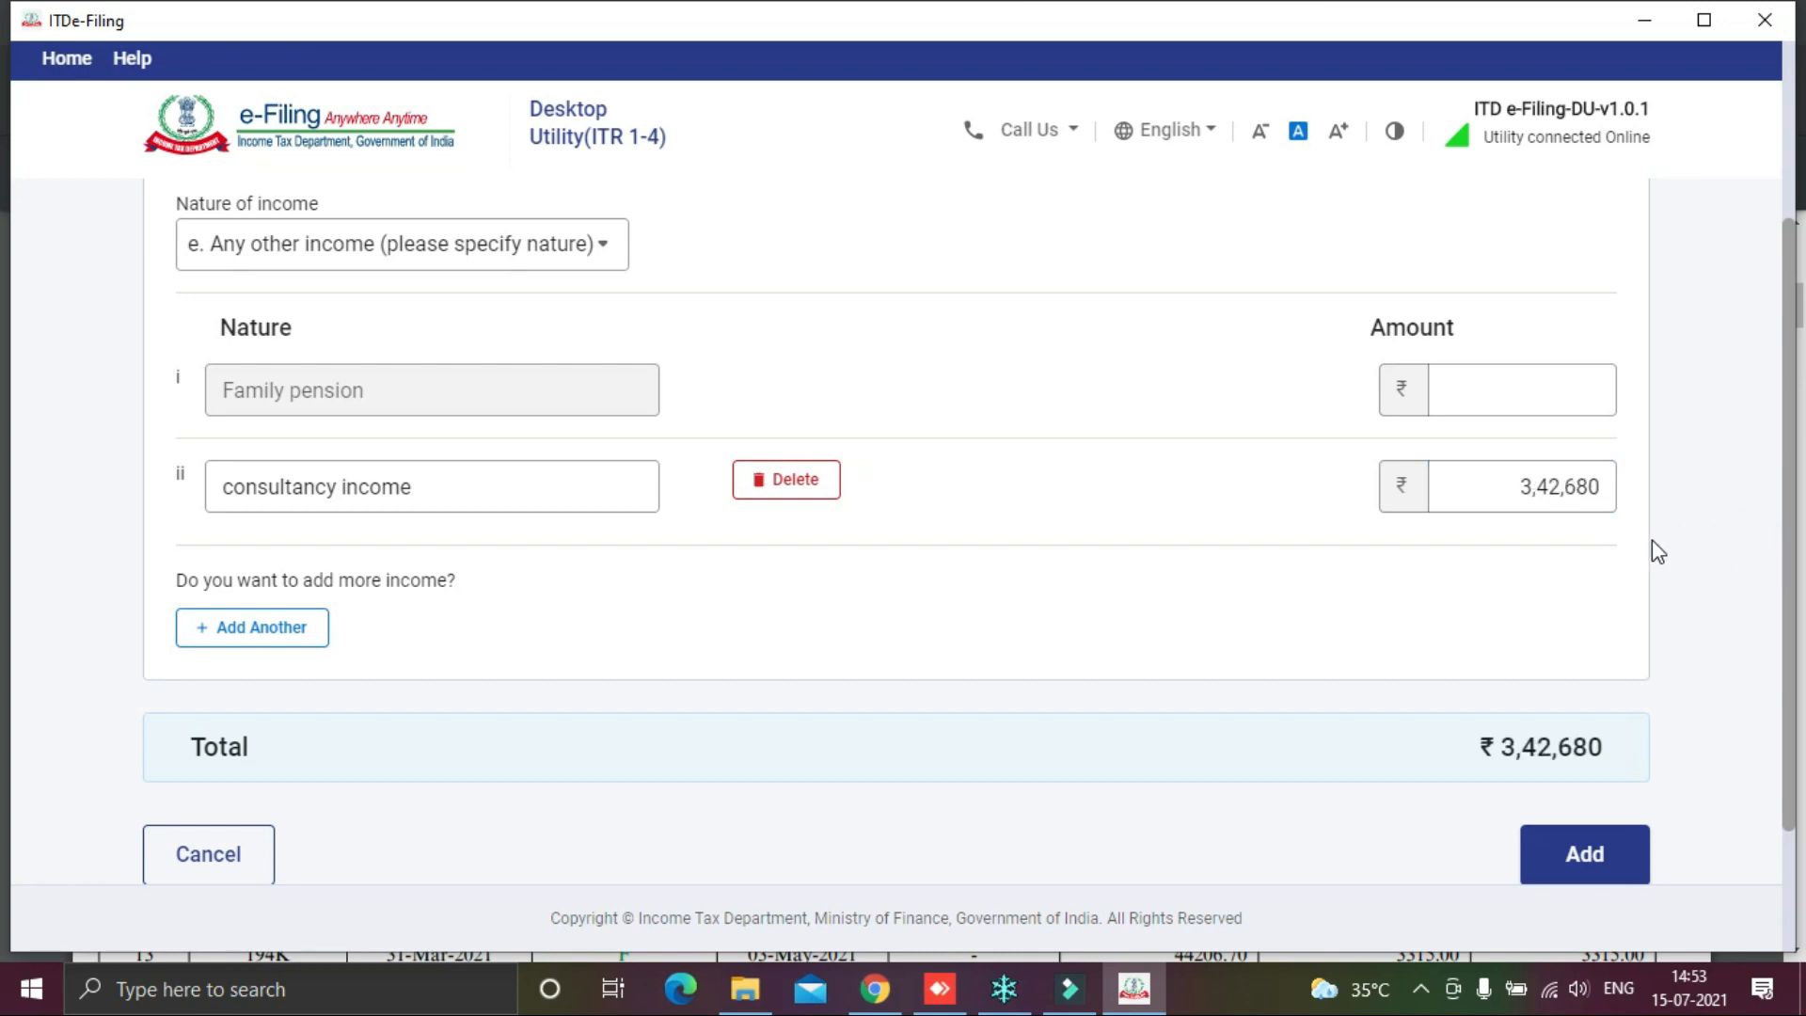
left_click(508, 487)
type("(net")
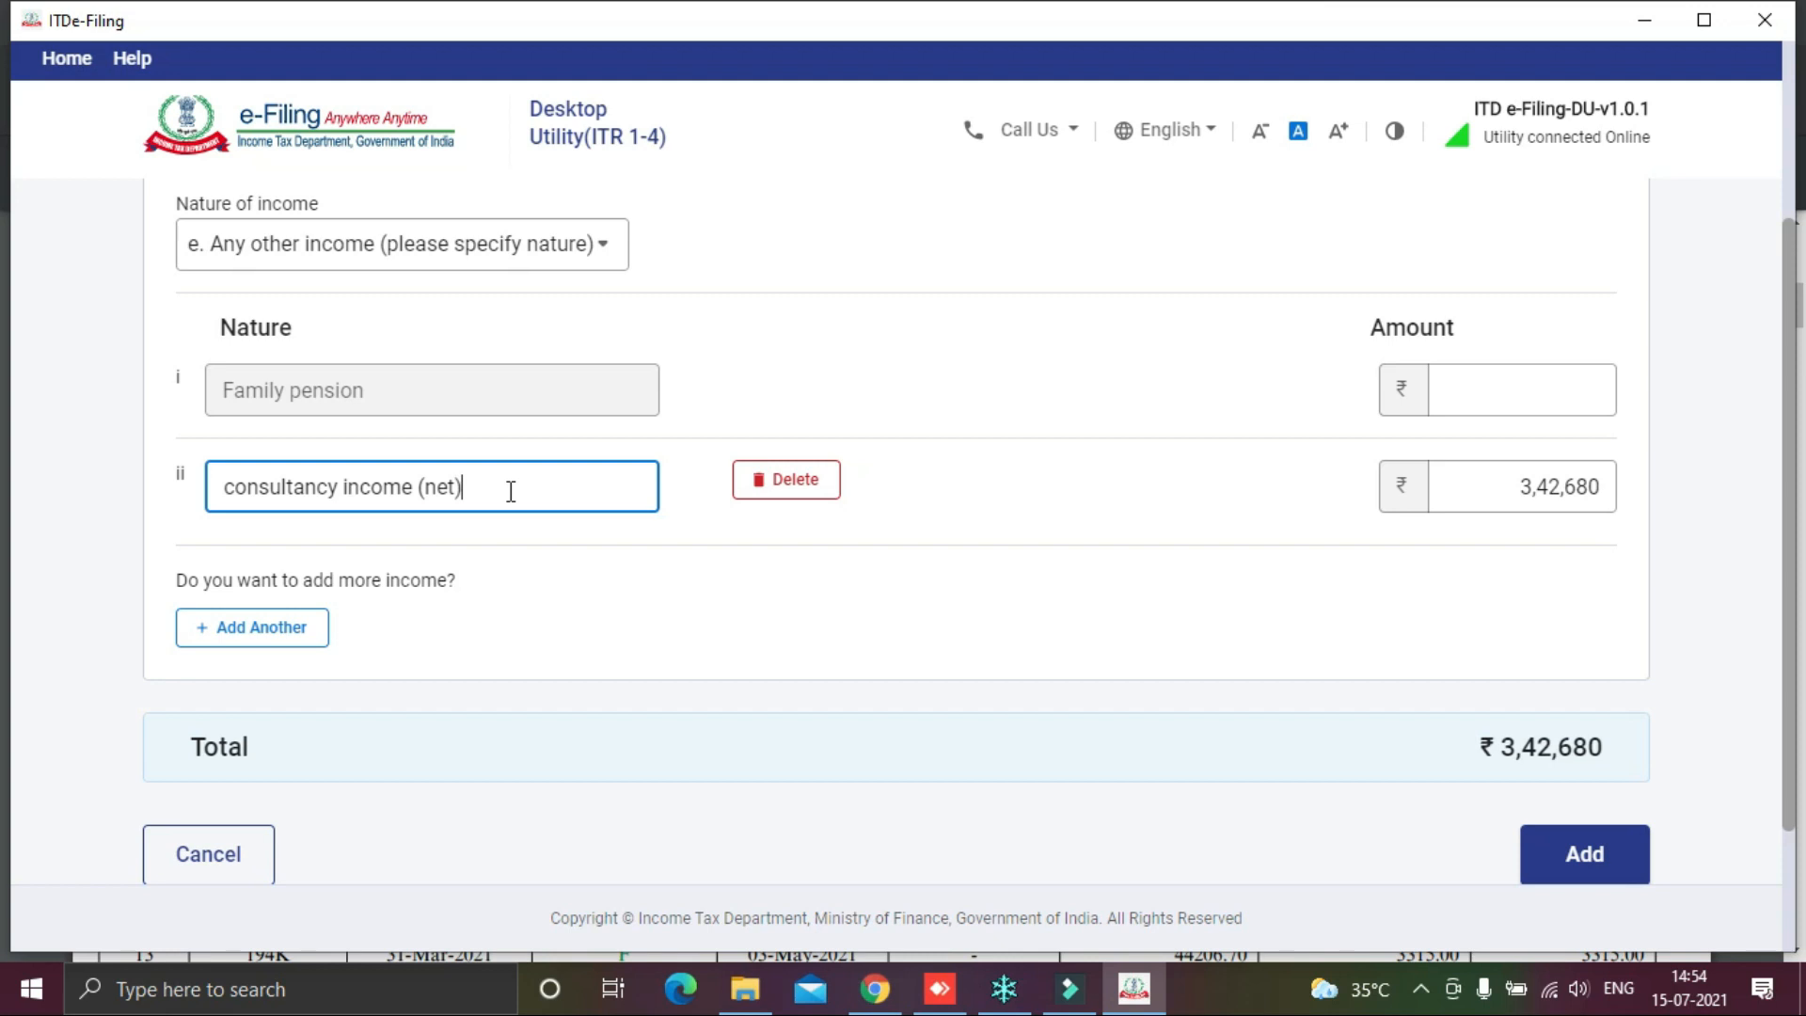
left_click(1725, 634)
left_click(1607, 860)
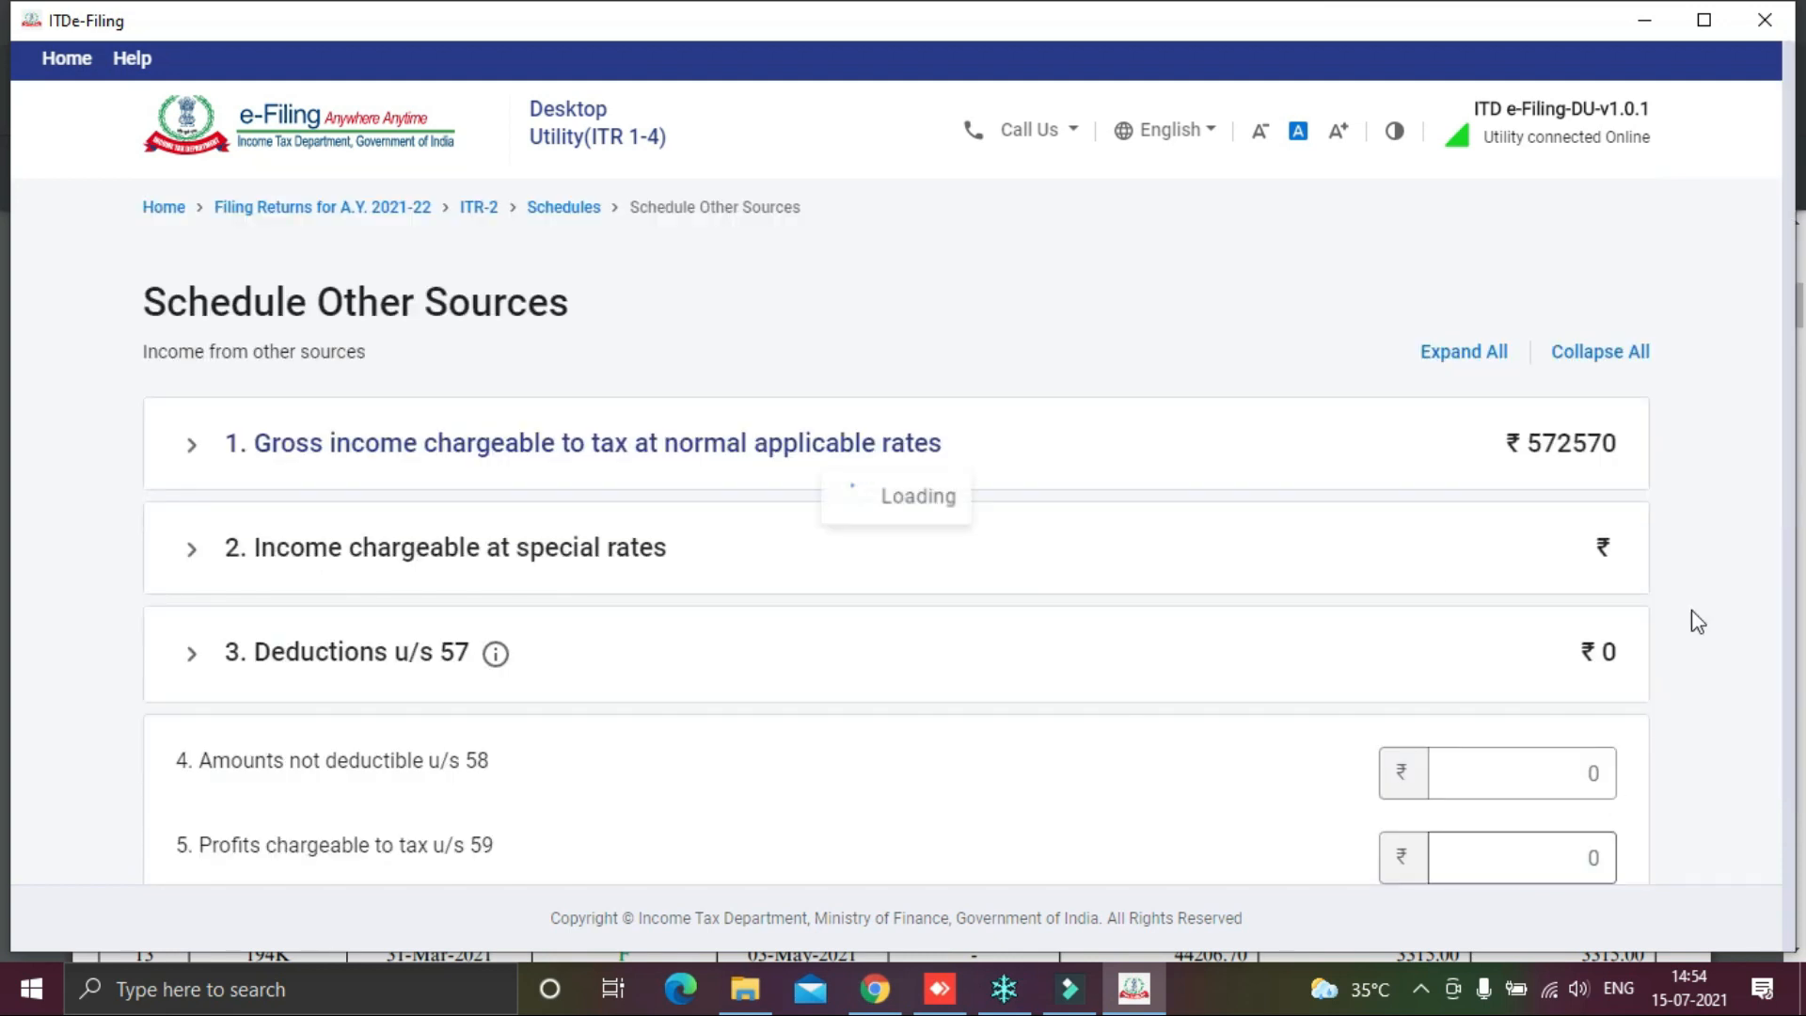
Step: Scroll Schedule Other Sources to verify items 6, 7 and 9 show ₹5,72,570
scroll(1684, 605, "down", 8)
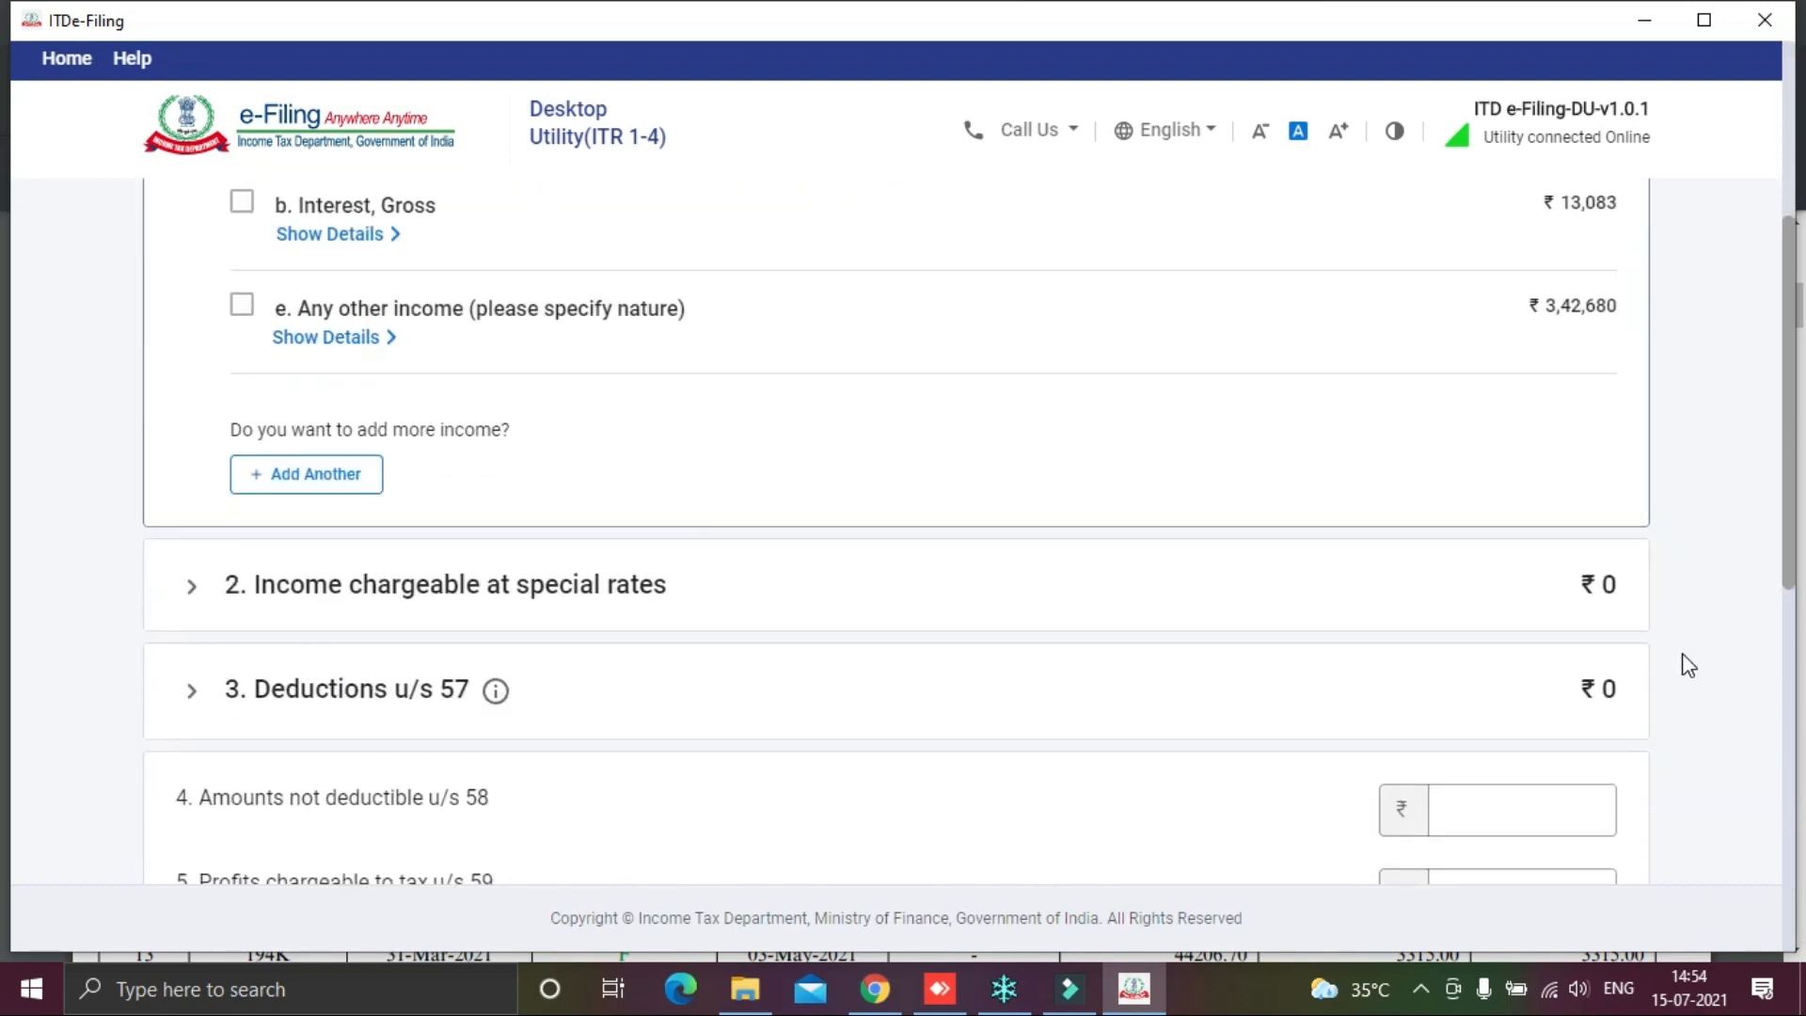
scroll(1661, 704, "down", 3)
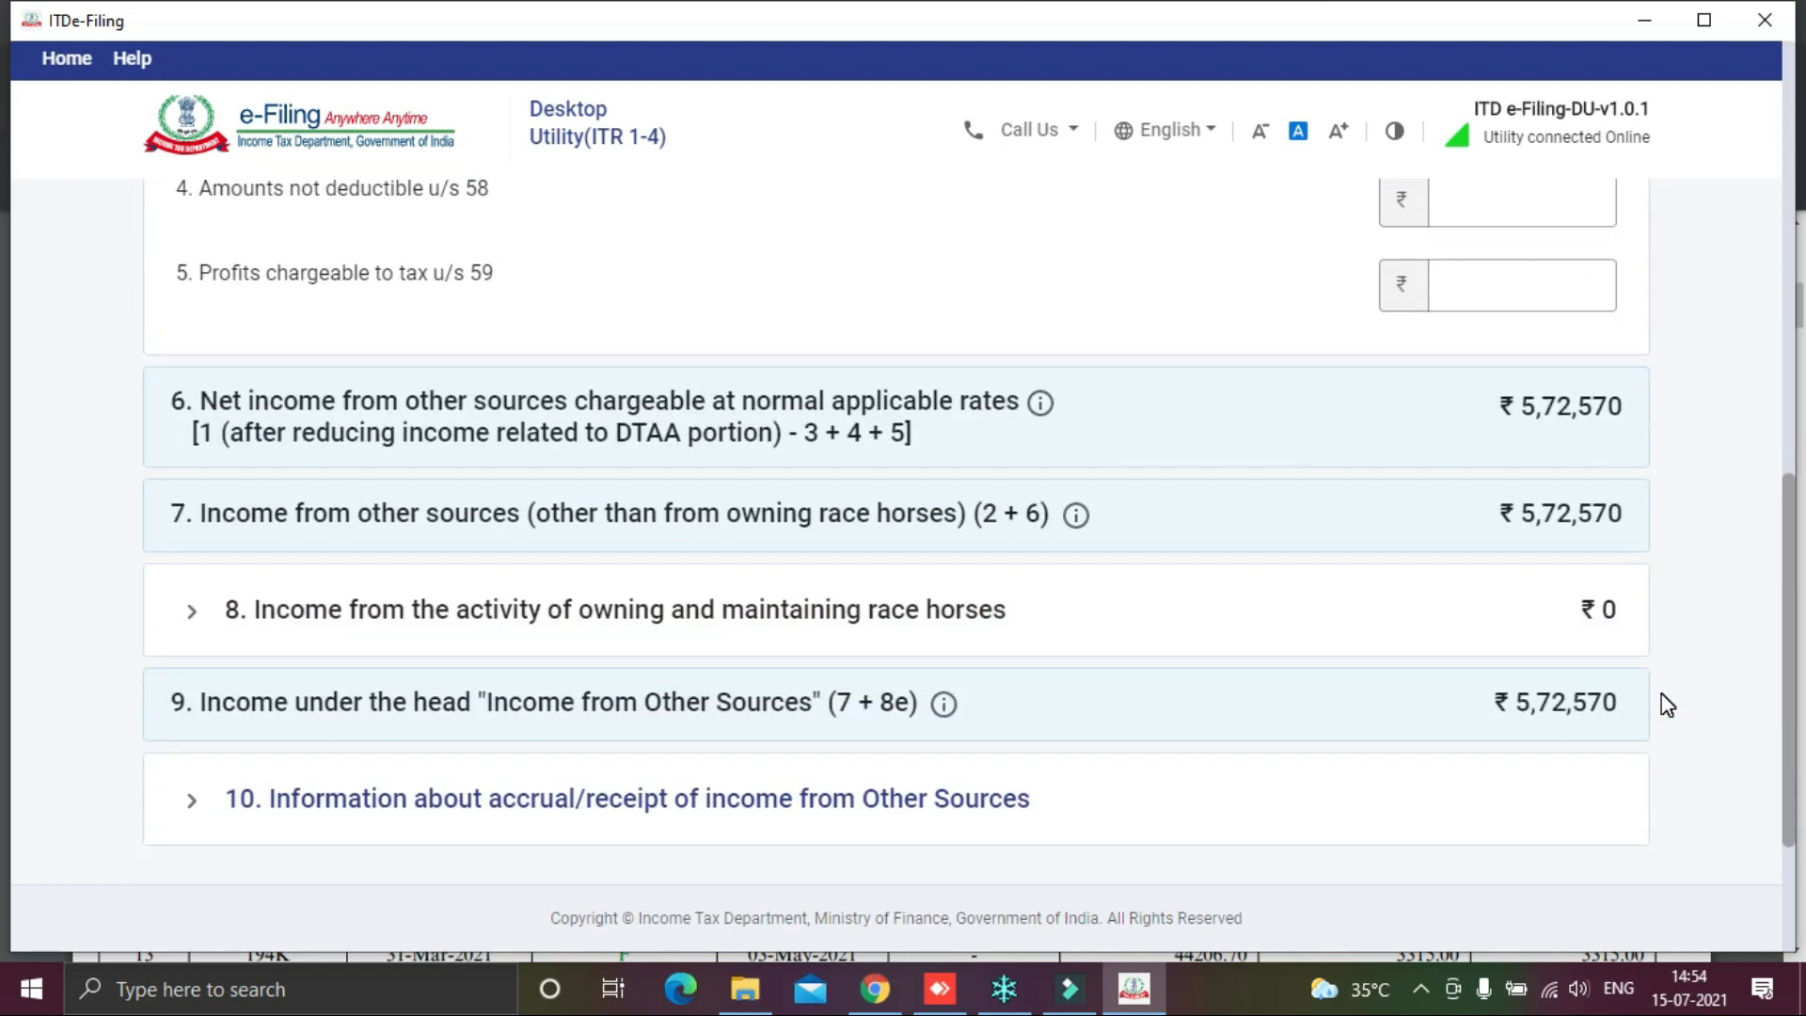
scroll(1661, 703, "up", 4)
scroll(1667, 704, "down", 4)
scroll(1667, 704, "down", 2)
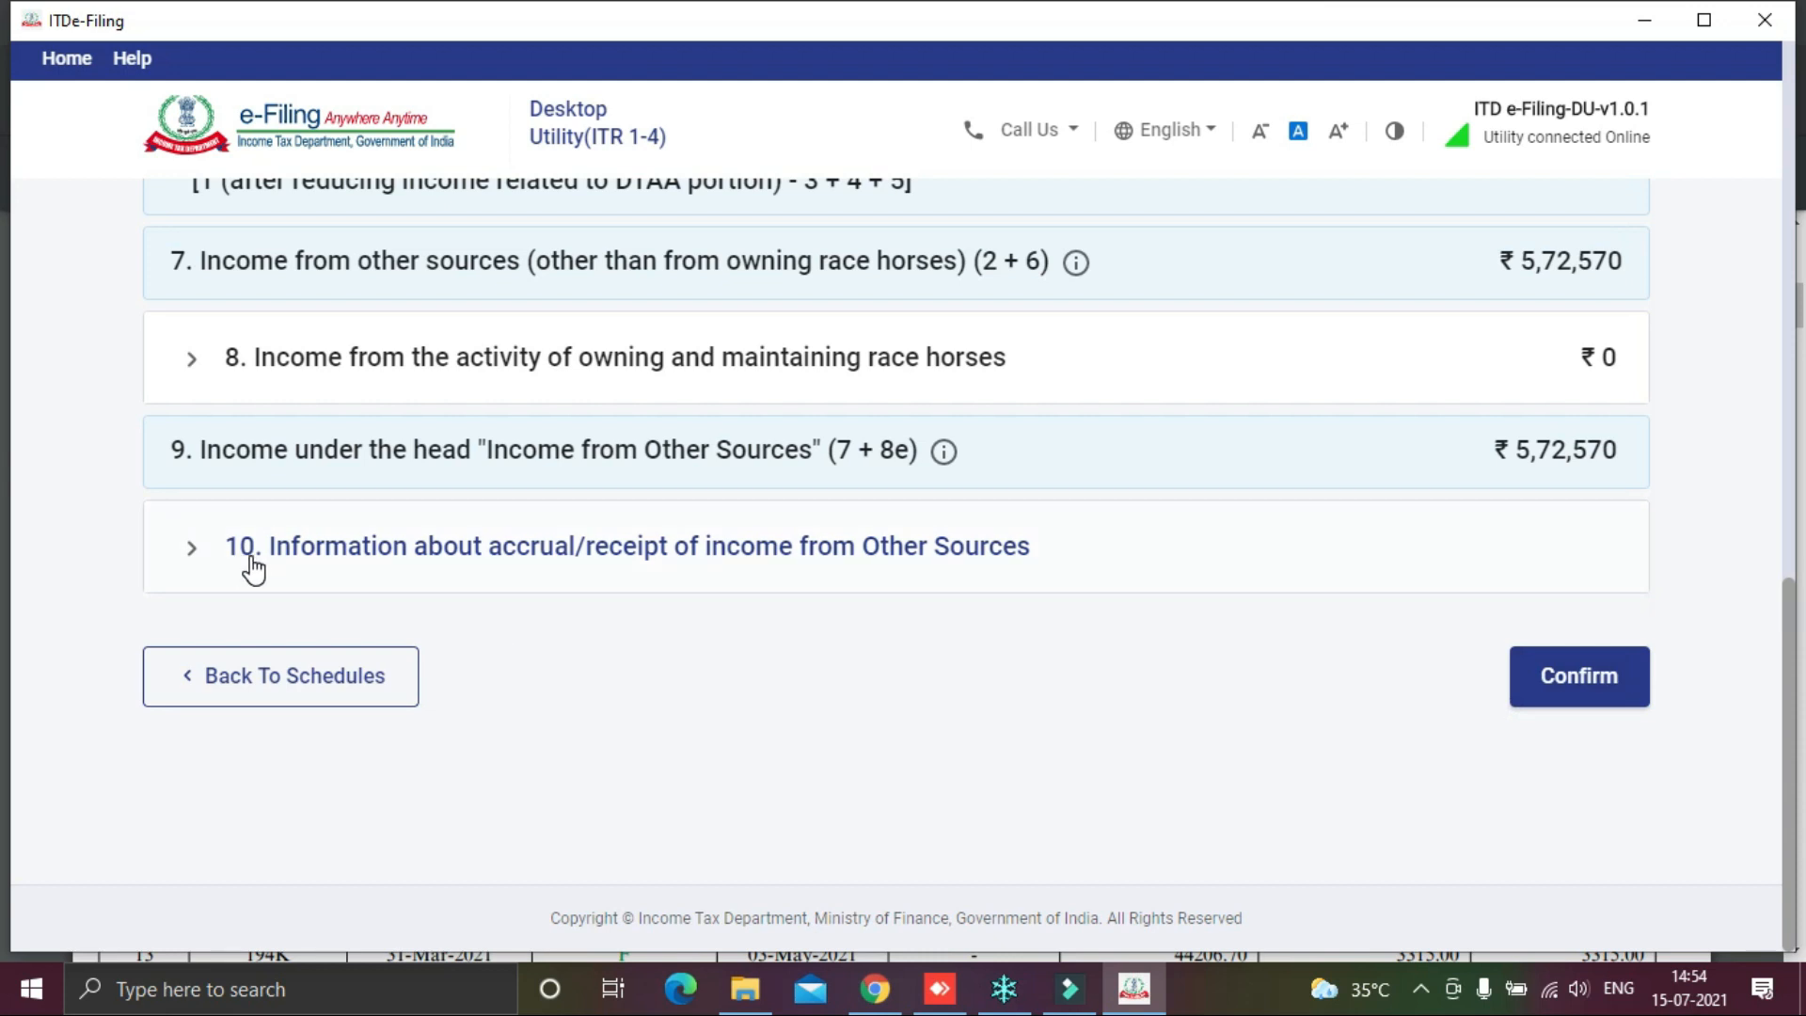
scroll(310, 566, "up", 4)
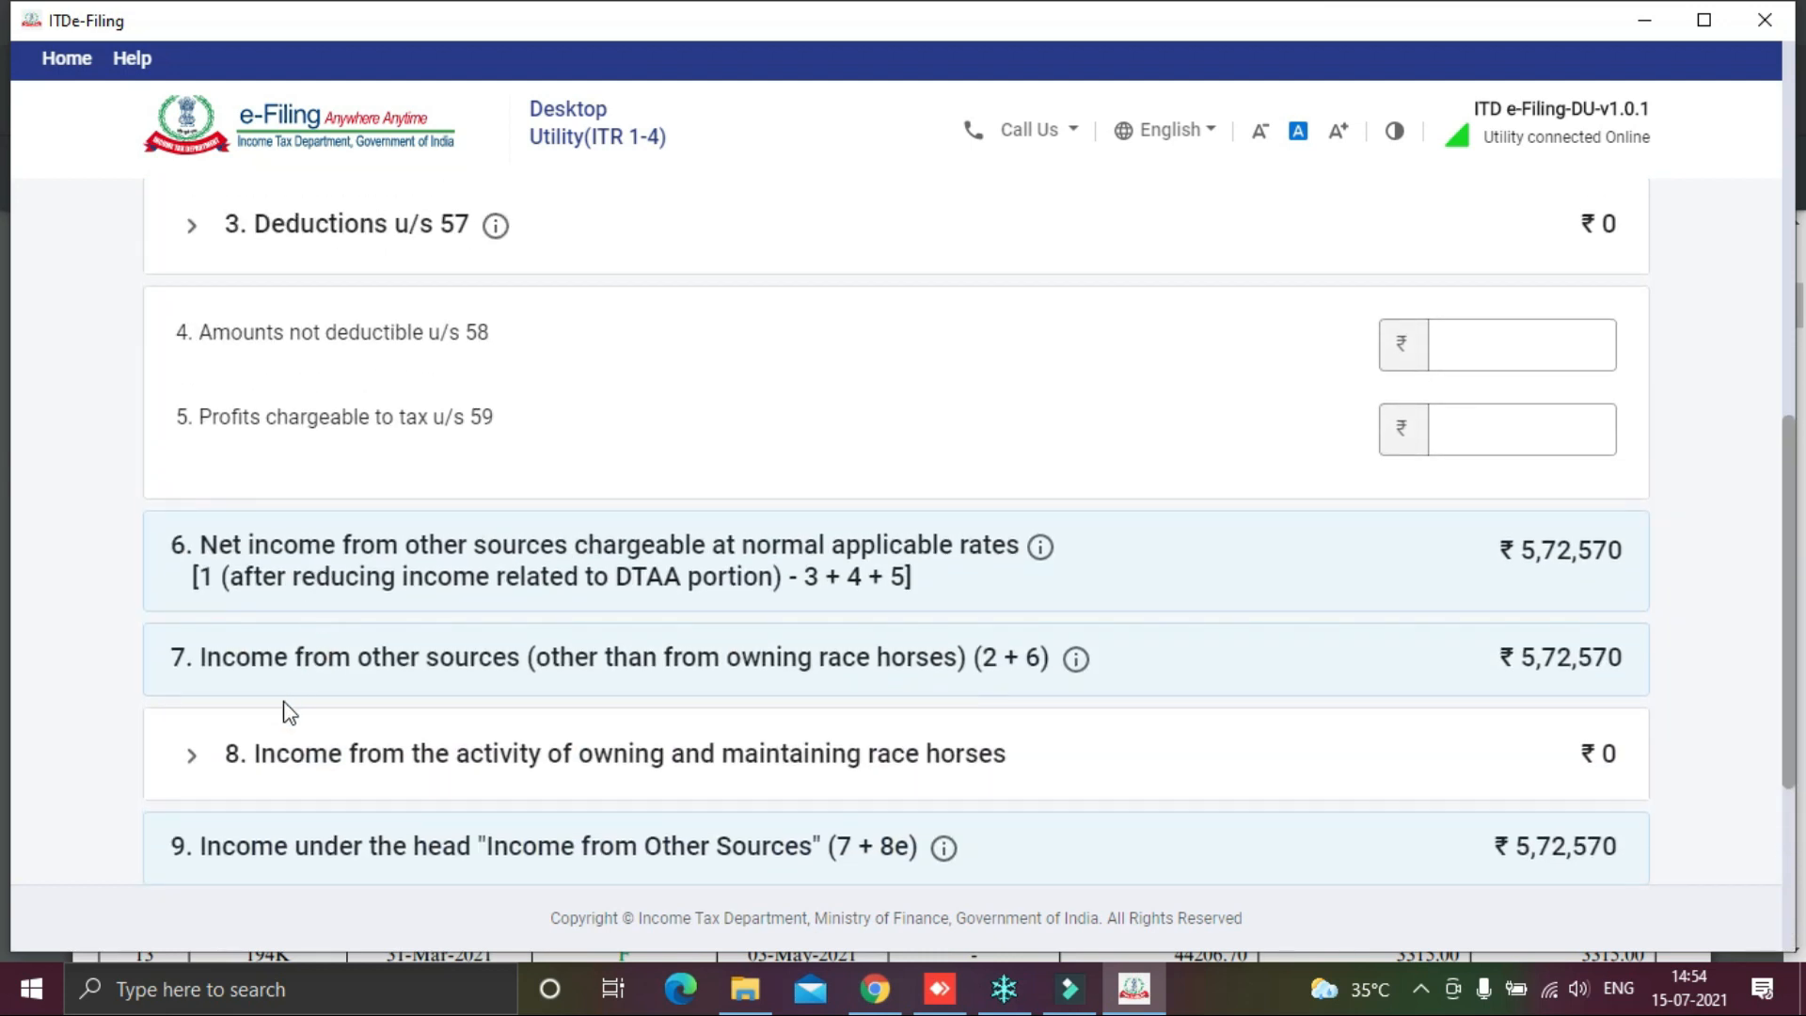
scroll(298, 753, "down", 1)
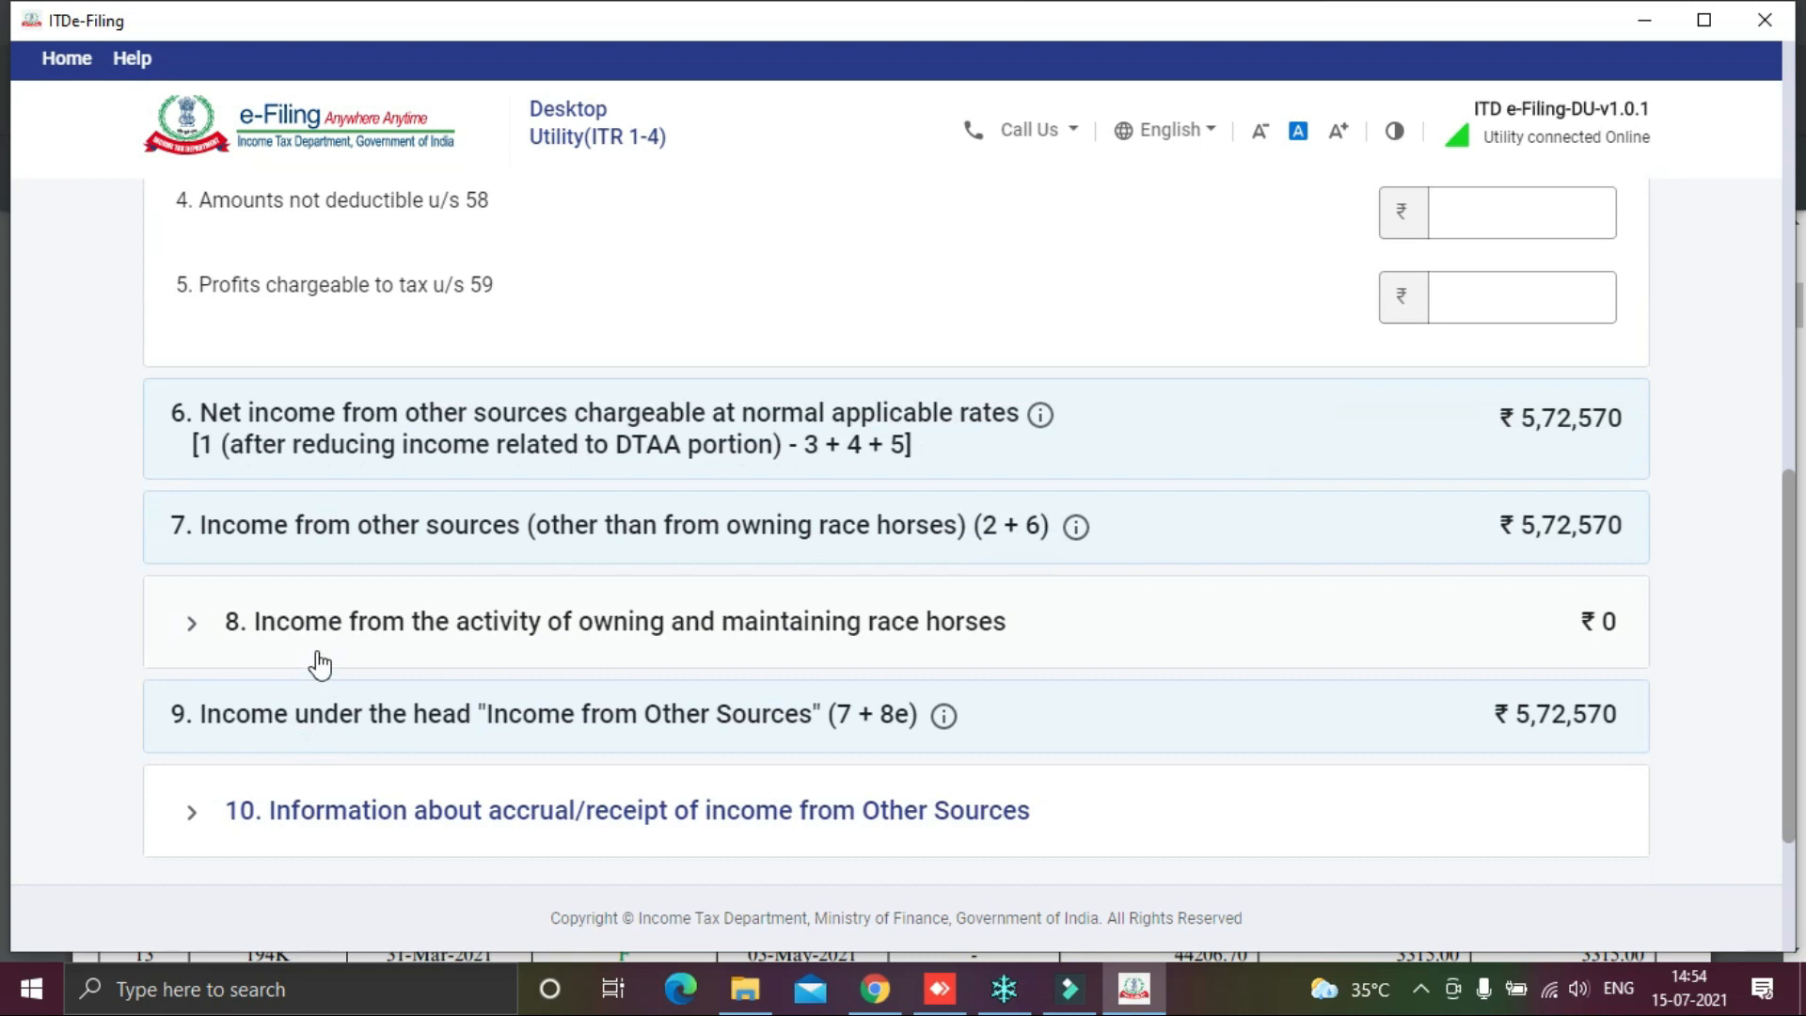
scroll(749, 674, "down", 2)
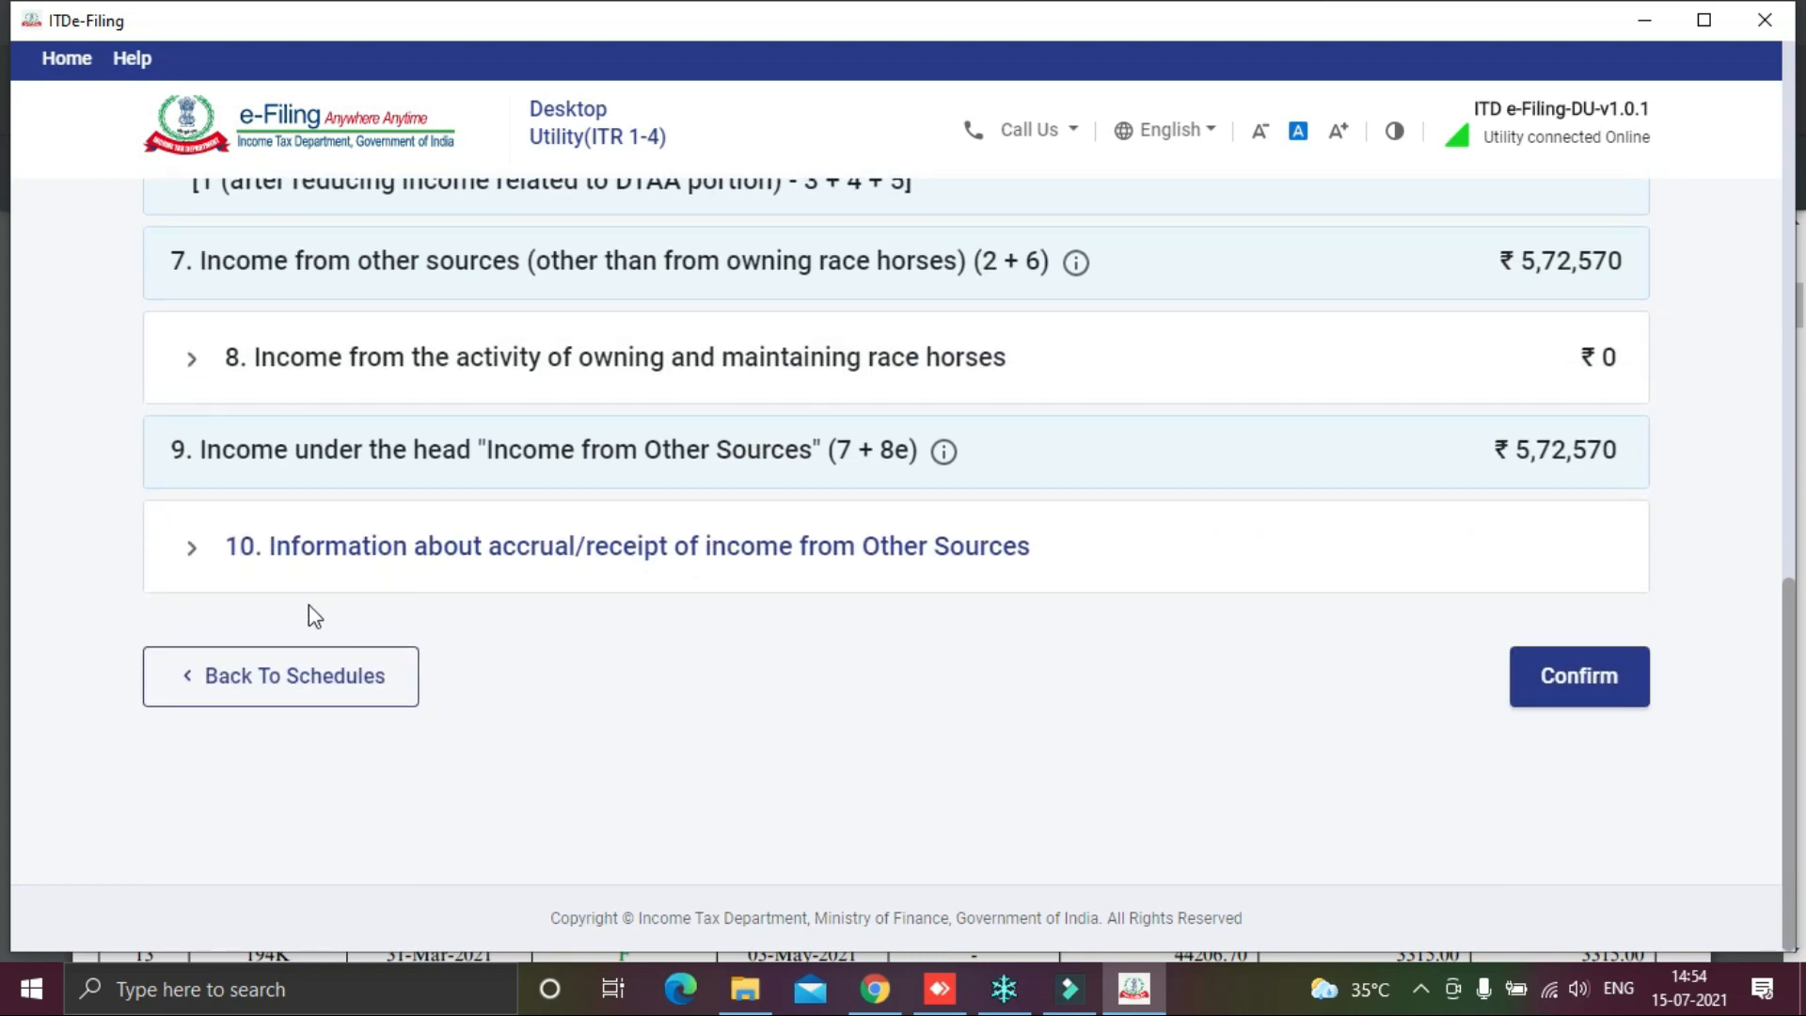
Step: Expand the accrual/receipt of income section and look up dividend figures in the TDS PDF
left_click(287, 548)
scroll(518, 598, "down", 3)
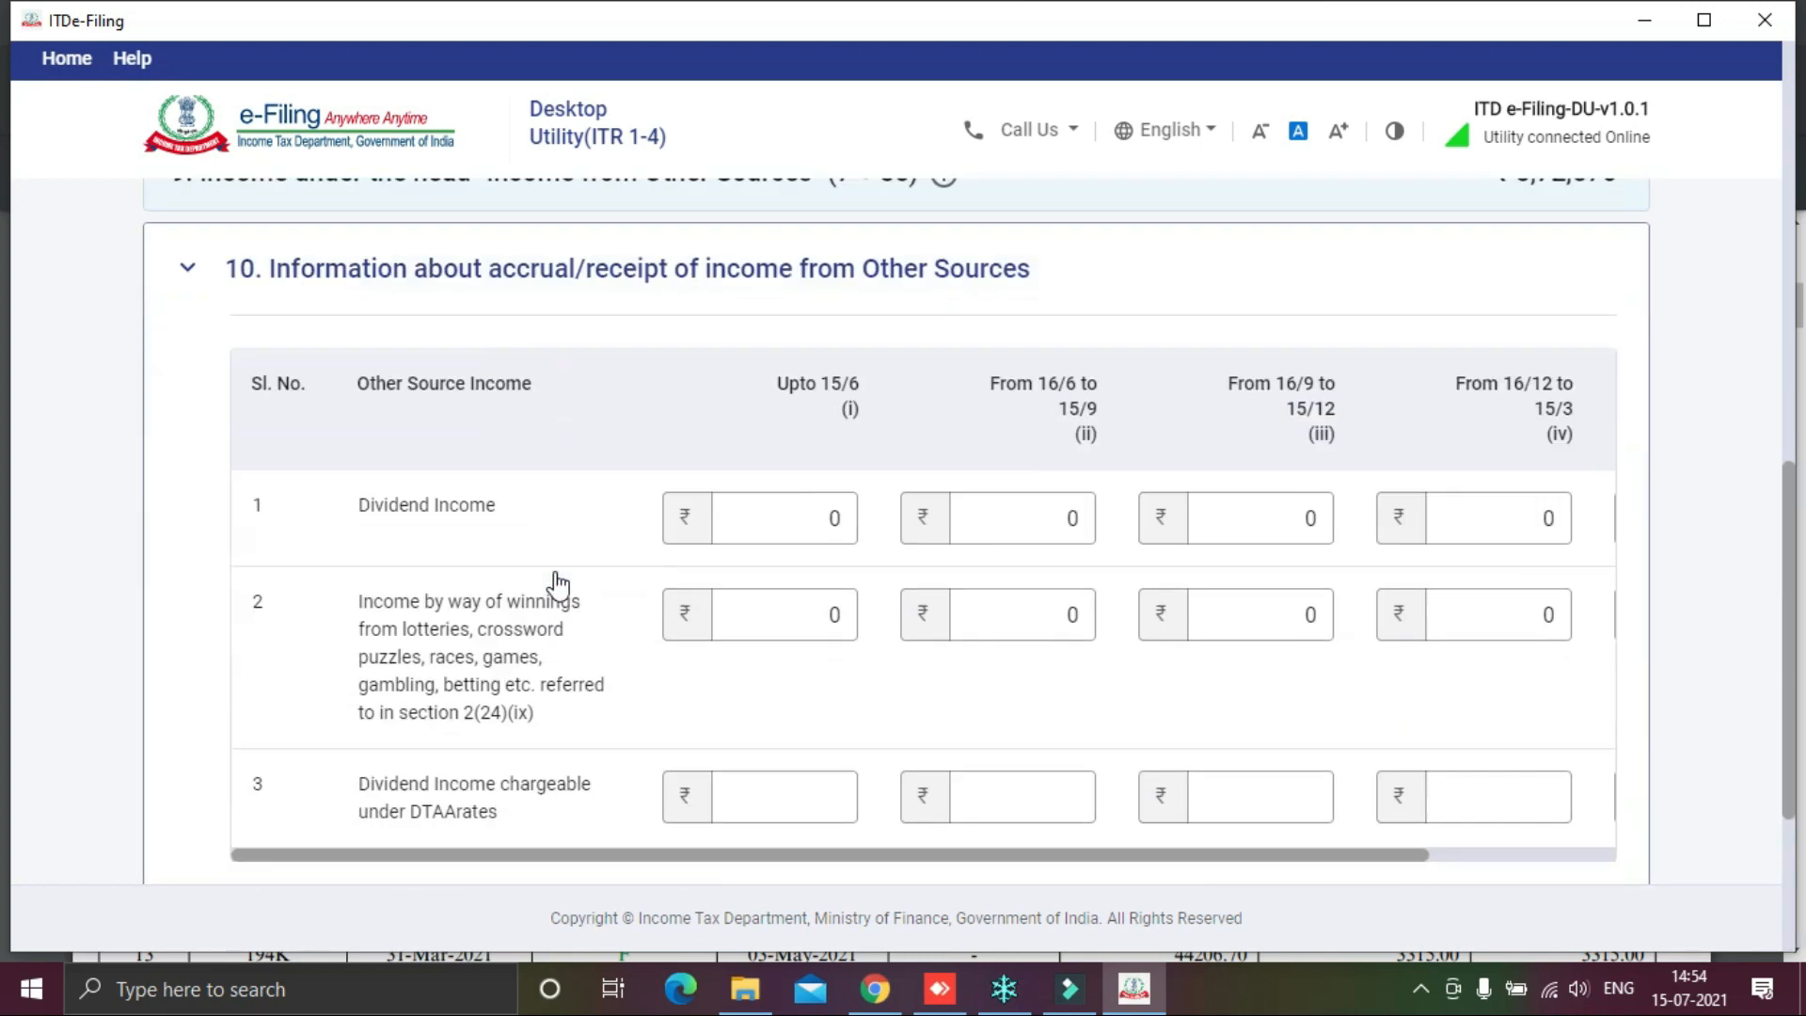
left_click(815, 388)
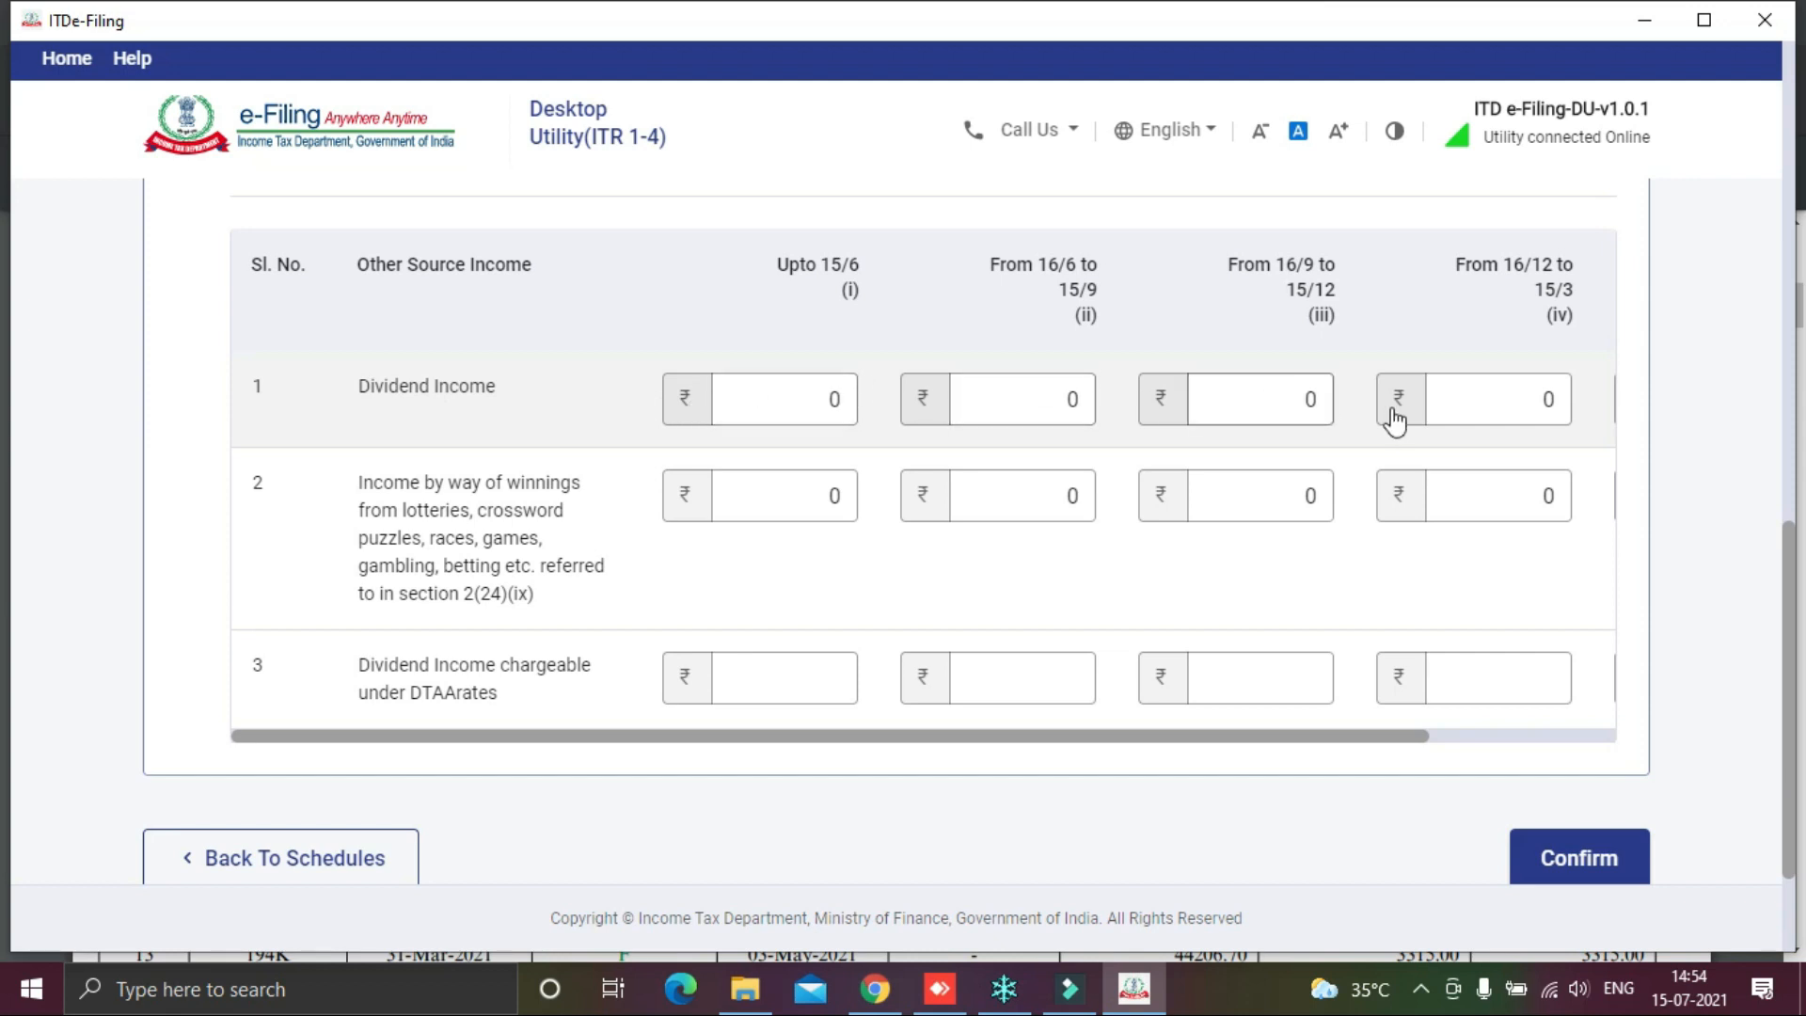
left_click_drag(1220, 738, 1479, 746)
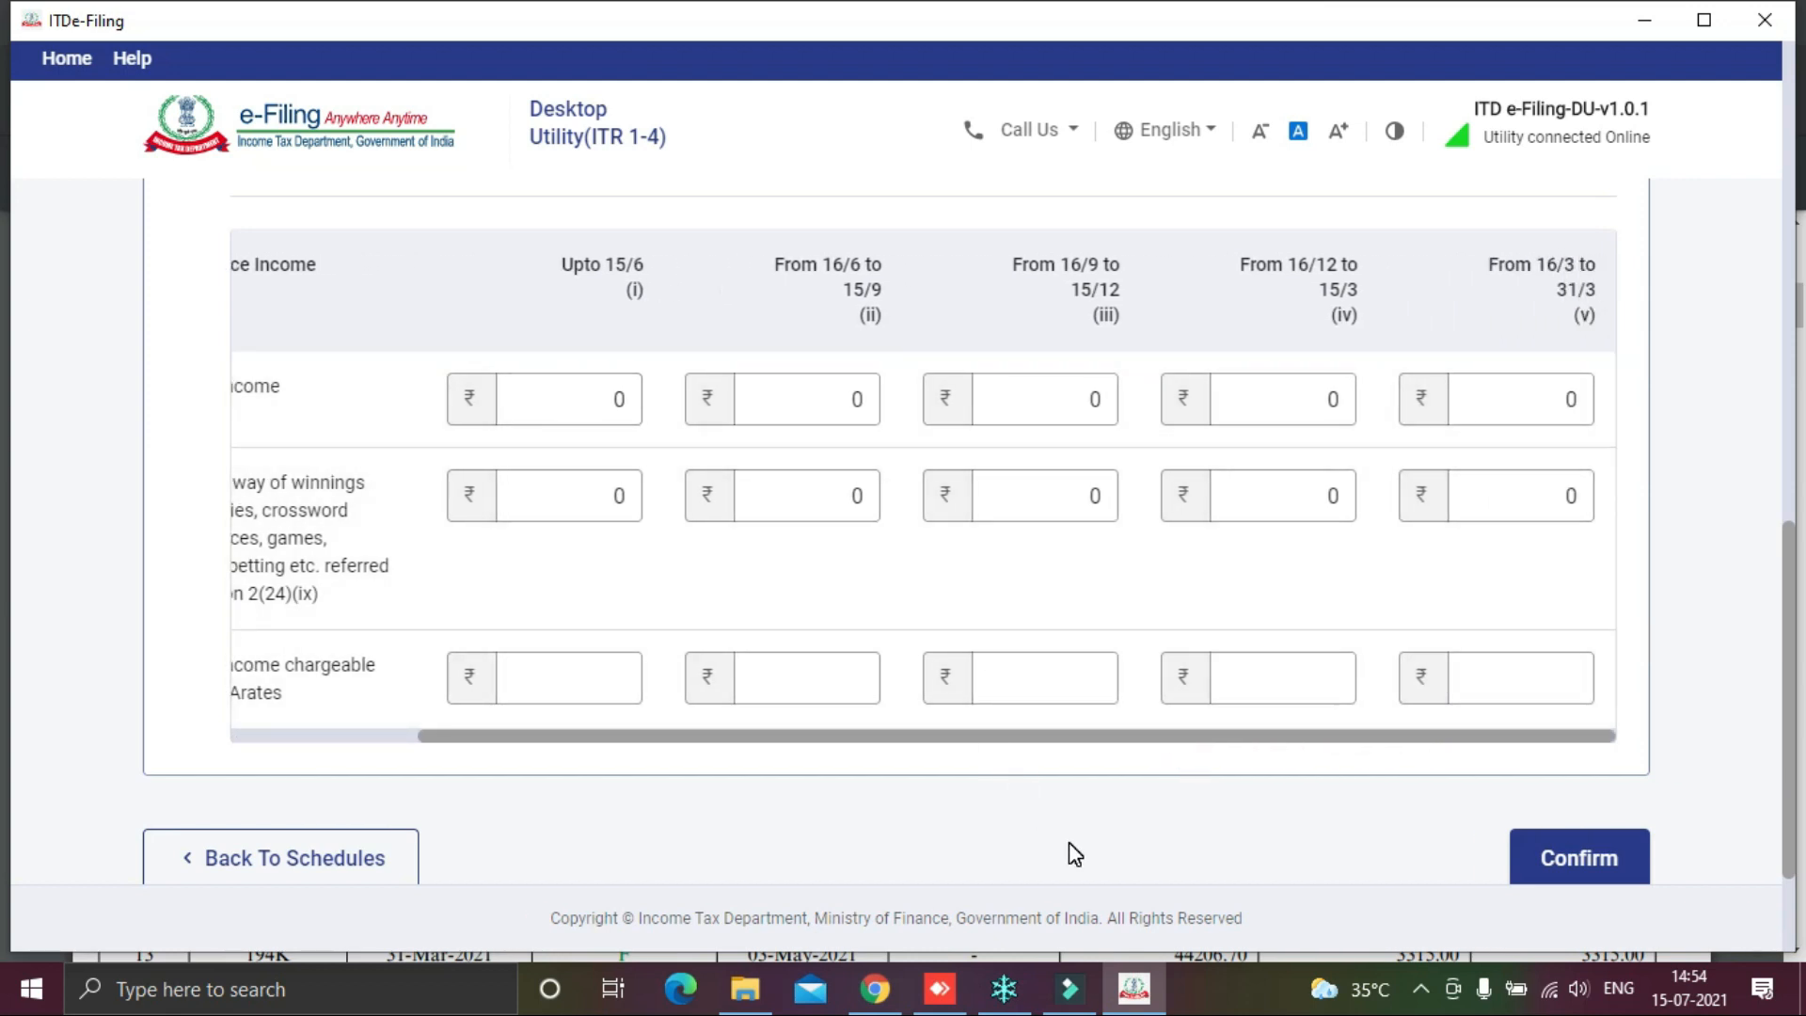
left_click(875, 988)
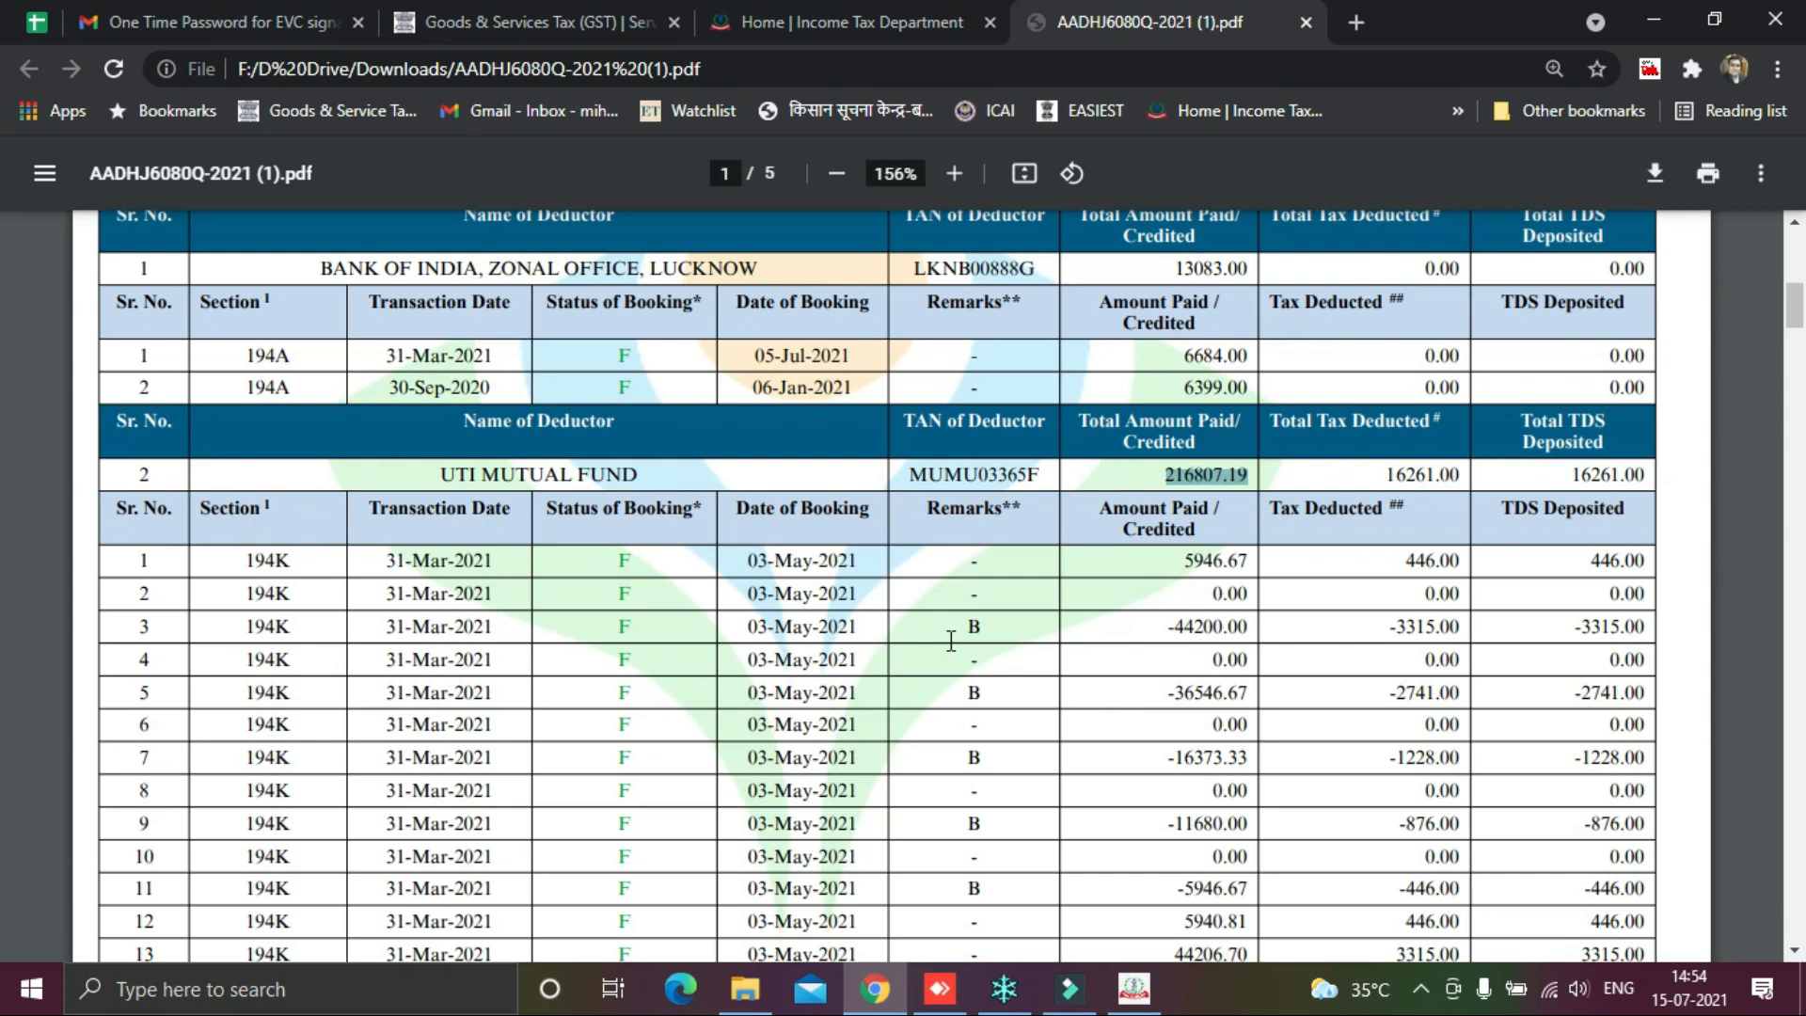
key("alt+Tab")
Step: Enter period dividends 84,000, 26,000, 59,000, 30,000 and 17,807, then confirm the schedule
left_click(613, 399)
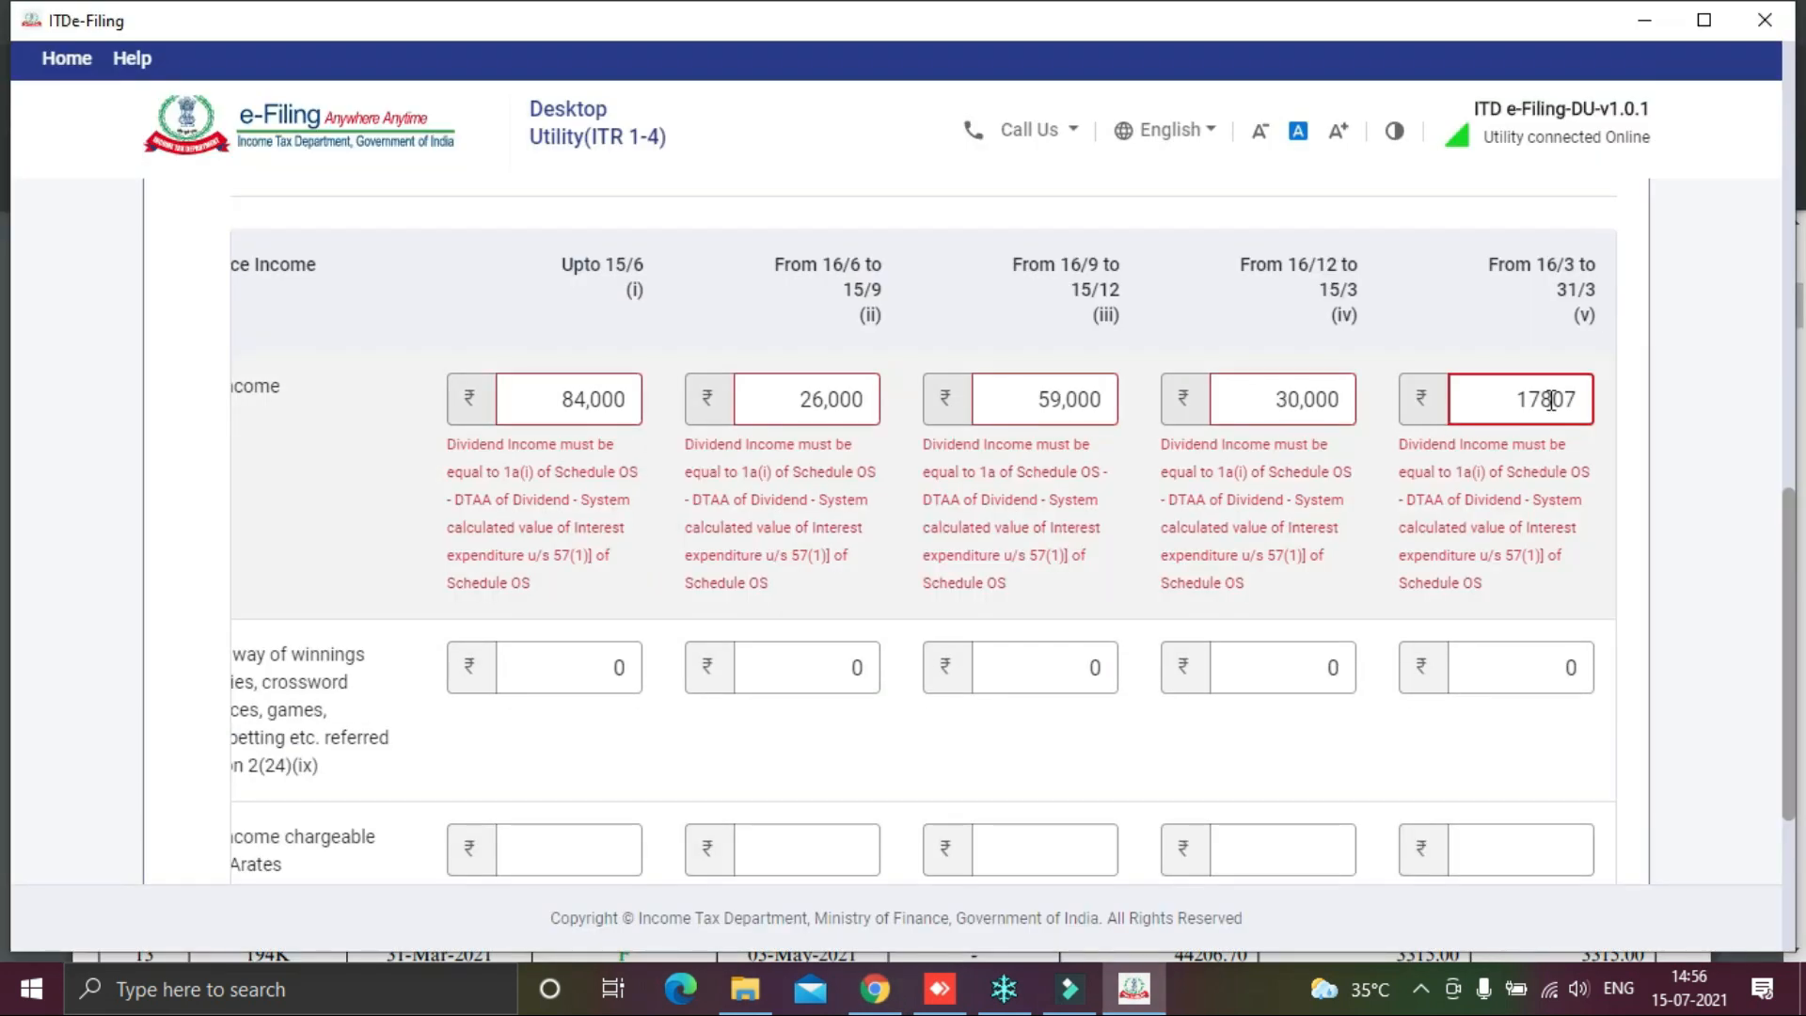
left_click(1764, 438)
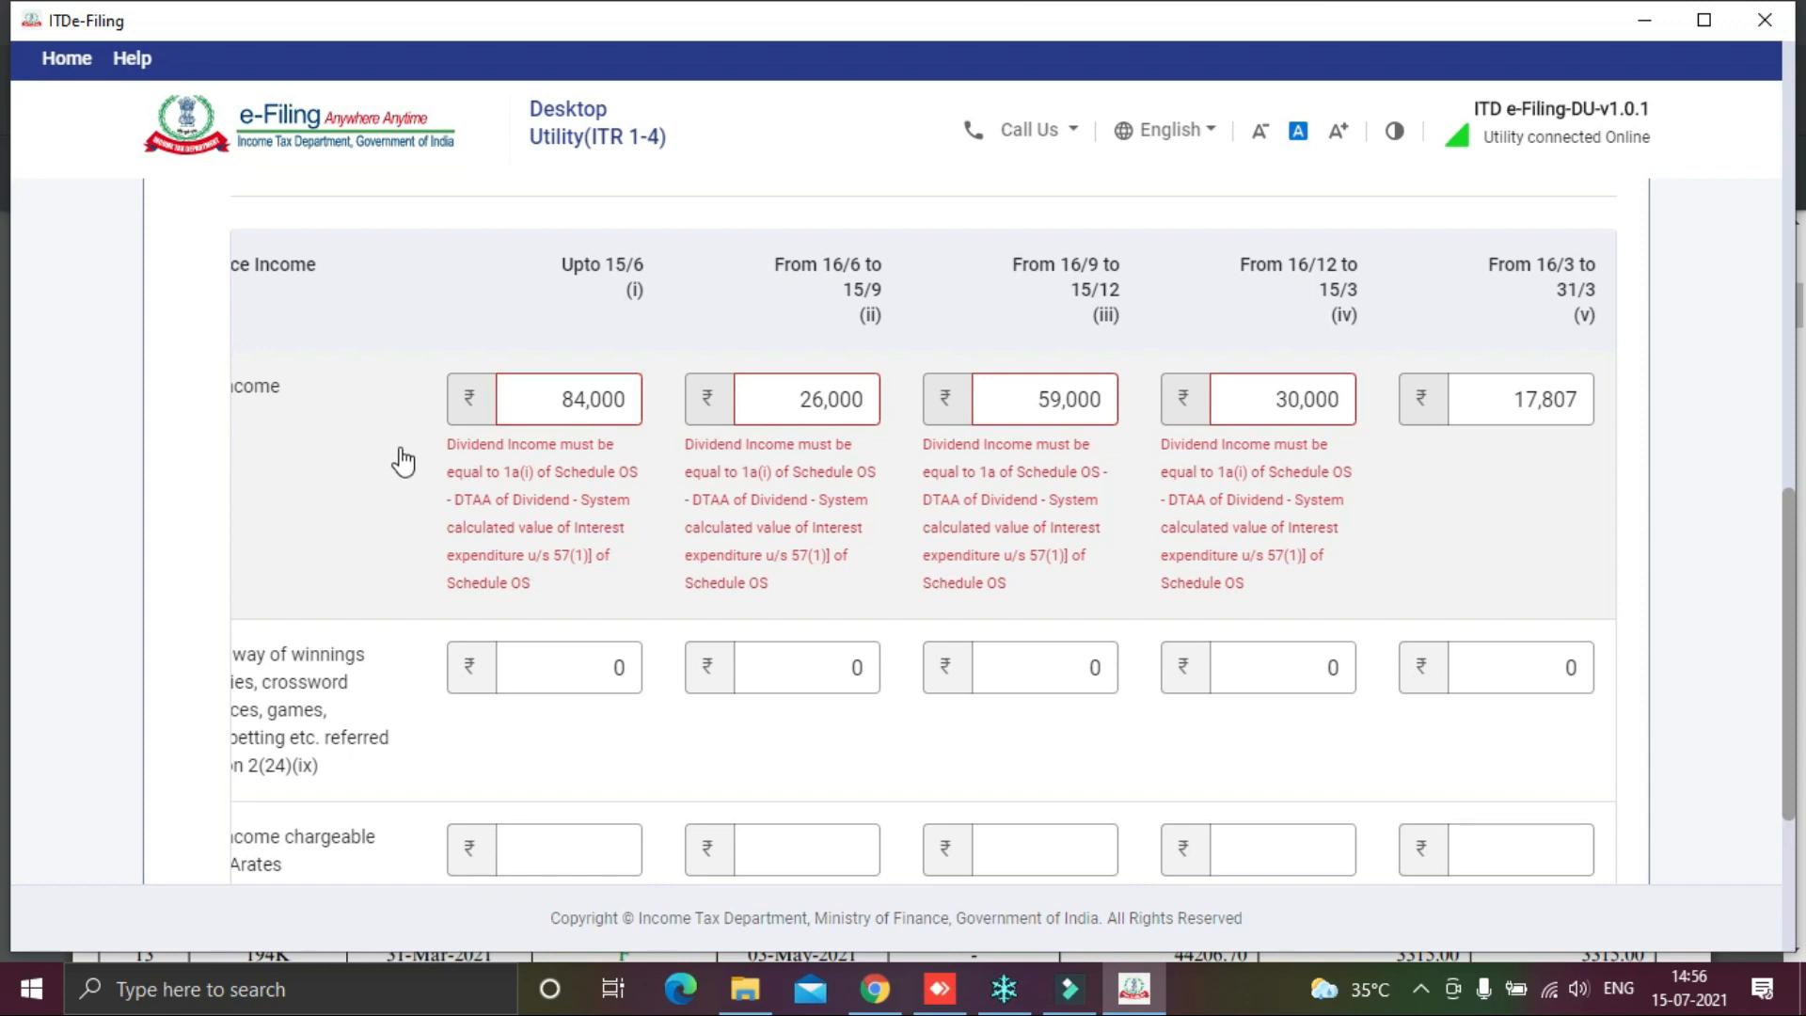
left_click(564, 403)
left_click(879, 403)
left_click(1351, 400)
scroll(583, 503, "down", 4)
left_click(1596, 692)
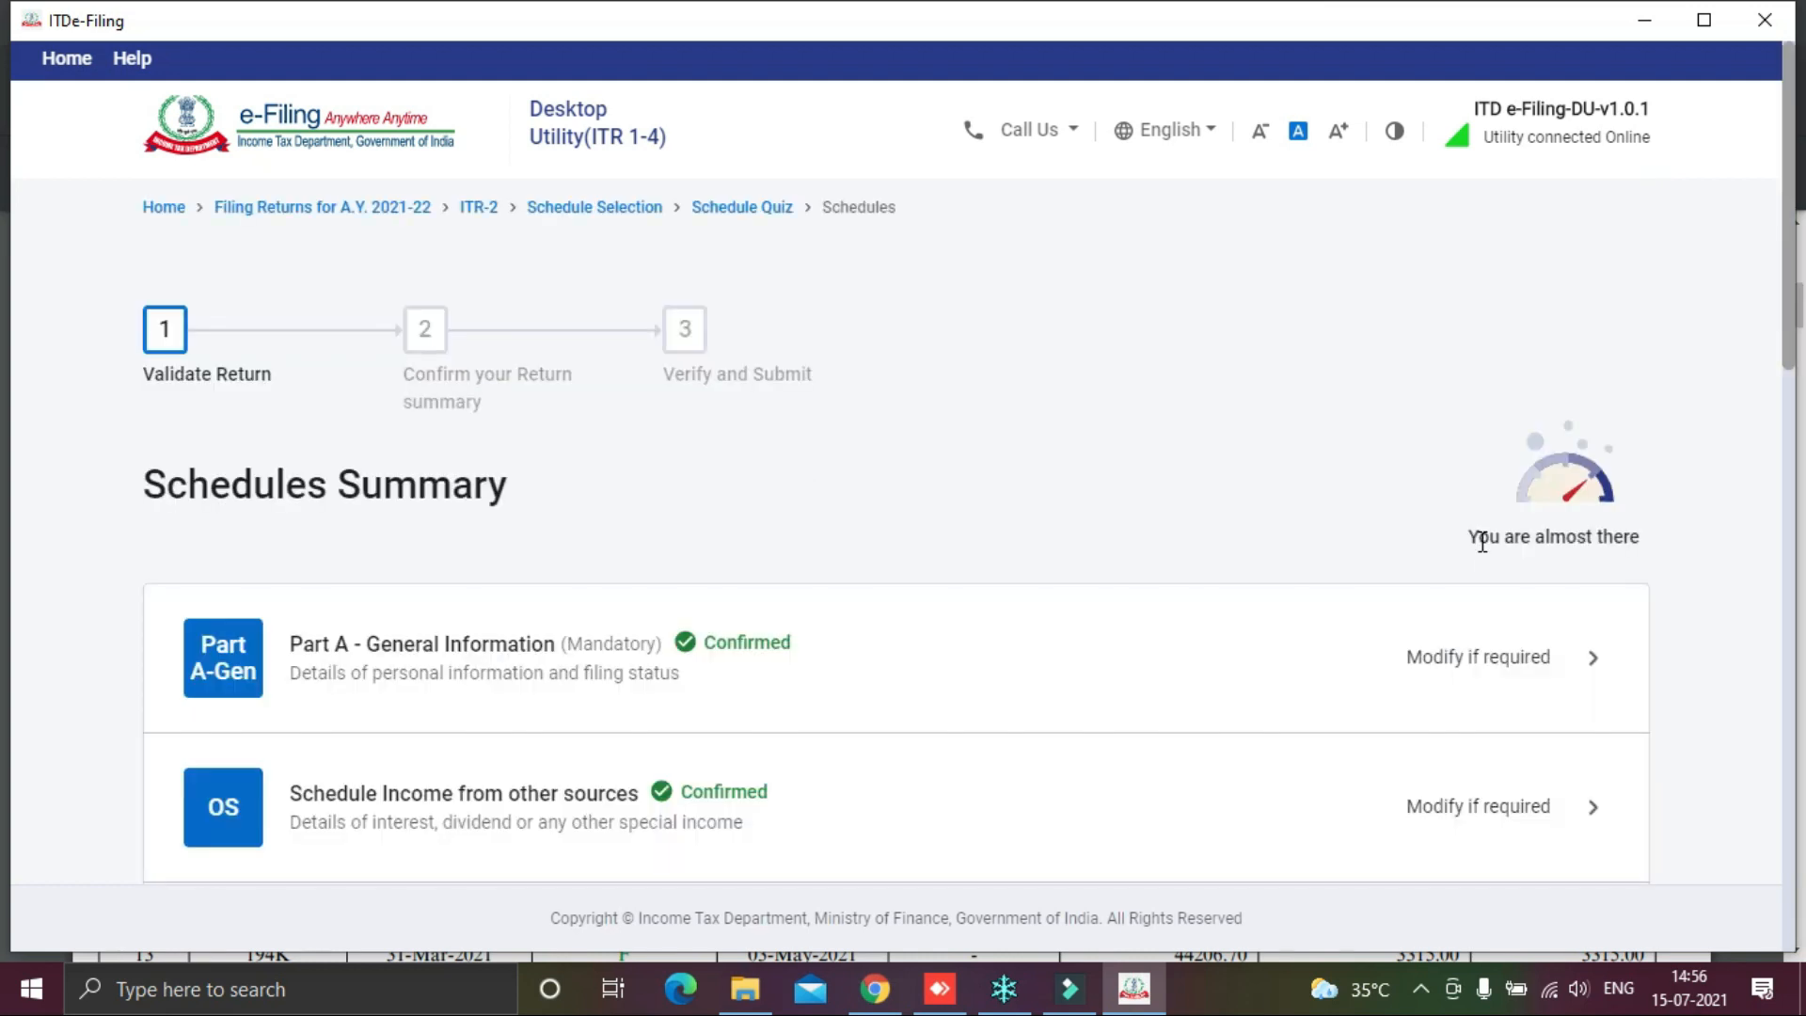
Step: Reopen Schedule Other Sources, review its quarterly income breakdown and confirm it
scroll(1482, 541, "down", 4)
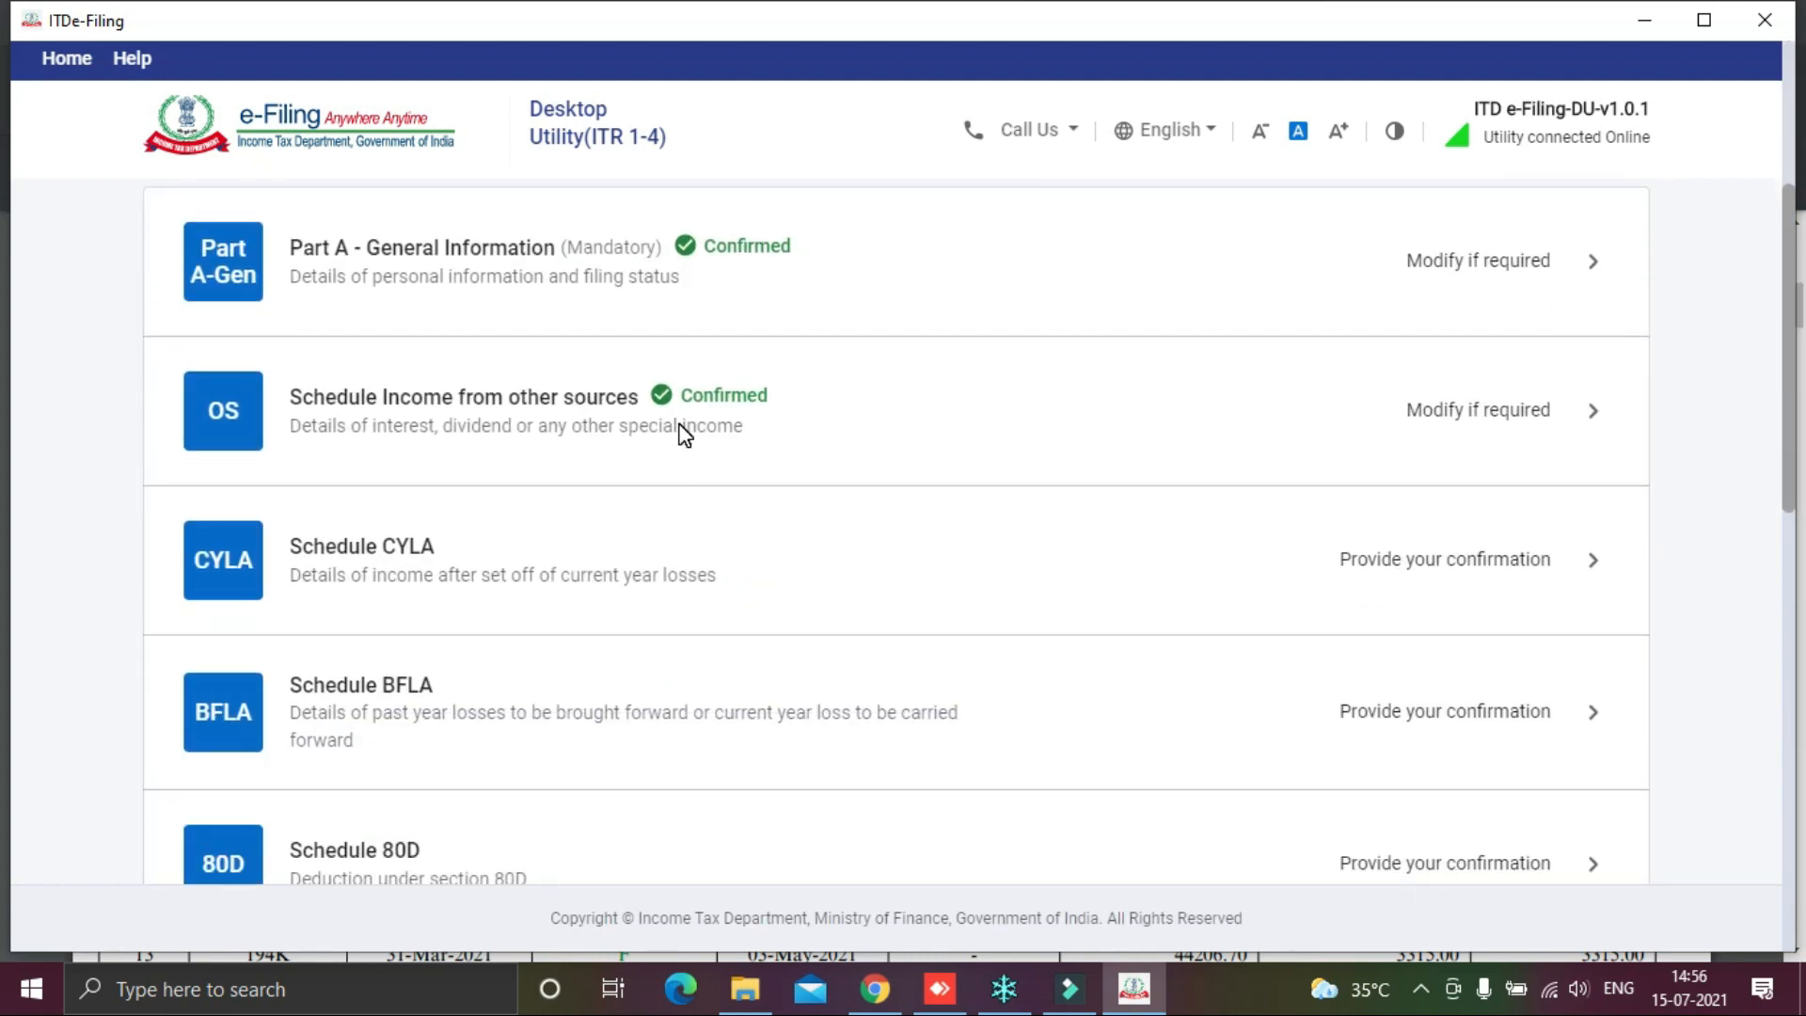
left_click(1533, 421)
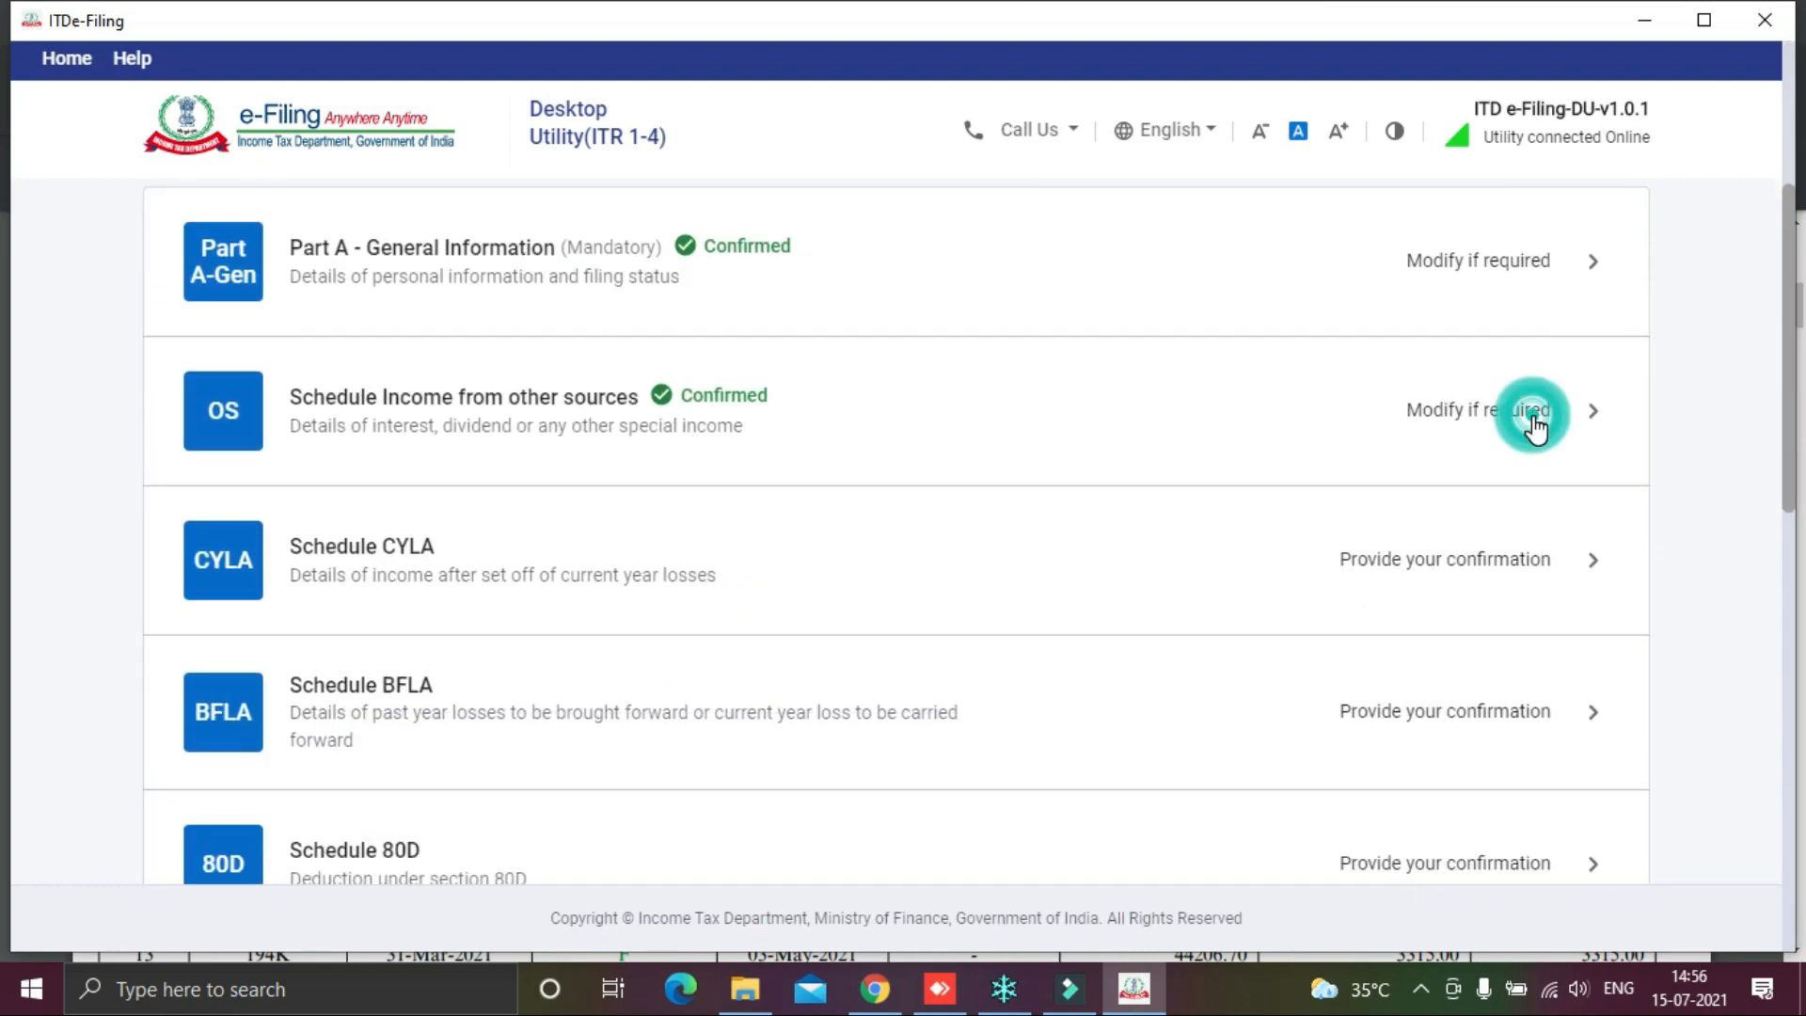
left_click(1533, 424)
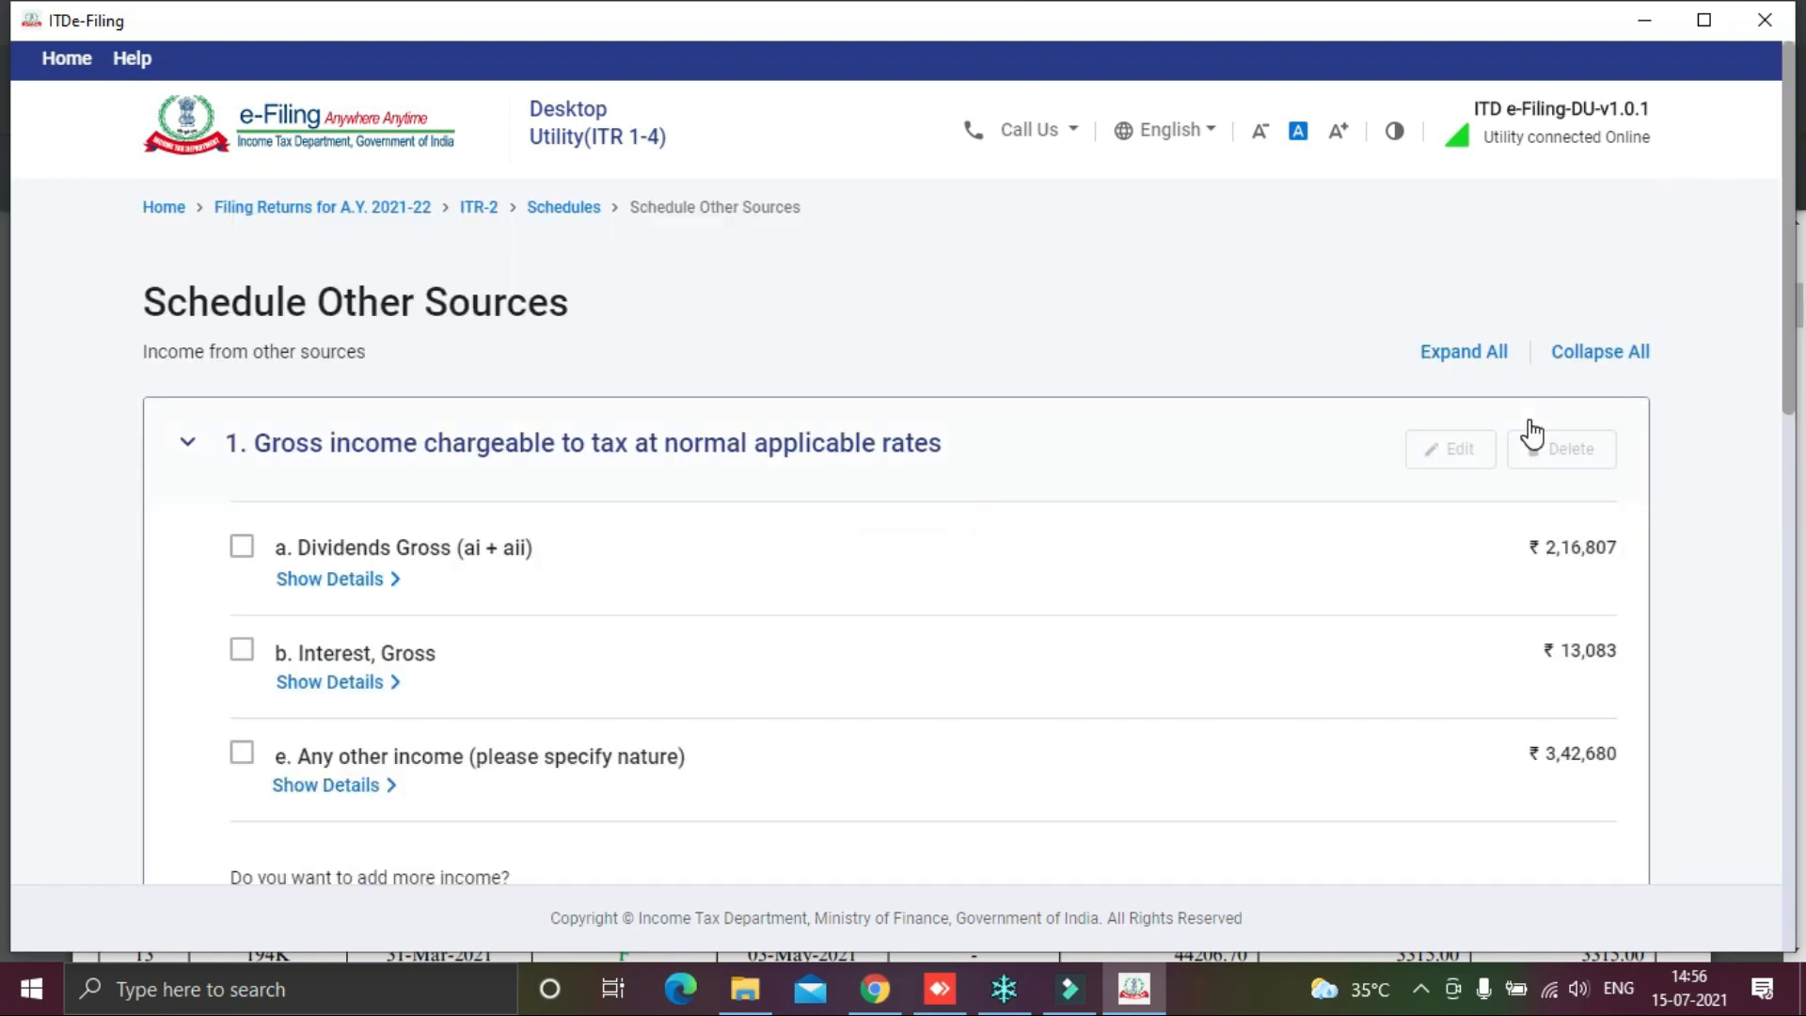
scroll(1533, 432, "down", 4)
scroll(1531, 428, "down", 2)
scroll(1600, 562, "down", 8)
scroll(1599, 553, "down", 5)
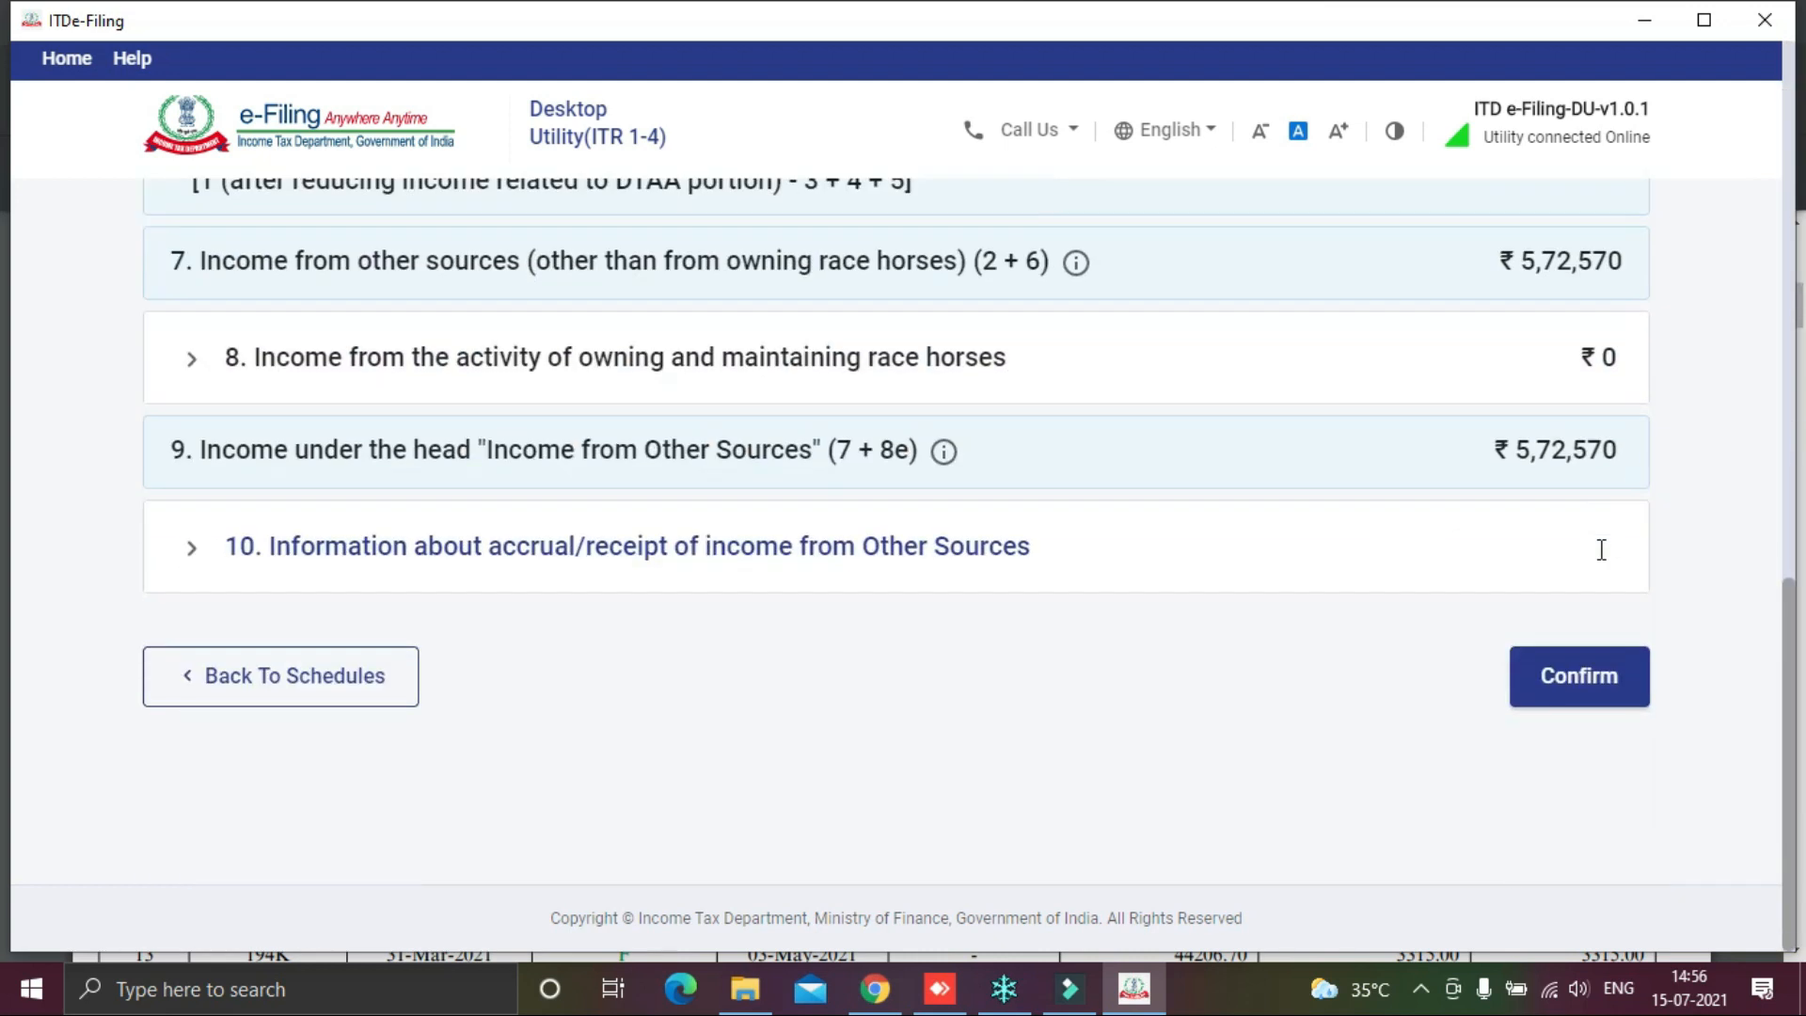
left_click(340, 559)
scroll(729, 565, "down", 4)
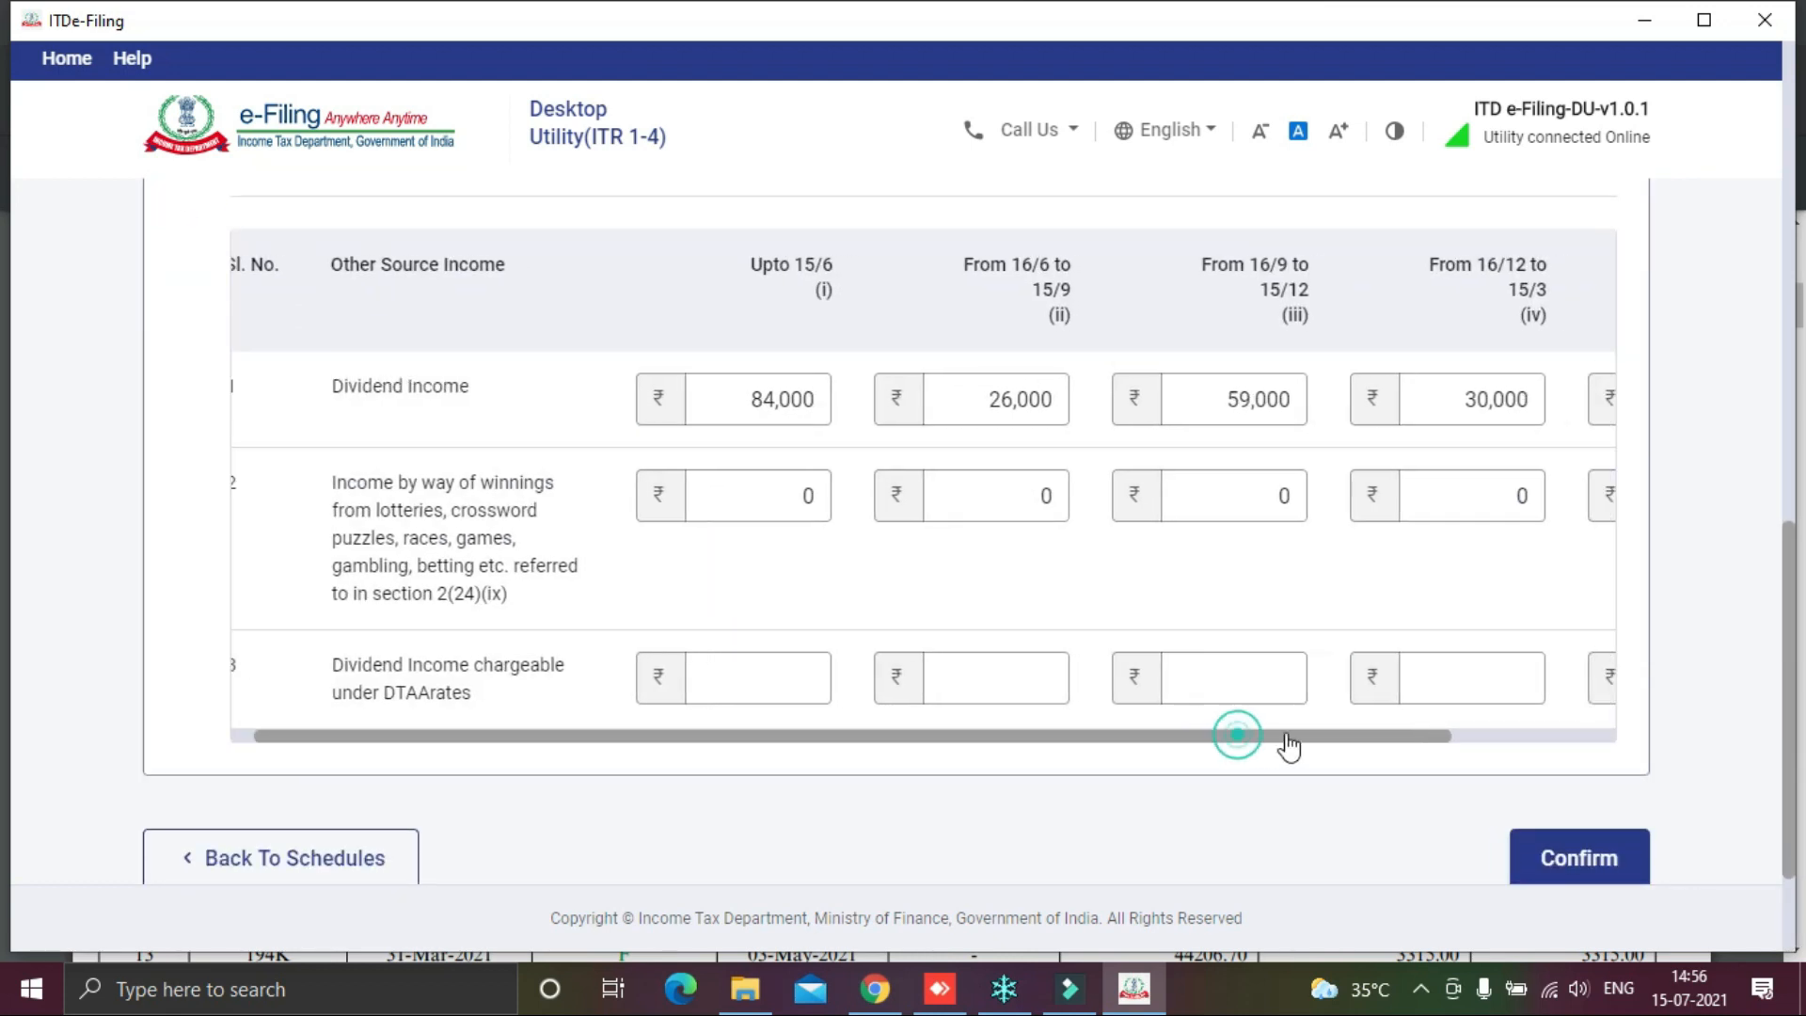
left_click_drag(1240, 736, 1484, 737)
left_click(1567, 854)
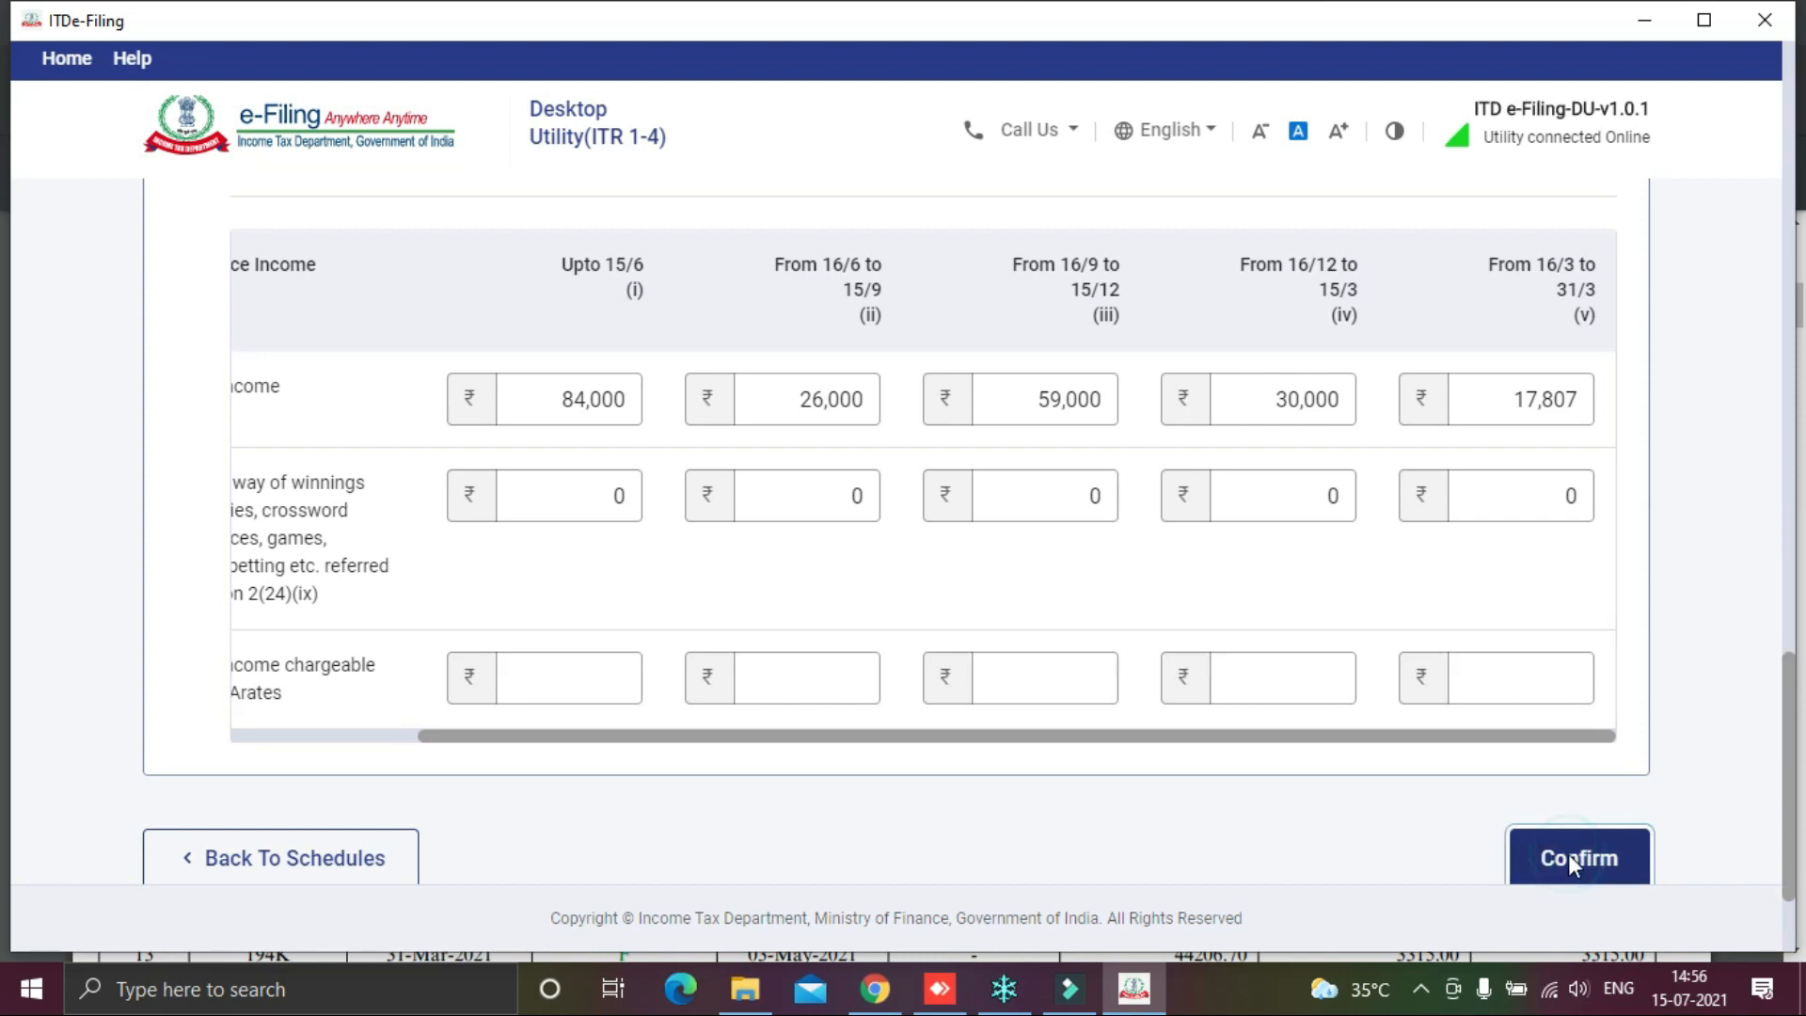
Step: Confirm Schedules CYLA, BFLA and 80D in turn
scroll(1543, 625, "down", 5)
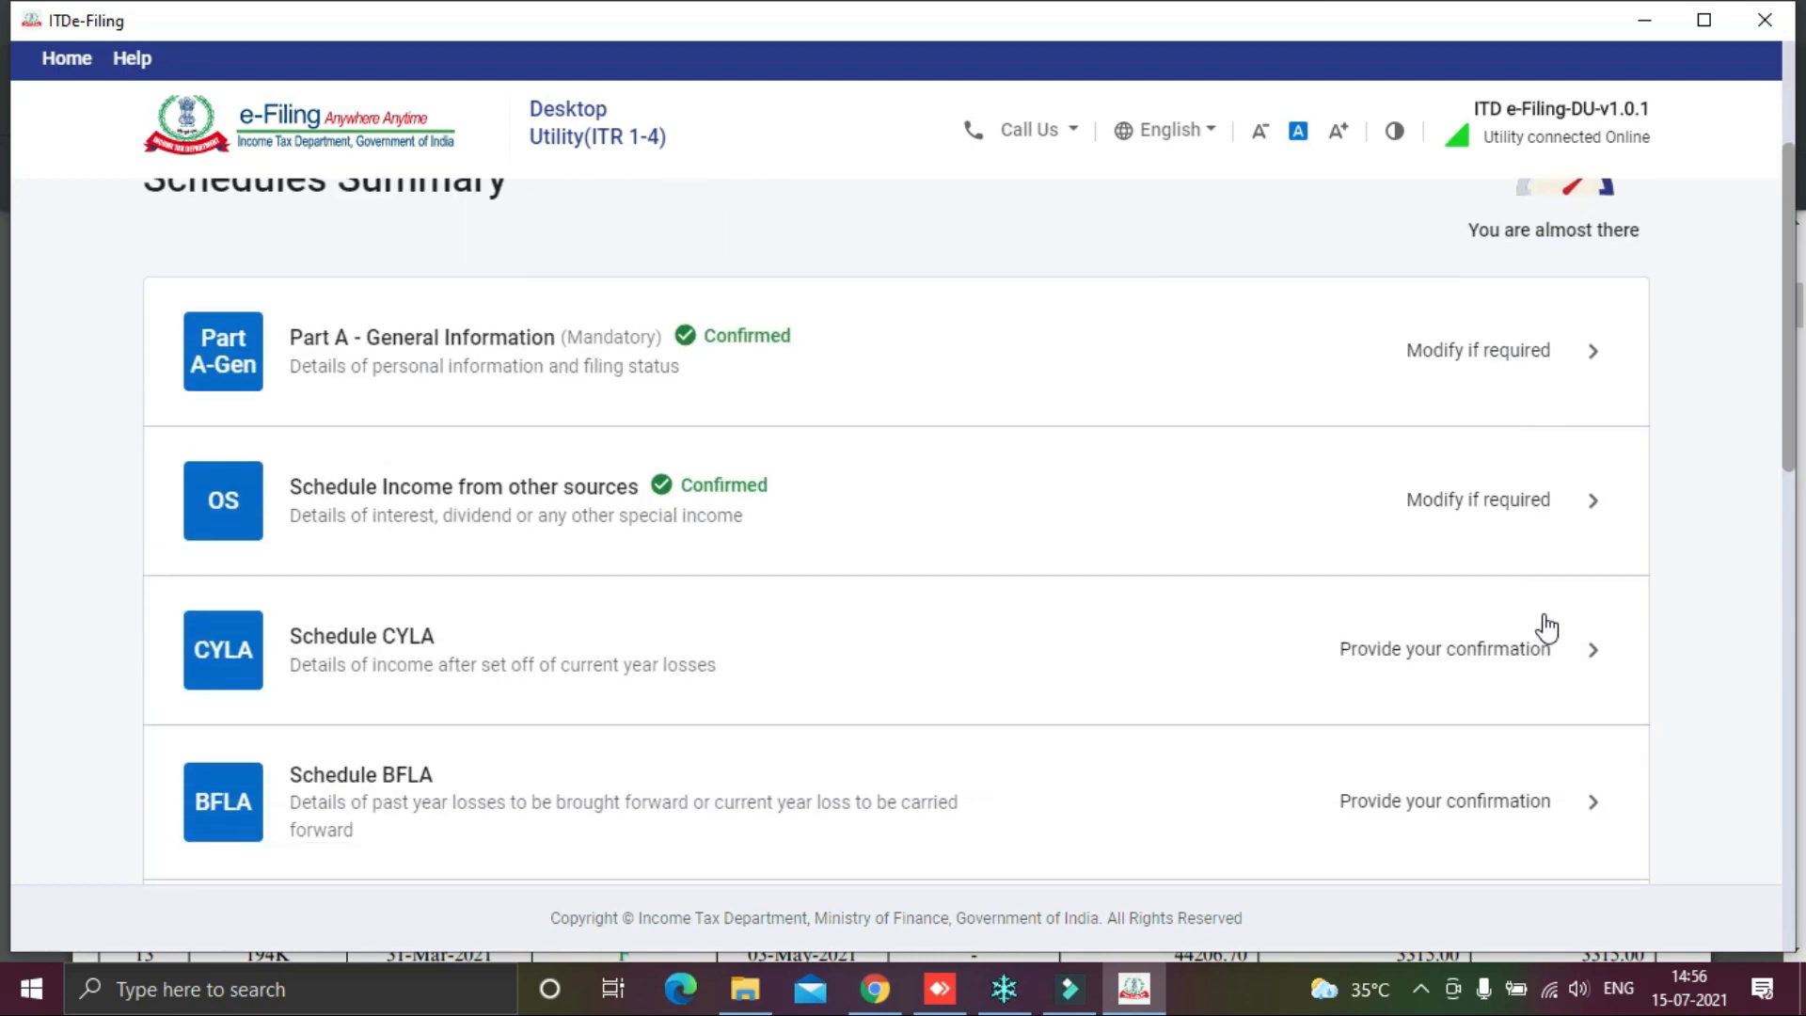
left_click(1483, 432)
scroll(1484, 431, "down", 10)
left_click(1572, 677)
left_click(1493, 435)
scroll(1433, 573, "down", 10)
left_click(1572, 677)
scroll(1161, 597, "down", 5)
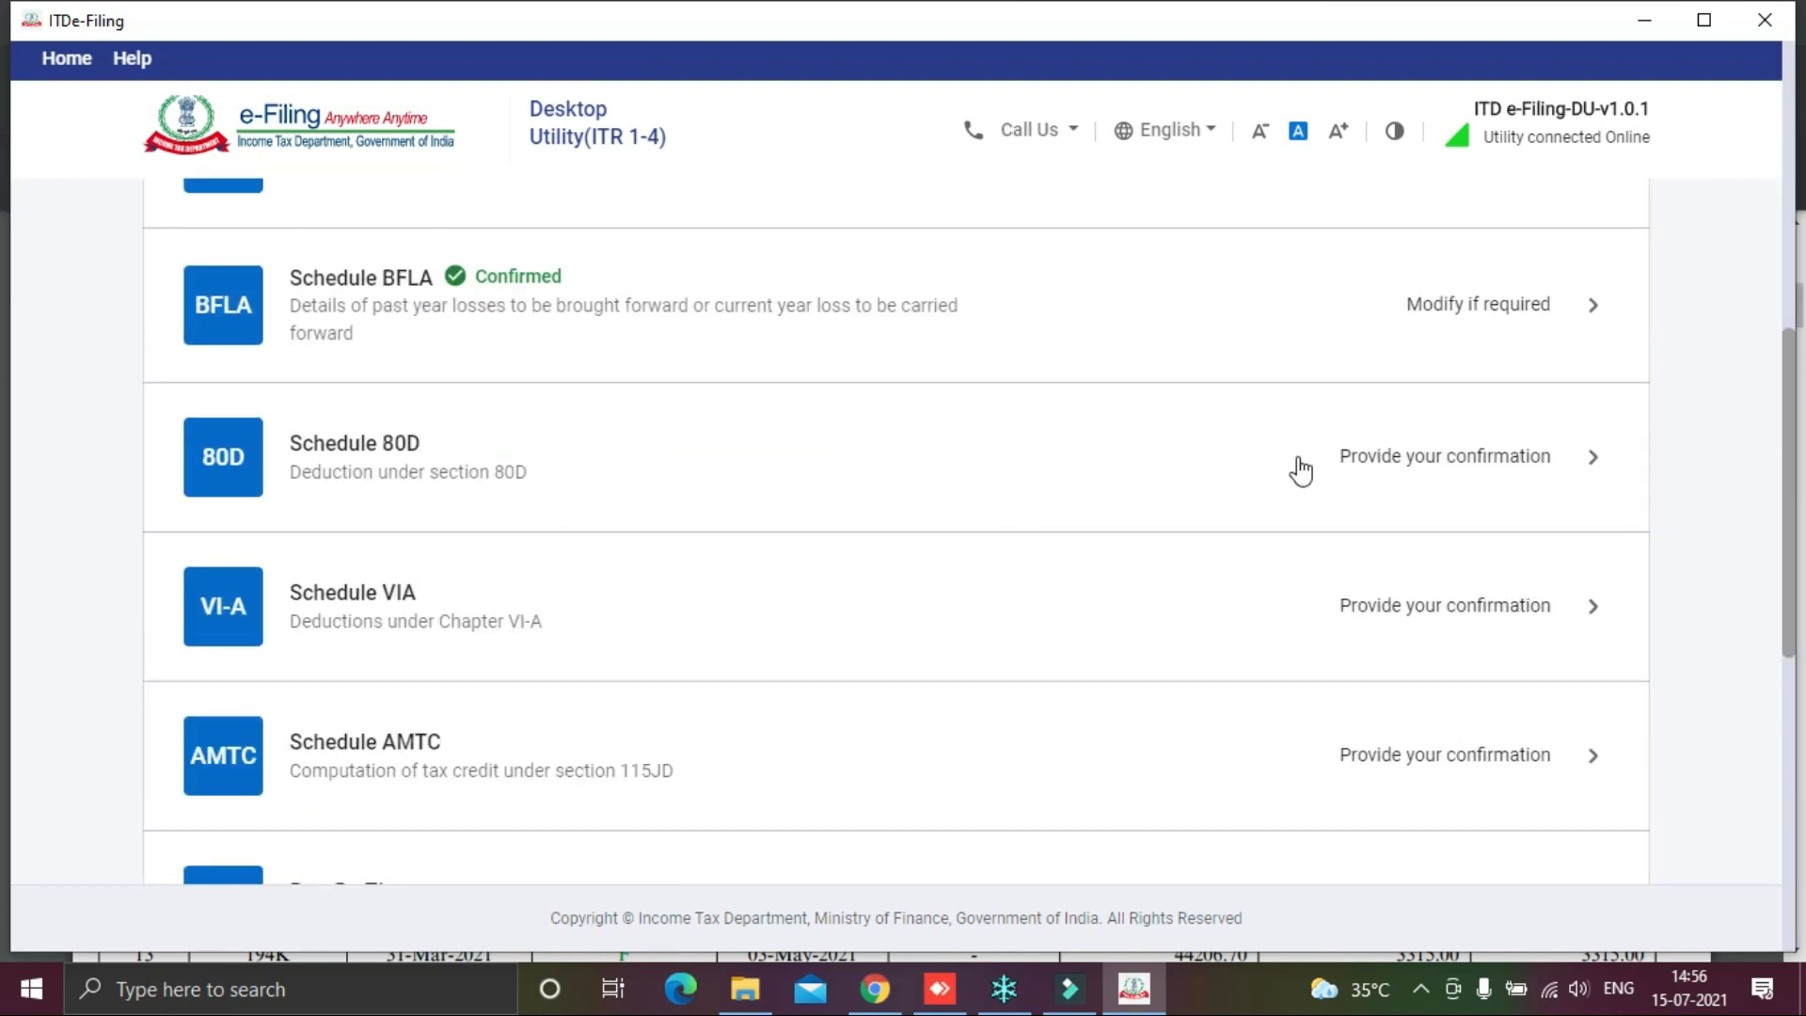
left_click(1447, 457)
left_click(1600, 596)
scroll(1504, 645, "down", 6)
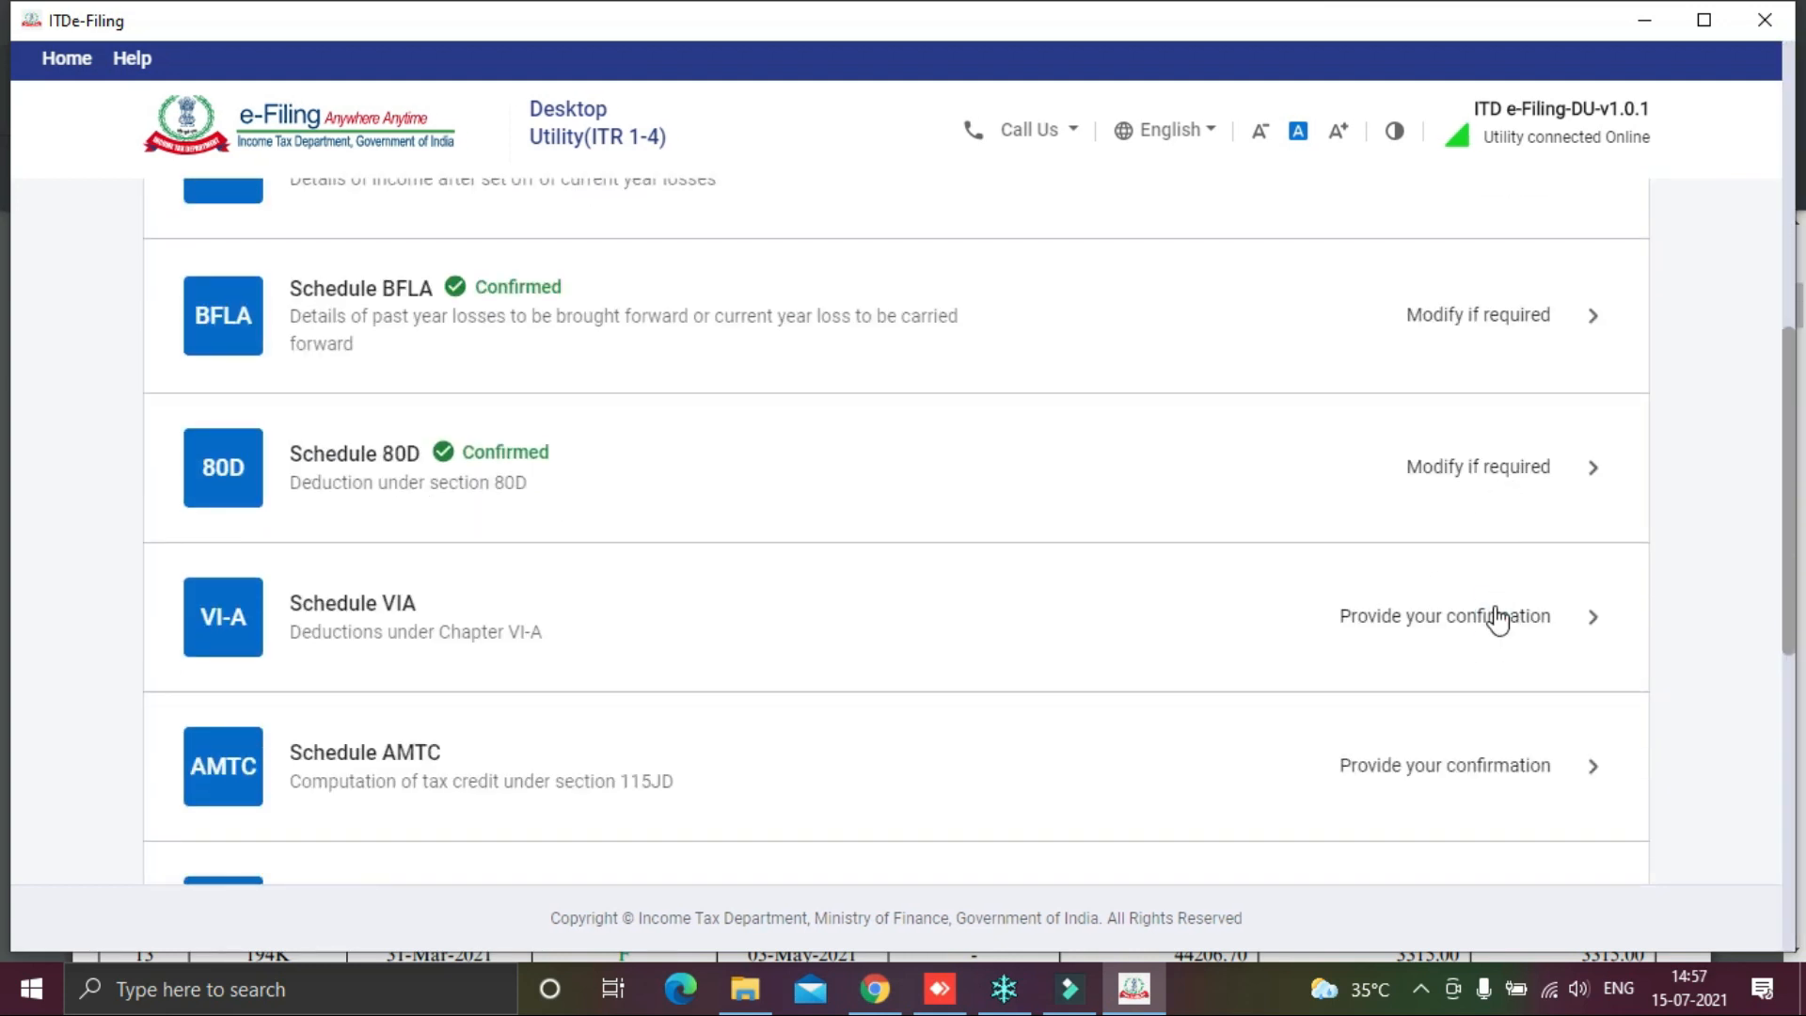
left_click(1496, 617)
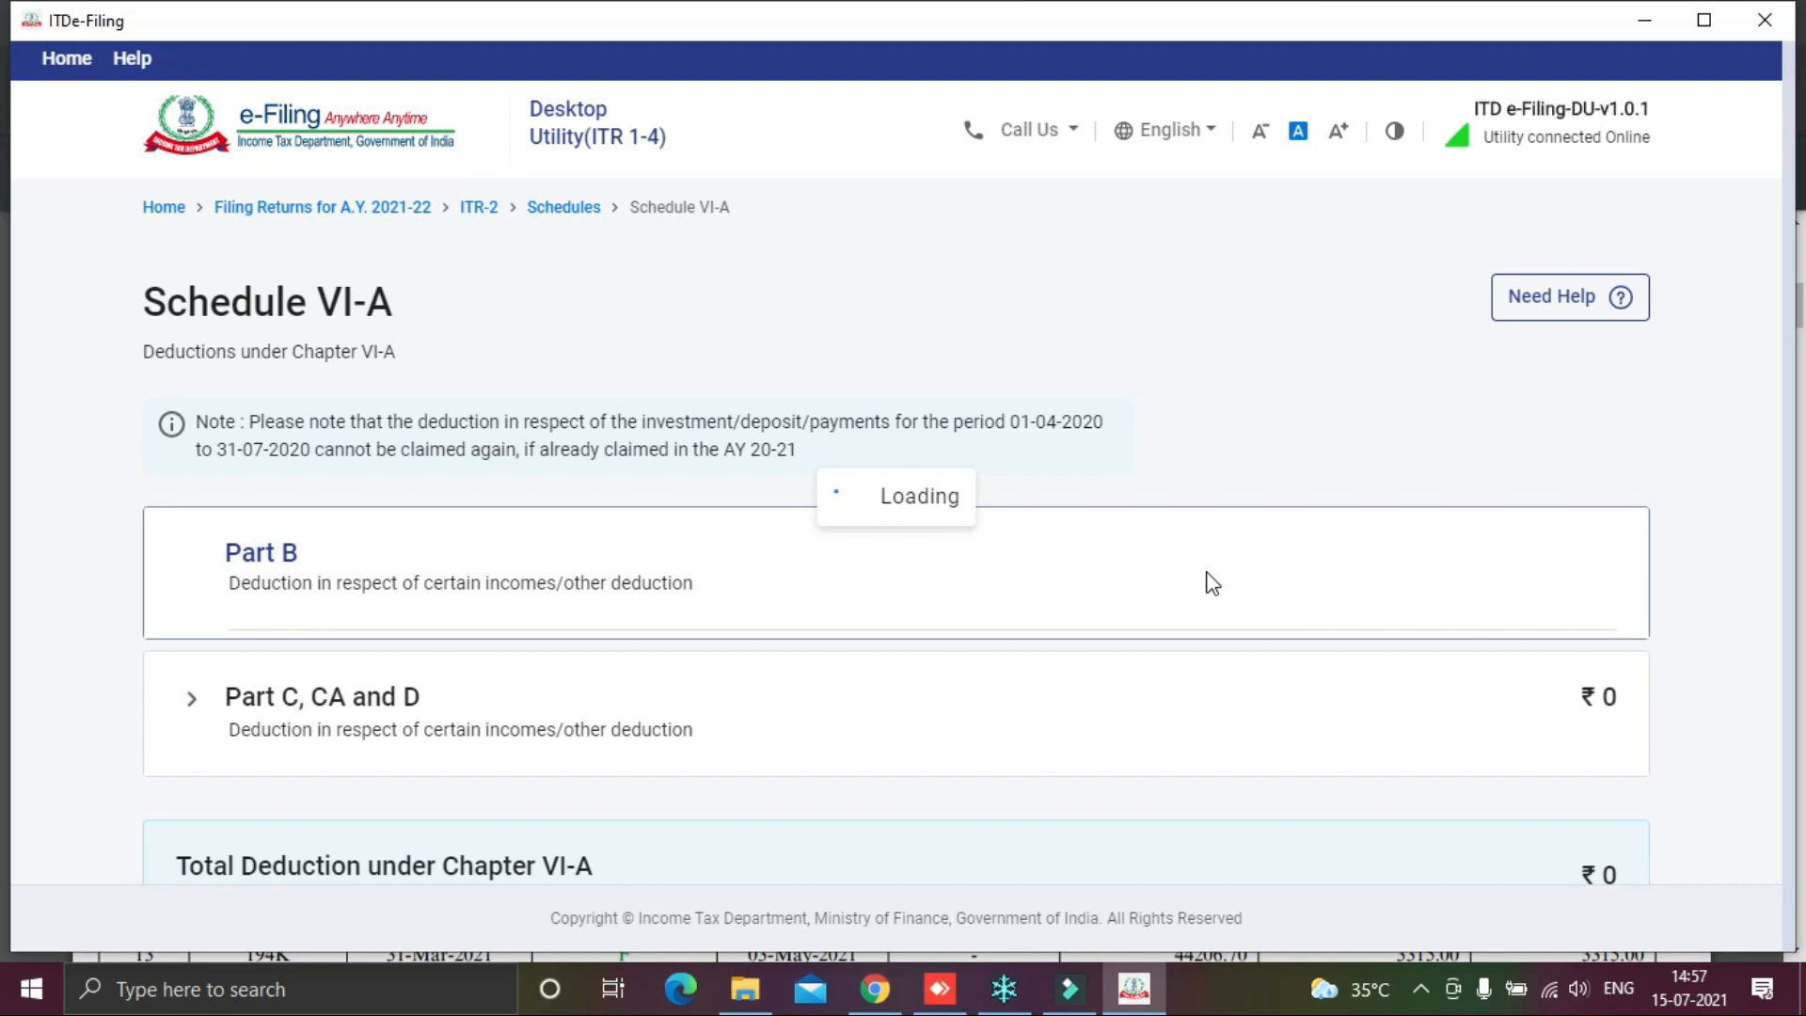
Step: Confirm Schedules VI-A and AMTC
scroll(1213, 583, "down", 5)
left_click(1580, 661)
scroll(1223, 541, "down", 10)
left_click(1330, 544)
scroll(1460, 609, "down", 5)
left_click(1581, 675)
scroll(1285, 587, "down", 10)
Step: Review the Part B - TI total income of ₹5,72,570 and confirm it
left_click(1282, 576)
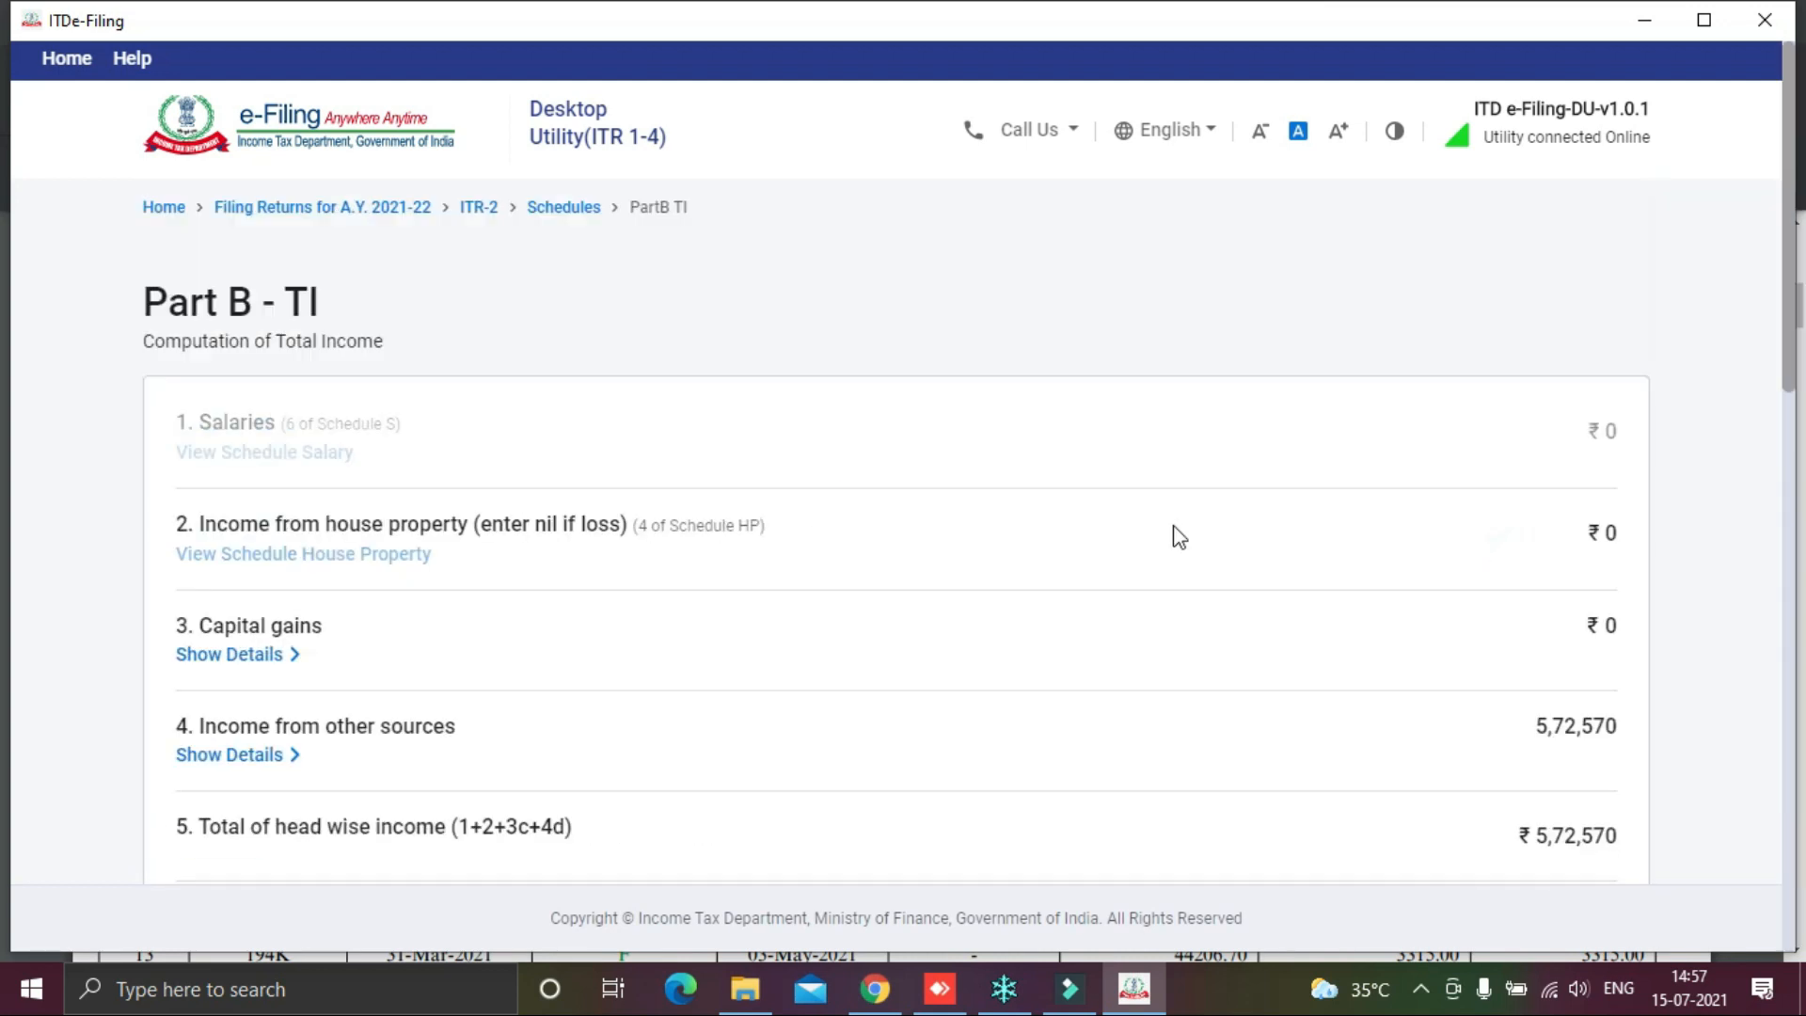
scroll(1346, 468, "down", 3)
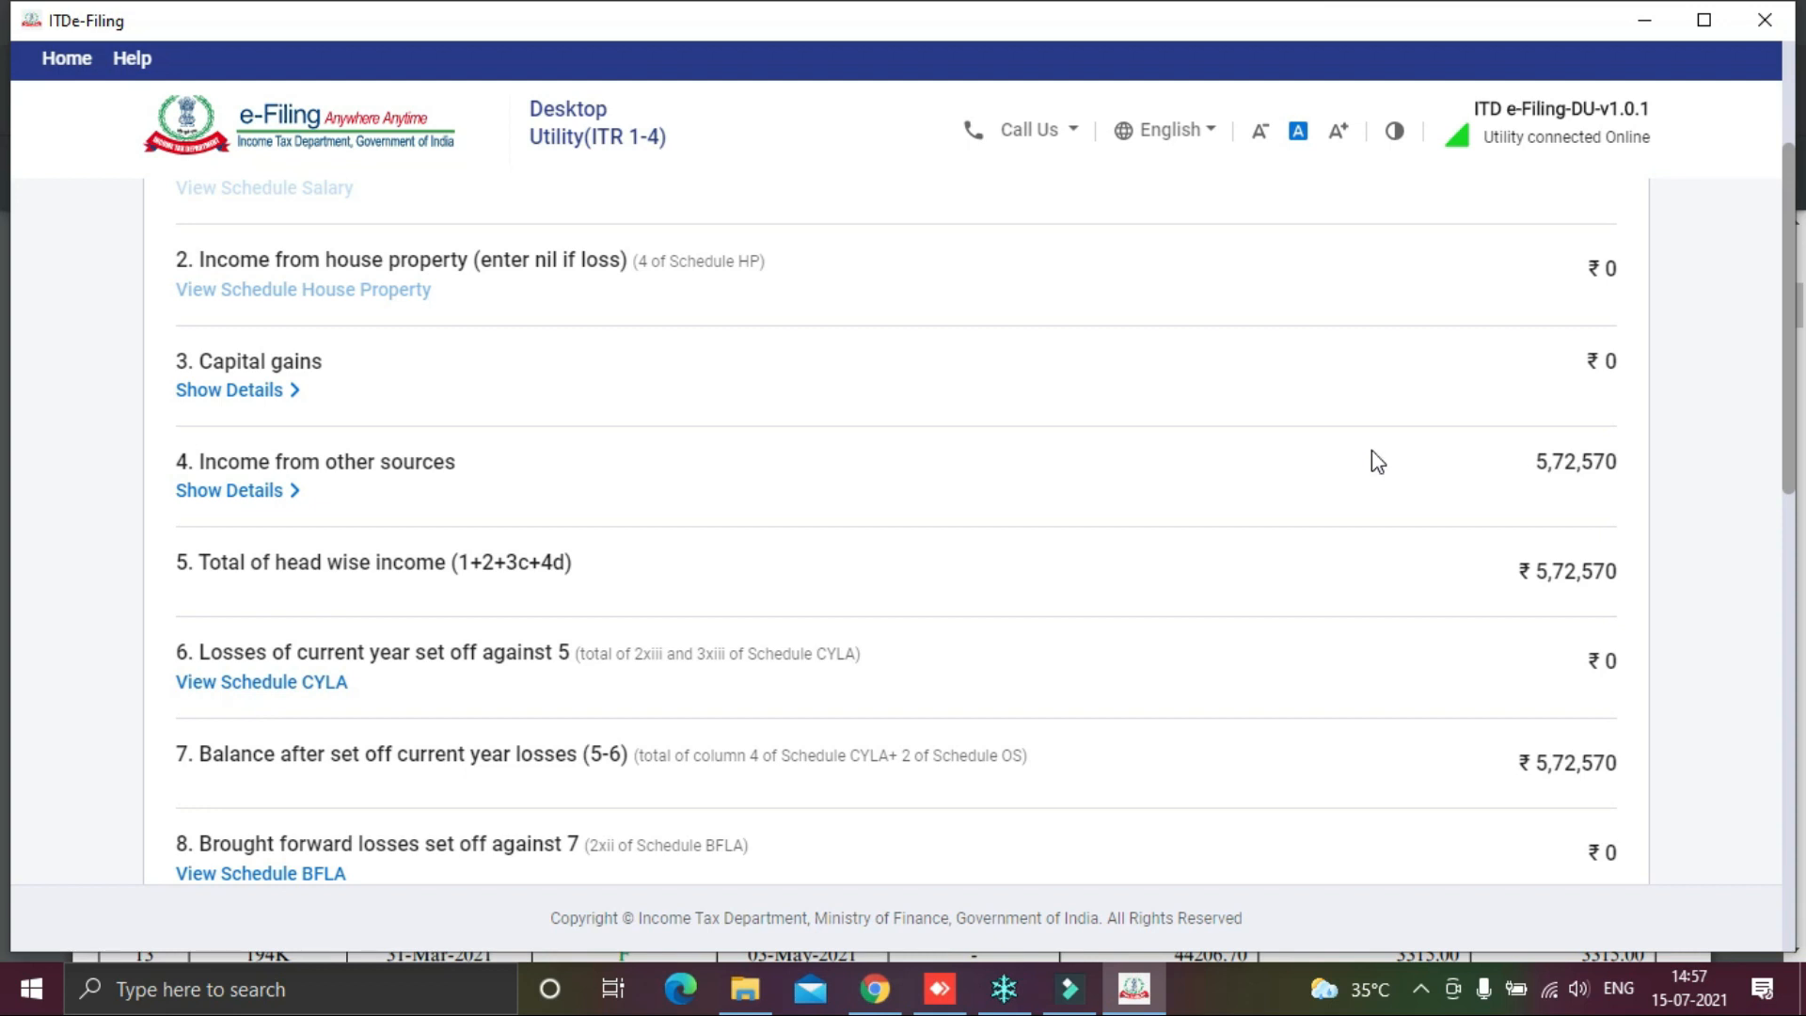
scroll(1373, 456, "up", 3)
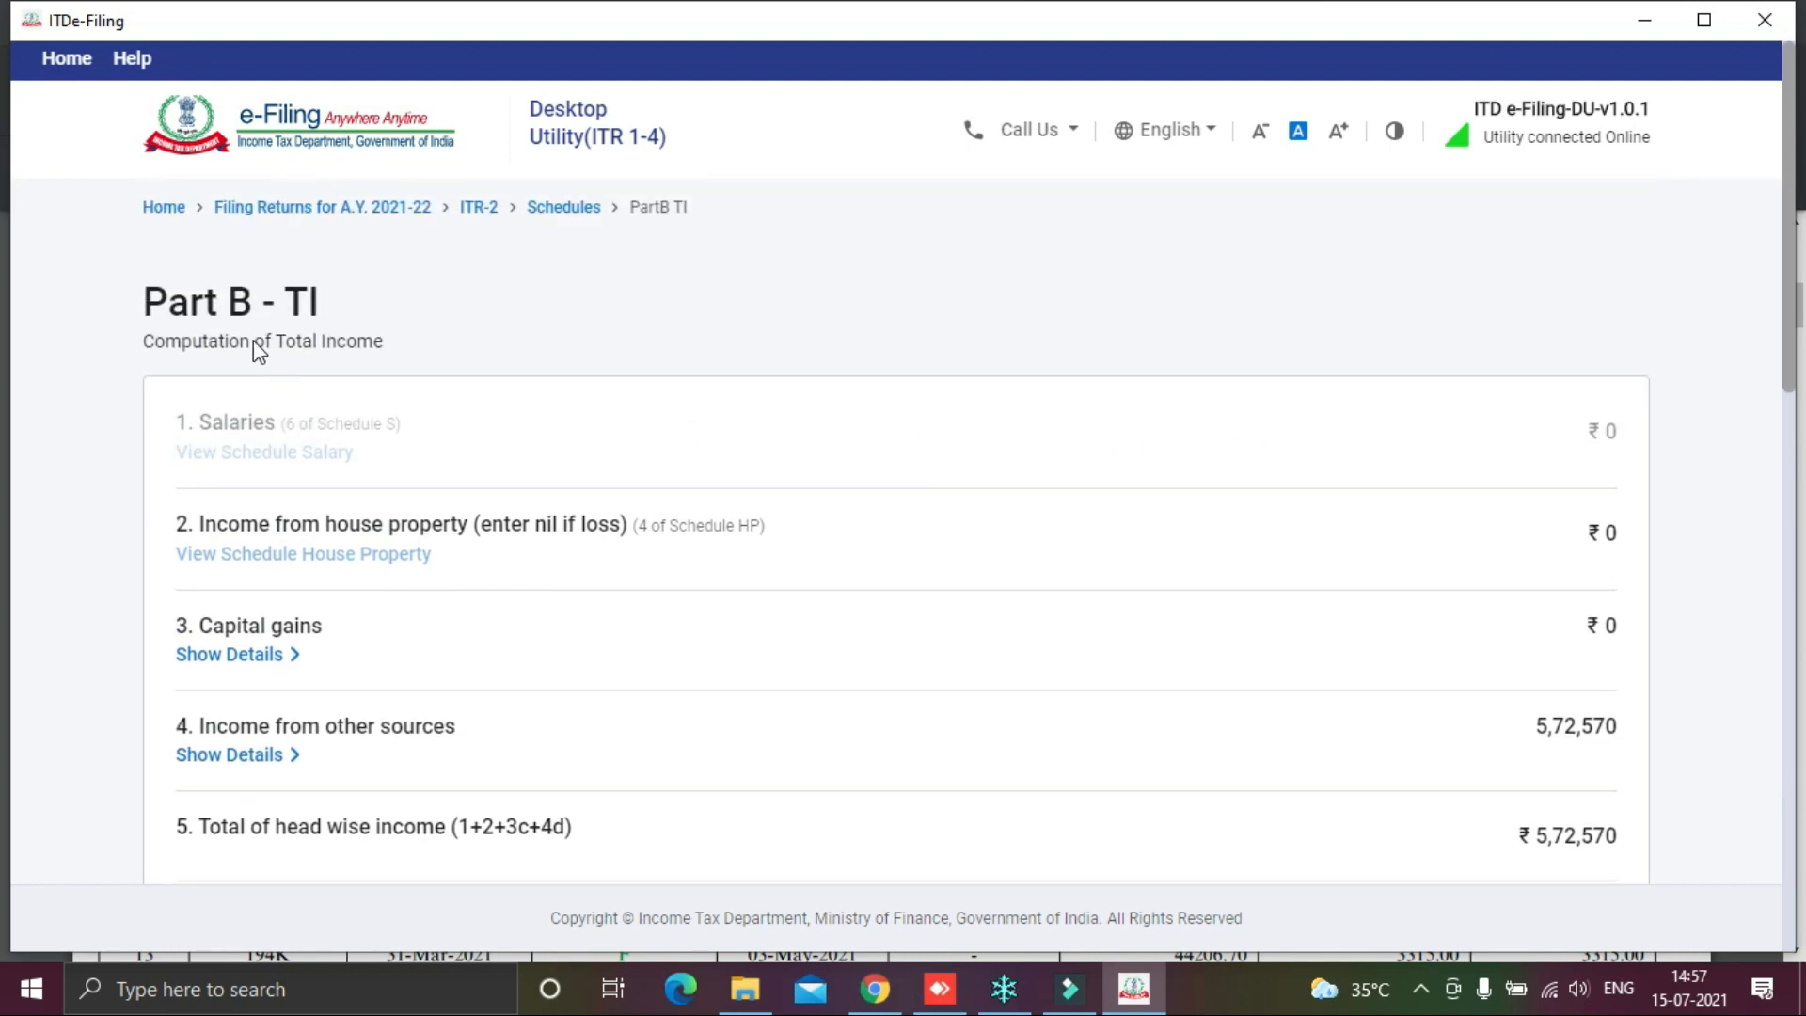
scroll(630, 393, "down", 3)
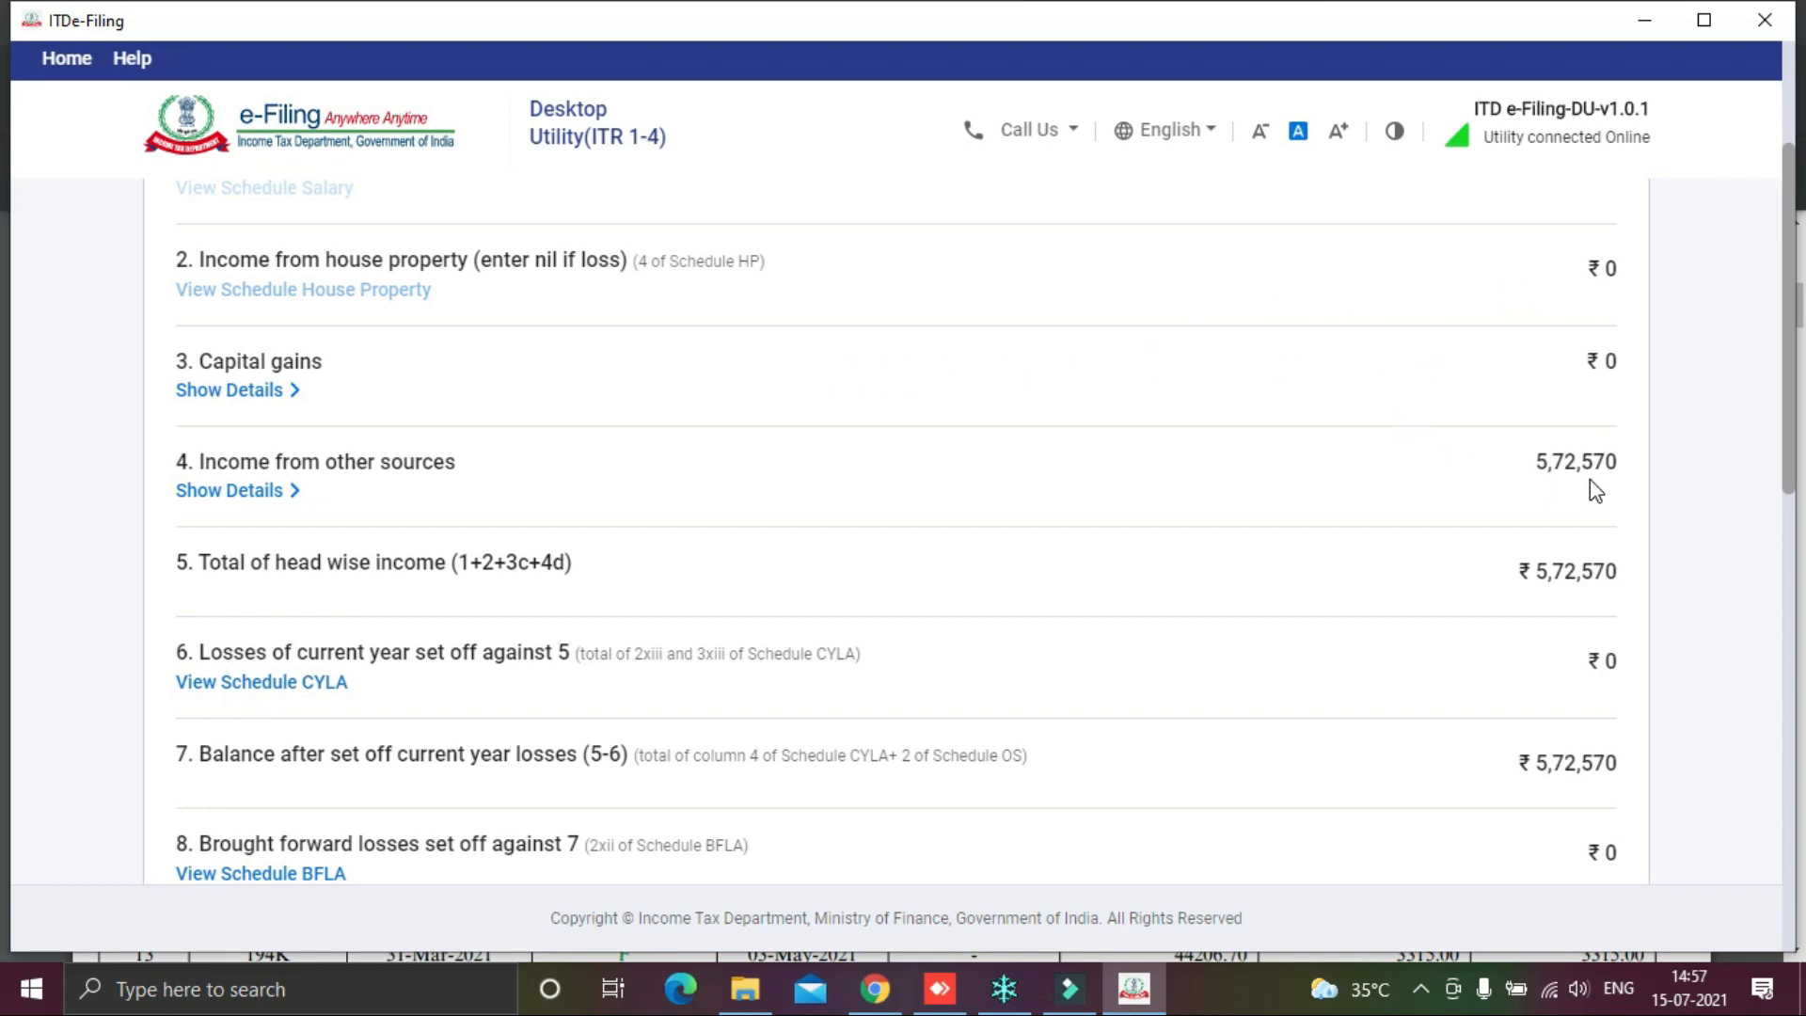
scroll(1591, 487, "down", 3)
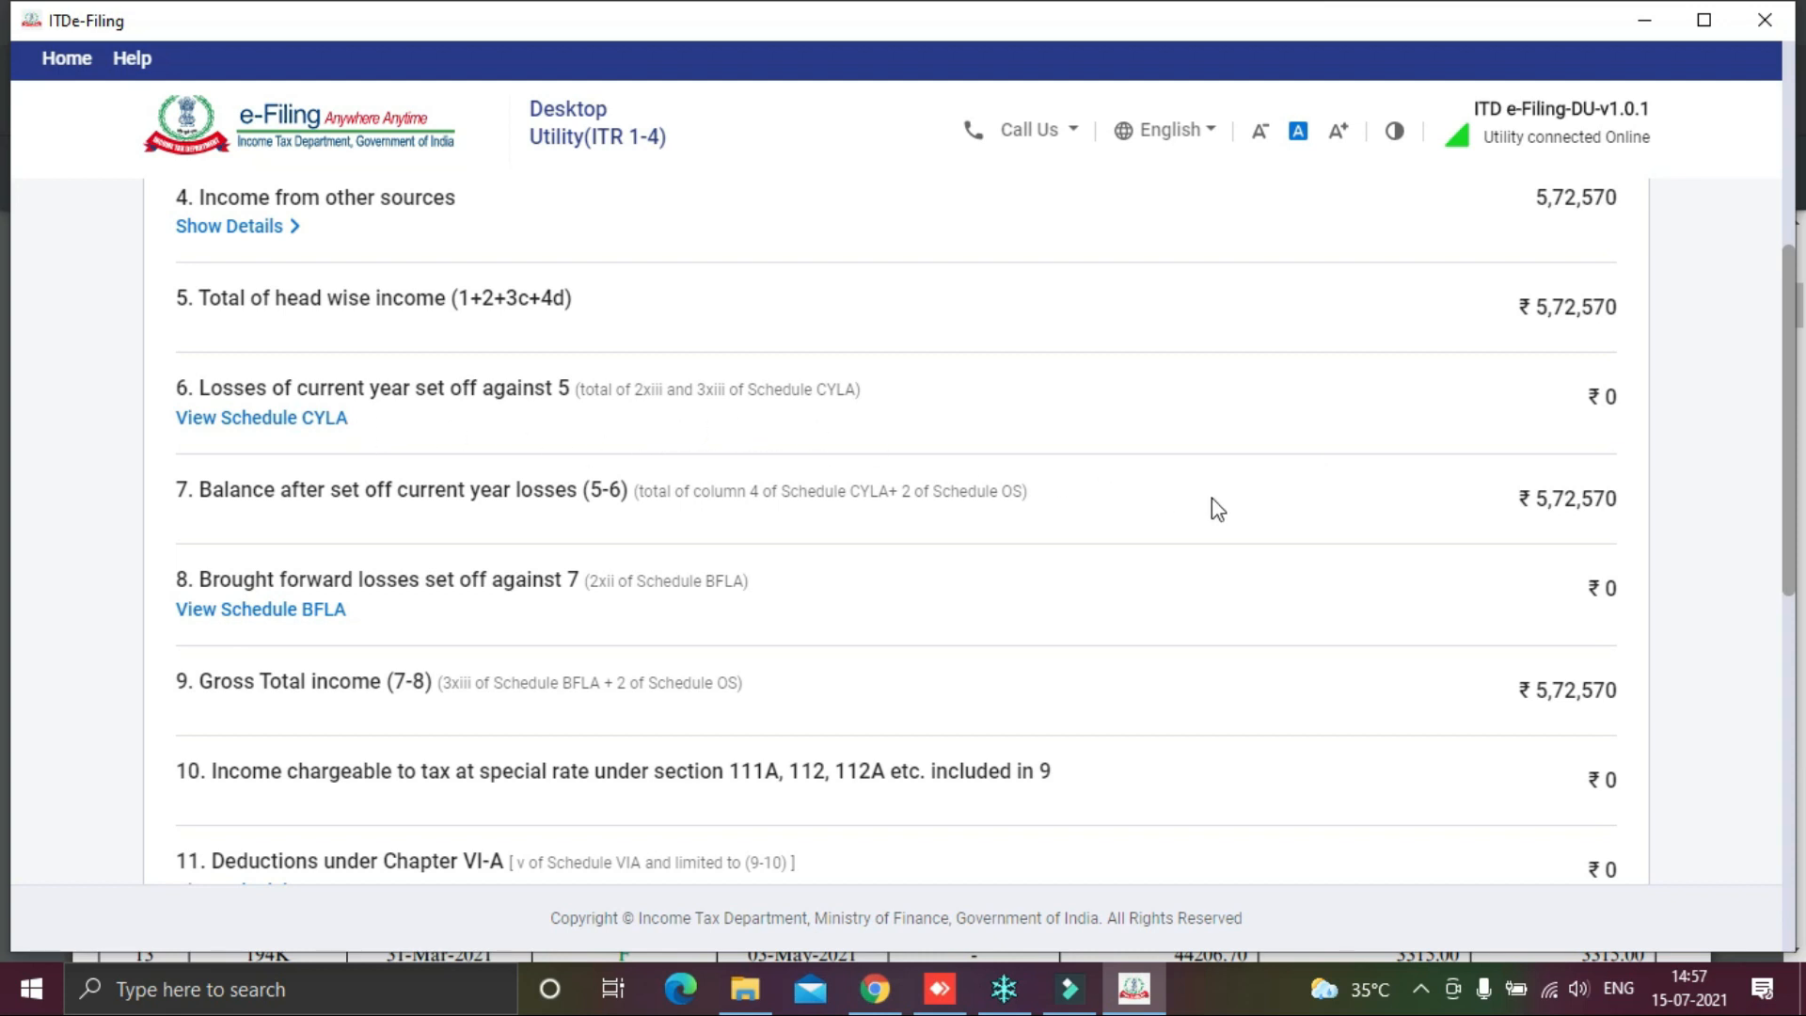
scroll(1553, 508, "down", 2)
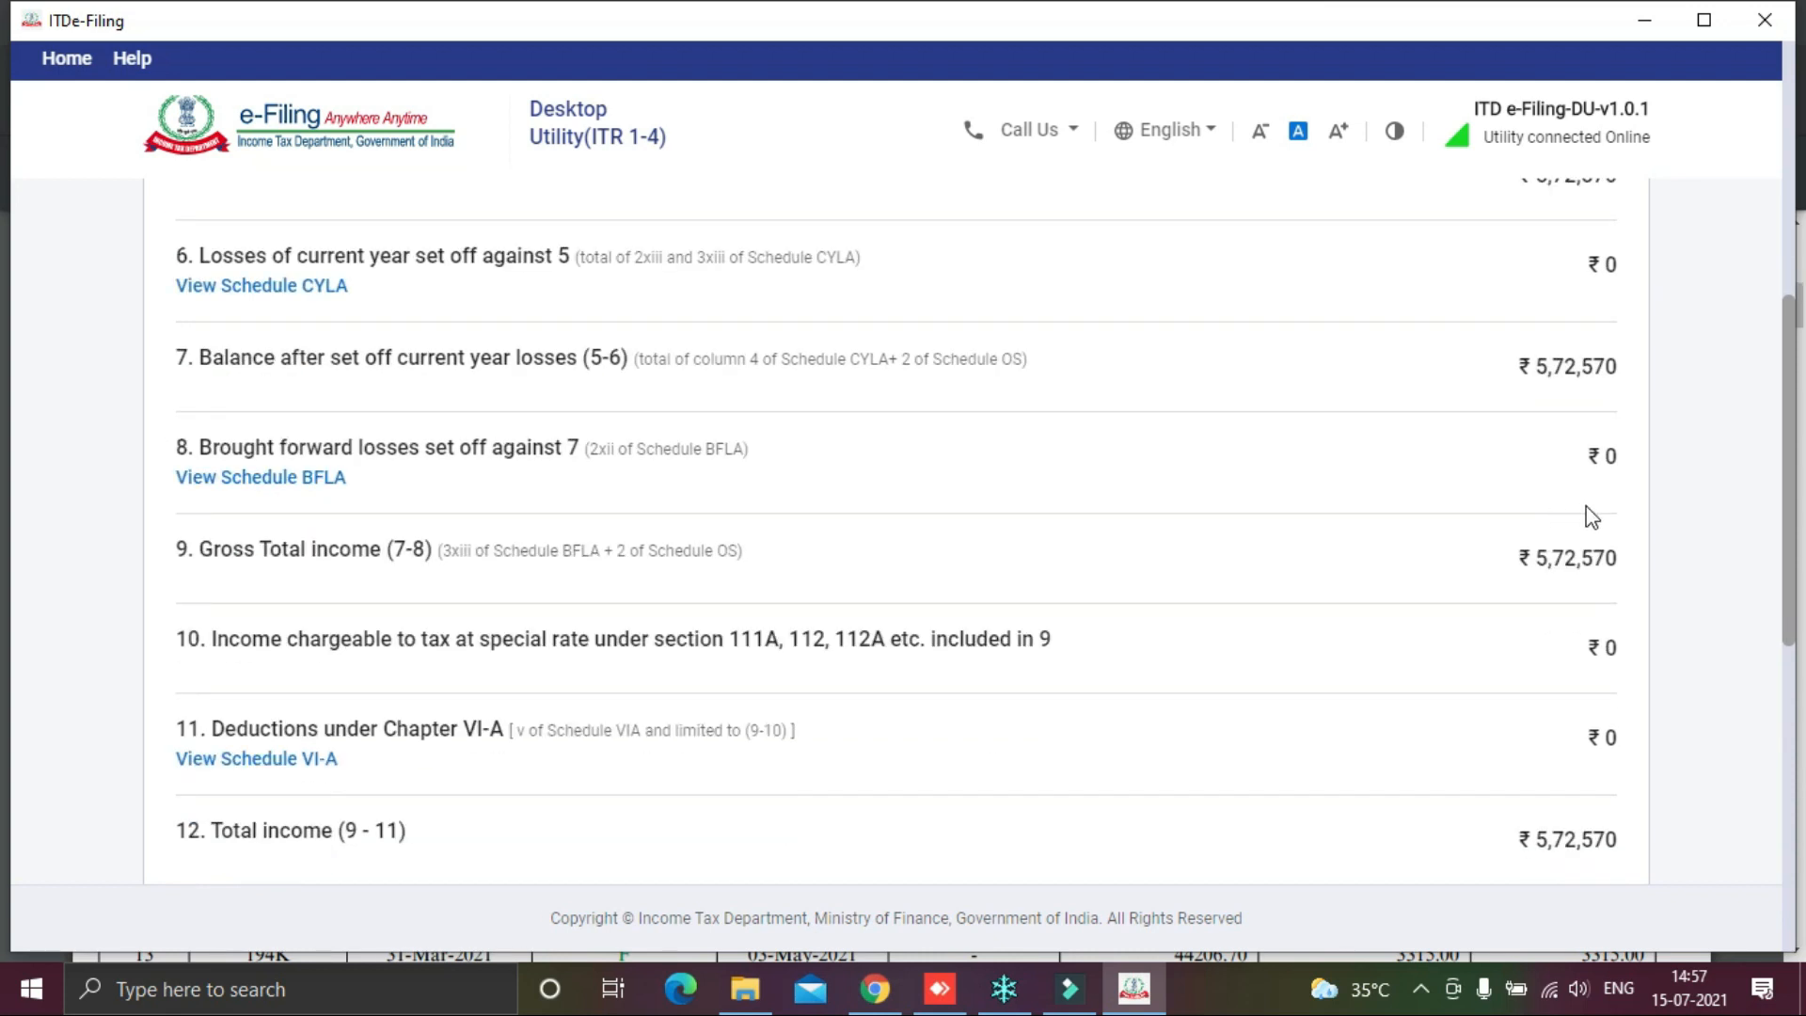
scroll(1594, 517, "down", 4)
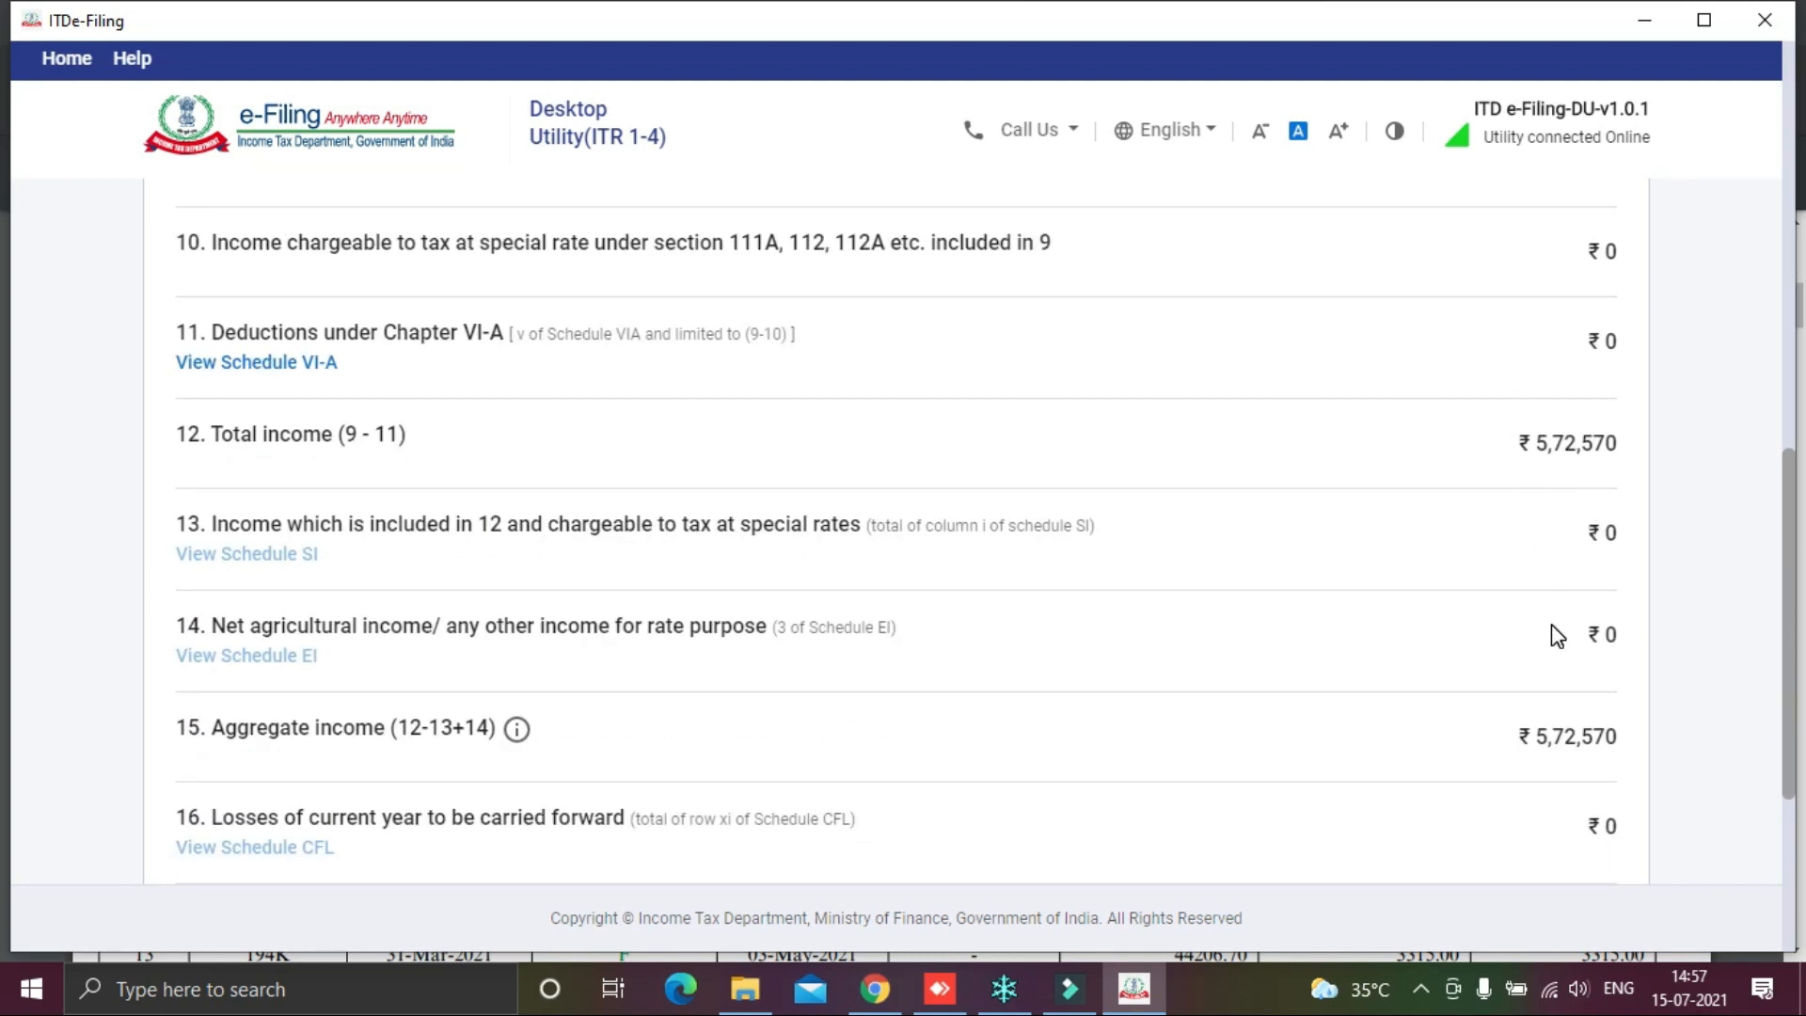
scroll(1553, 635, "down", 2)
scroll(1558, 637, "down", 2)
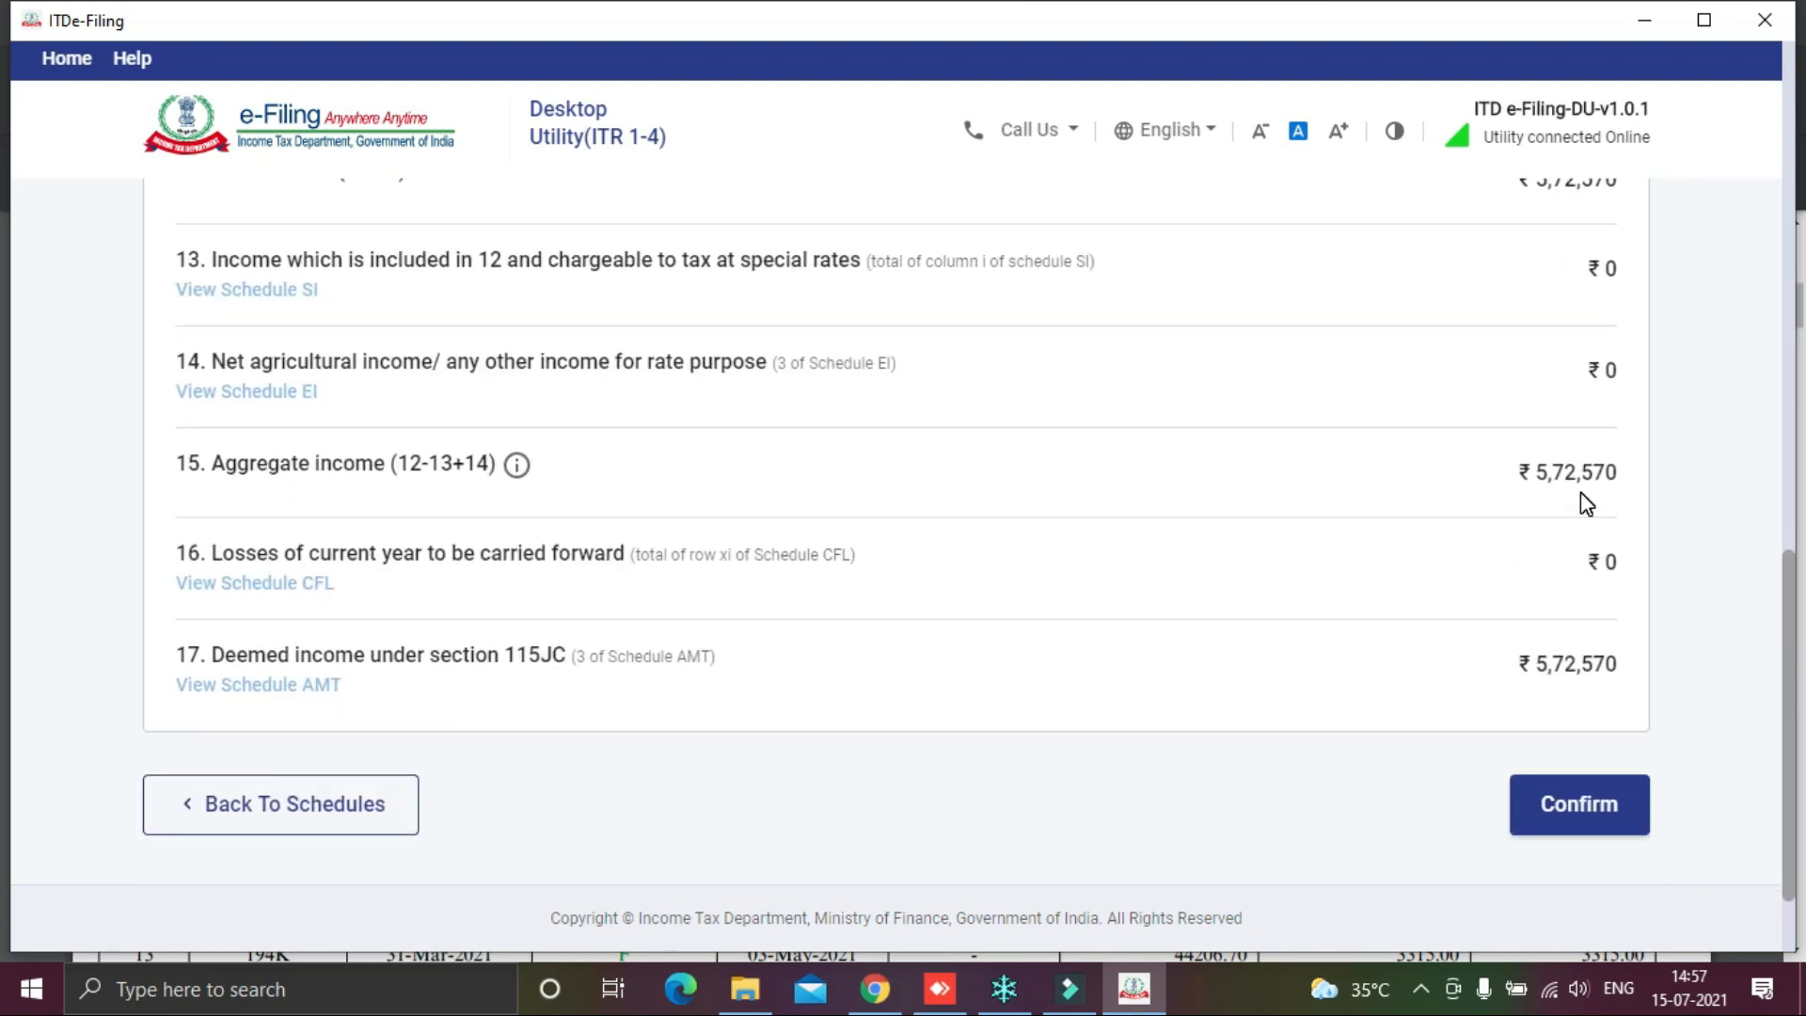
scroll(1561, 606, "down", 1)
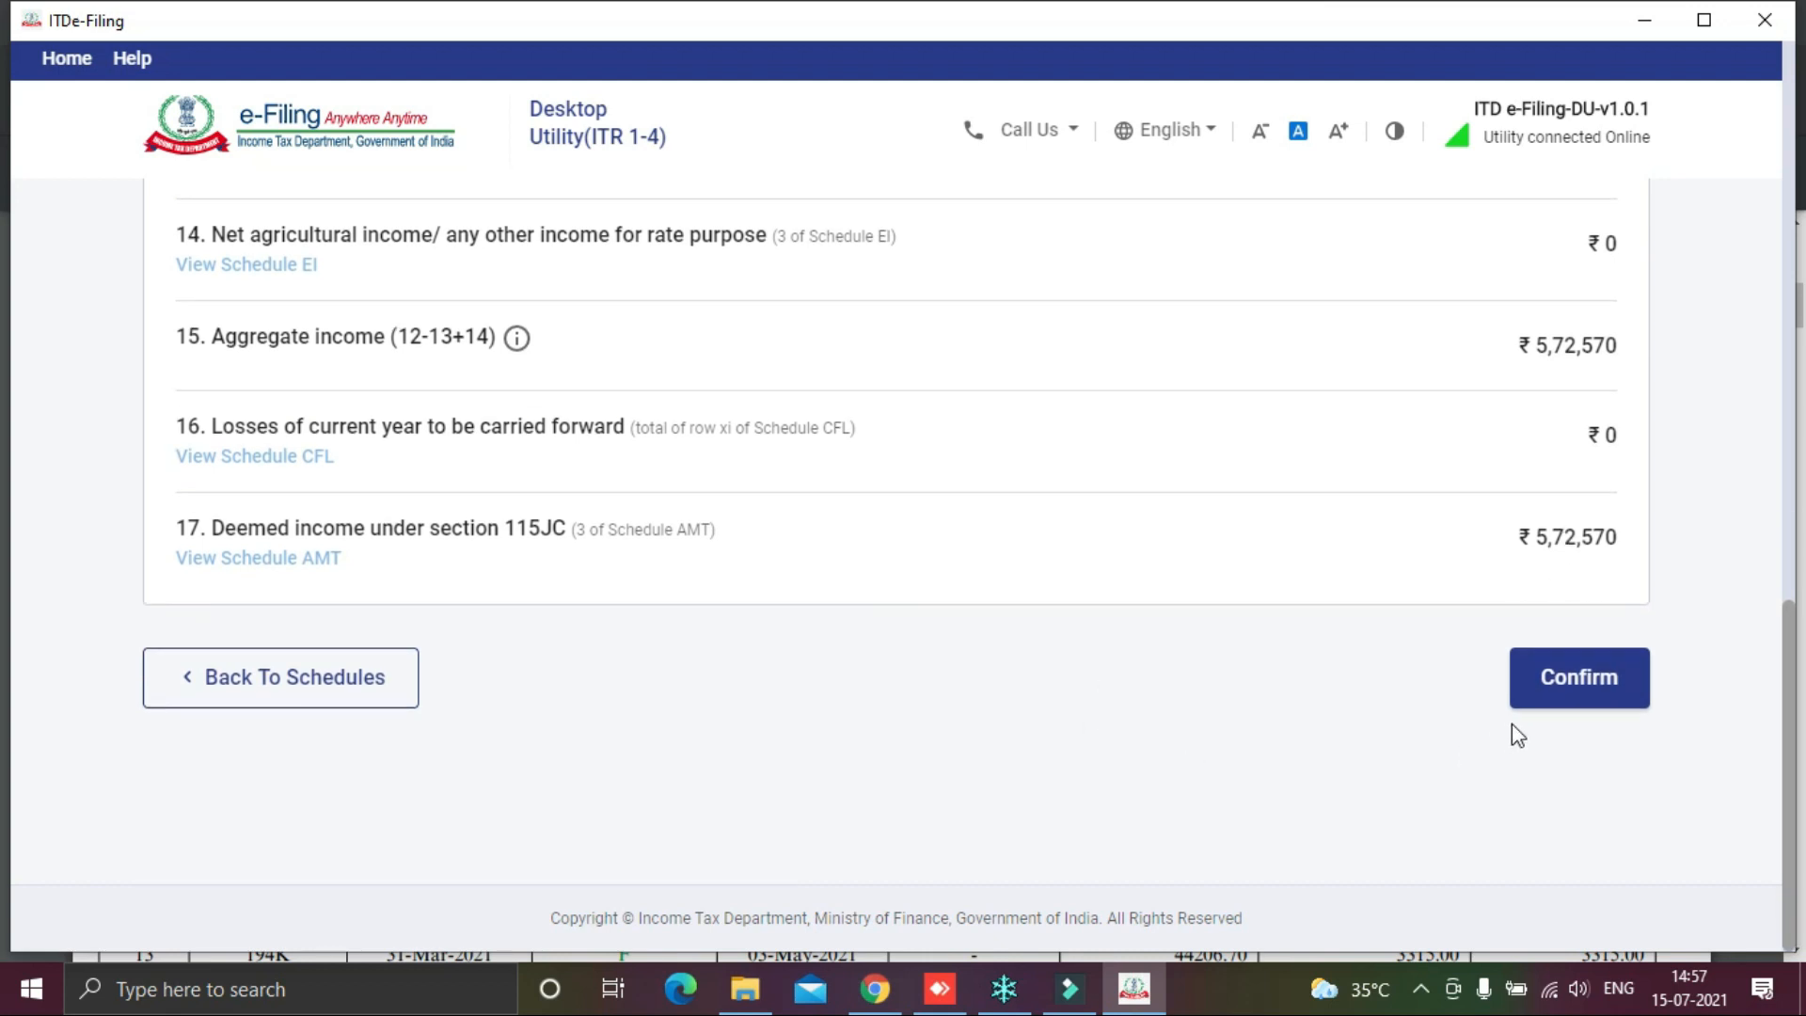
left_click(1609, 681)
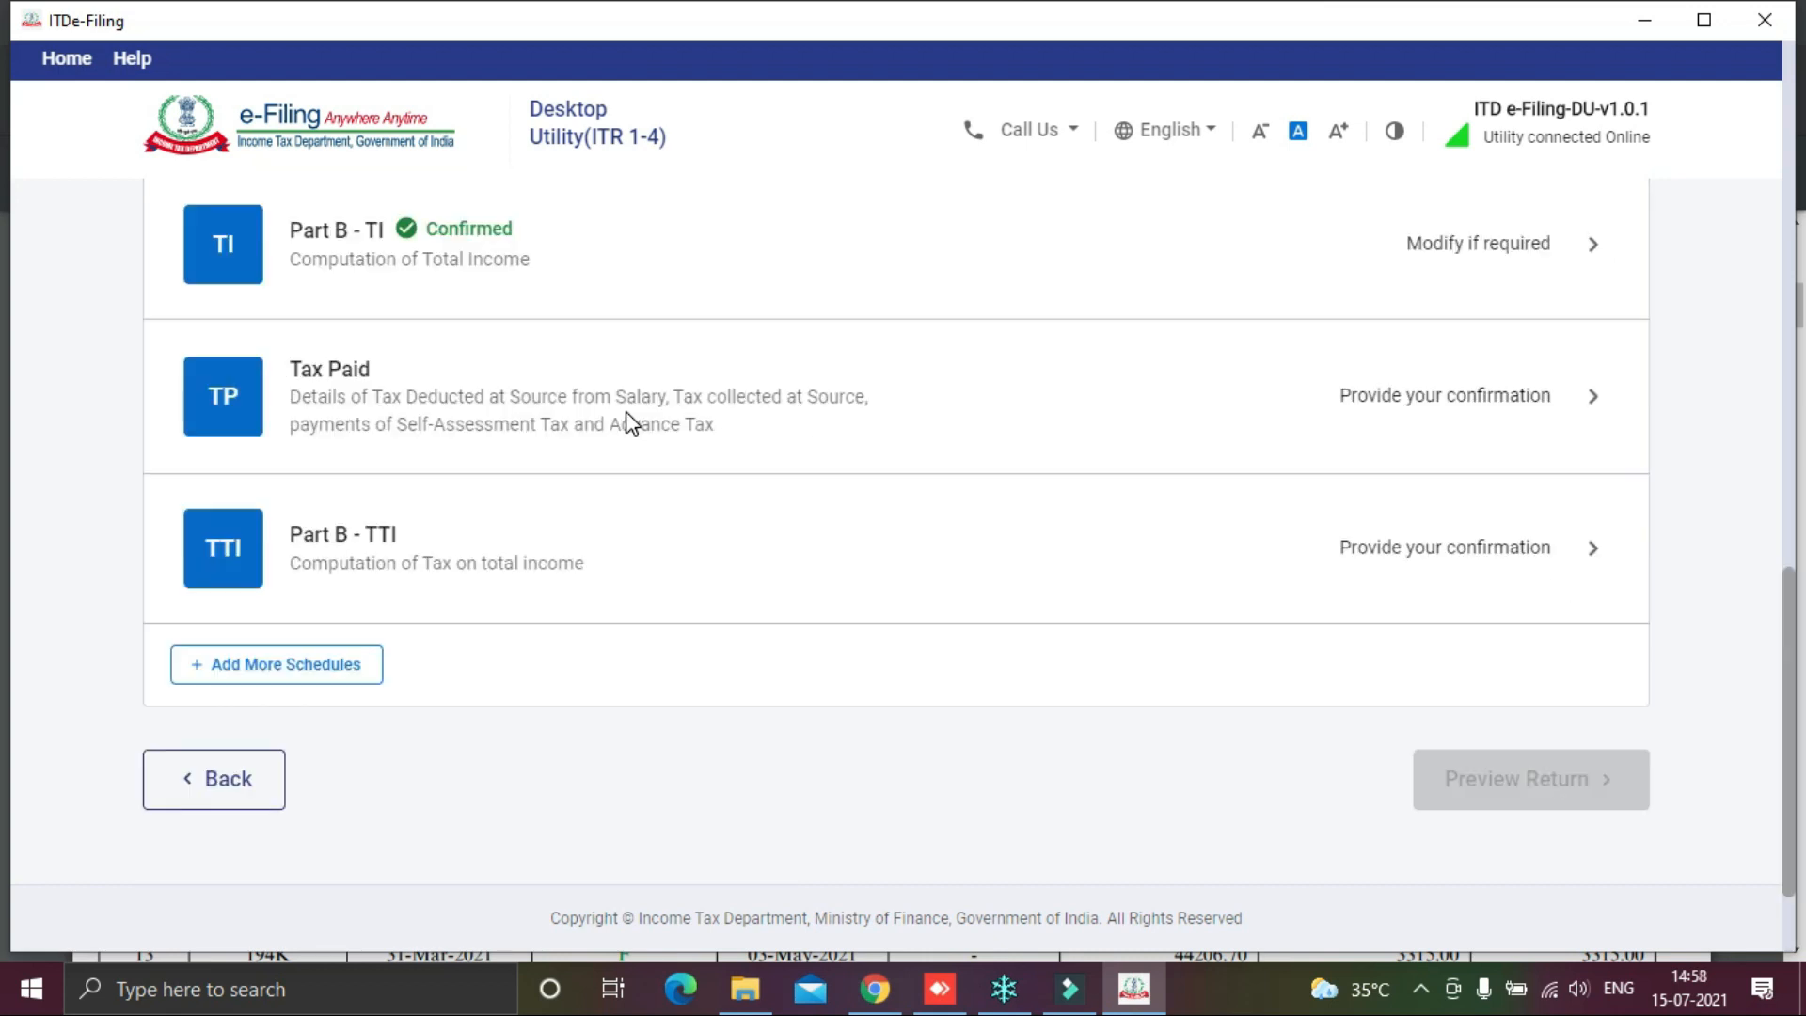
Step: Open the Tax Paid schedule and expand the TDS 2 deductor details
scroll(1210, 404, "up", 1)
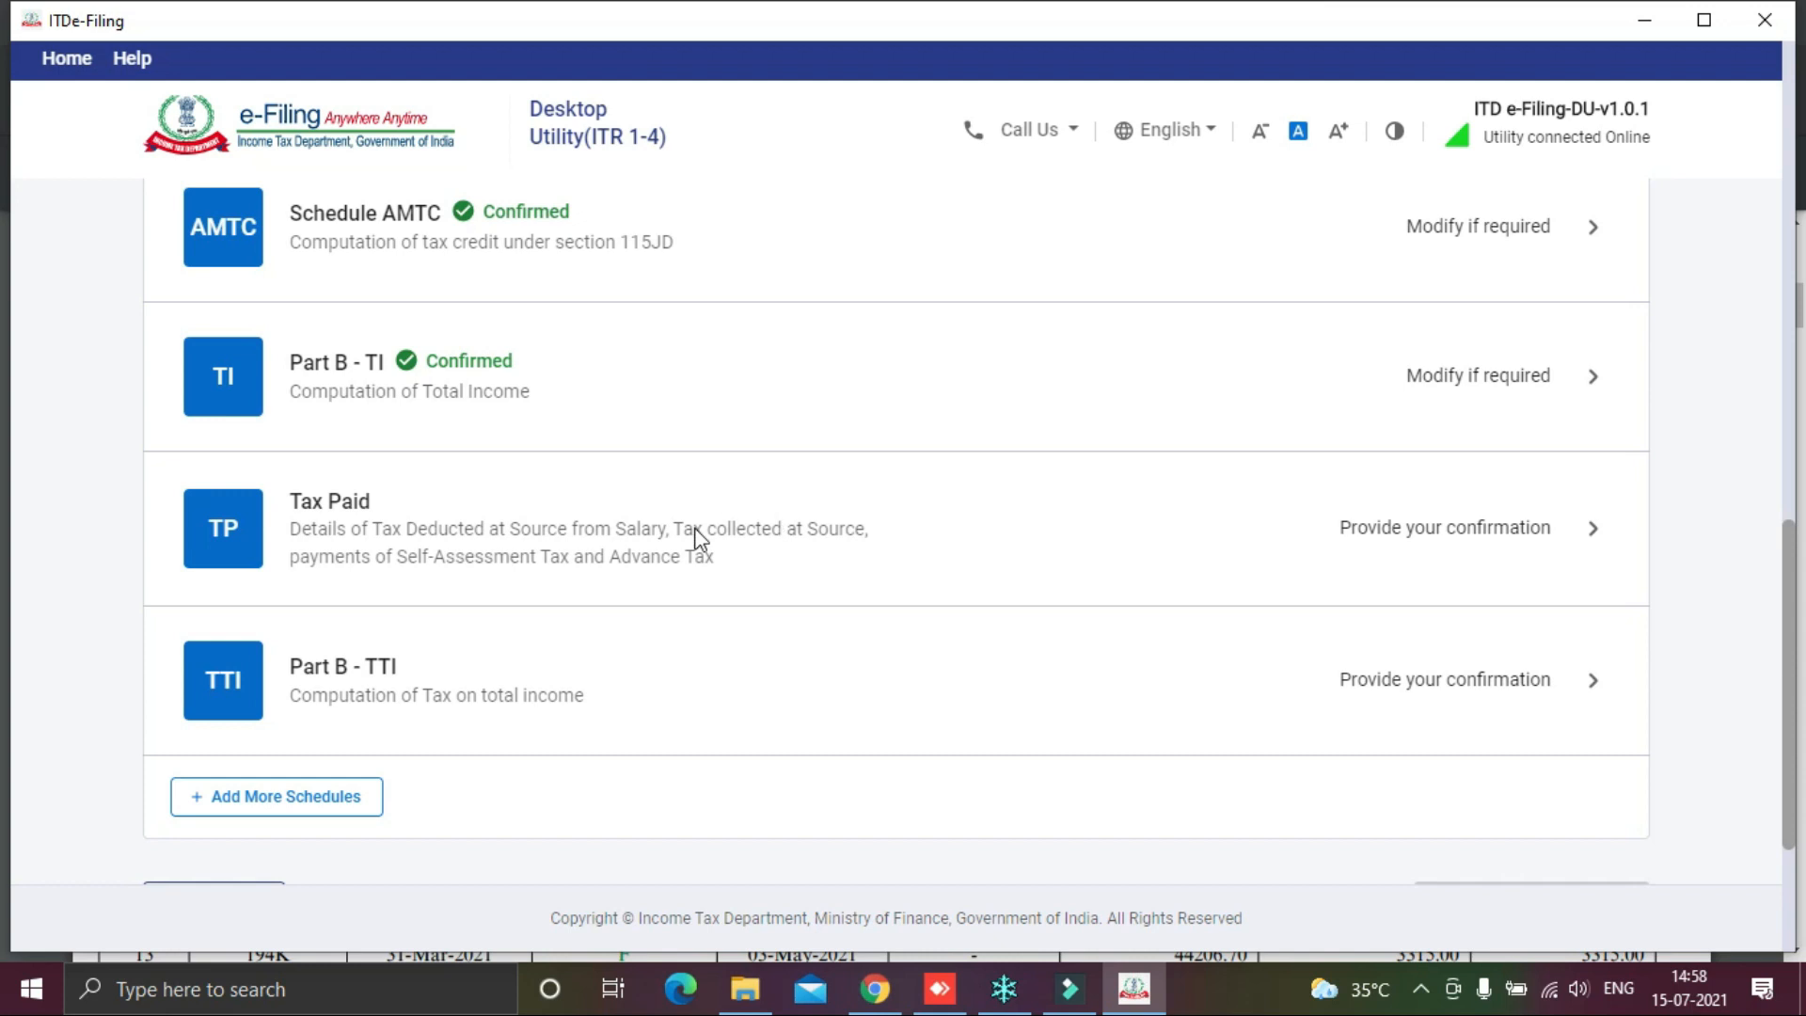
left_click(1473, 537)
scroll(1469, 524, "down", 5)
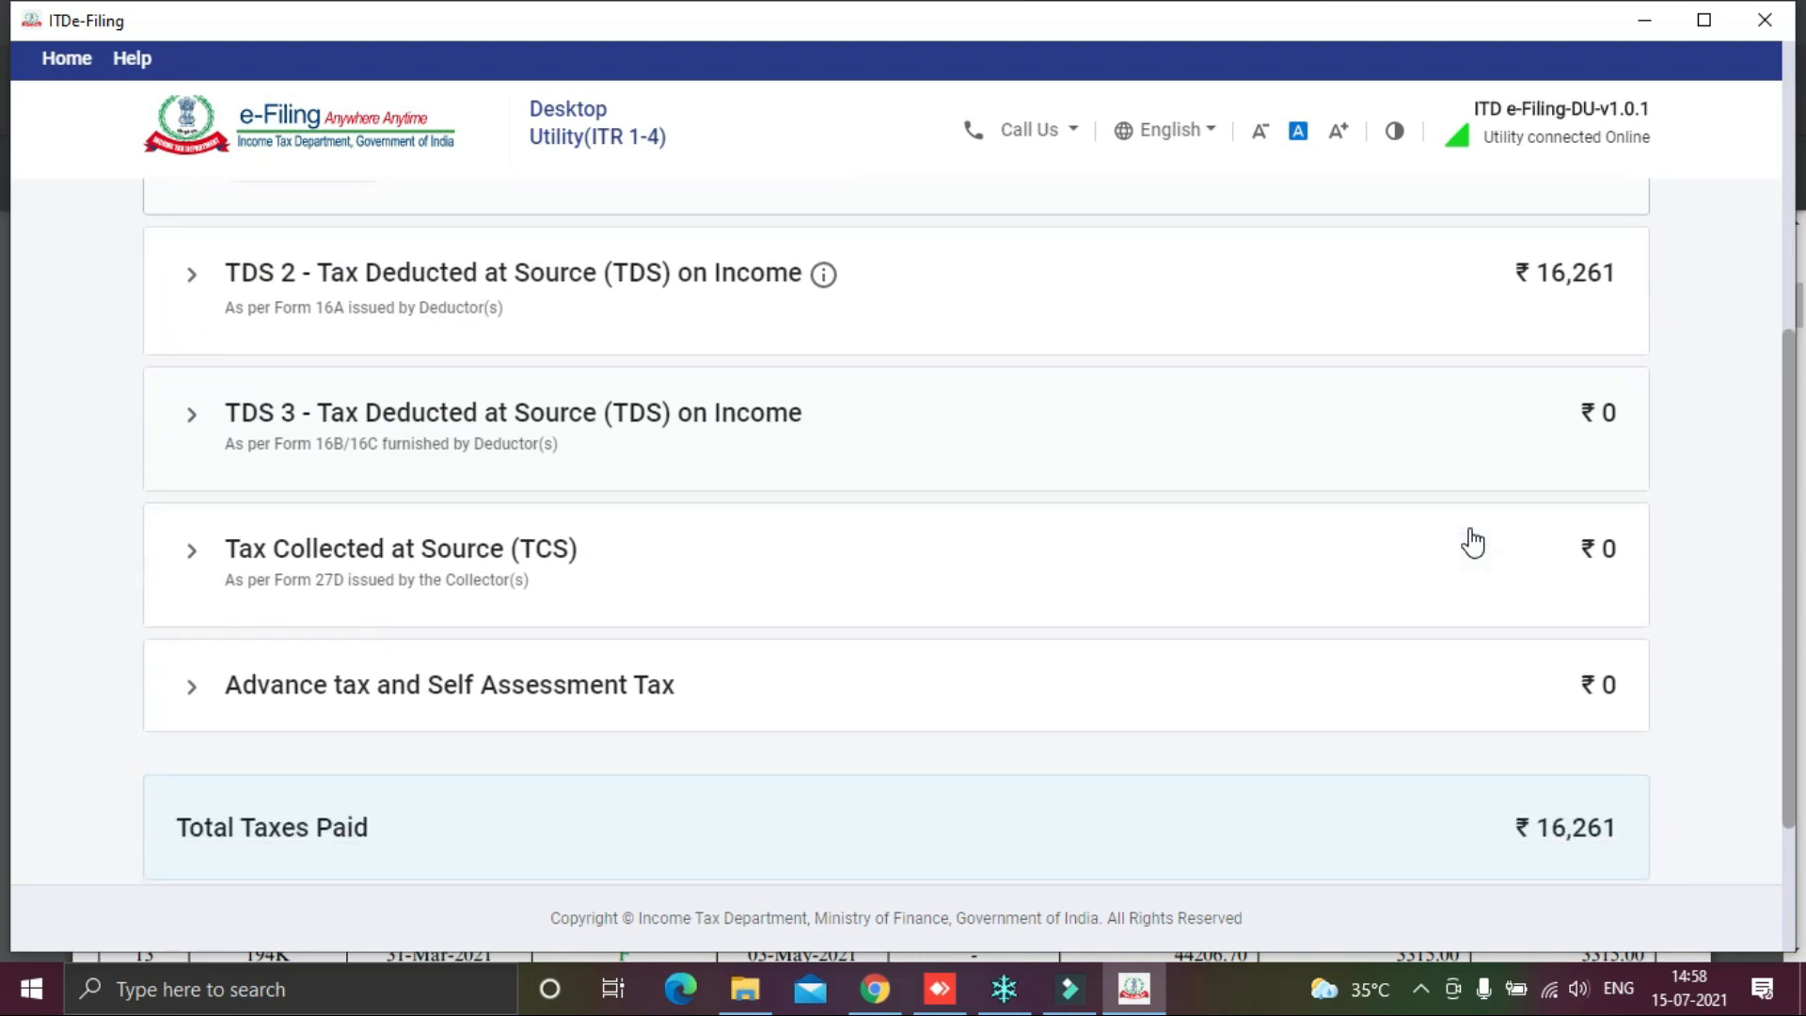
scroll(1473, 543, "up", 1)
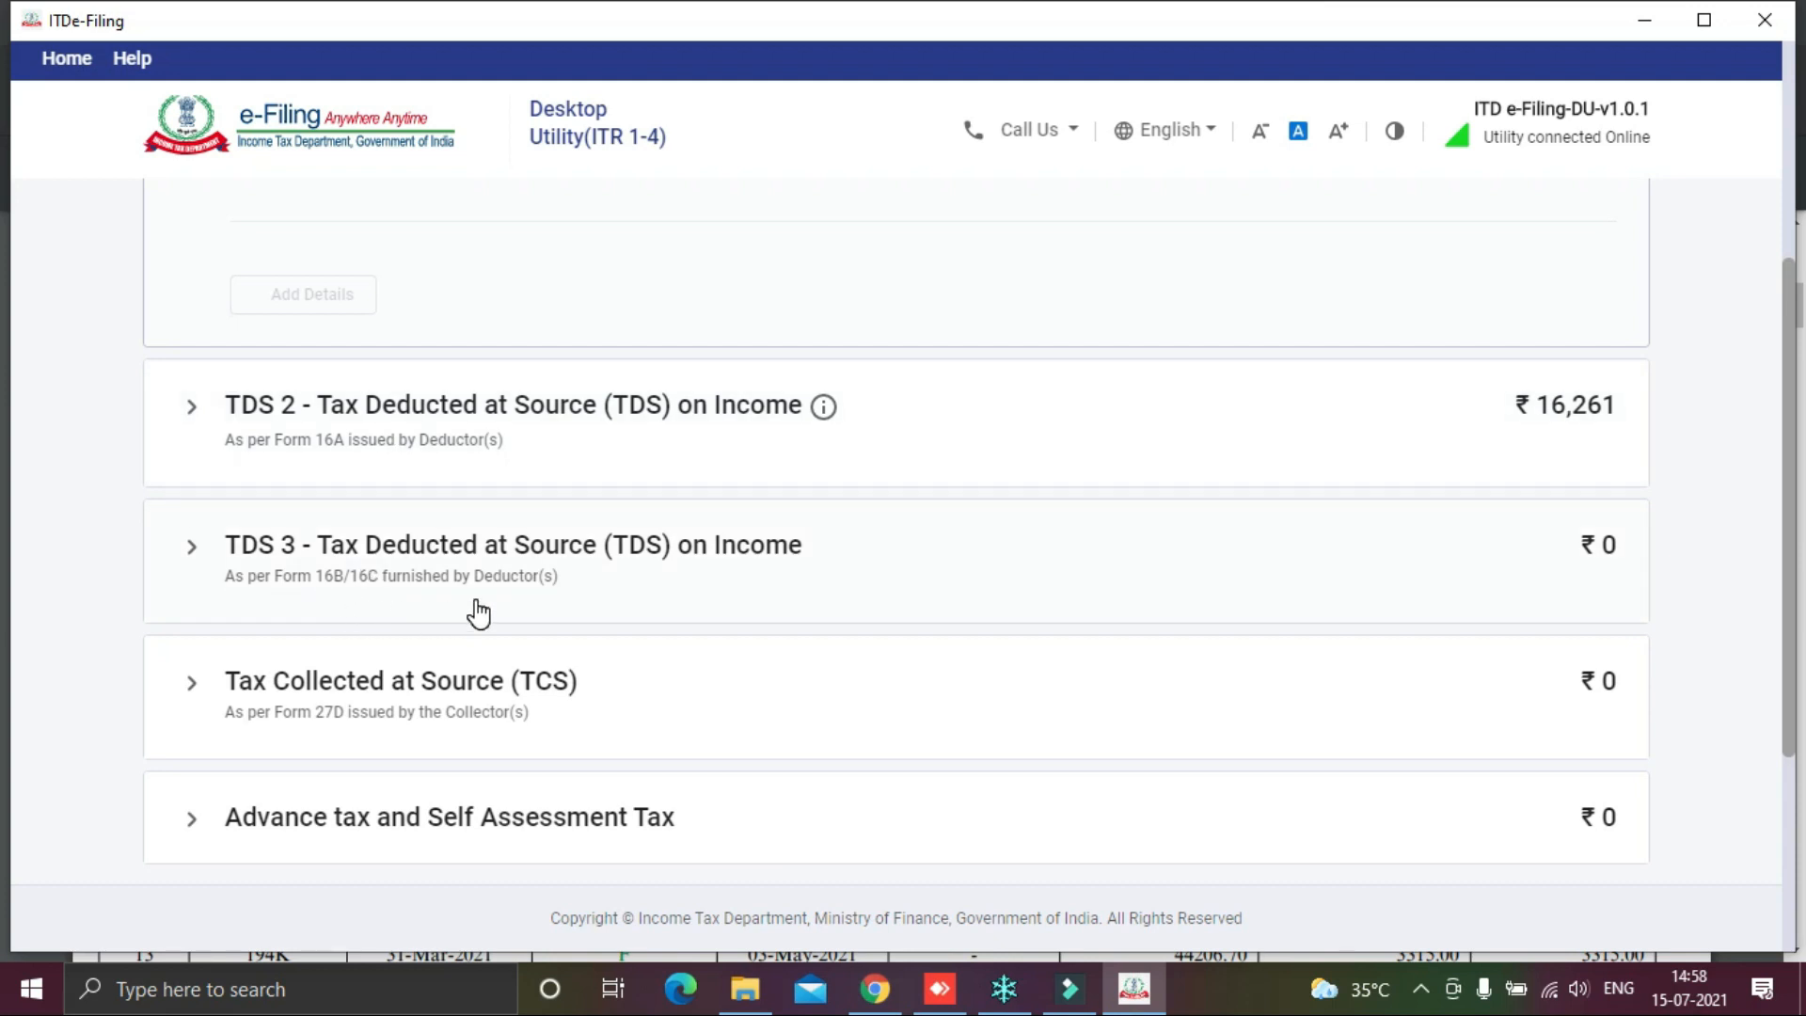
left_click(734, 410)
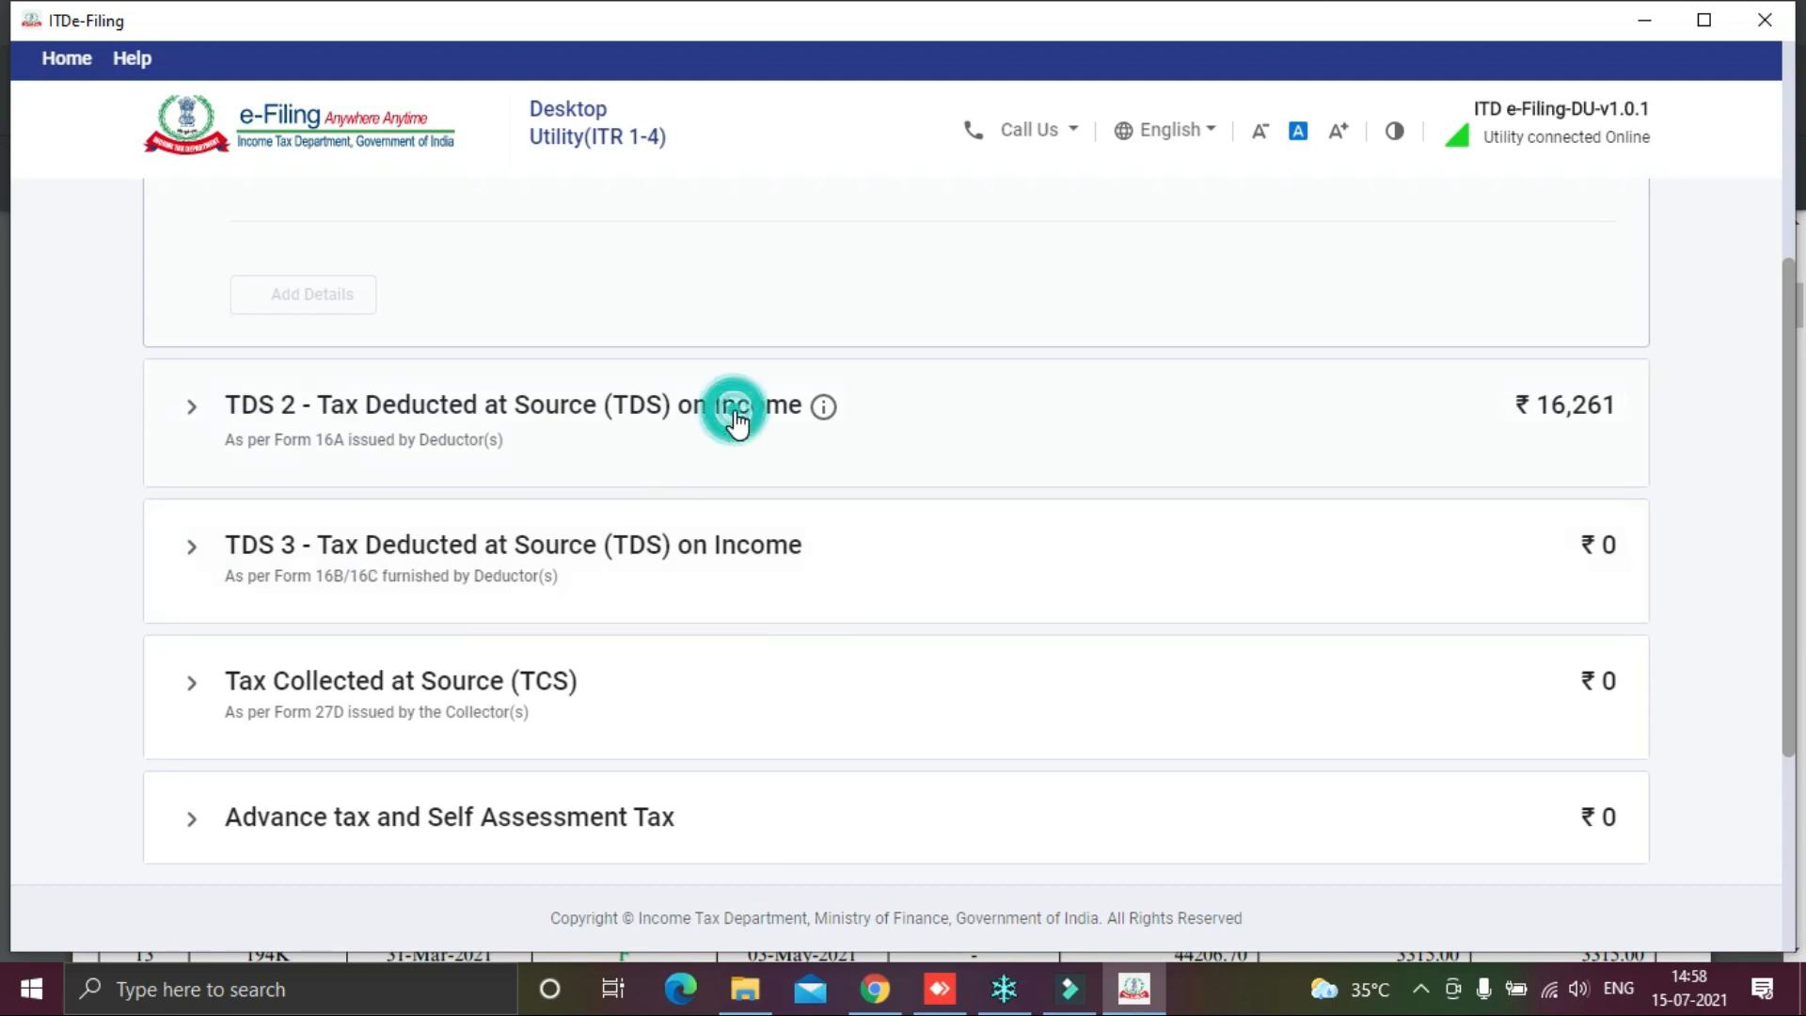
Step: Check the ₹16,261 TDS 2 entry against the Form 26AS PDF and select its first row
scroll(804, 482, "down", 3)
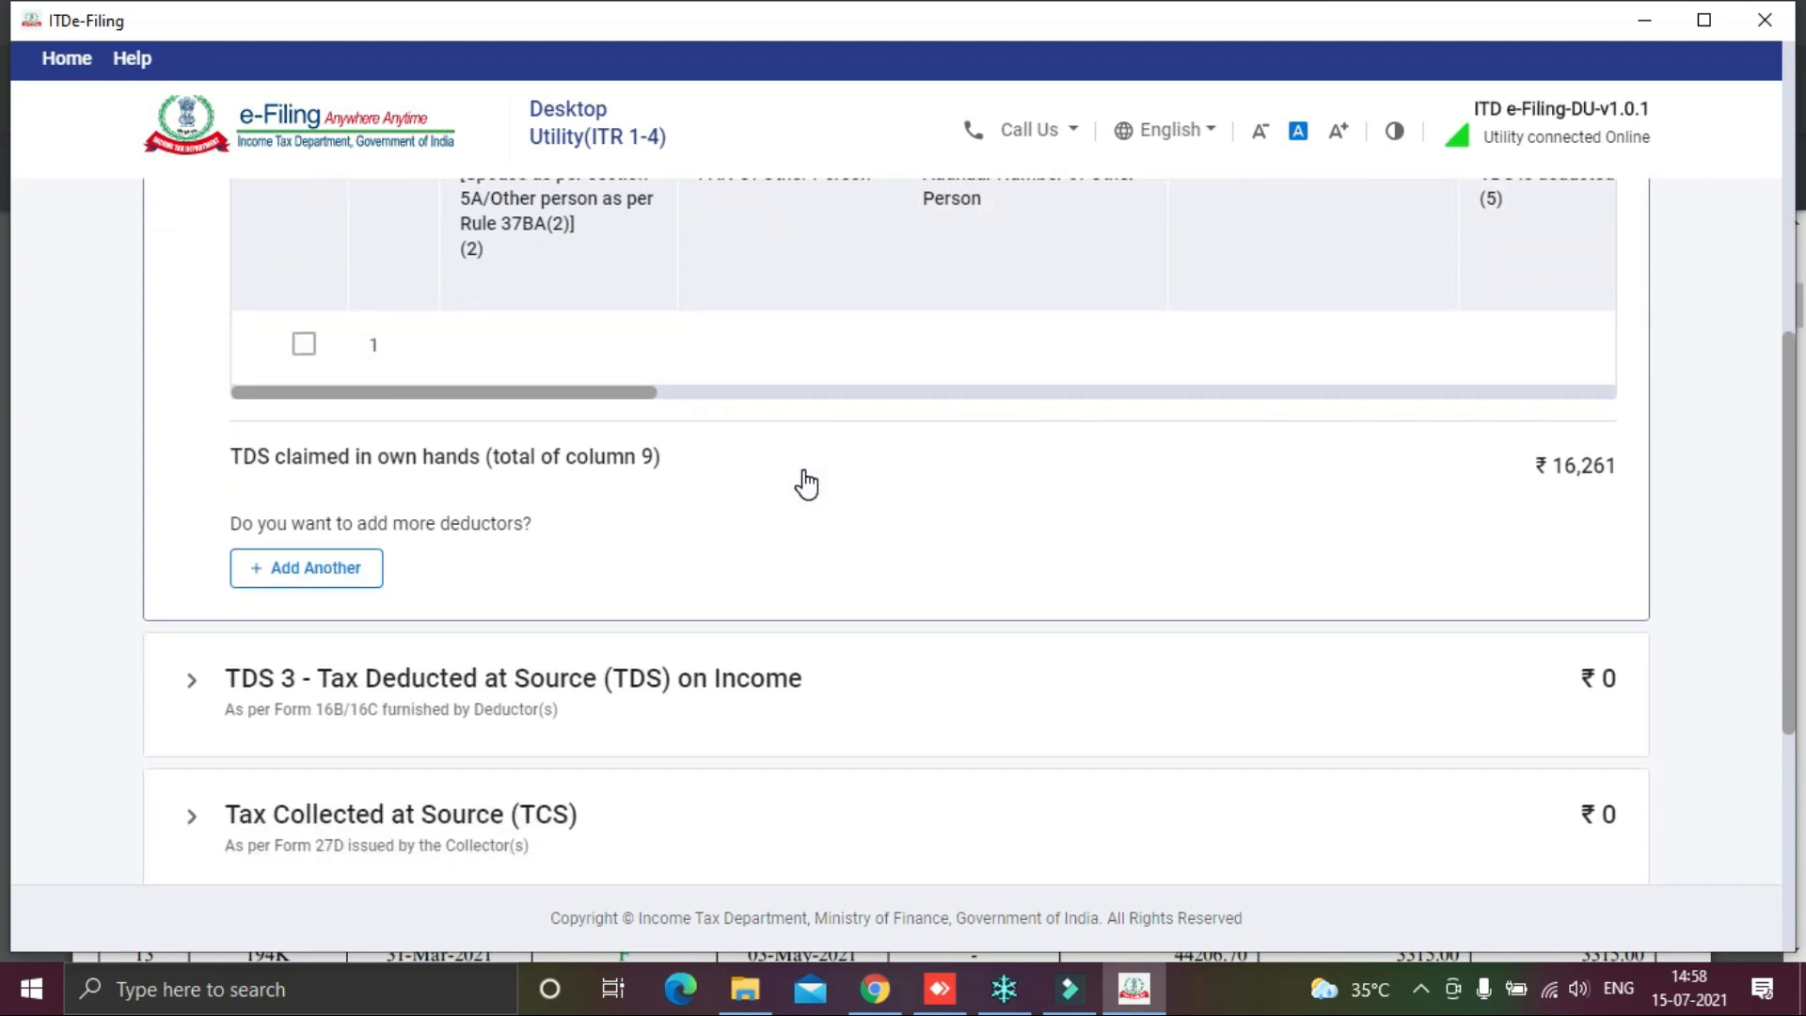
scroll(806, 484, "up", 2)
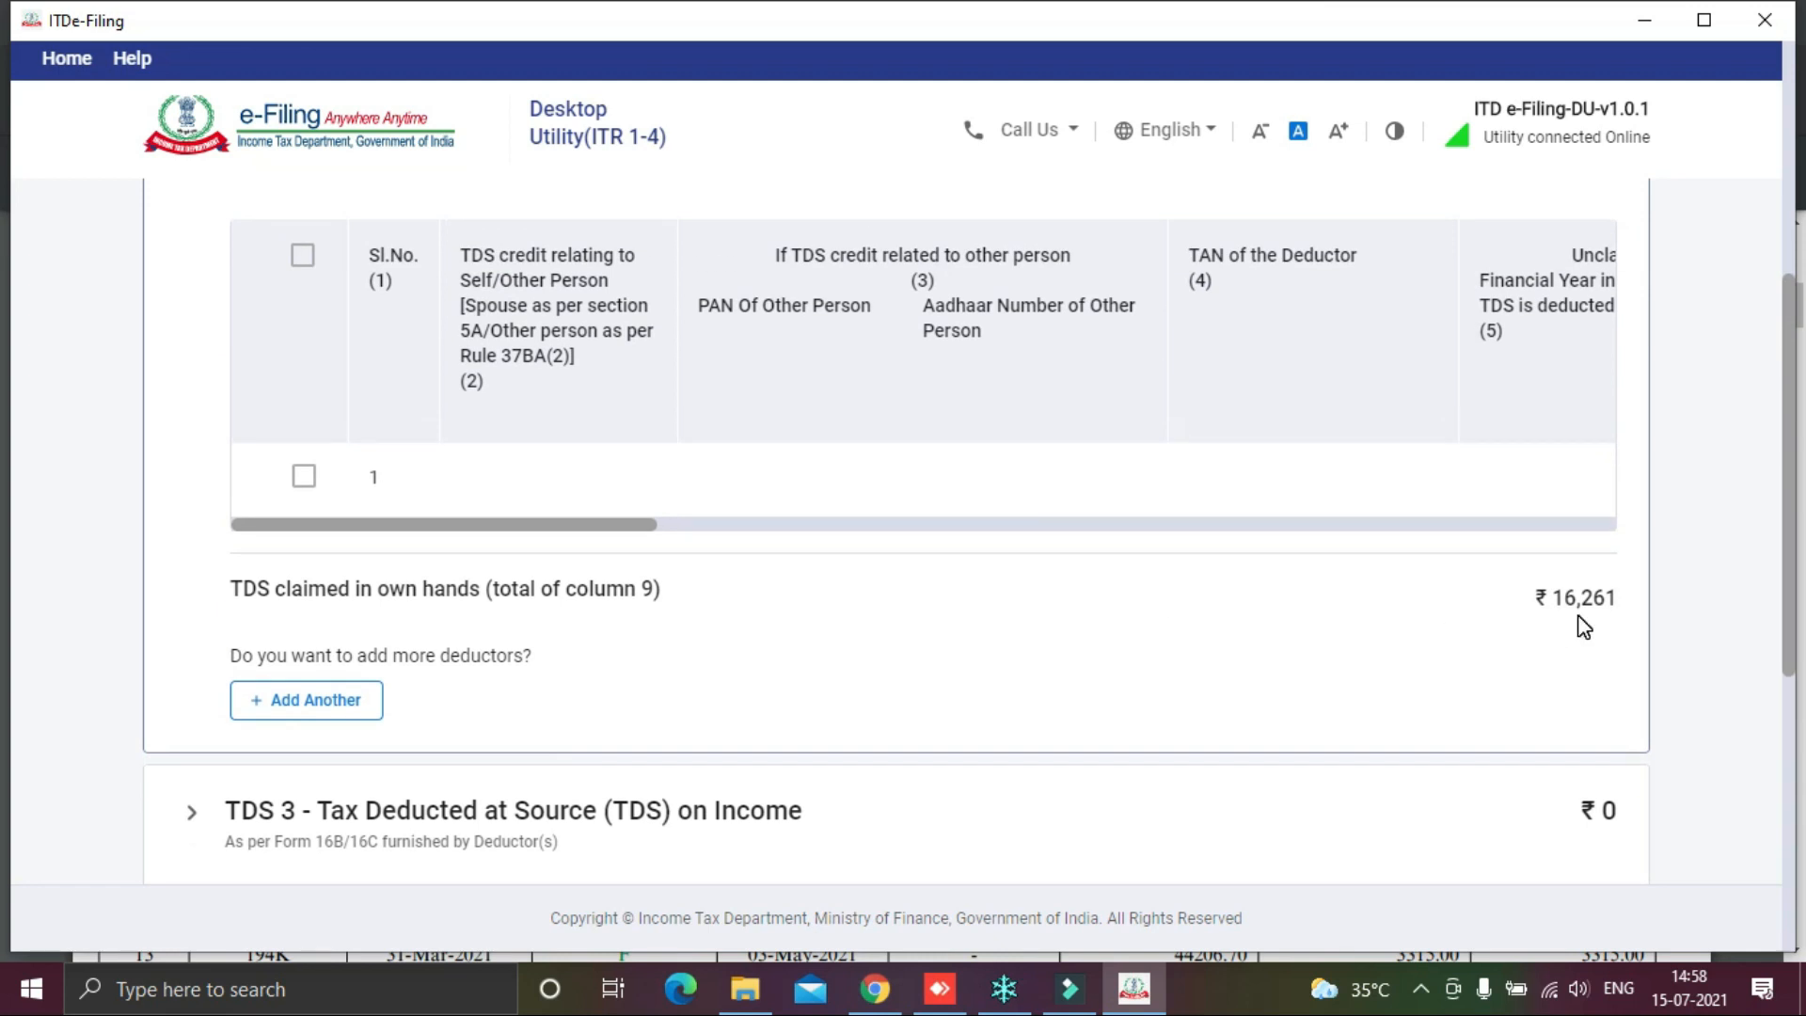
key("alt+Tab")
scroll(1364, 349, "up", 1)
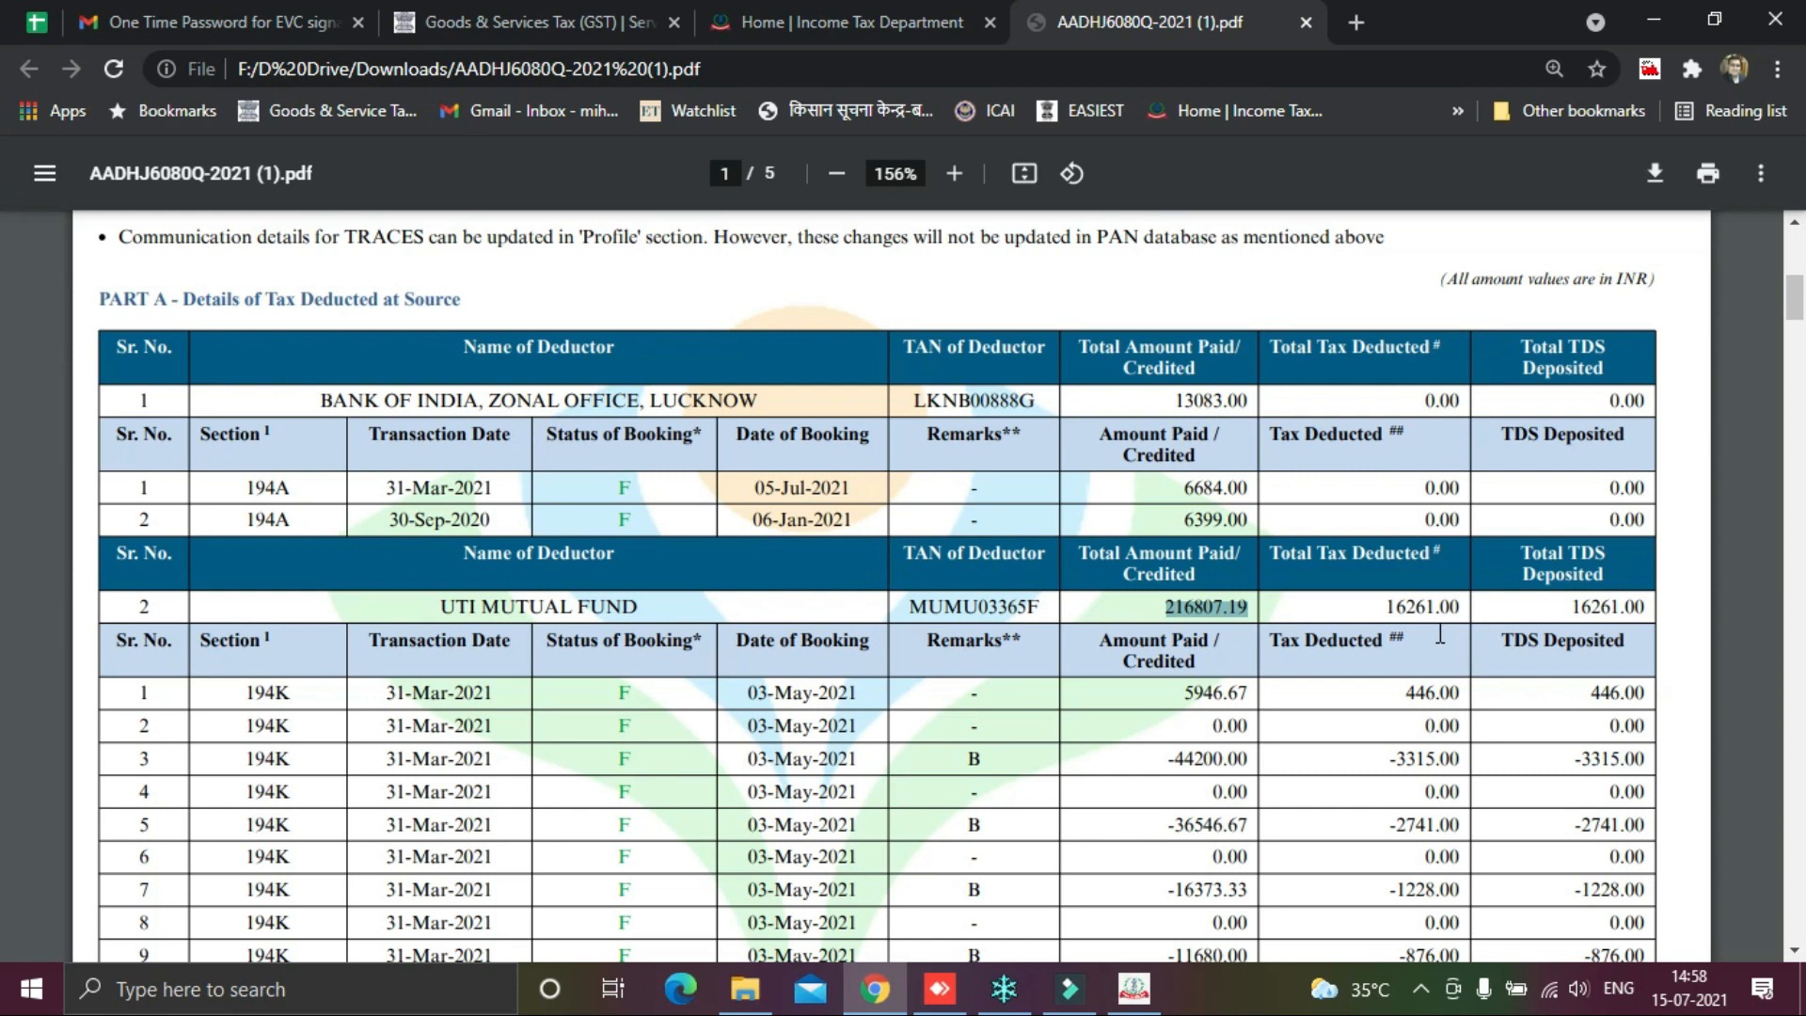
key("alt+Tab")
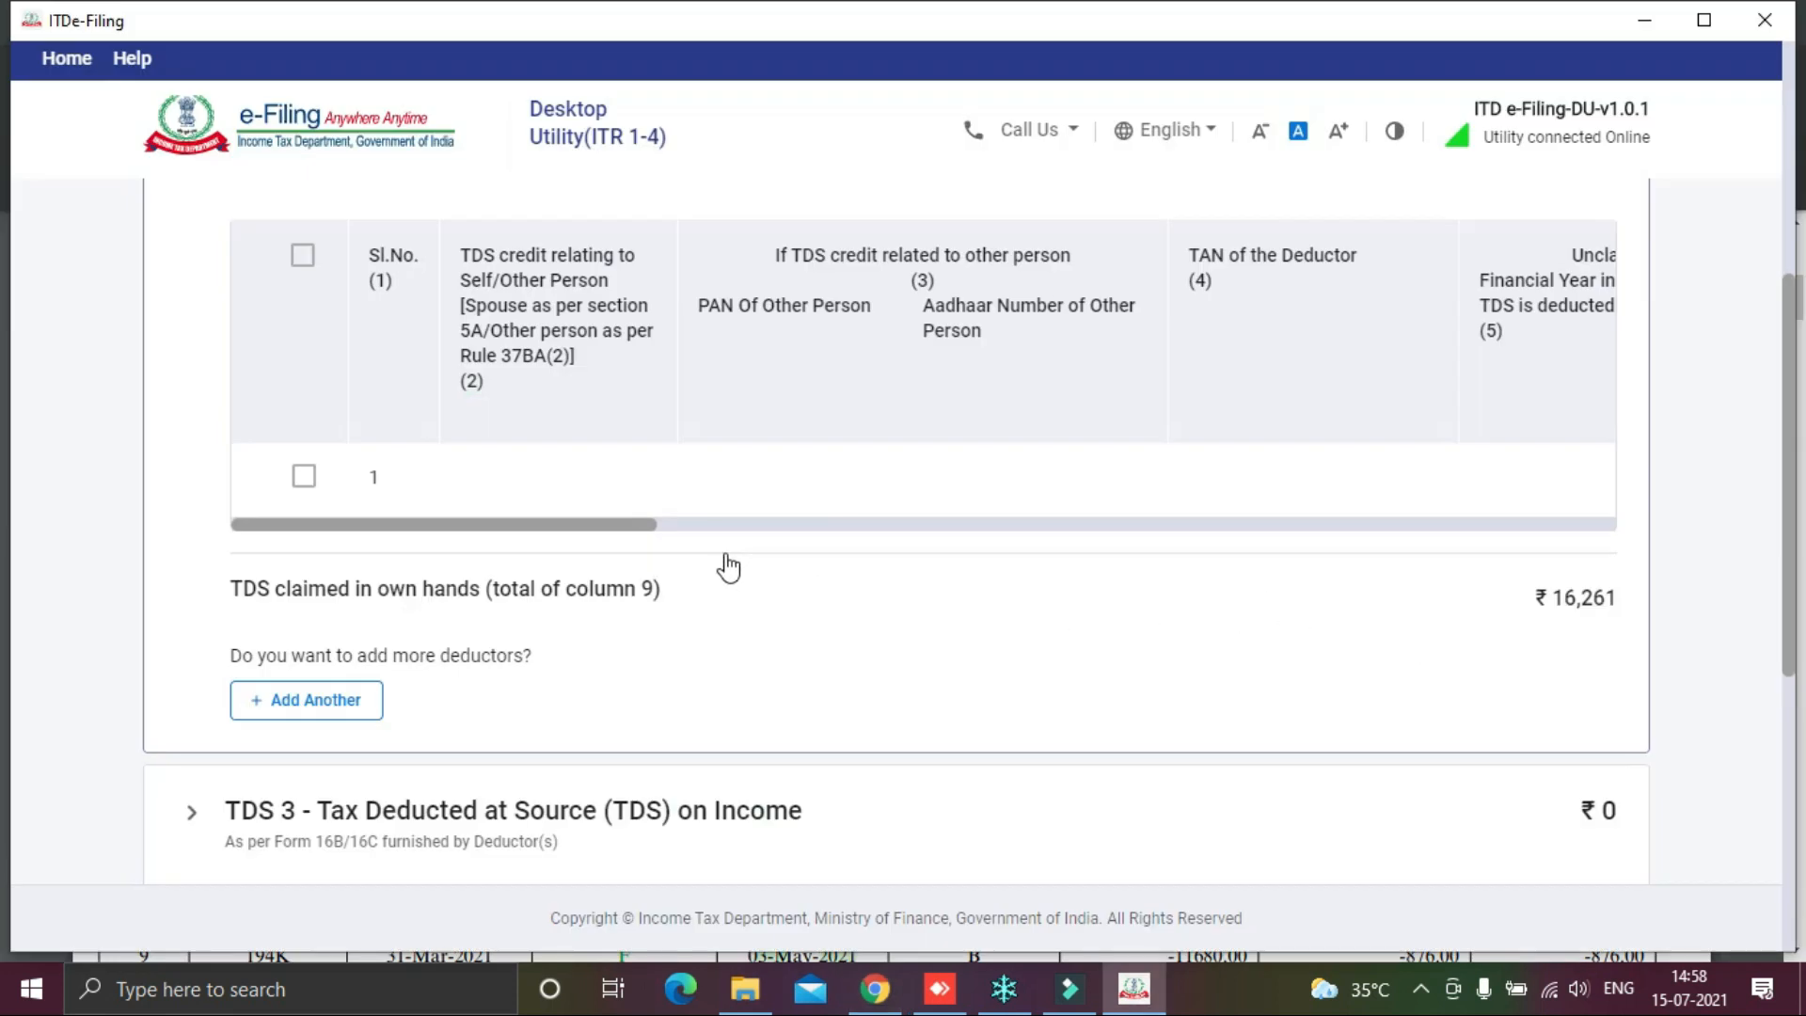
scroll(620, 496, "down", 1)
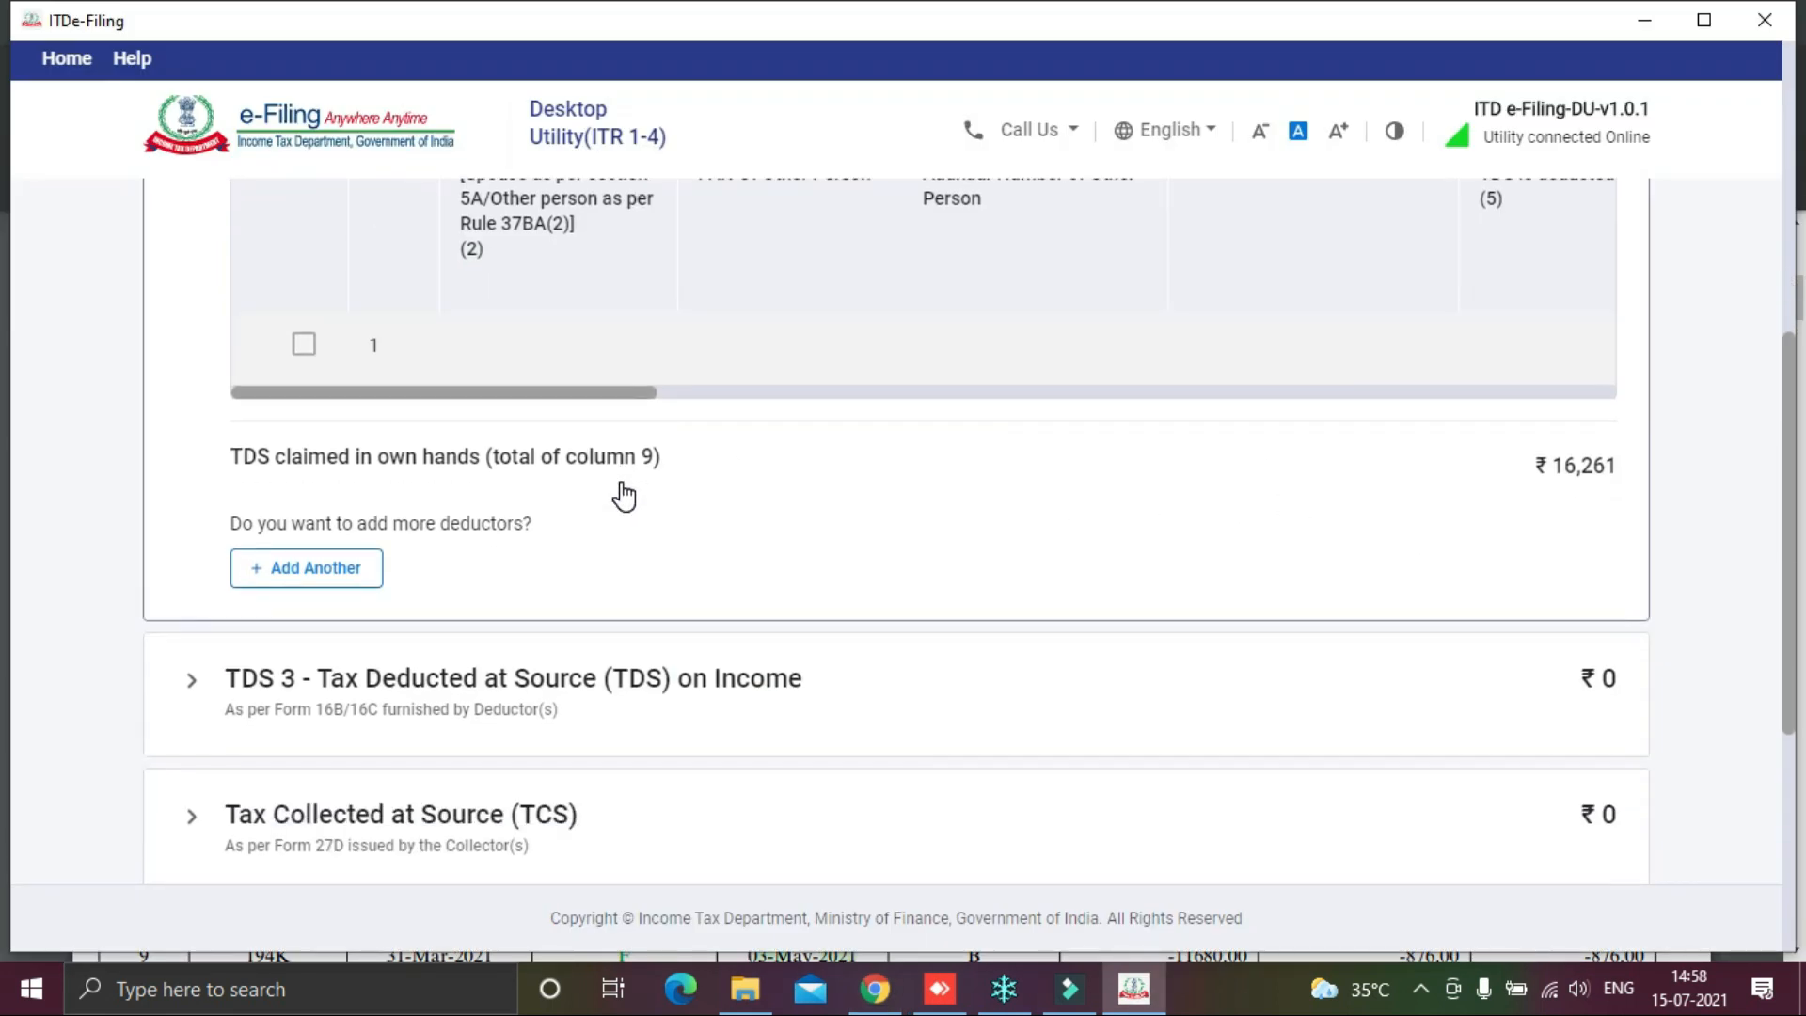
scroll(624, 495, "up", 1)
left_click_drag(568, 529, 480, 536)
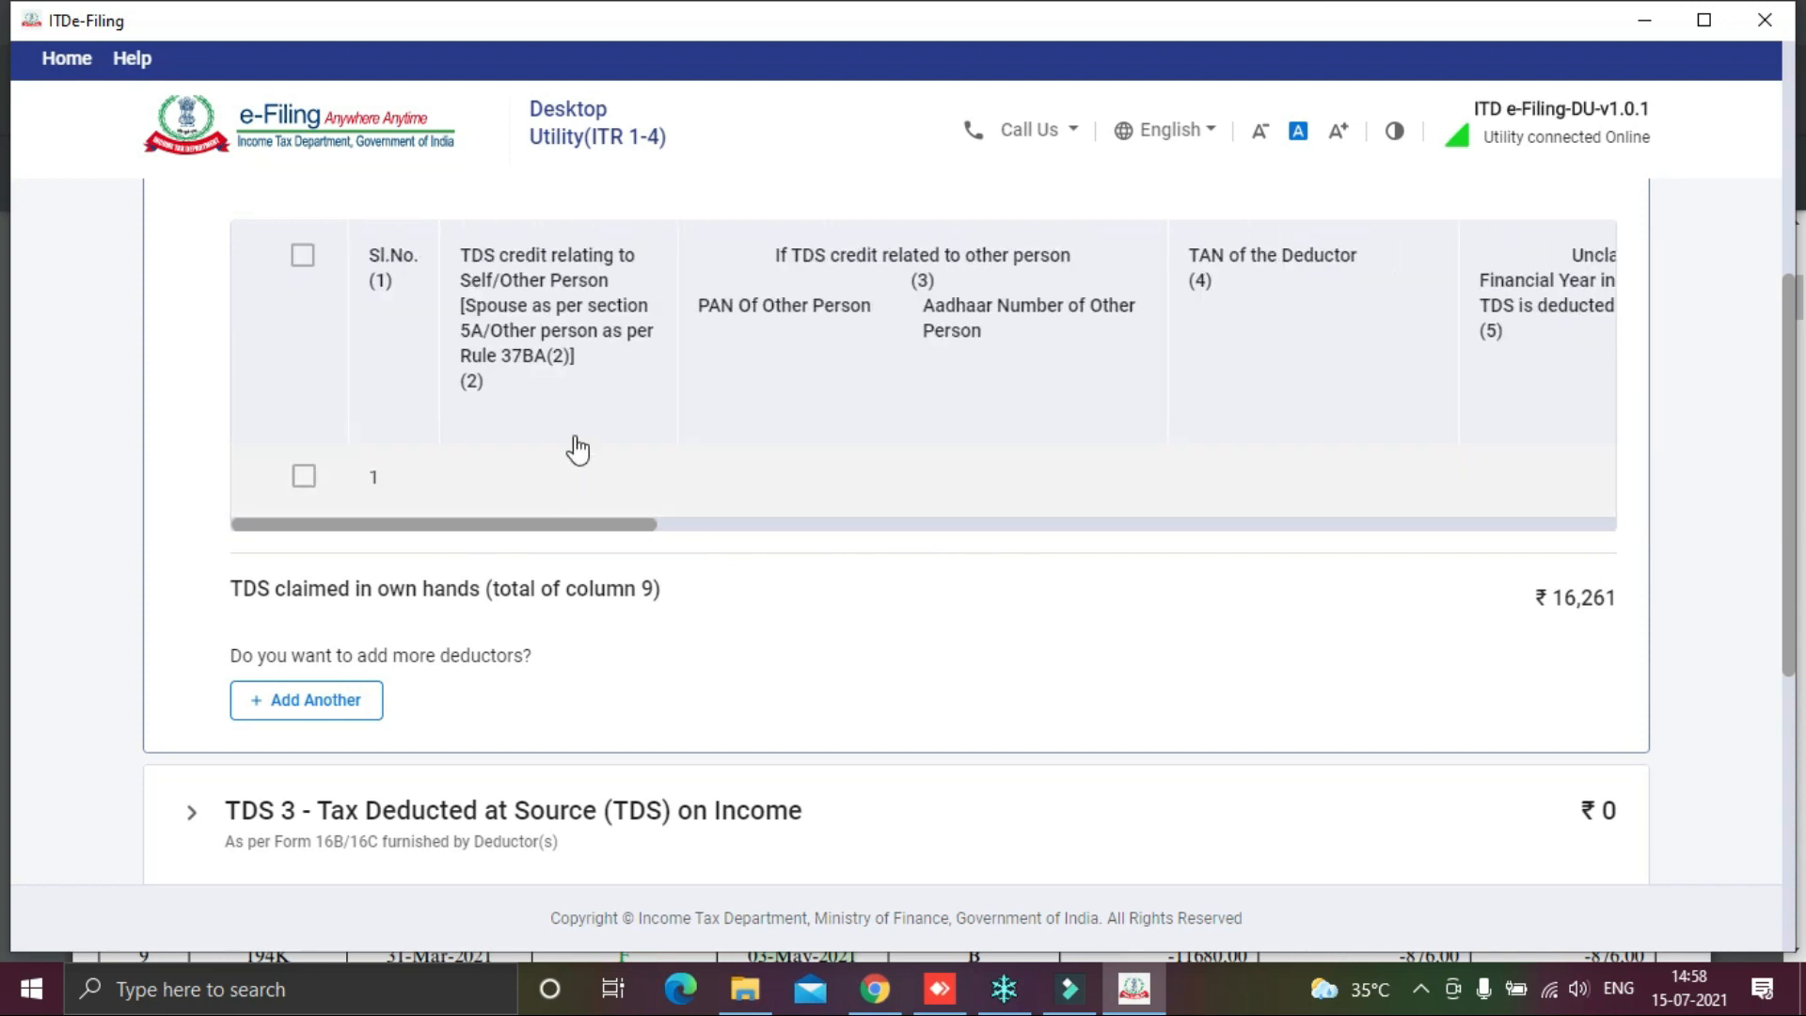
scroll(950, 480, "up", 2)
left_click(1462, 386)
left_click(310, 750)
Step: Mark the TDS credit as self and paste UTI Mutual Fund's TAN from the certificate as deductor TAN
left_click(1457, 393)
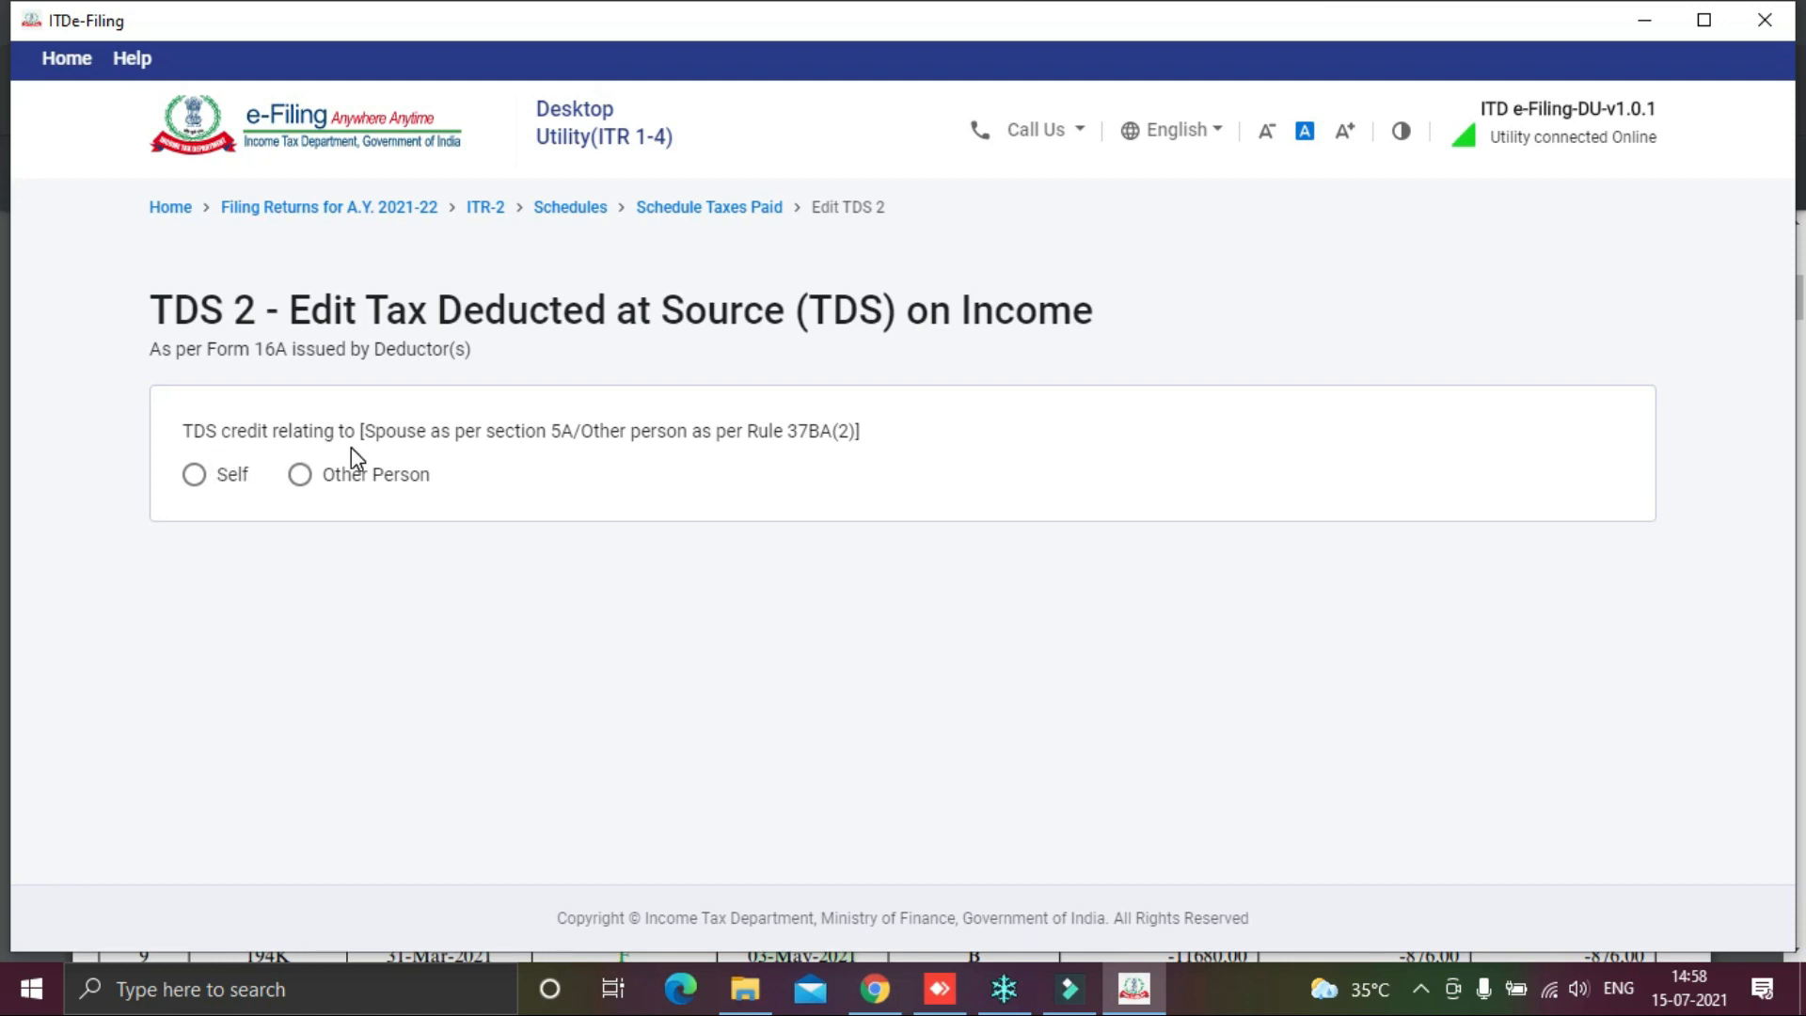
left_click(194, 482)
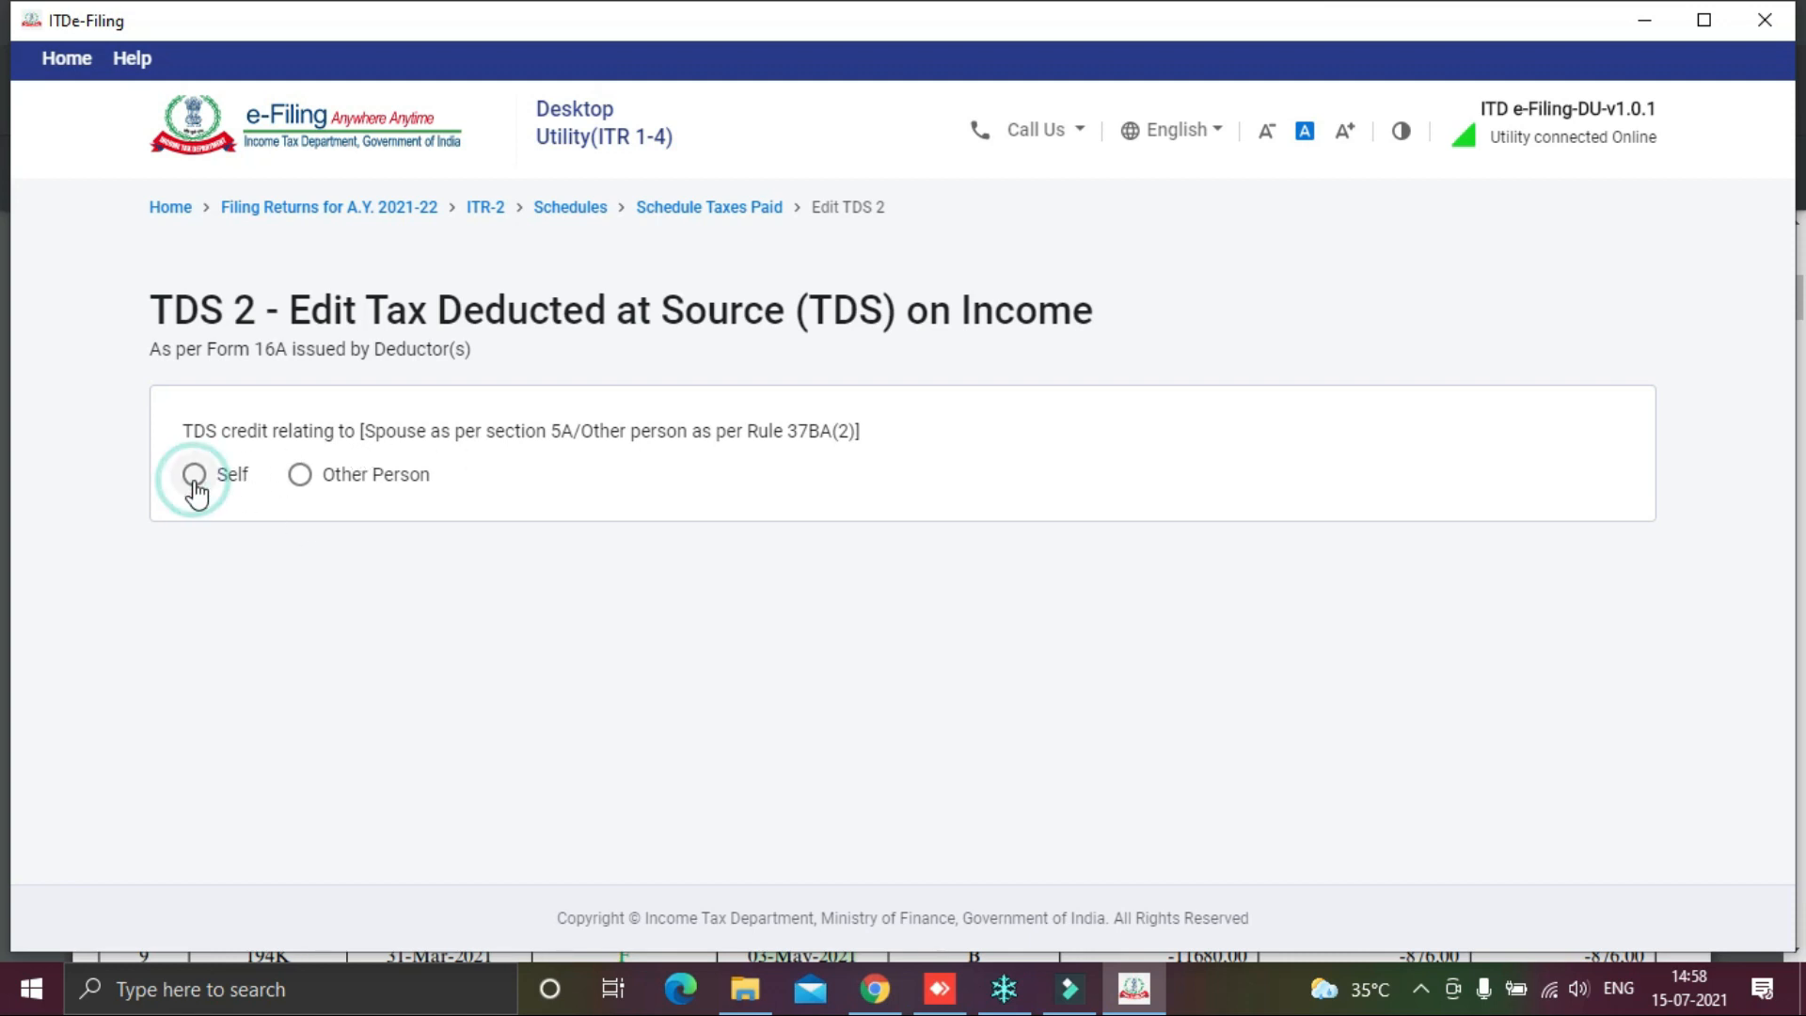
scroll(880, 709, "down", 3)
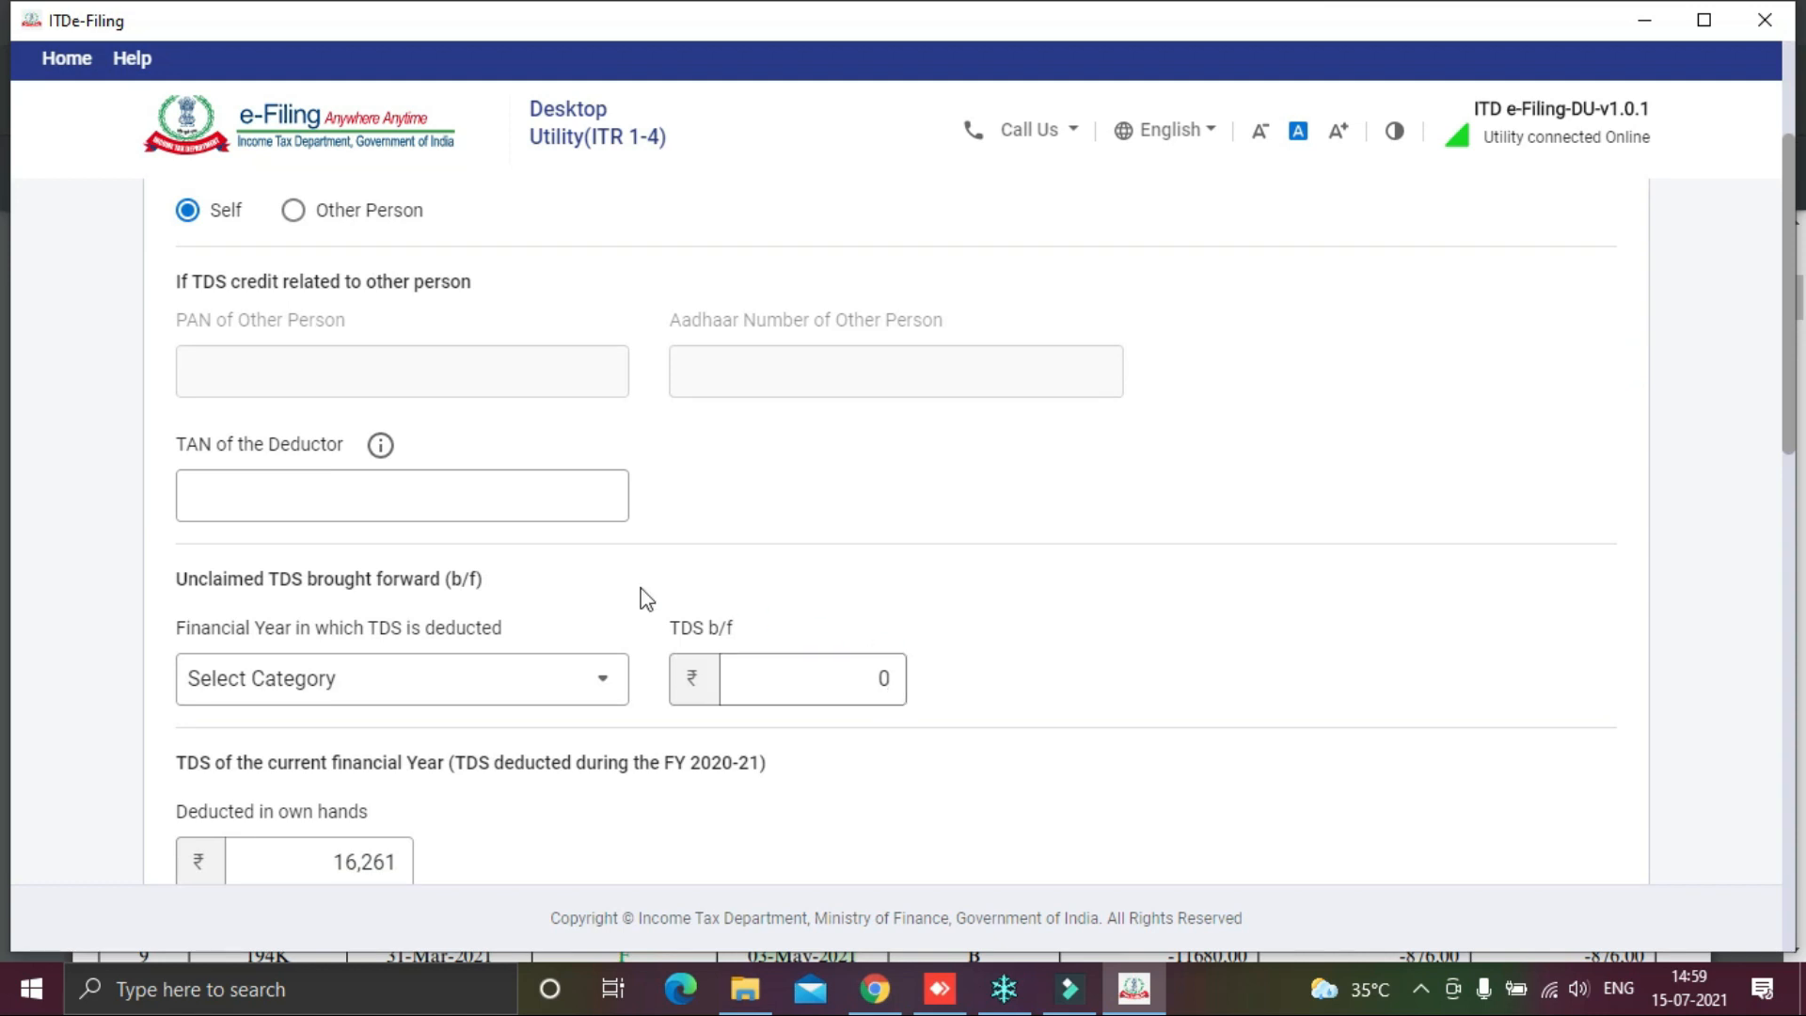
left_click(462, 498)
key("alt+Tab")
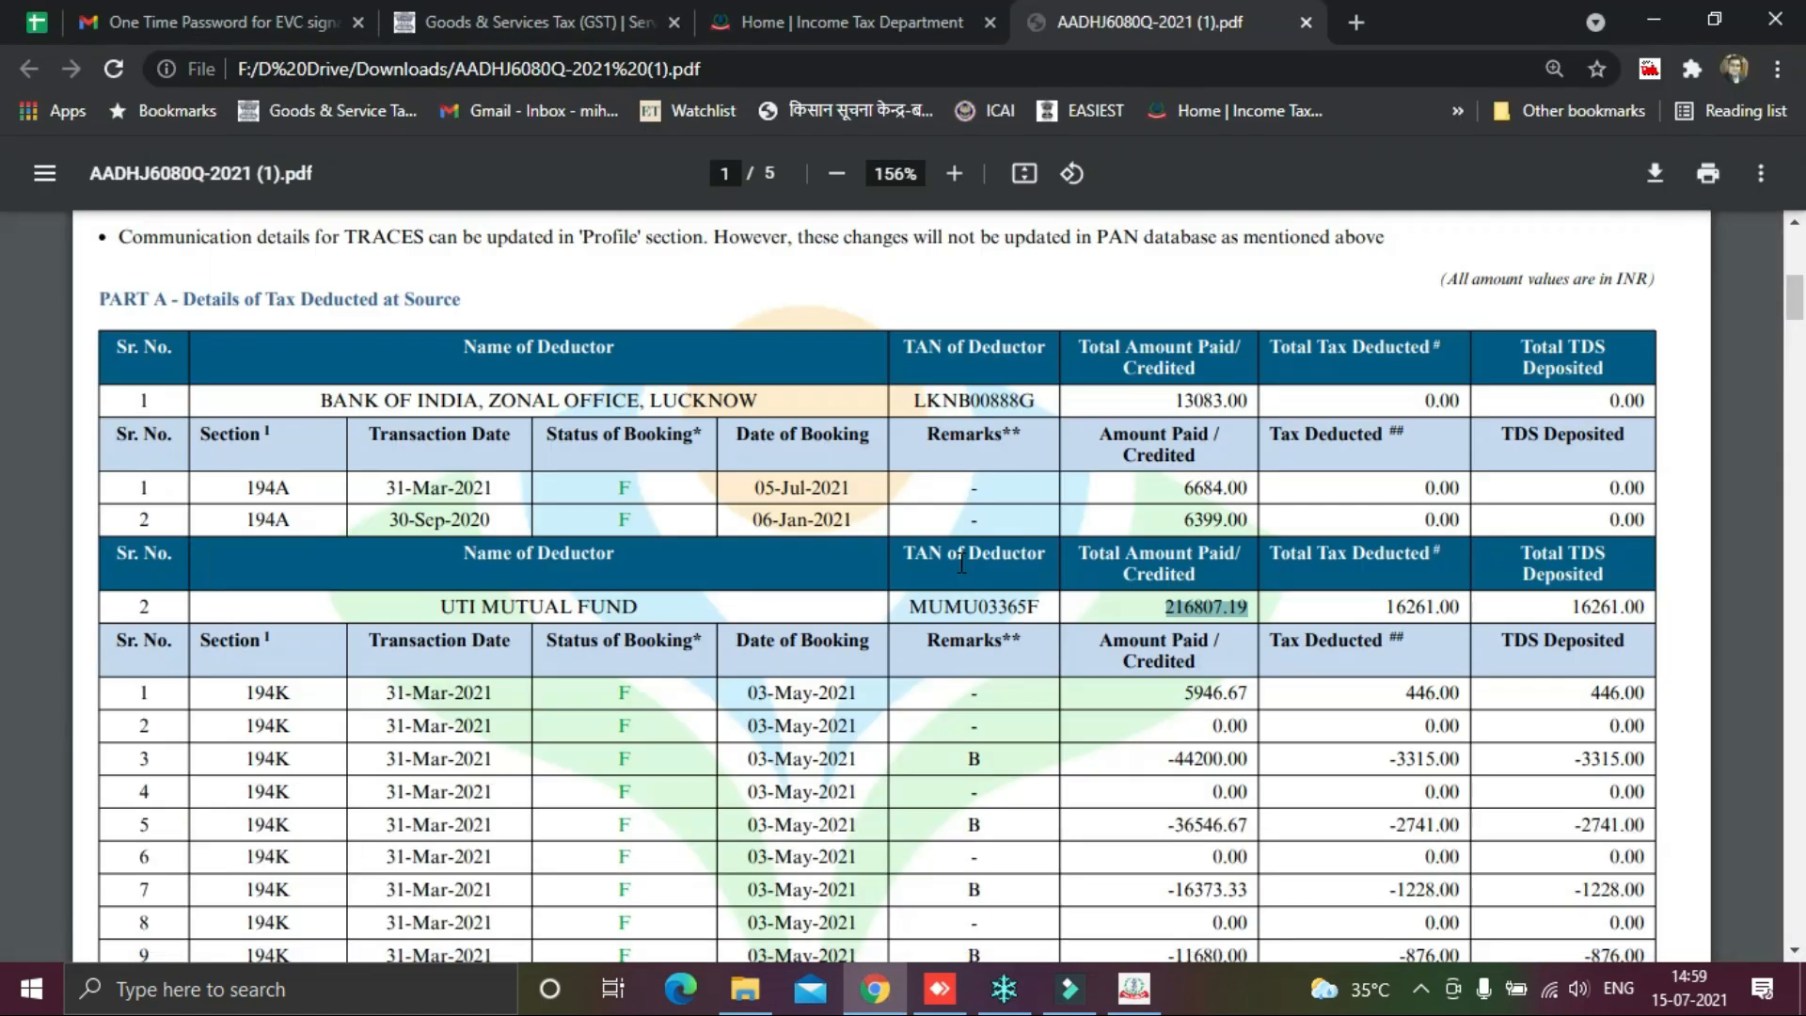
double_click(973, 404)
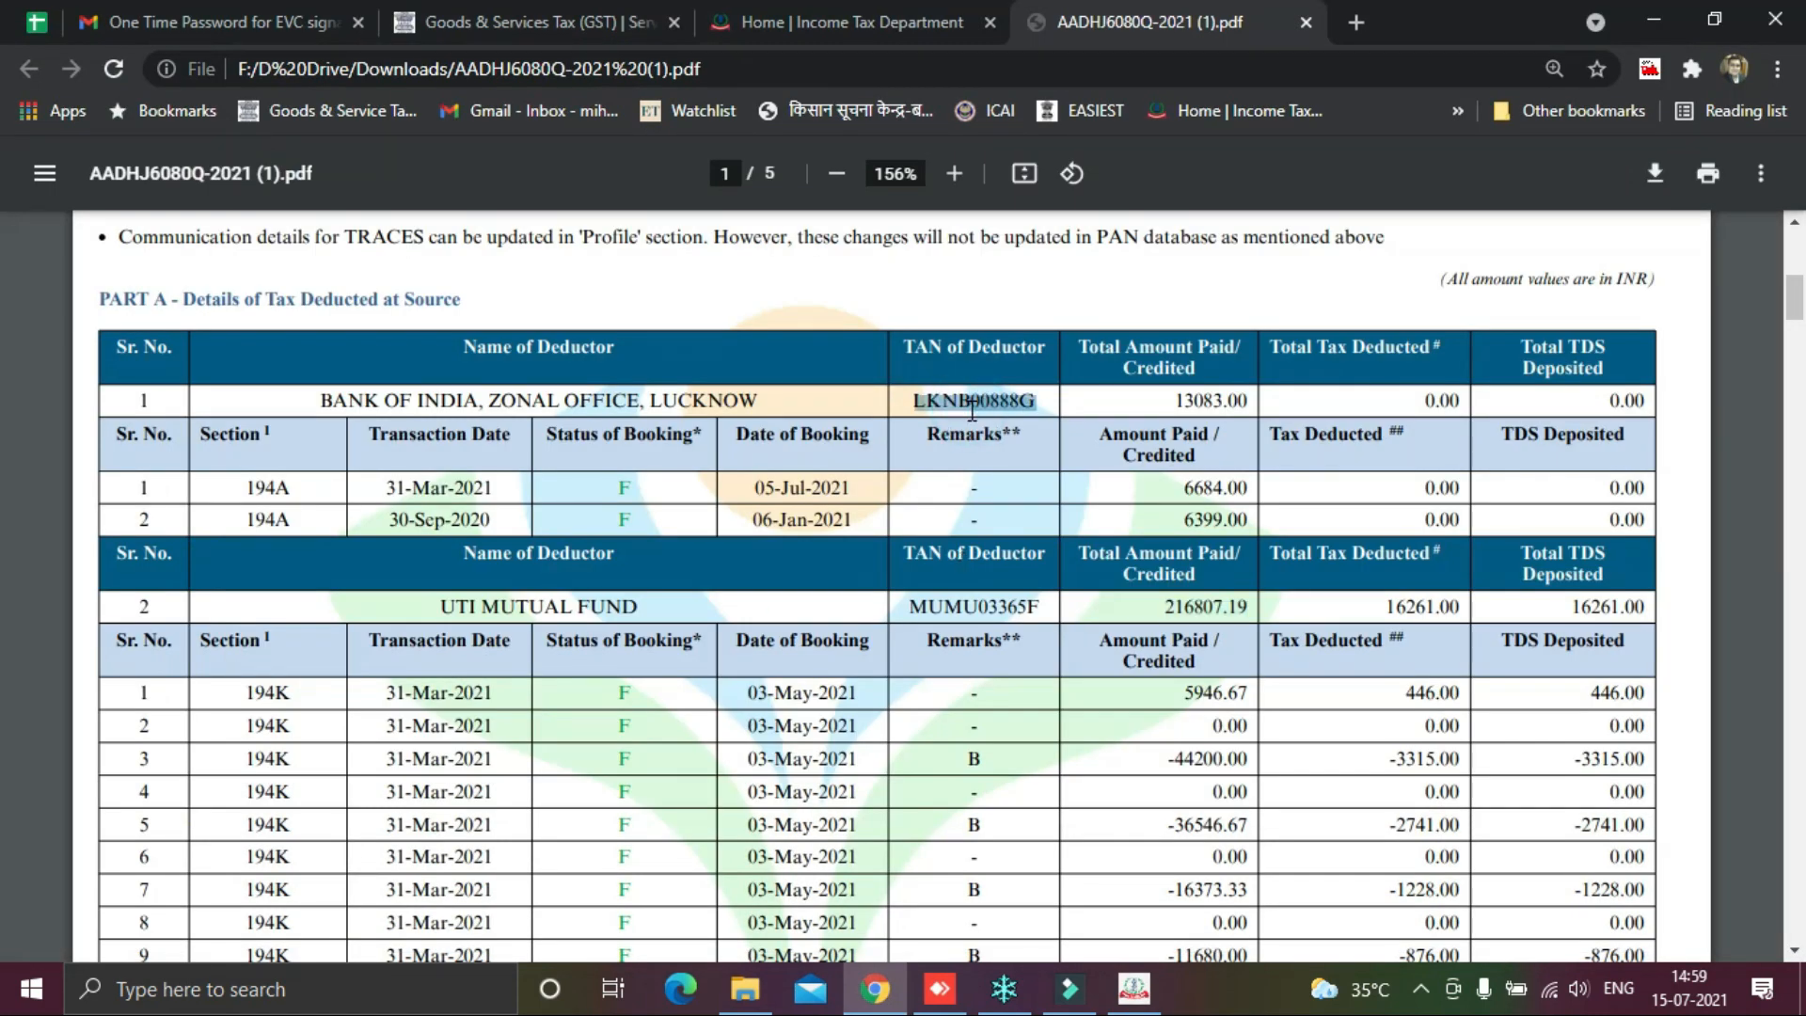
key("alt+Tab")
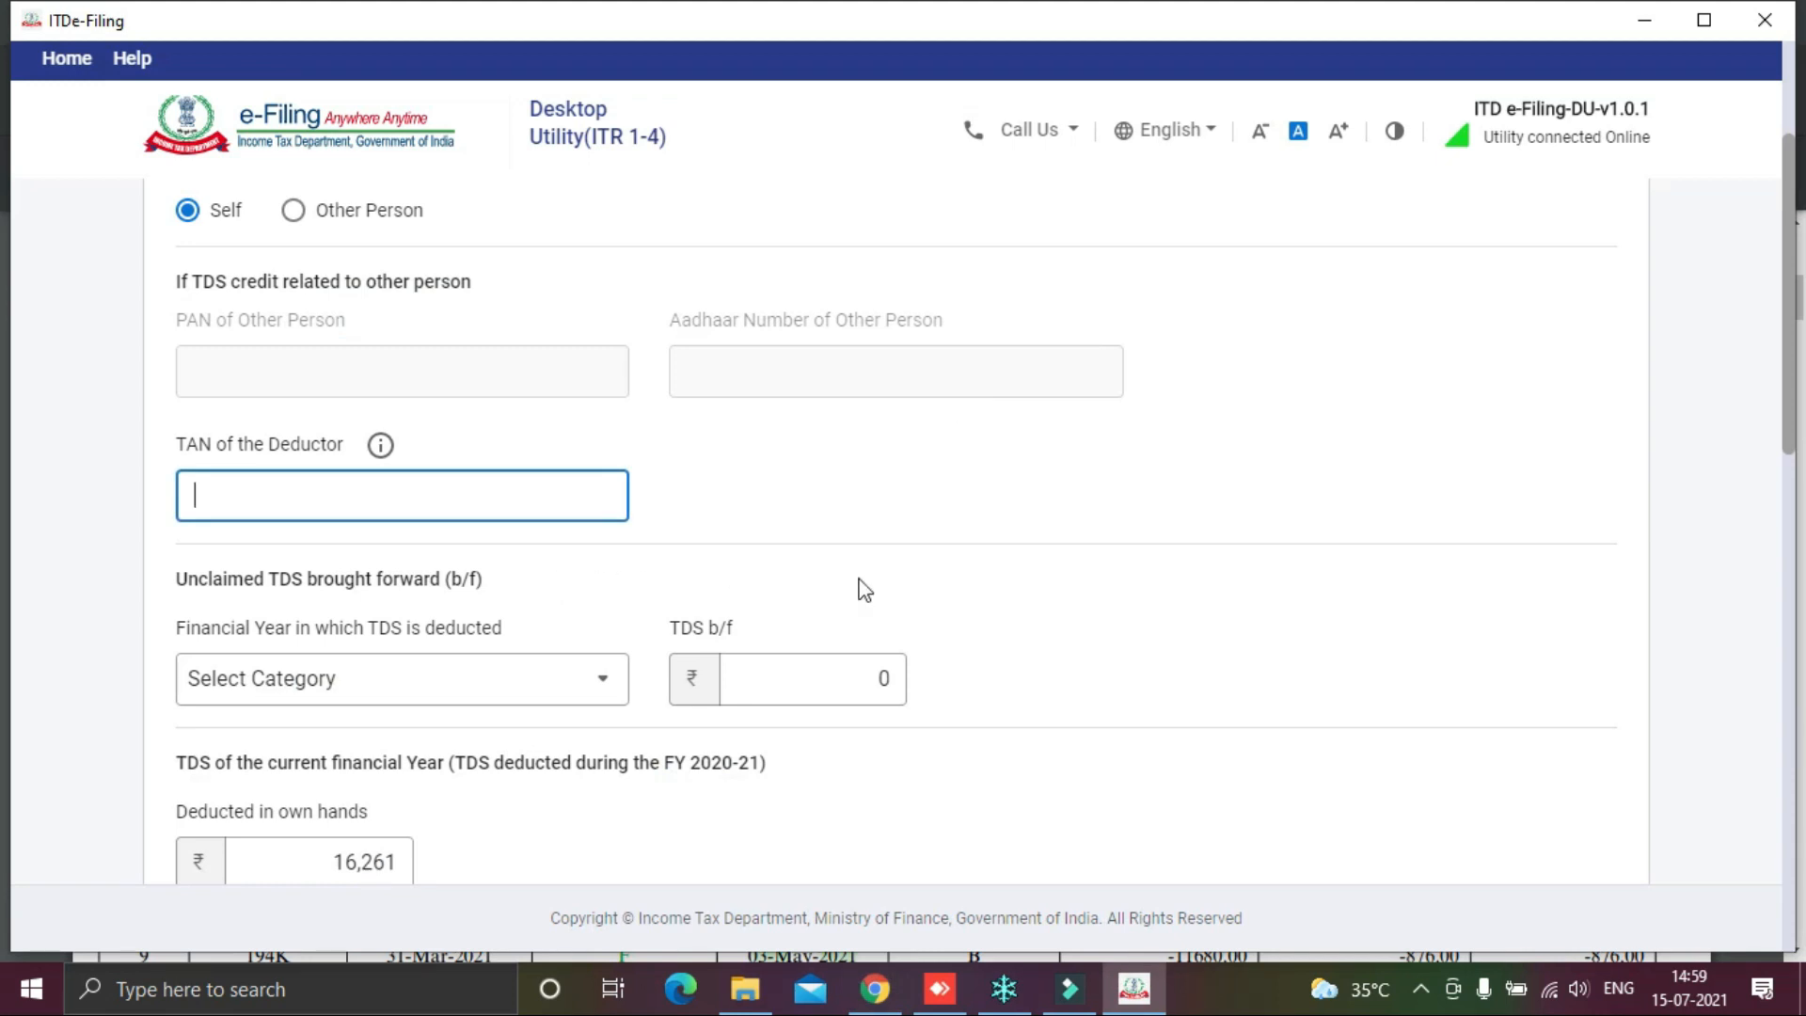
key("alt+Tab")
double_click(987, 608)
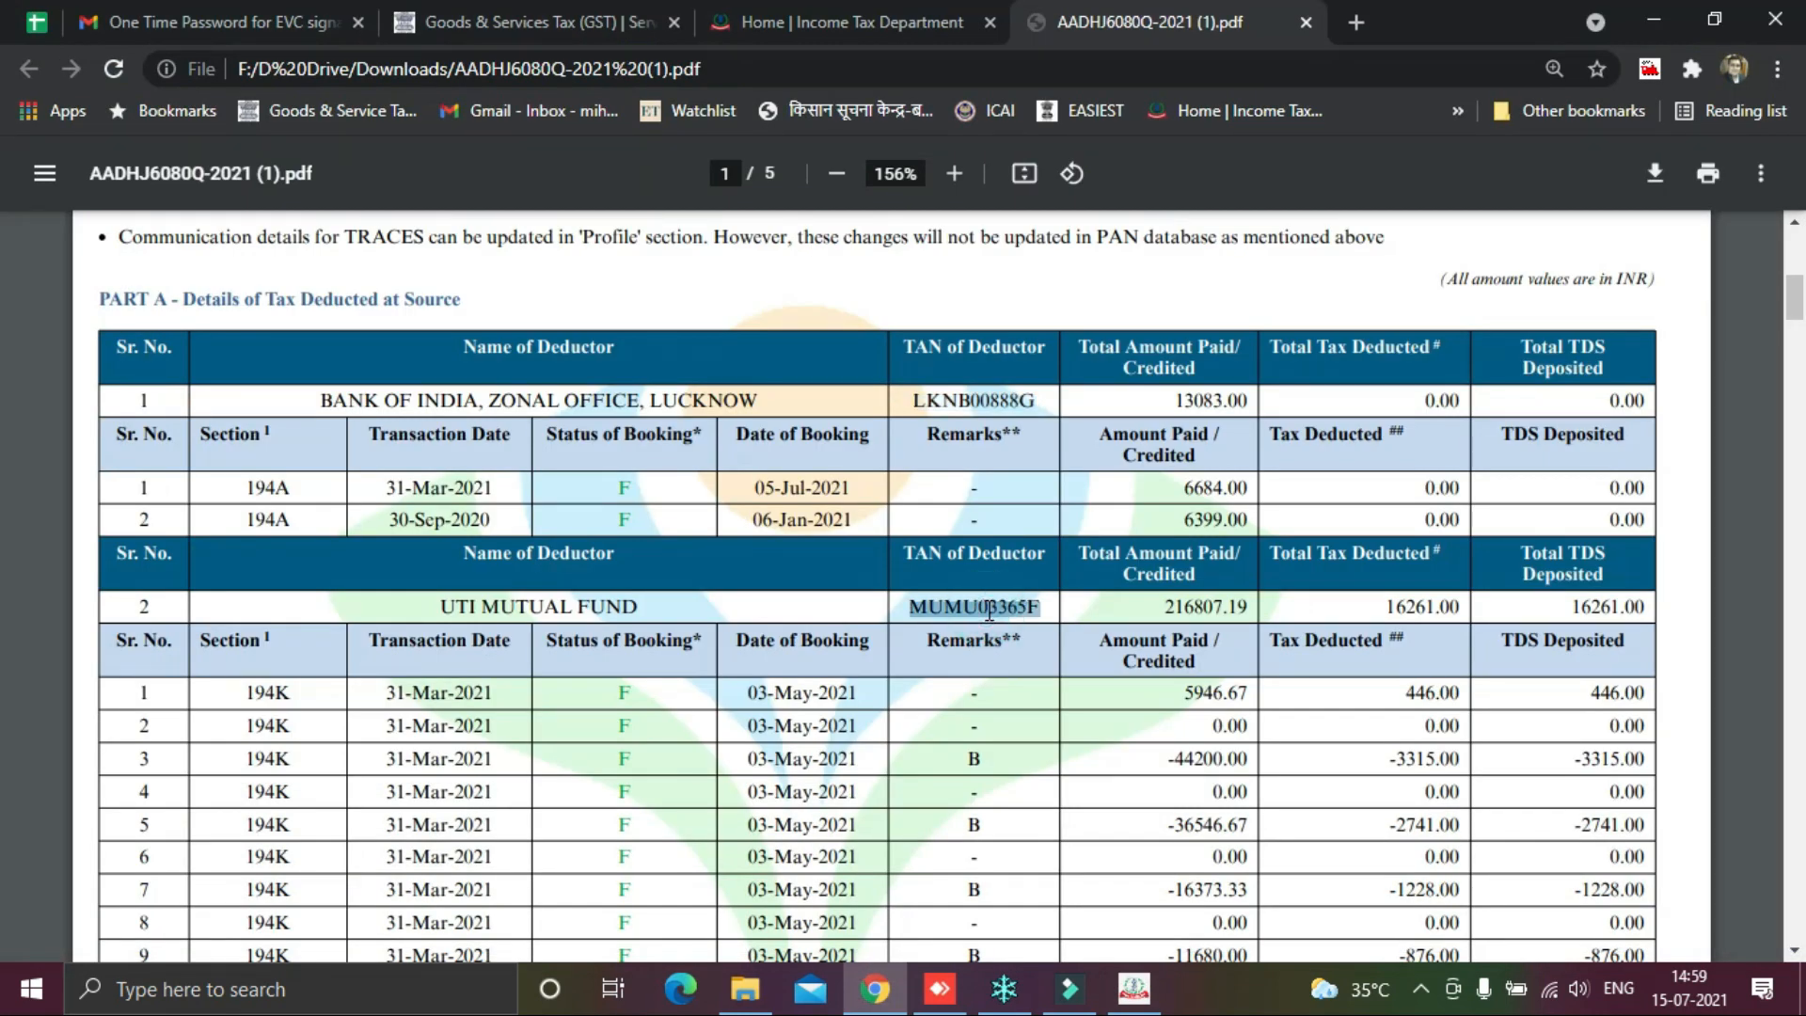
key("alt+Tab")
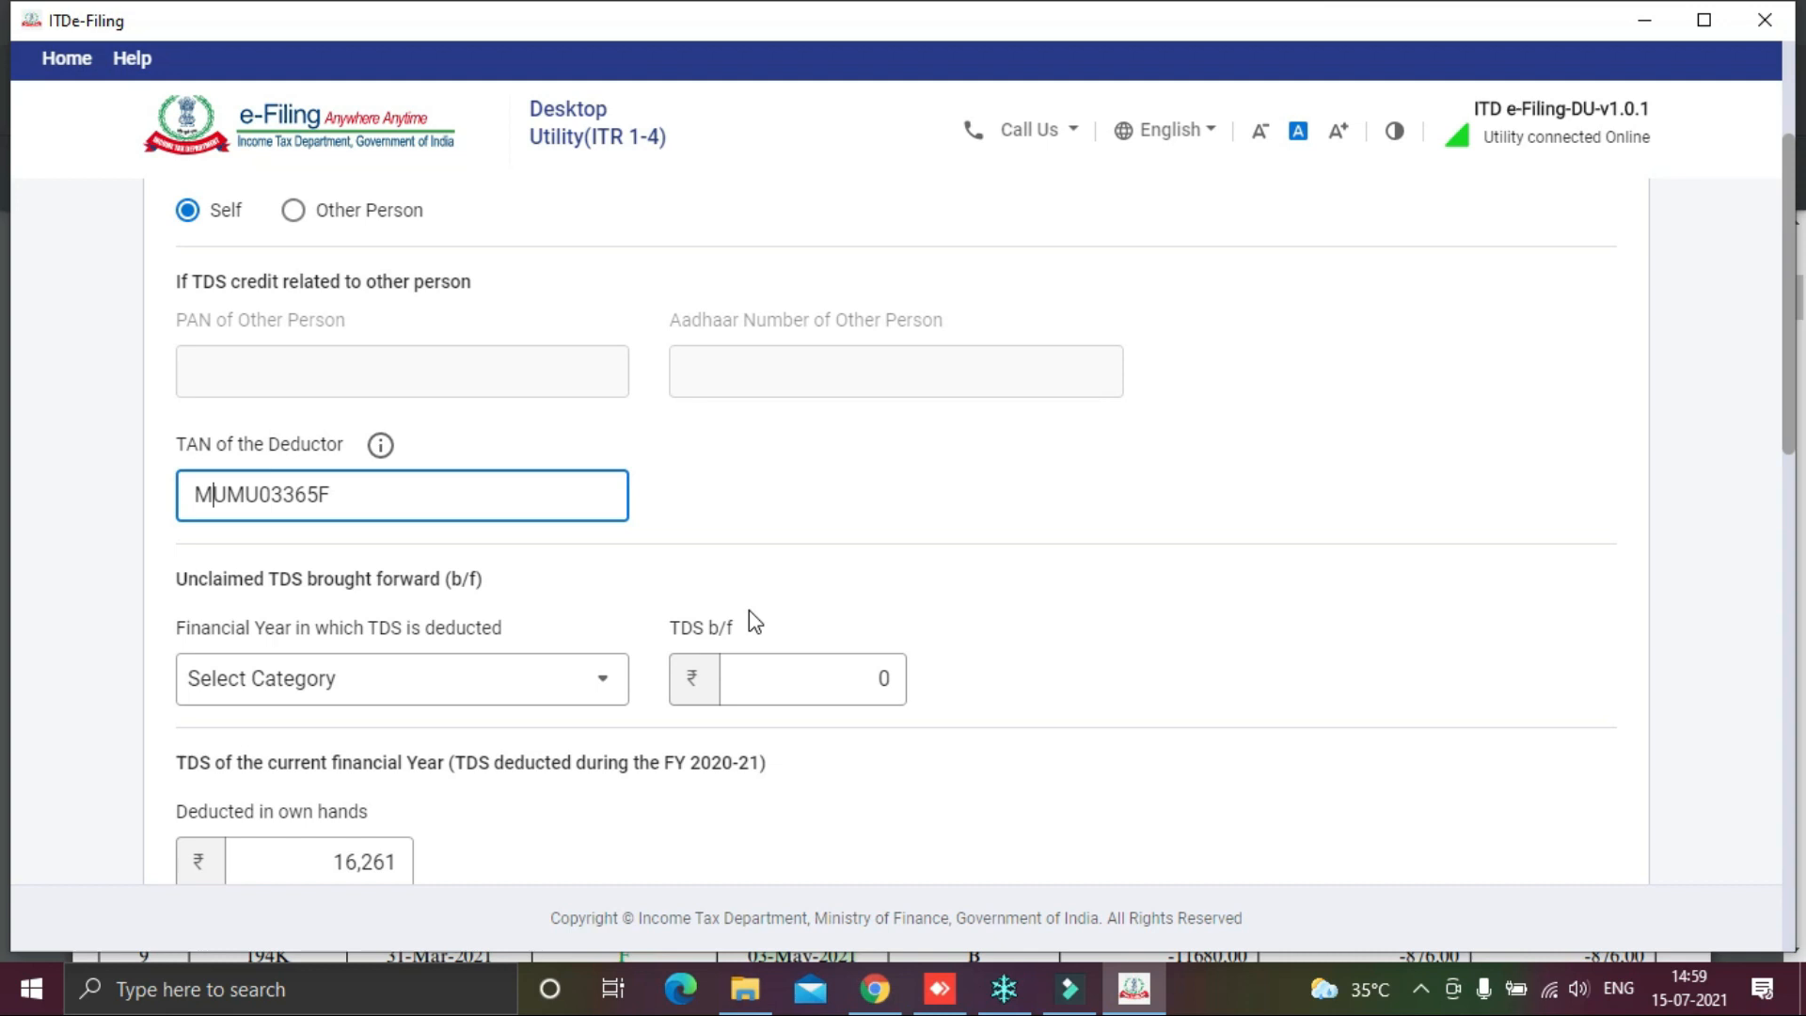
left_click(1125, 592)
Step: Re-enter 16261 as the amount deducted in own hands
scroll(1123, 611, "down", 2)
scroll(1121, 625, "down", 1)
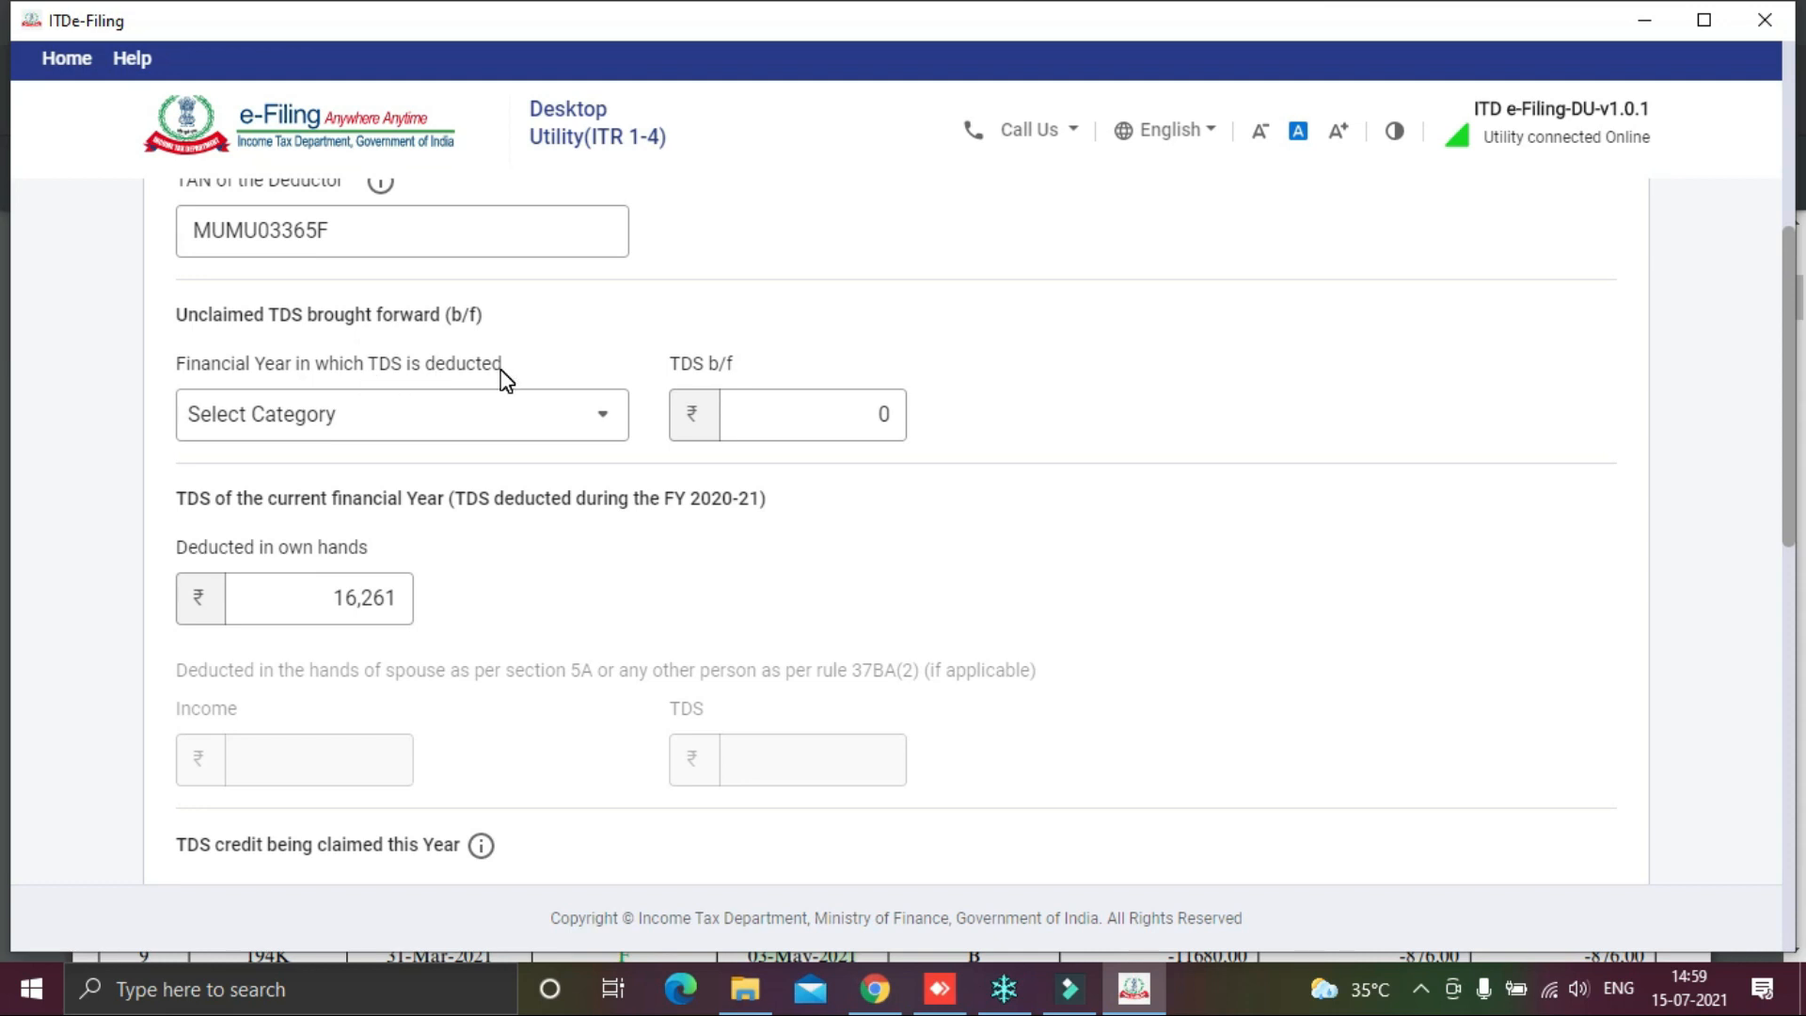
left_click(595, 419)
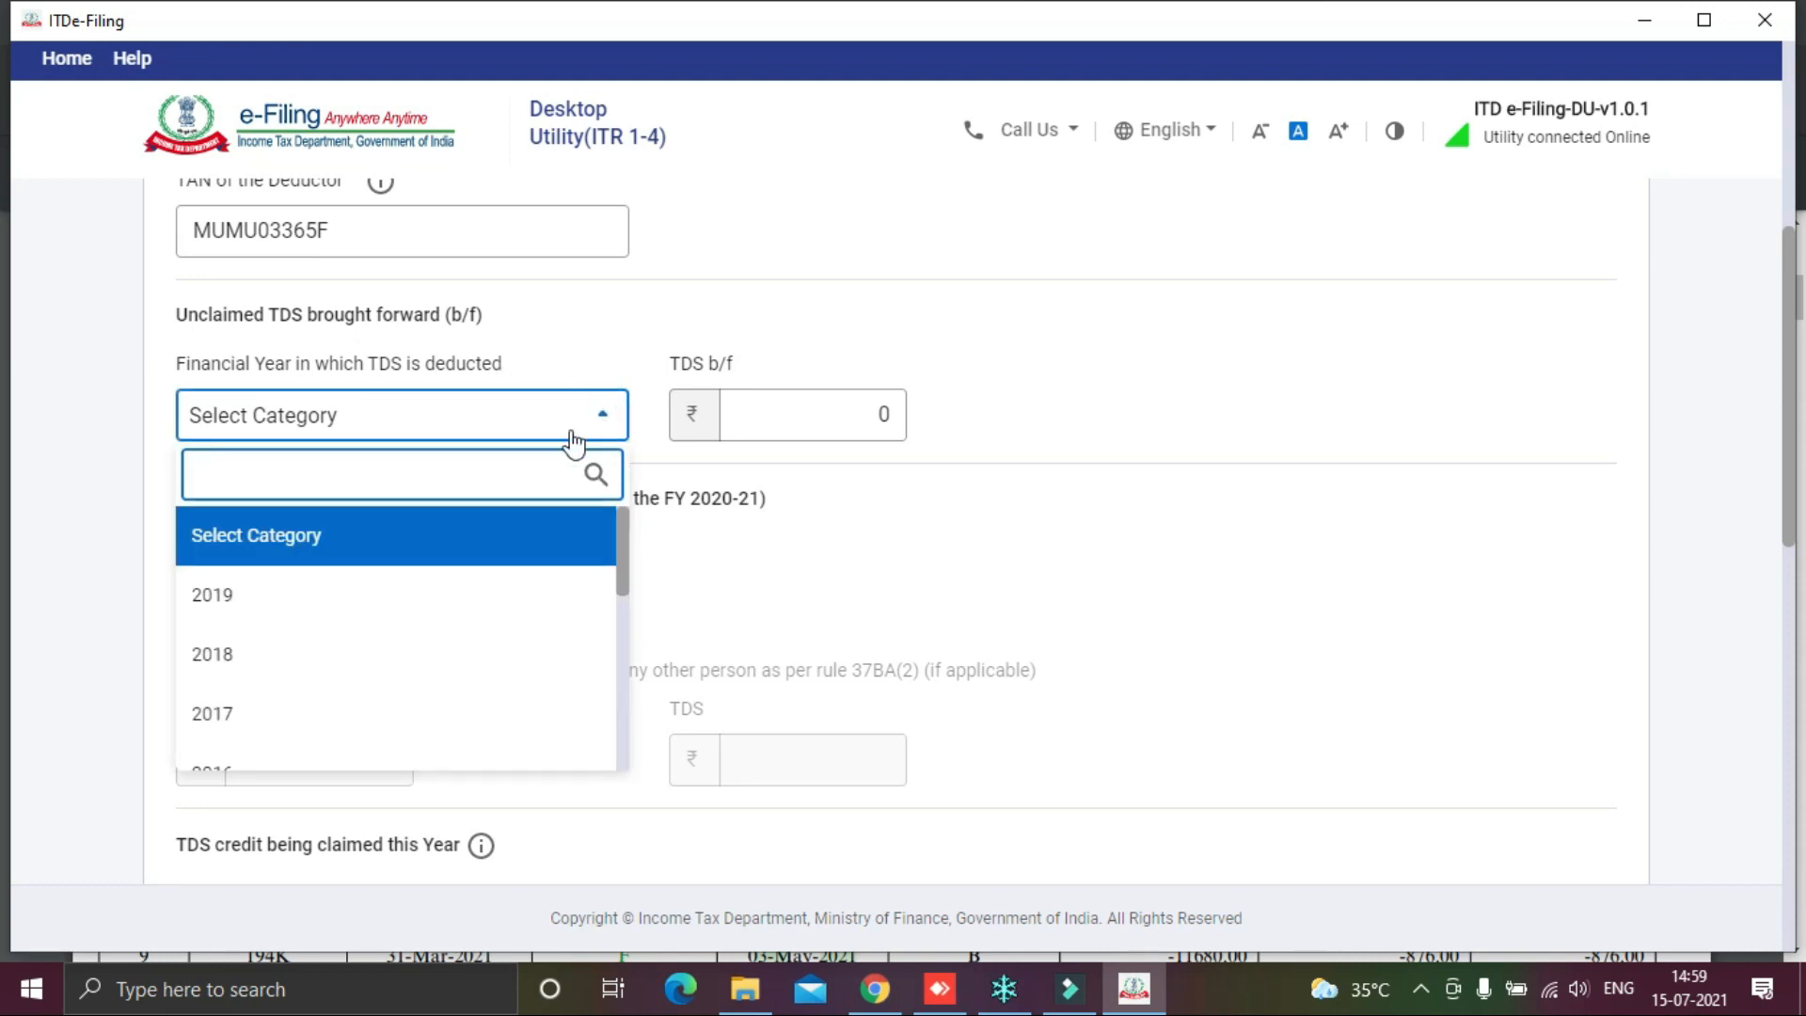
left_click(367, 546)
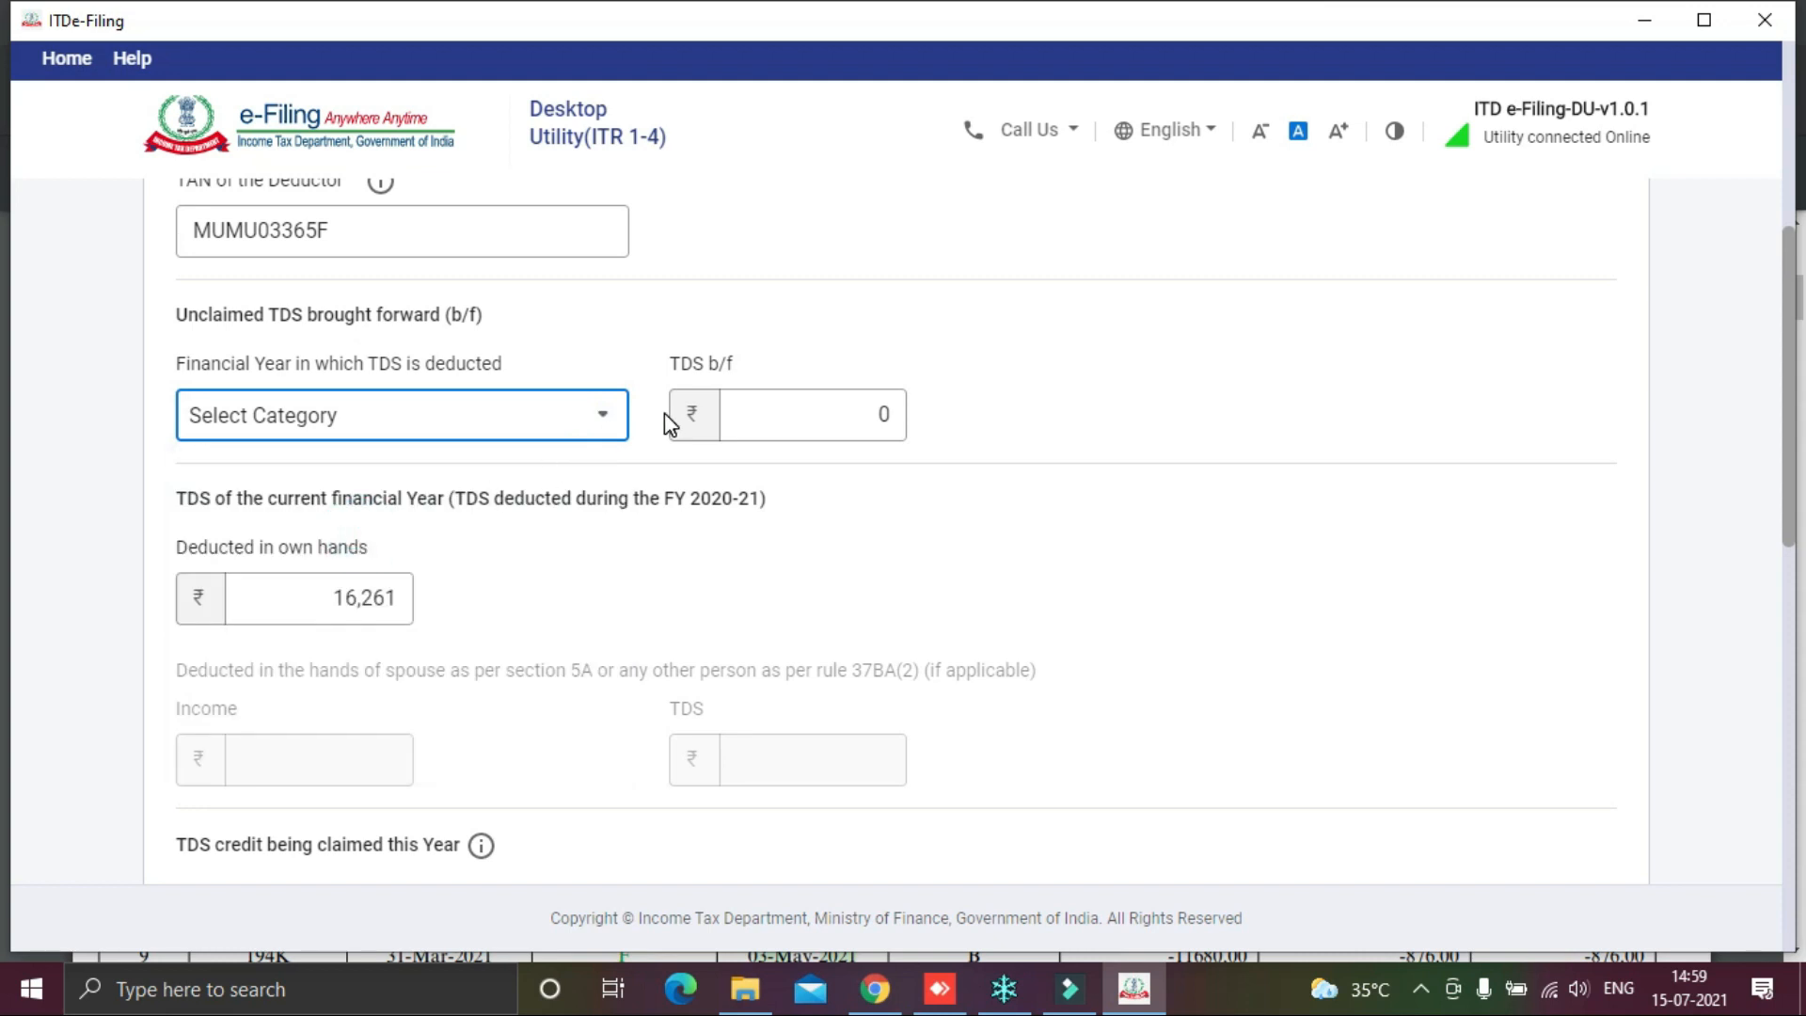
scroll(846, 464, "down", 3)
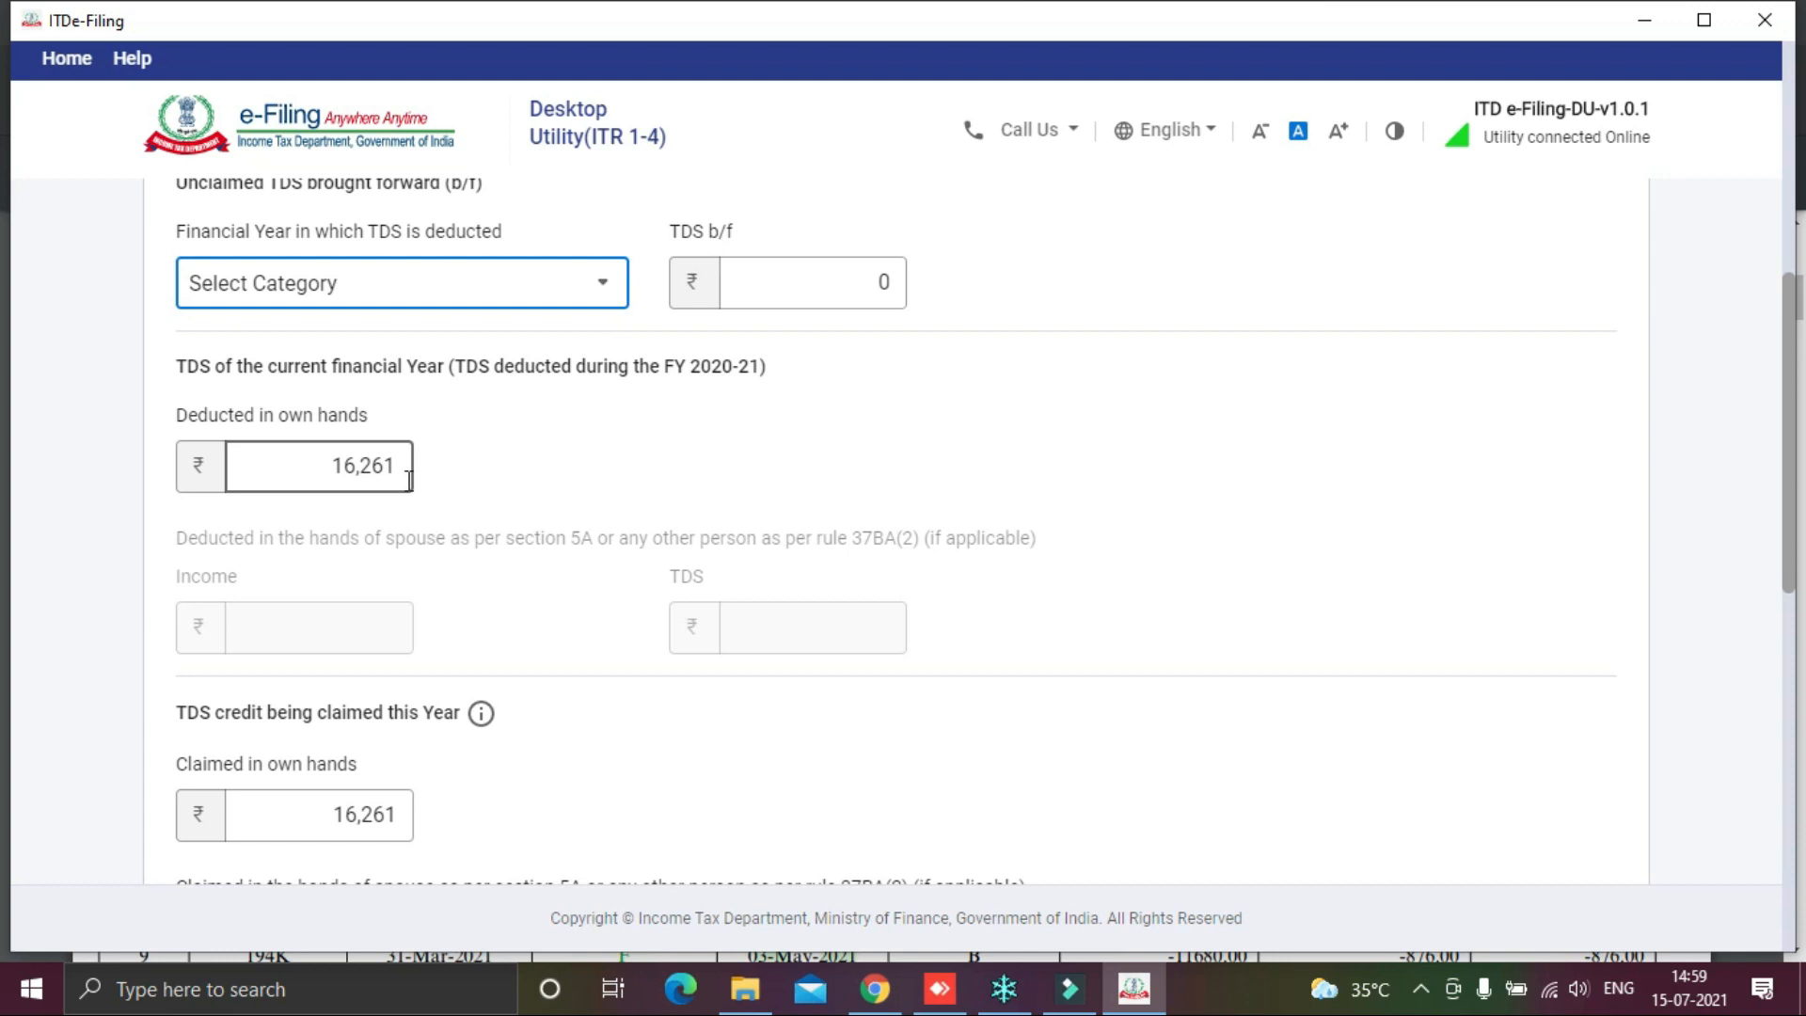
key("alt+Tab")
key("alt+Tab")
left_click(346, 467)
left_click(329, 461)
left_click_drag(331, 463, 511, 461)
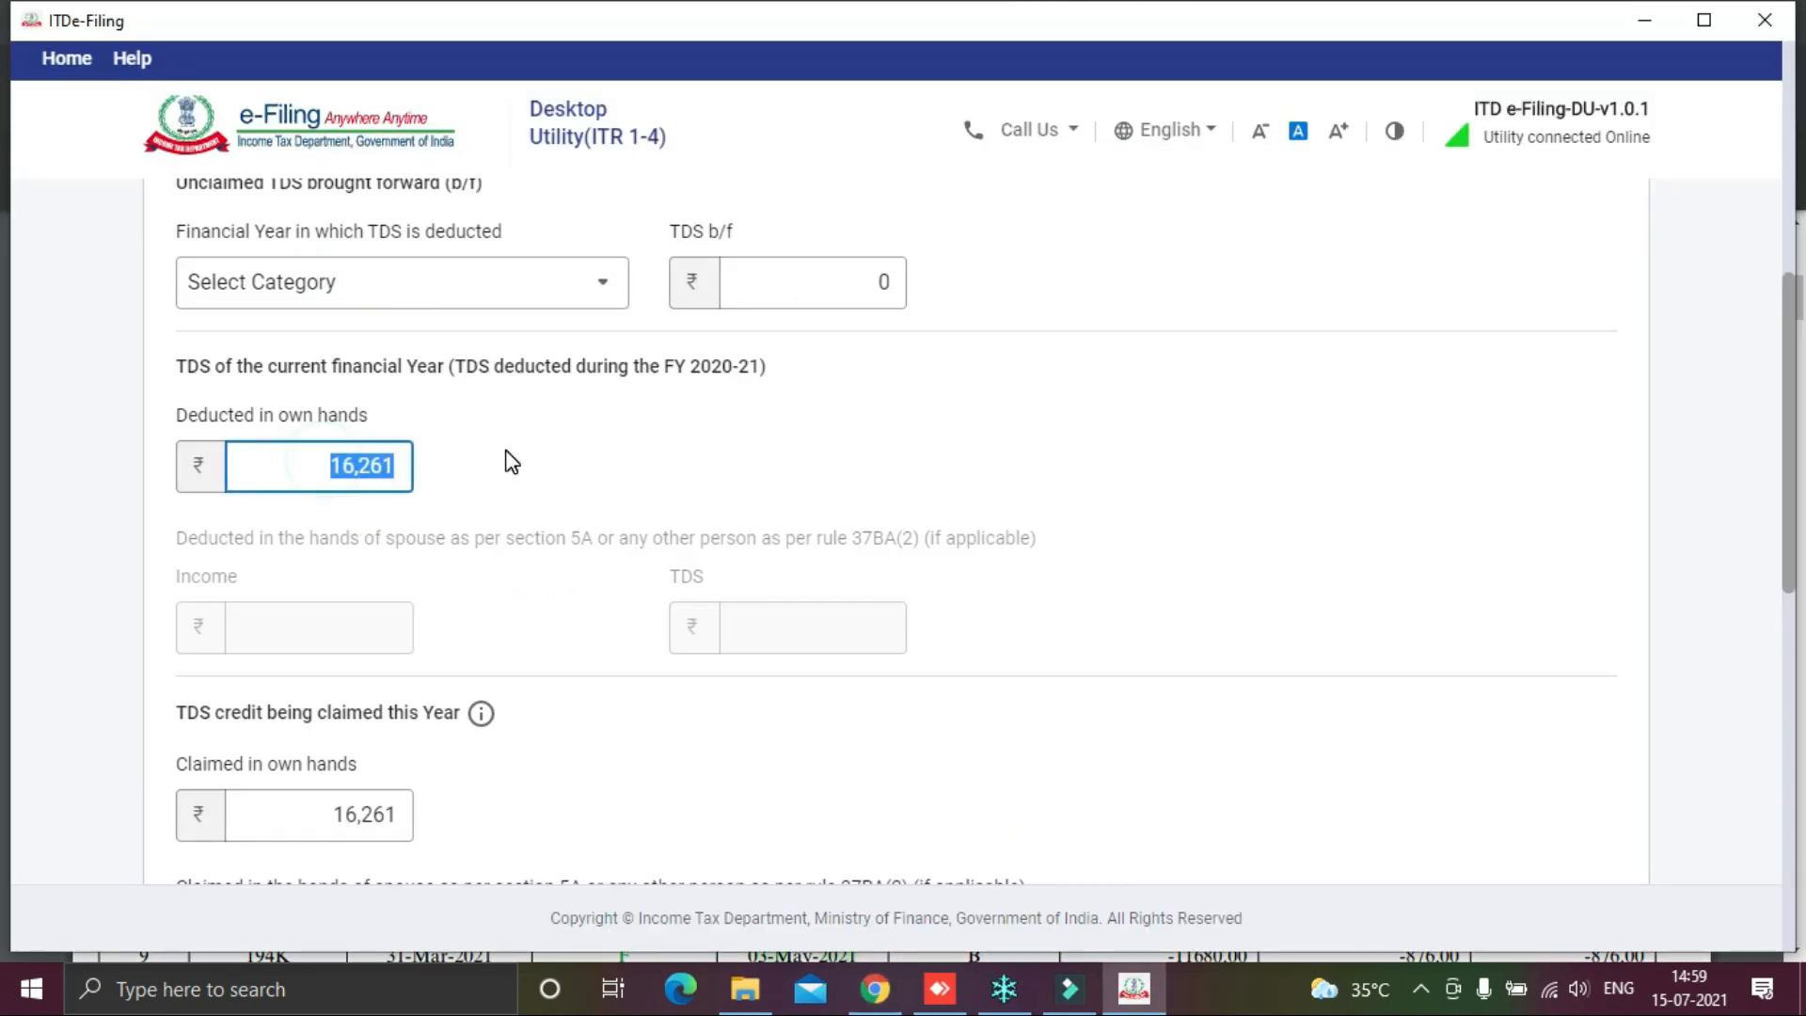
type("16261")
Step: Compare the Gross Amount with UTI Mutual Fund's 216807.19 total in the TDS certificate
left_click(1345, 540)
scroll(1299, 528, "down", 3)
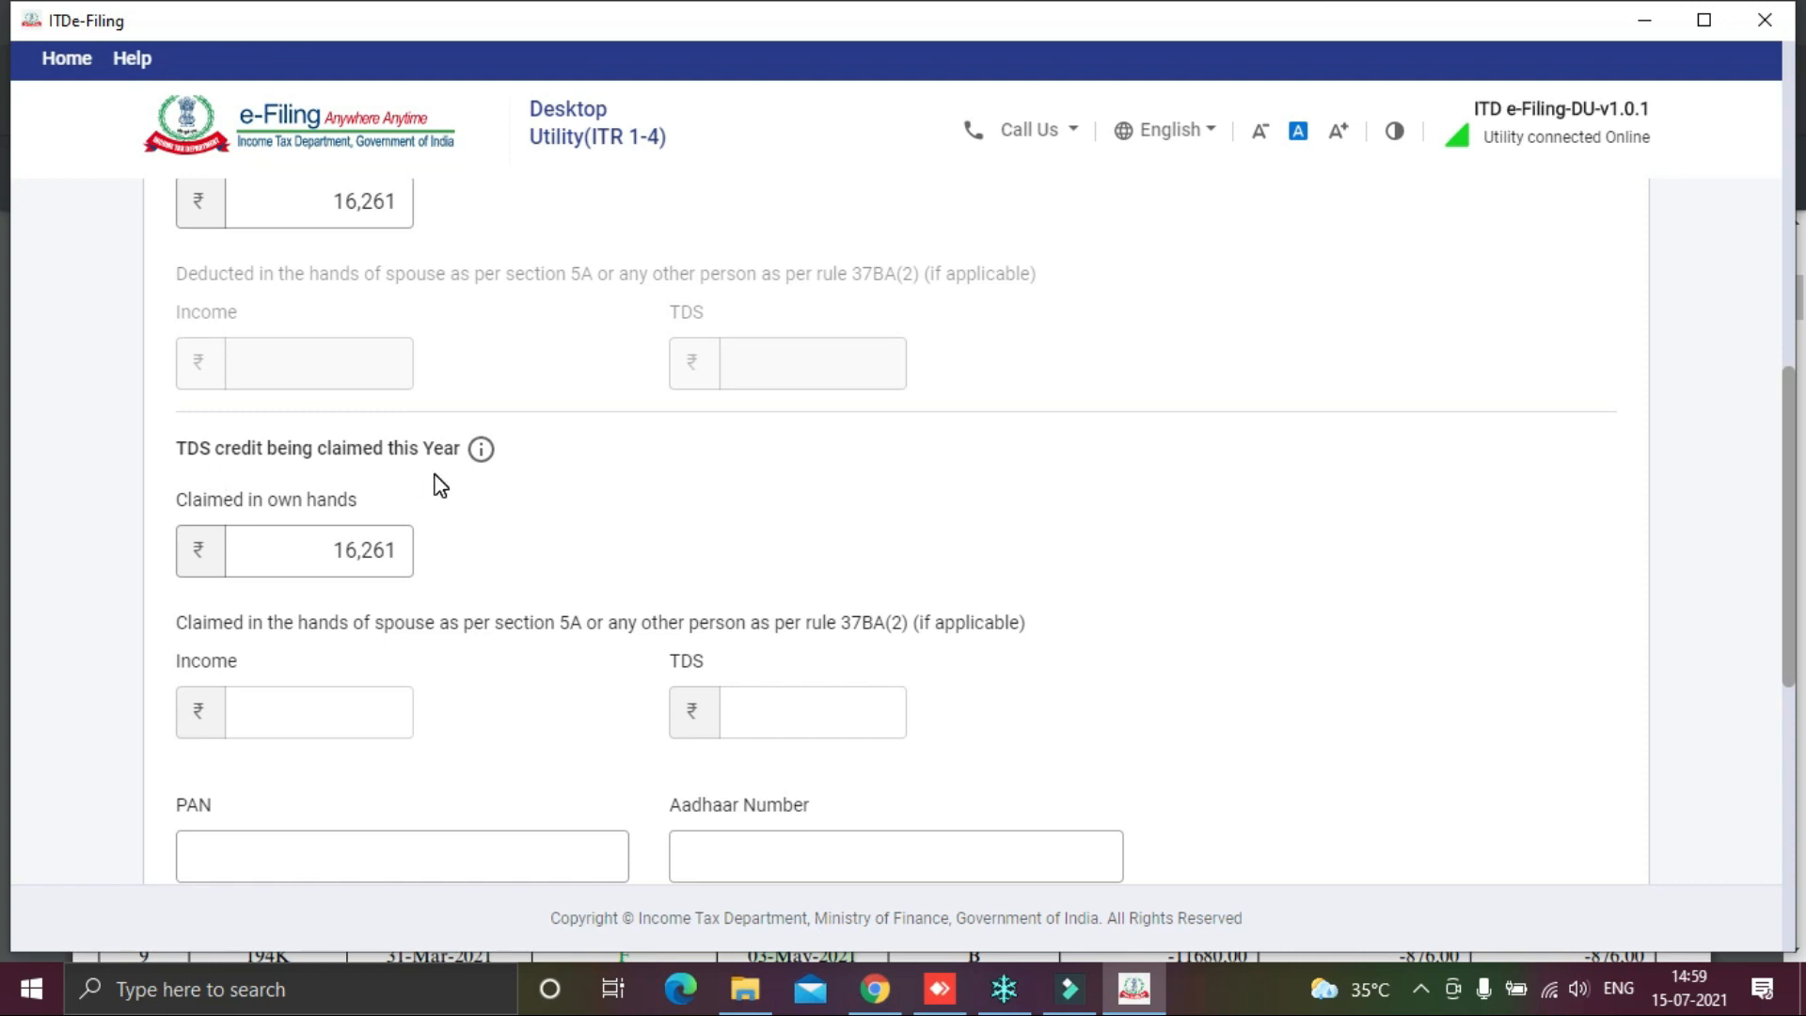
left_click(298, 551)
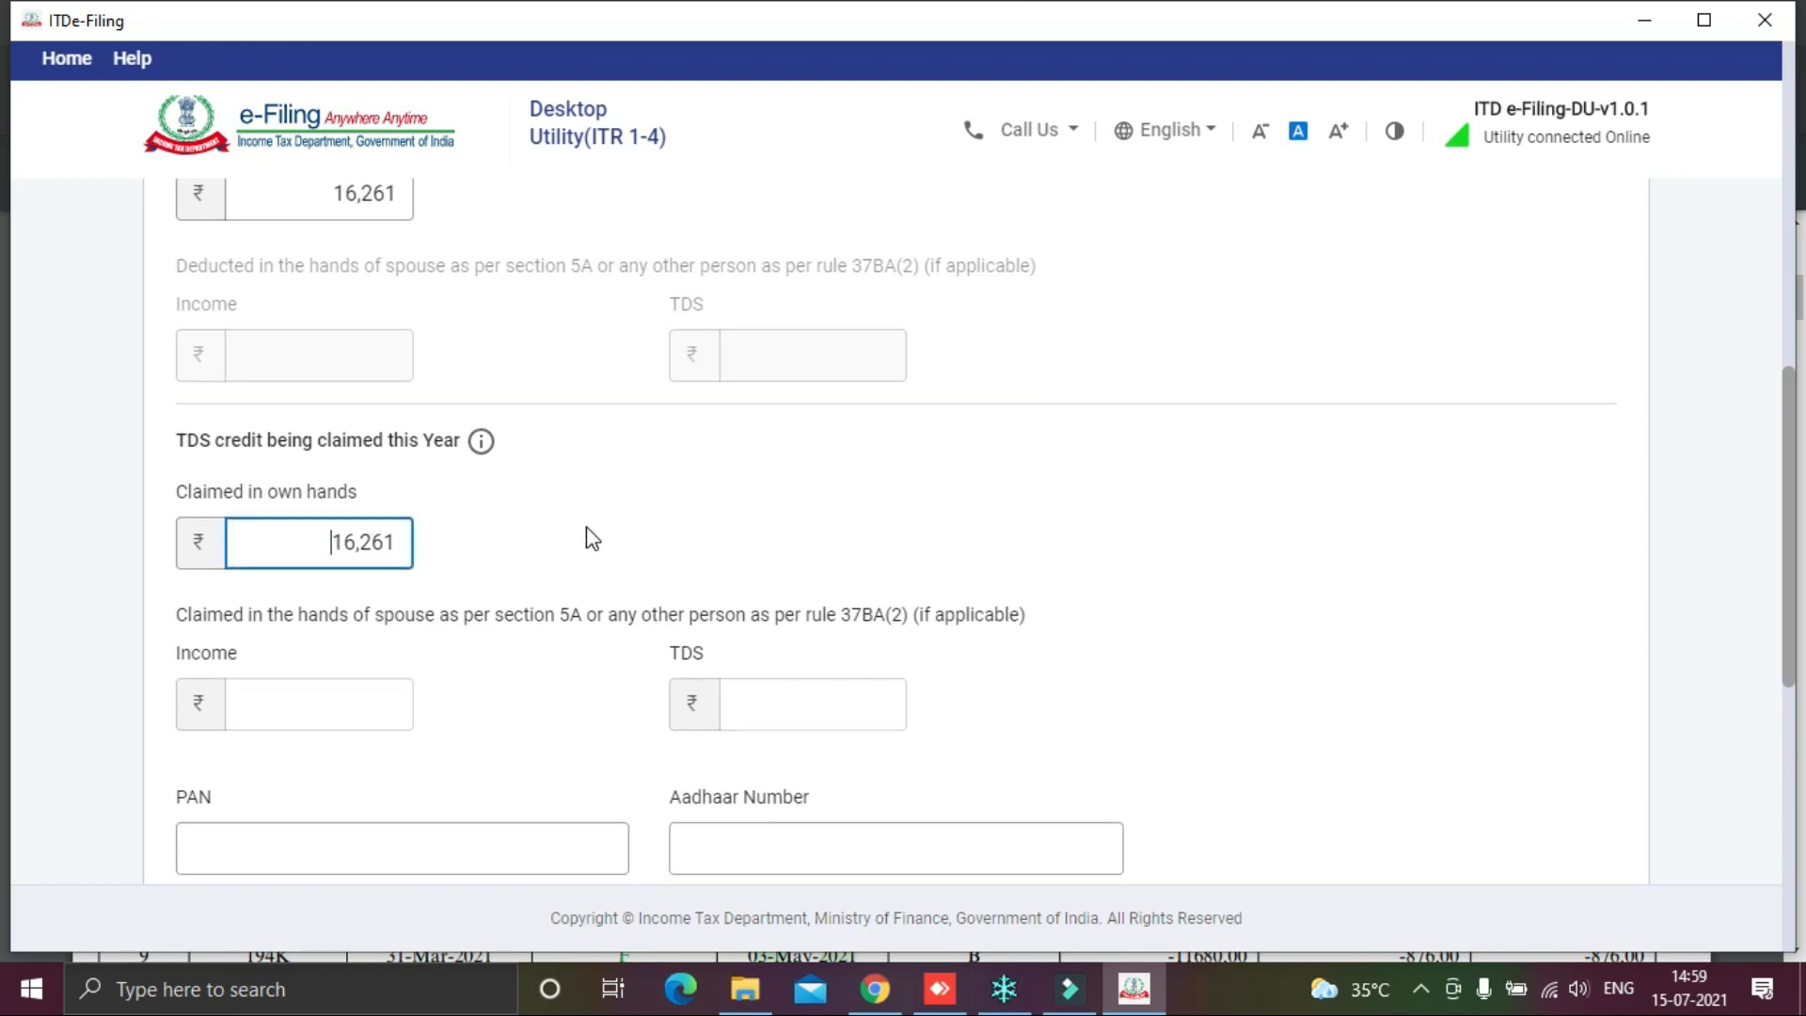
scroll(590, 538, "down", 1)
scroll(590, 538, "down", 2)
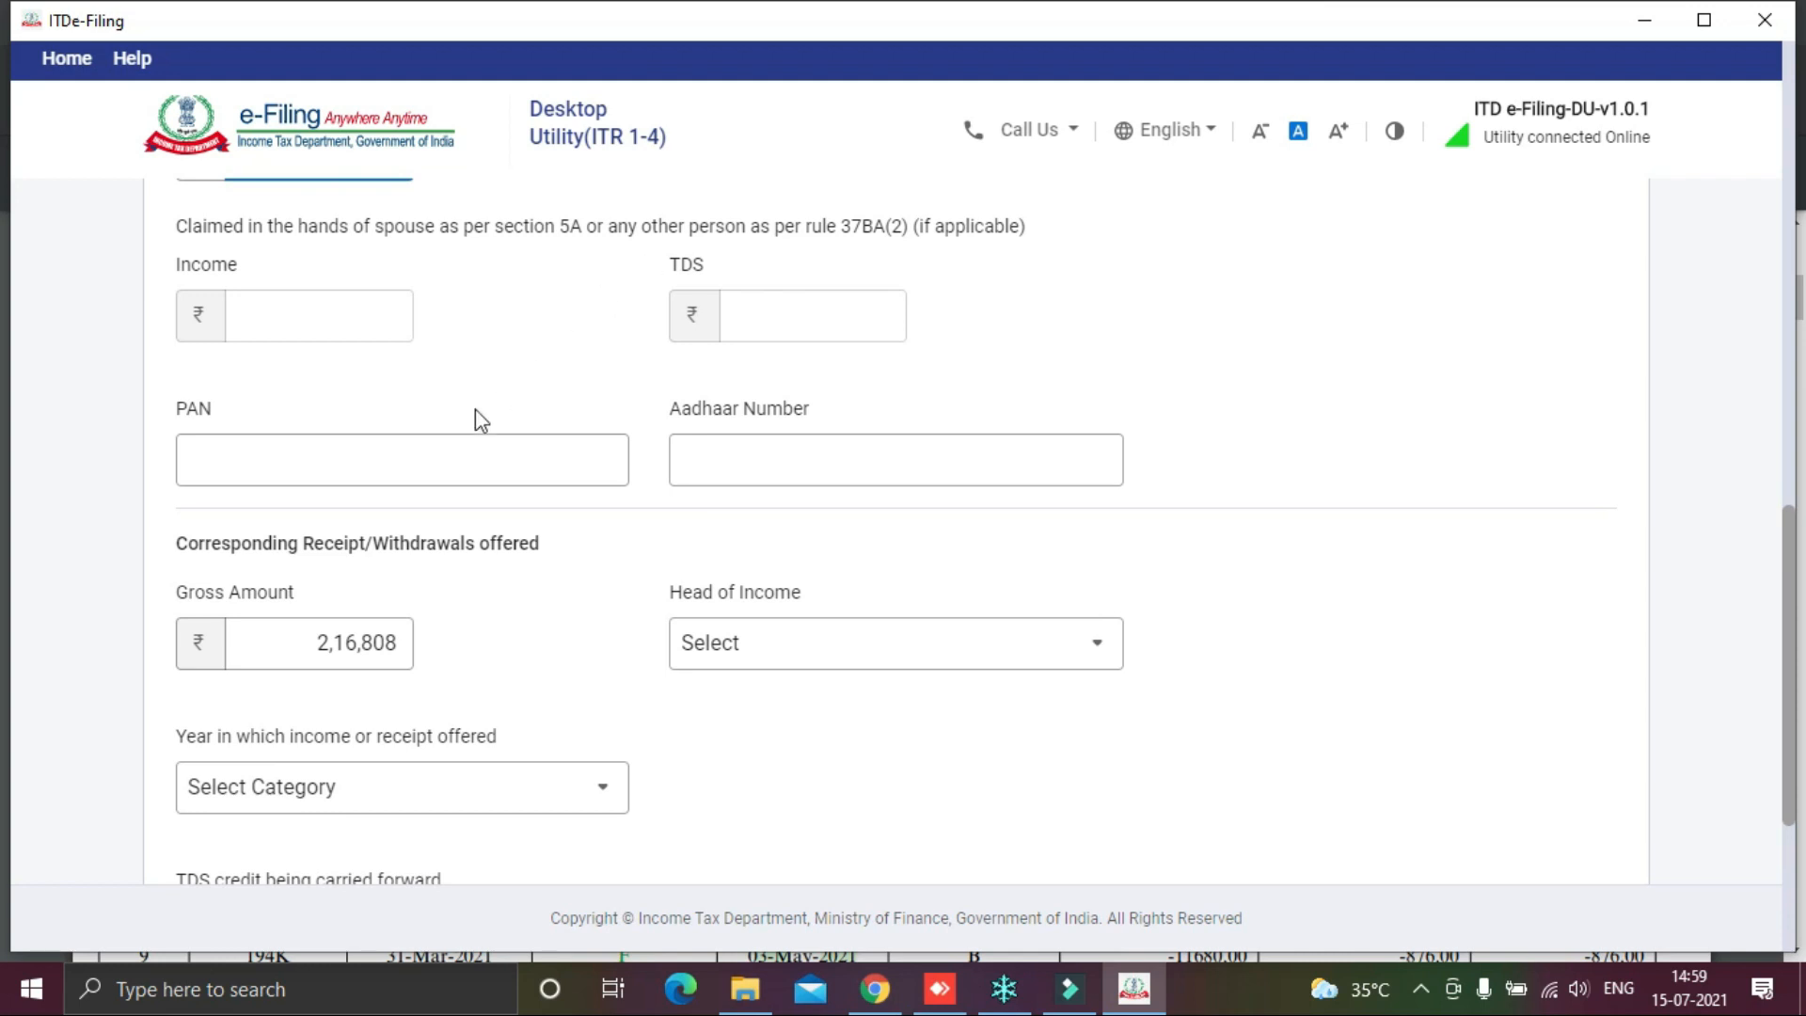
left_click(825, 453)
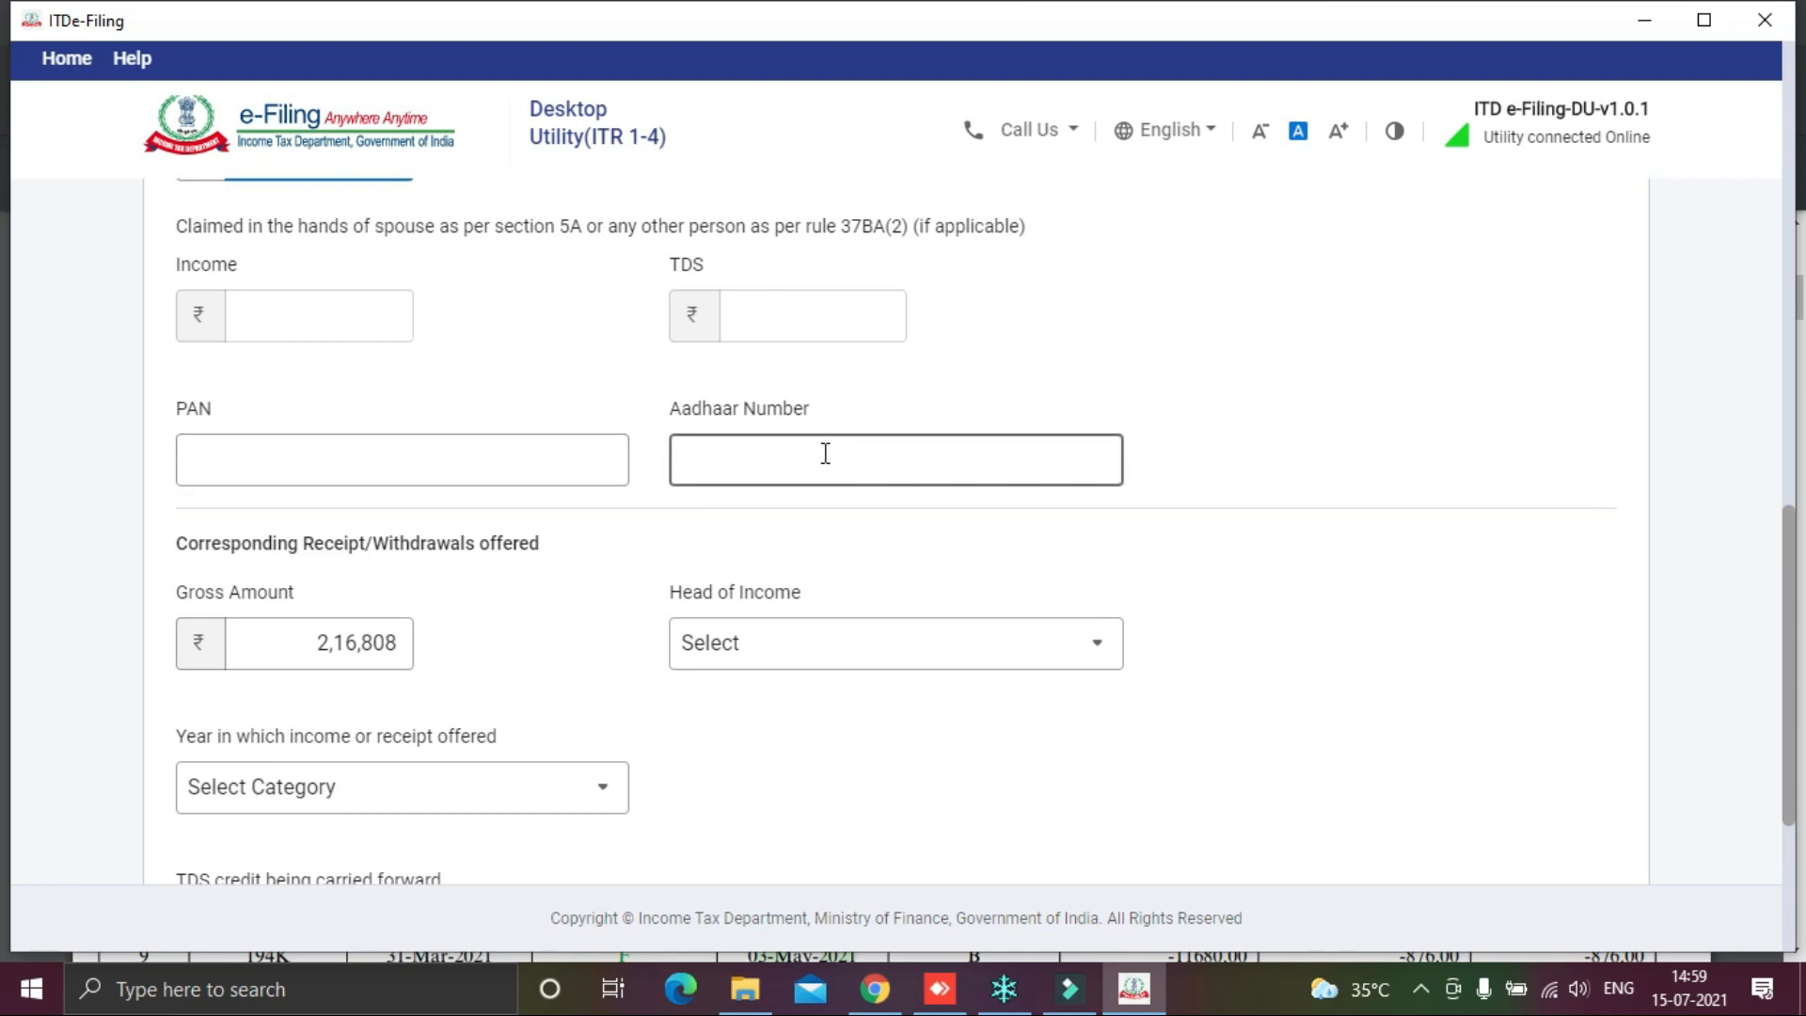
scroll(825, 454, "down", 1)
left_click(332, 520)
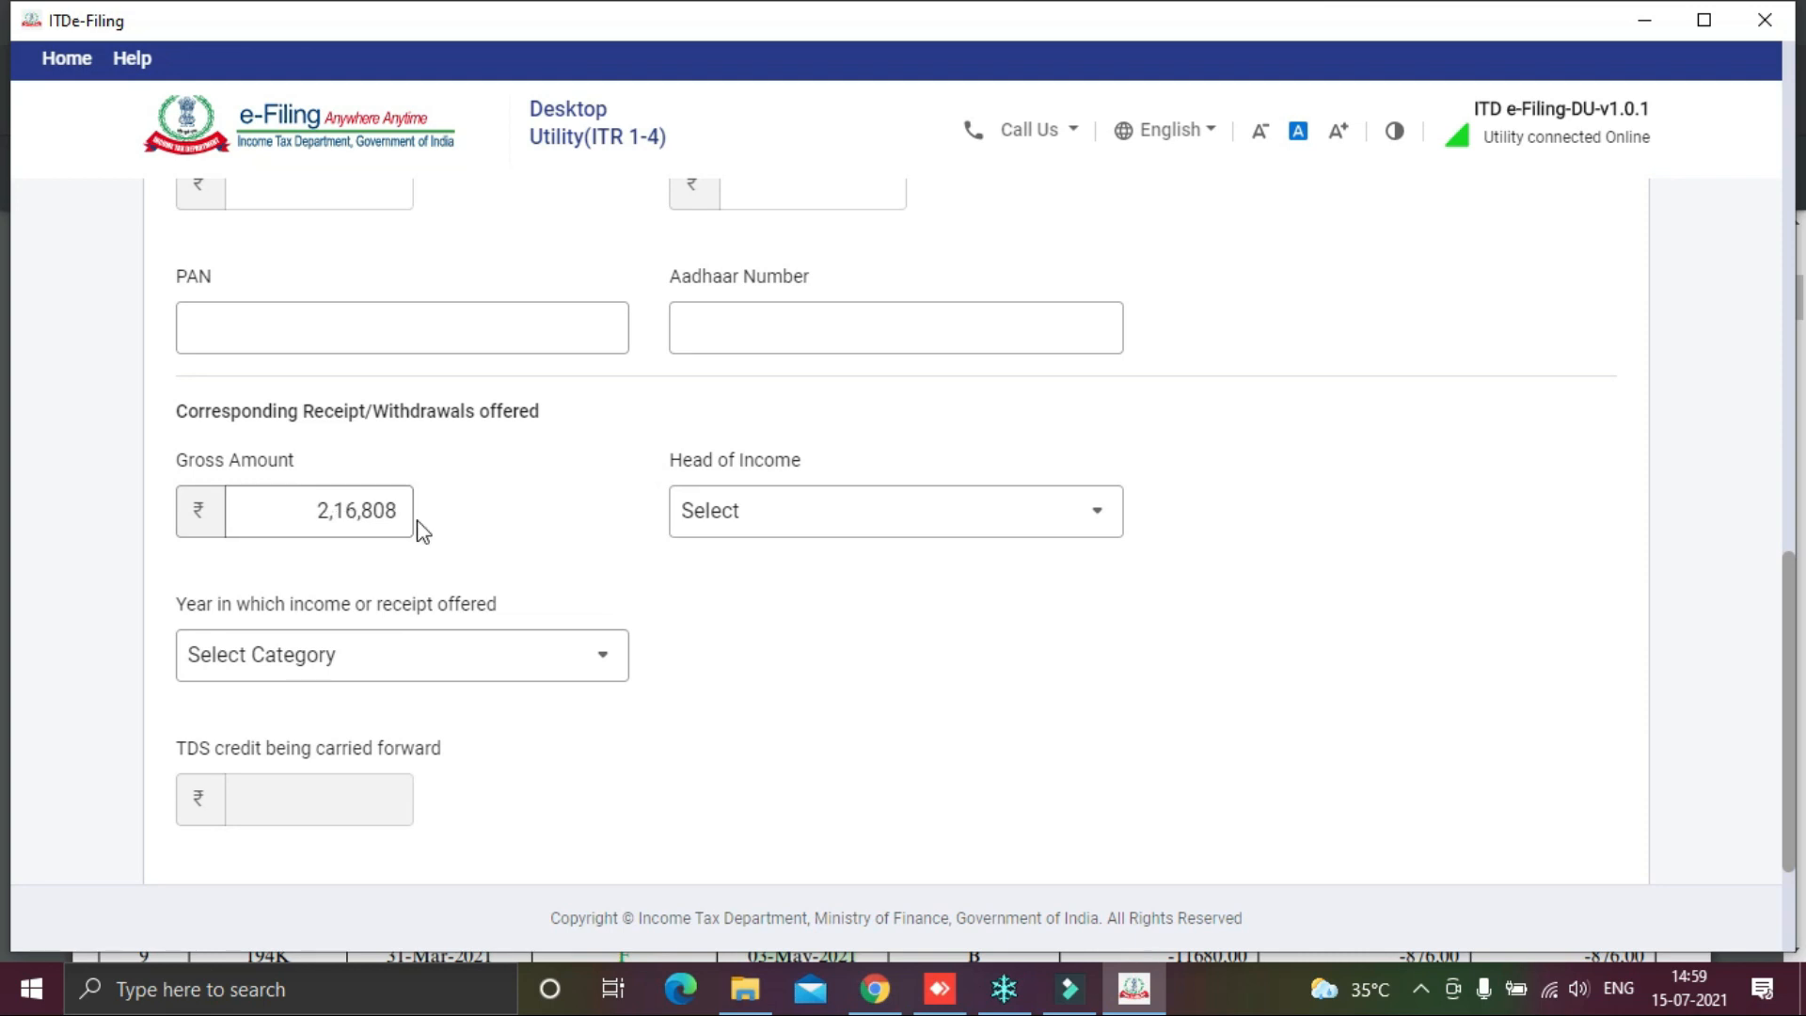
key("alt+Tab")
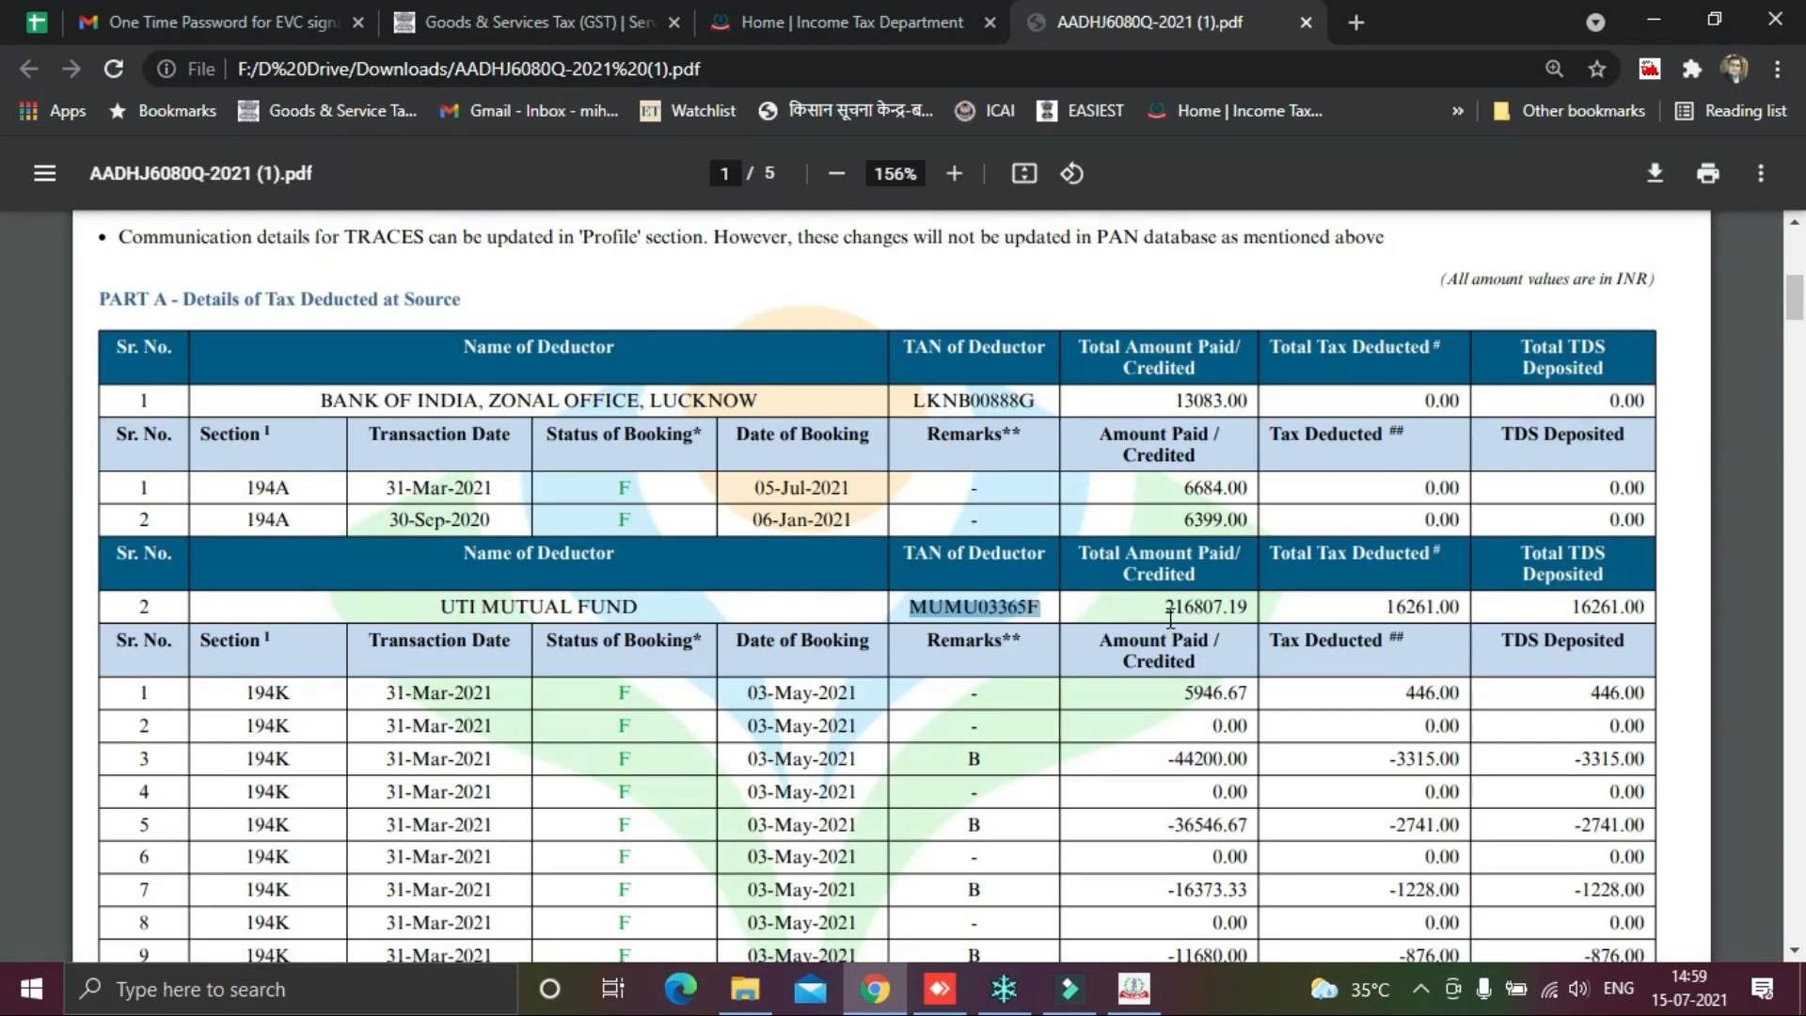
left_click_drag(1169, 614, 1243, 614)
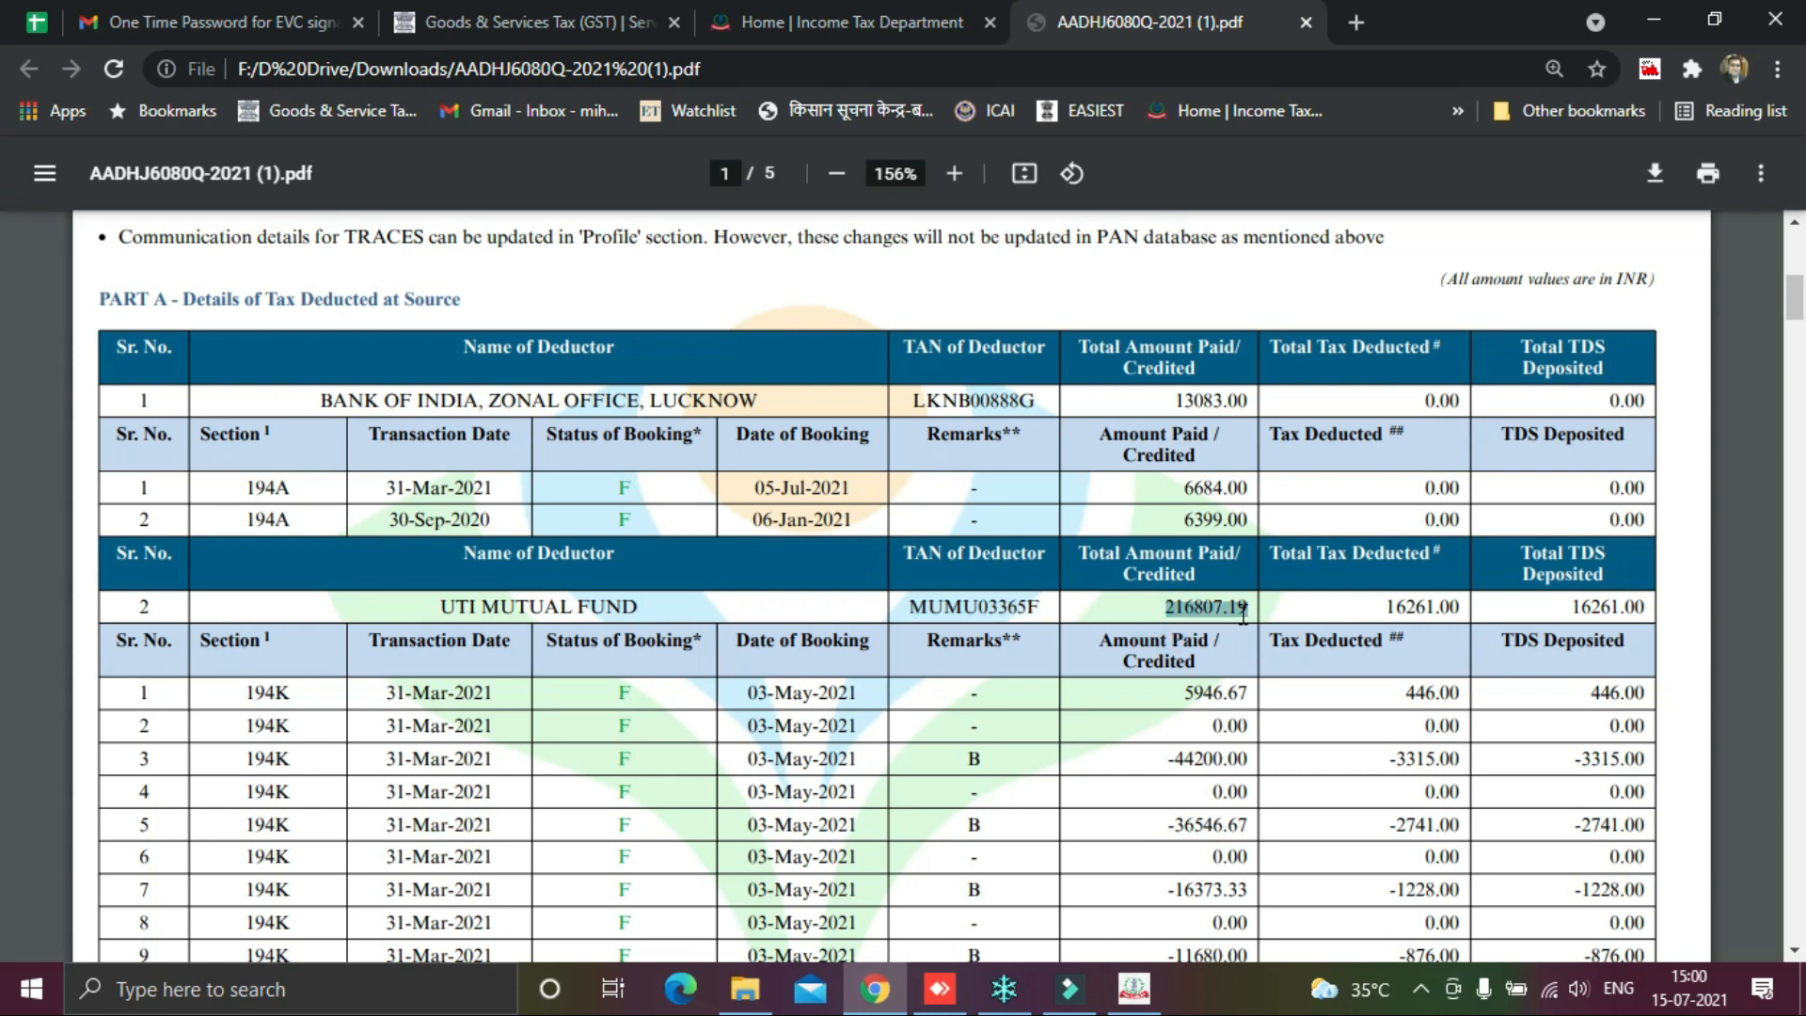
key("alt+Tab")
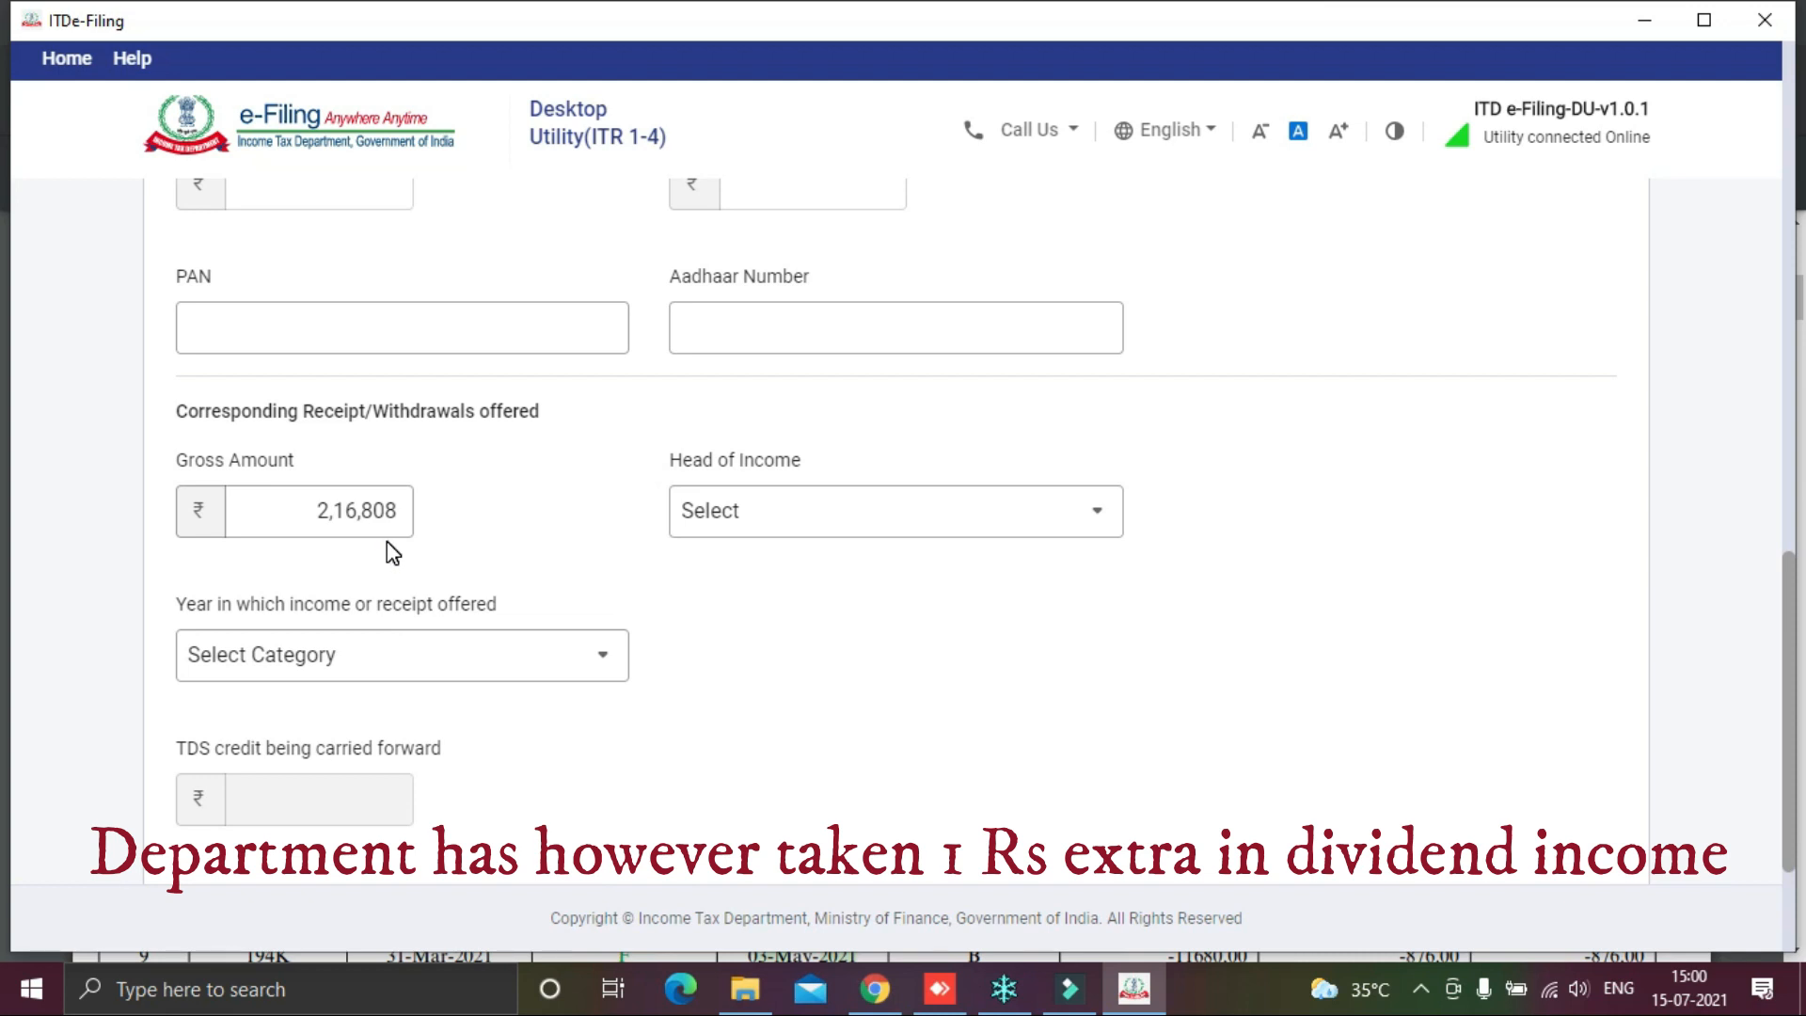
Step: Set Head of Income to Income from Other Sources, year 2019, and save the TDS entry
left_click(852, 512)
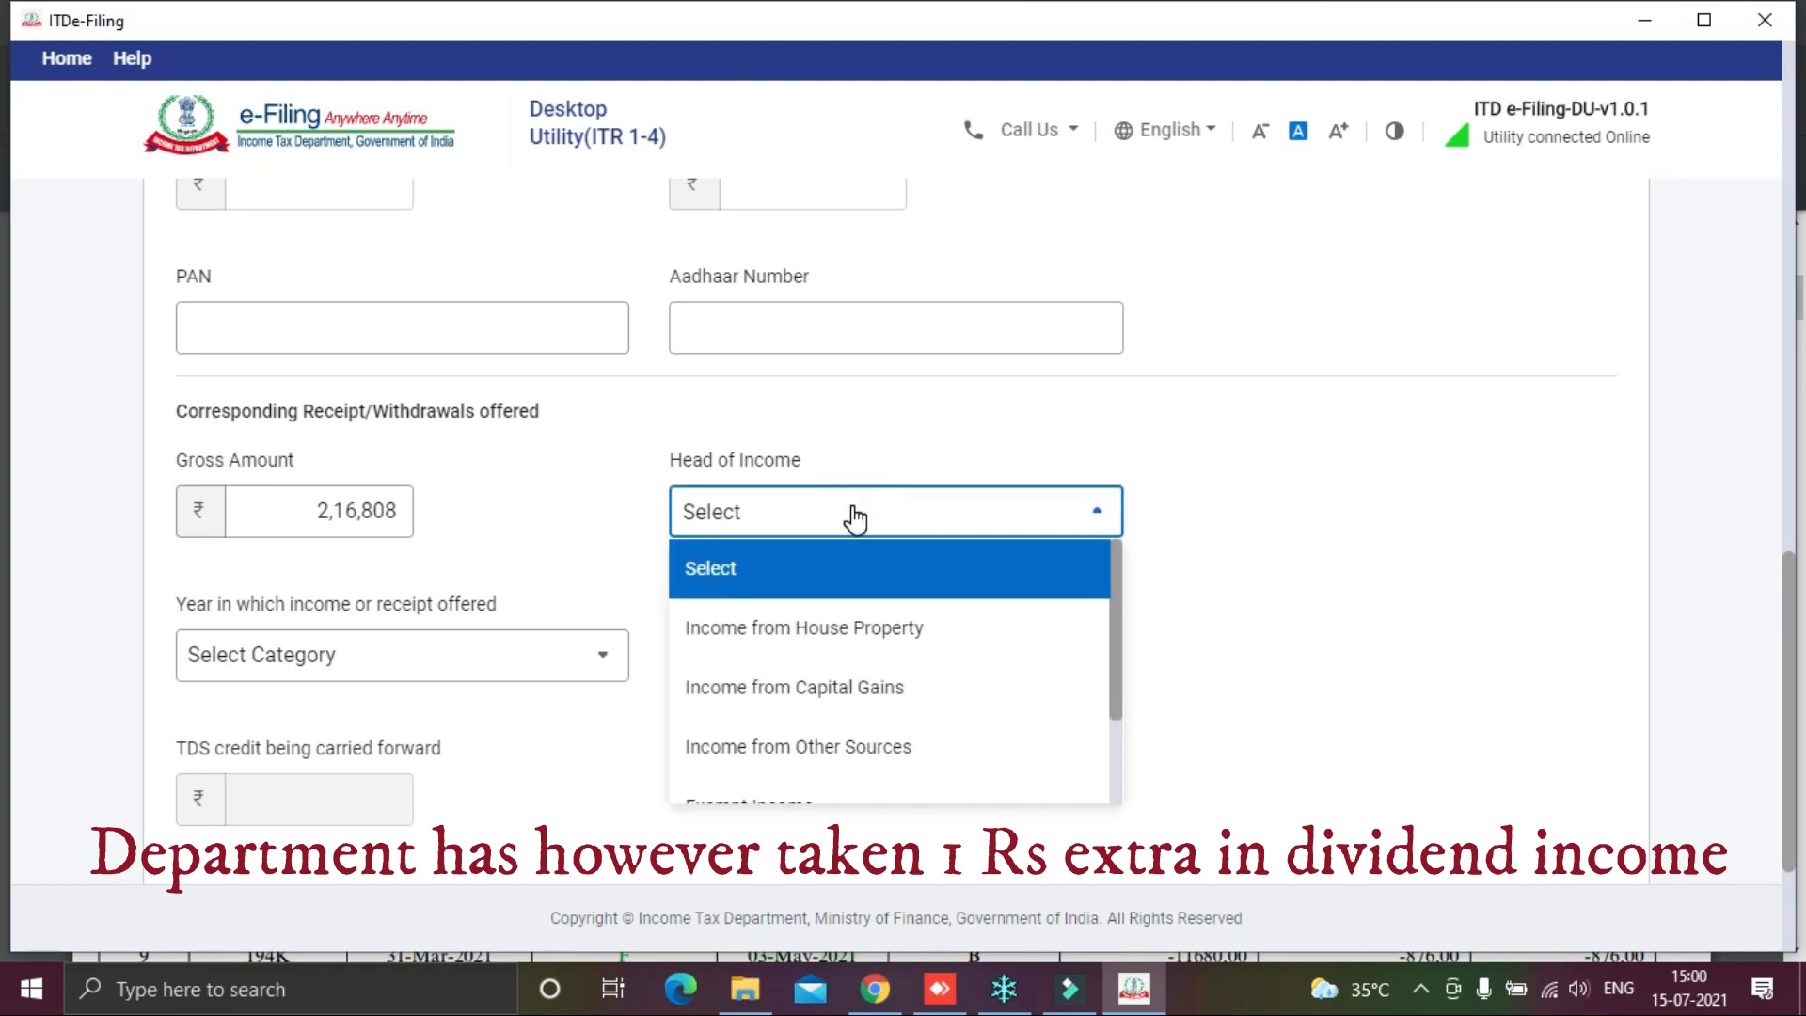
left_click(831, 750)
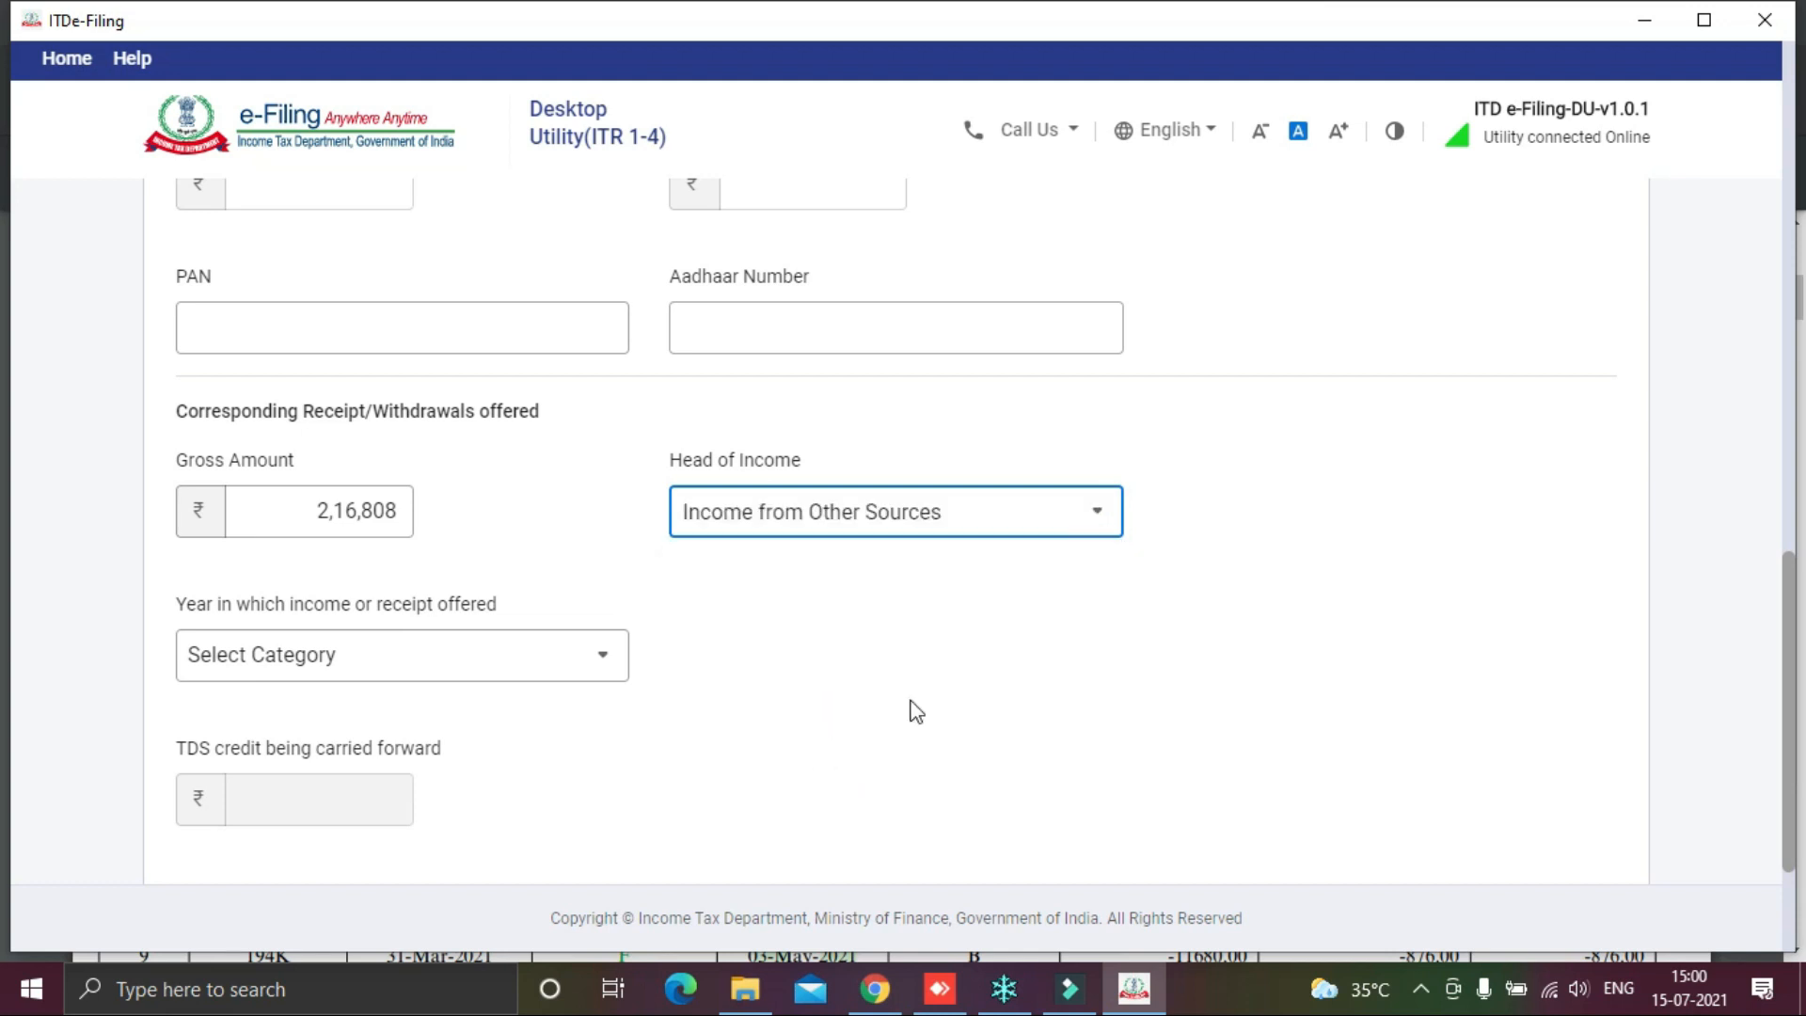
scroll(1220, 632, "down", 2)
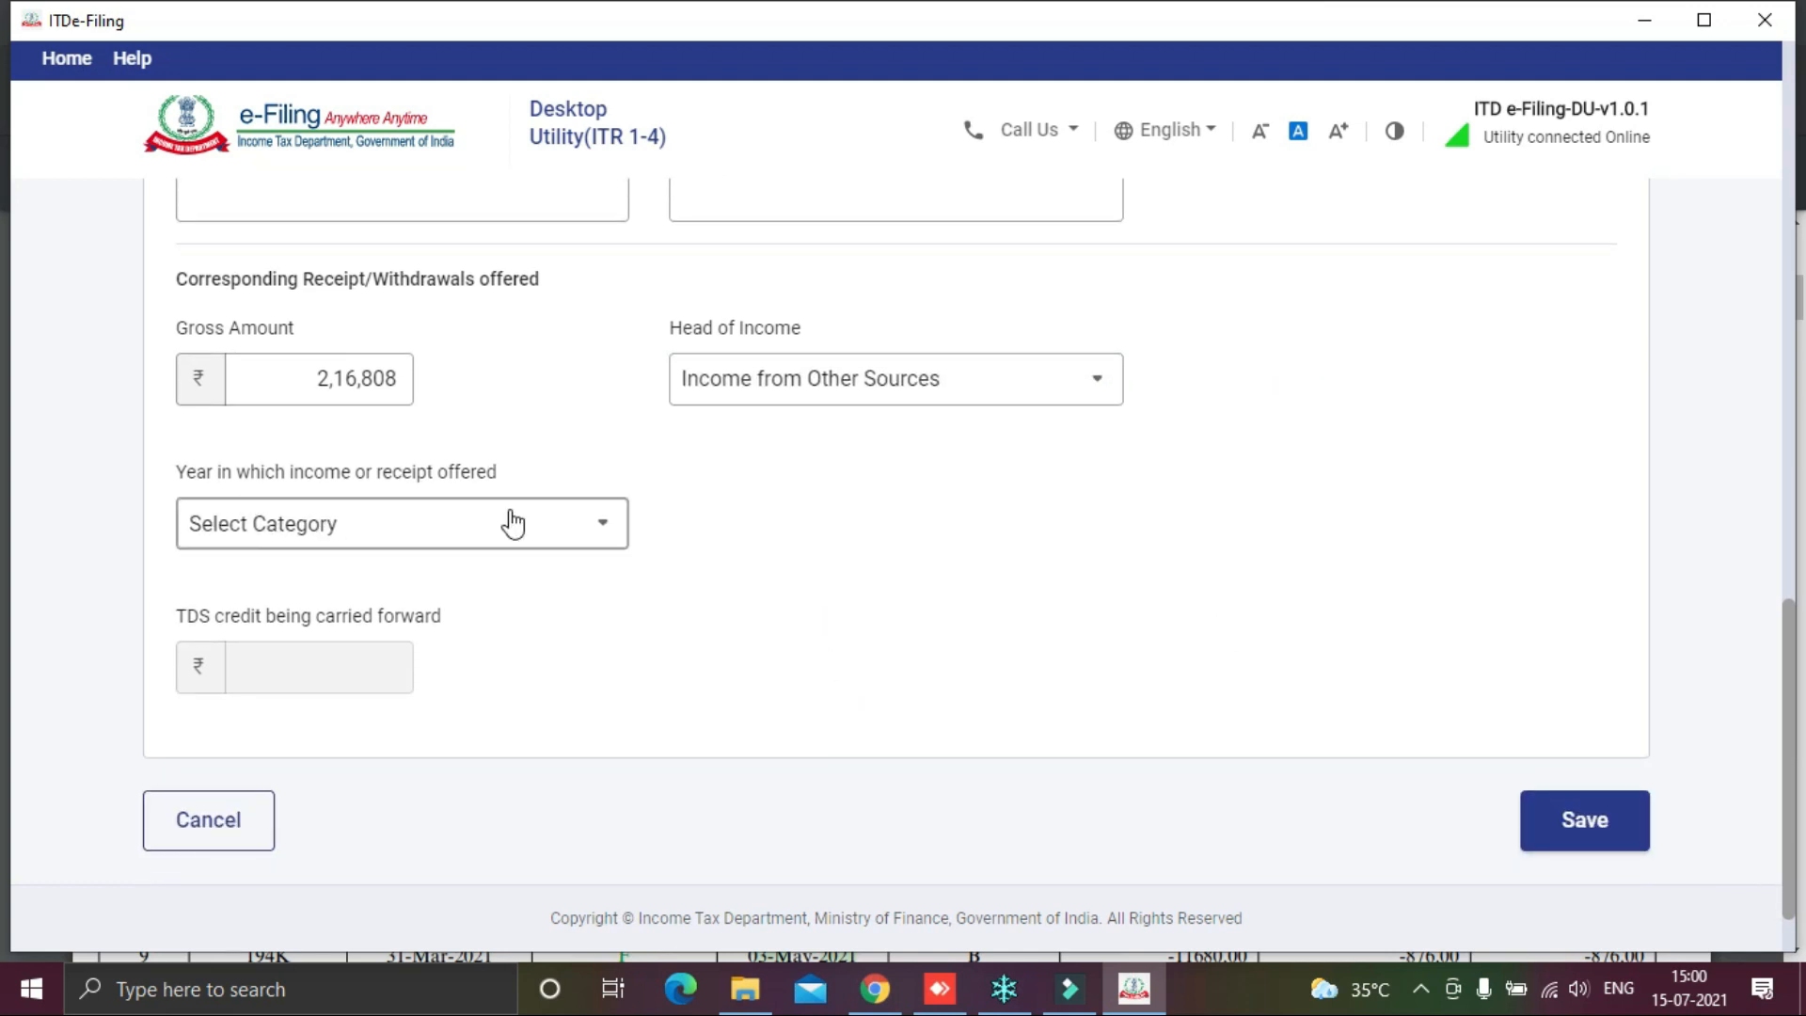
left_click(597, 528)
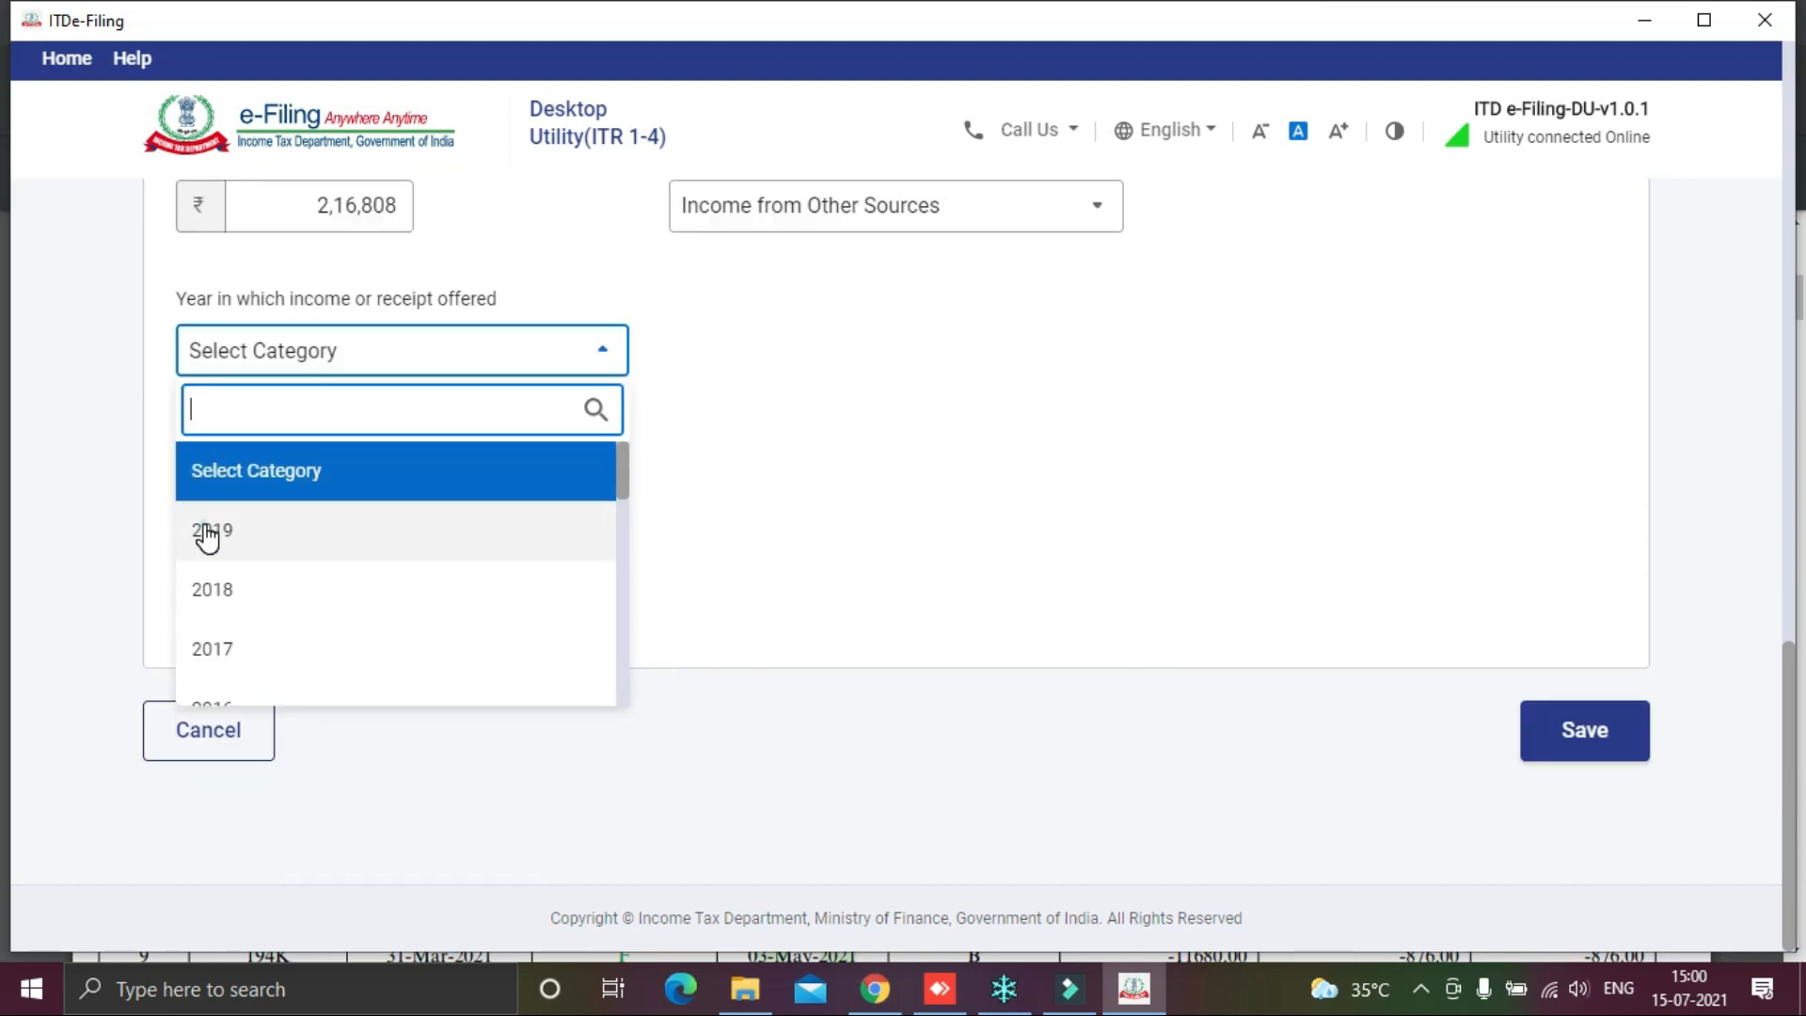
left_click(207, 533)
left_click(1052, 484)
left_click(1604, 730)
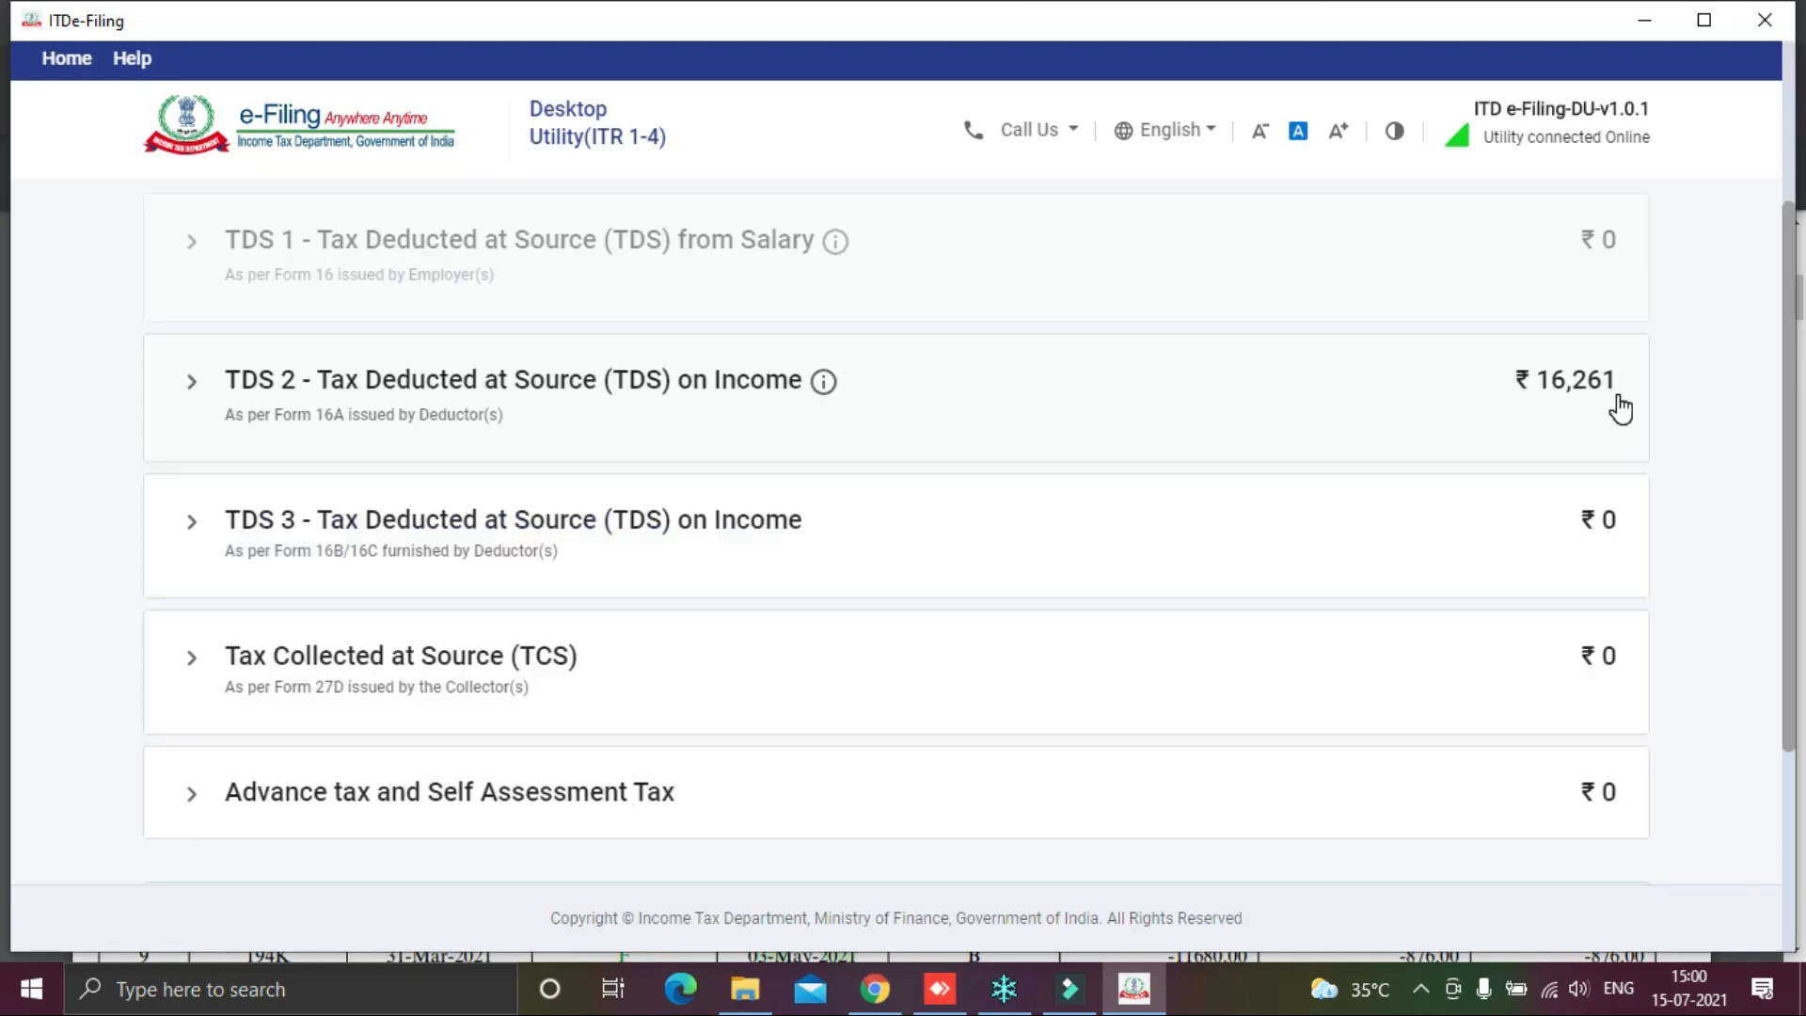
Step: Expand the empty Advance tax and Self Assessment Tax section below the TDS entries
scroll(1580, 527, "down", 2)
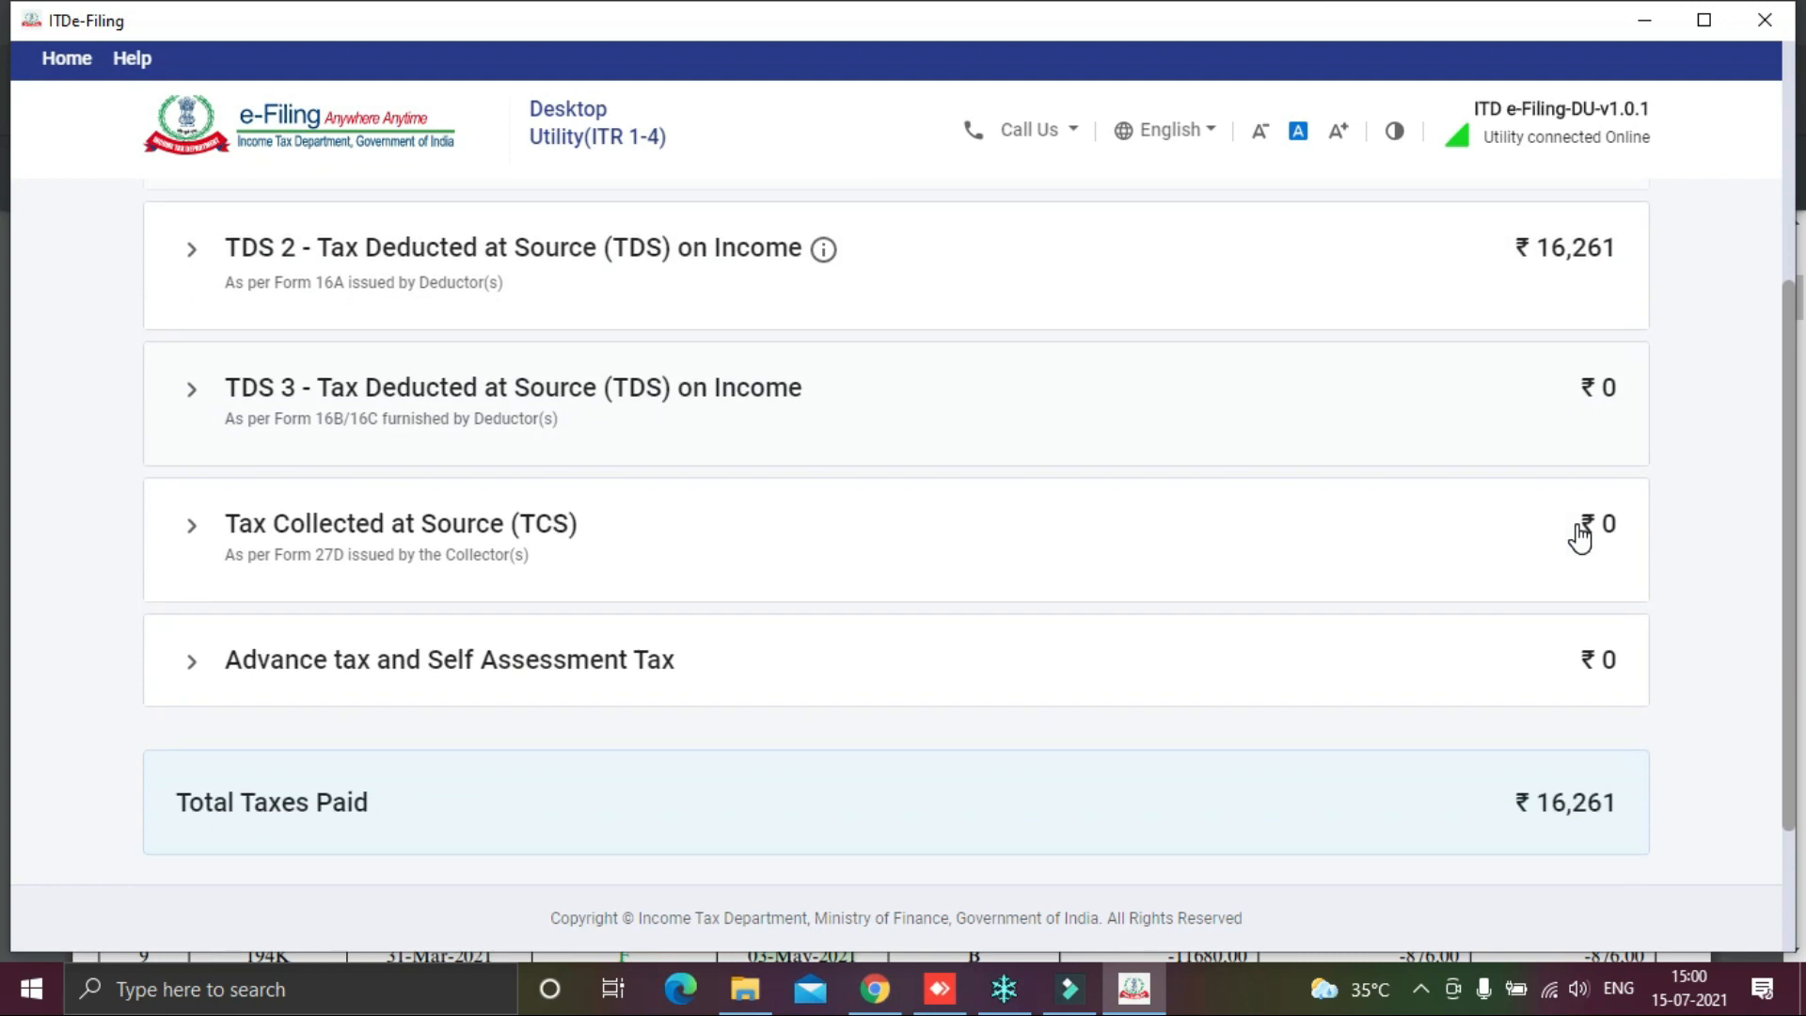
left_click(325, 660)
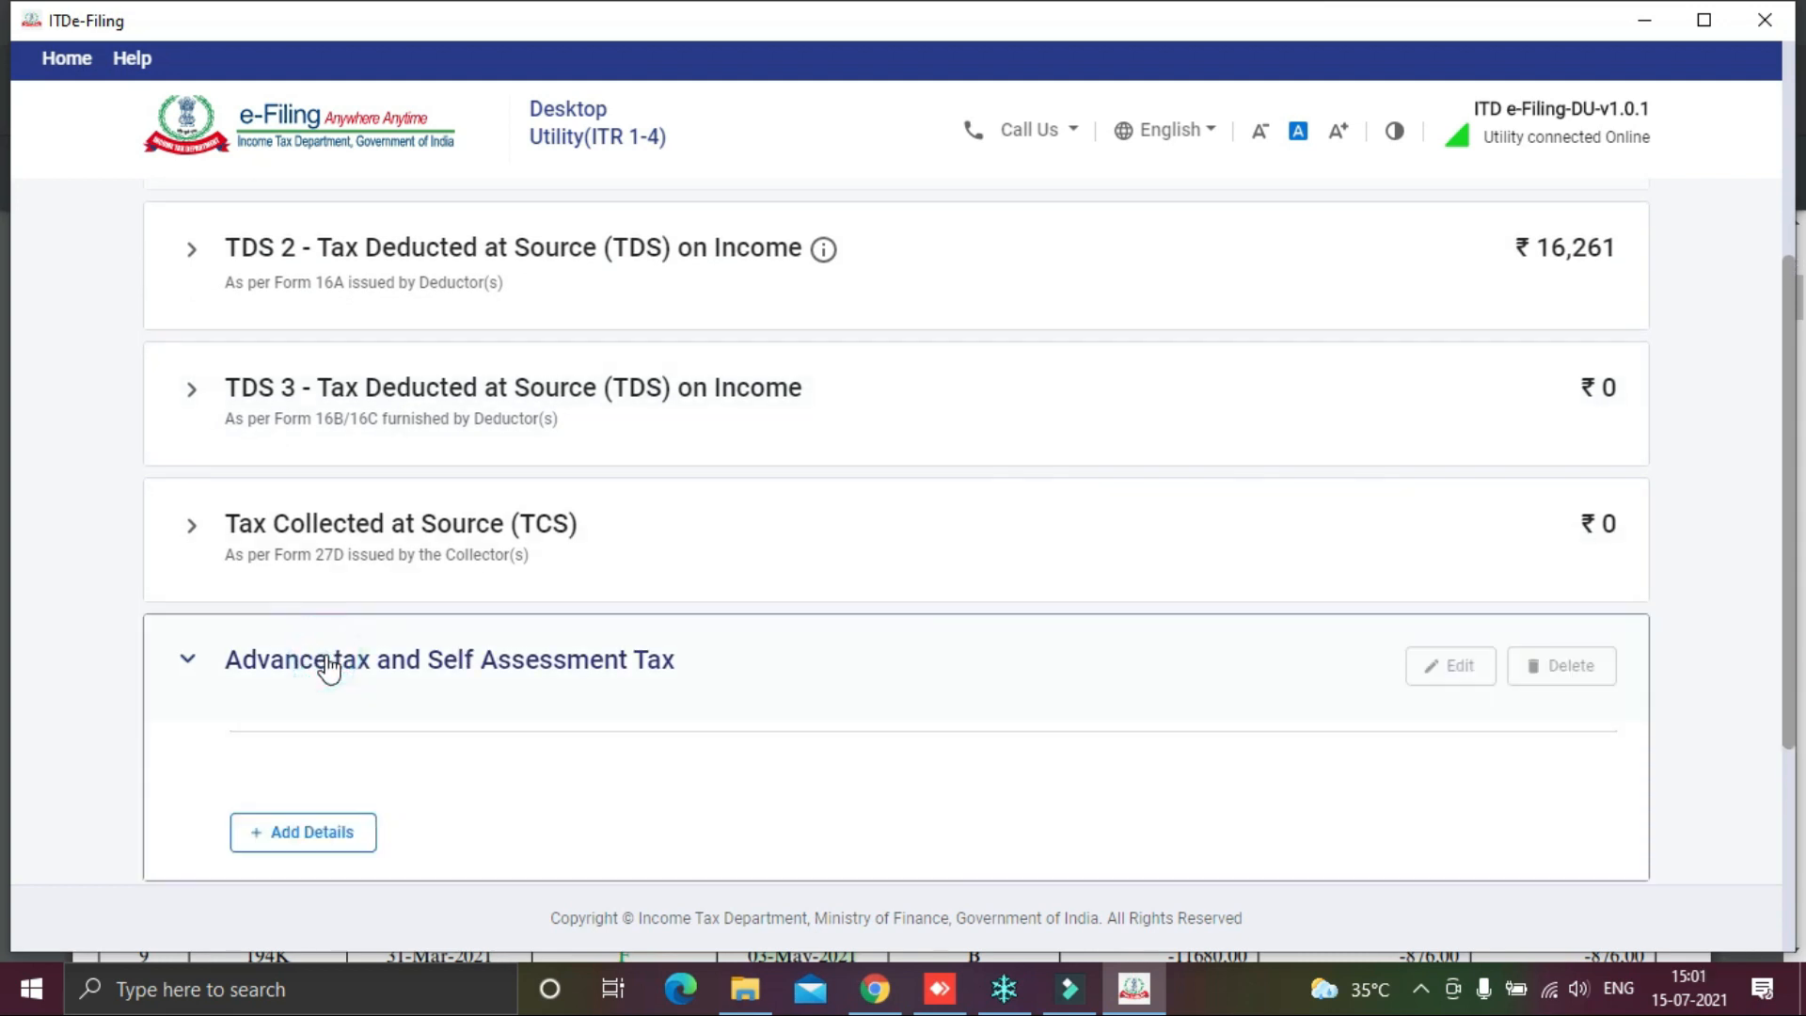
scroll(322, 663, "down", 3)
Step: Start a new advance tax payment with deposit date 01-Aug-2020
left_click(291, 570)
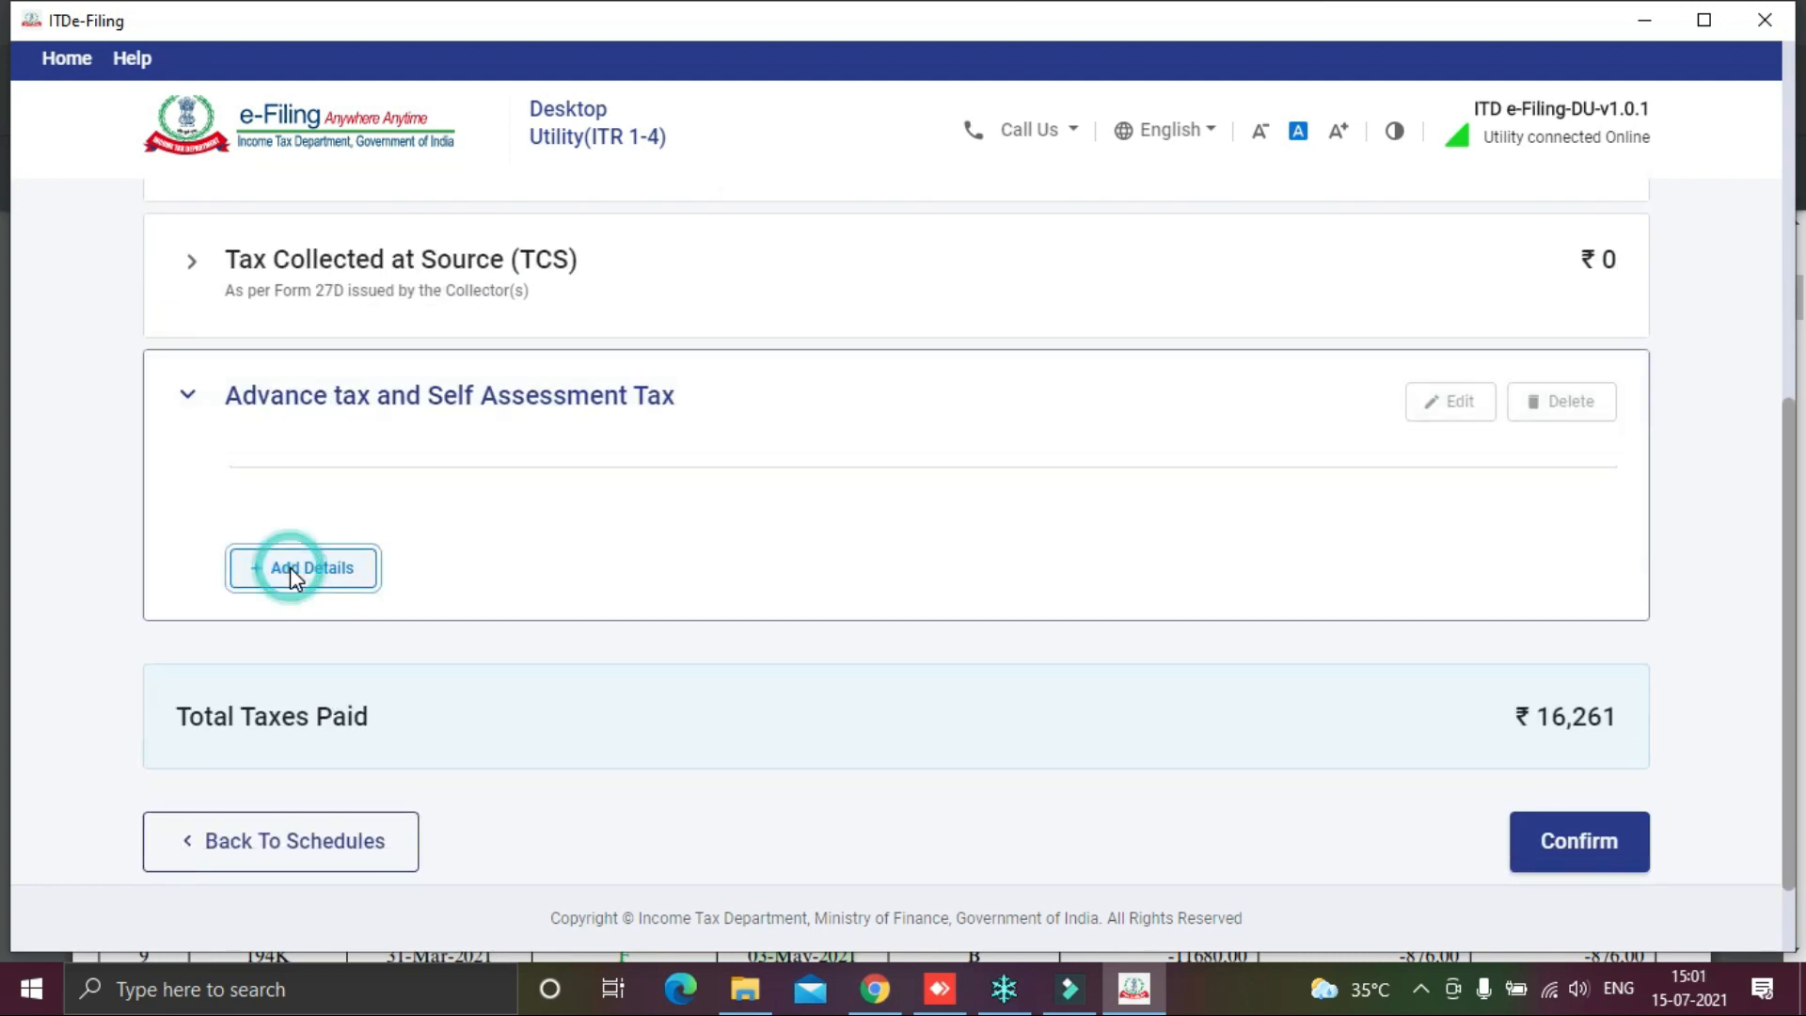
left_click(528, 472)
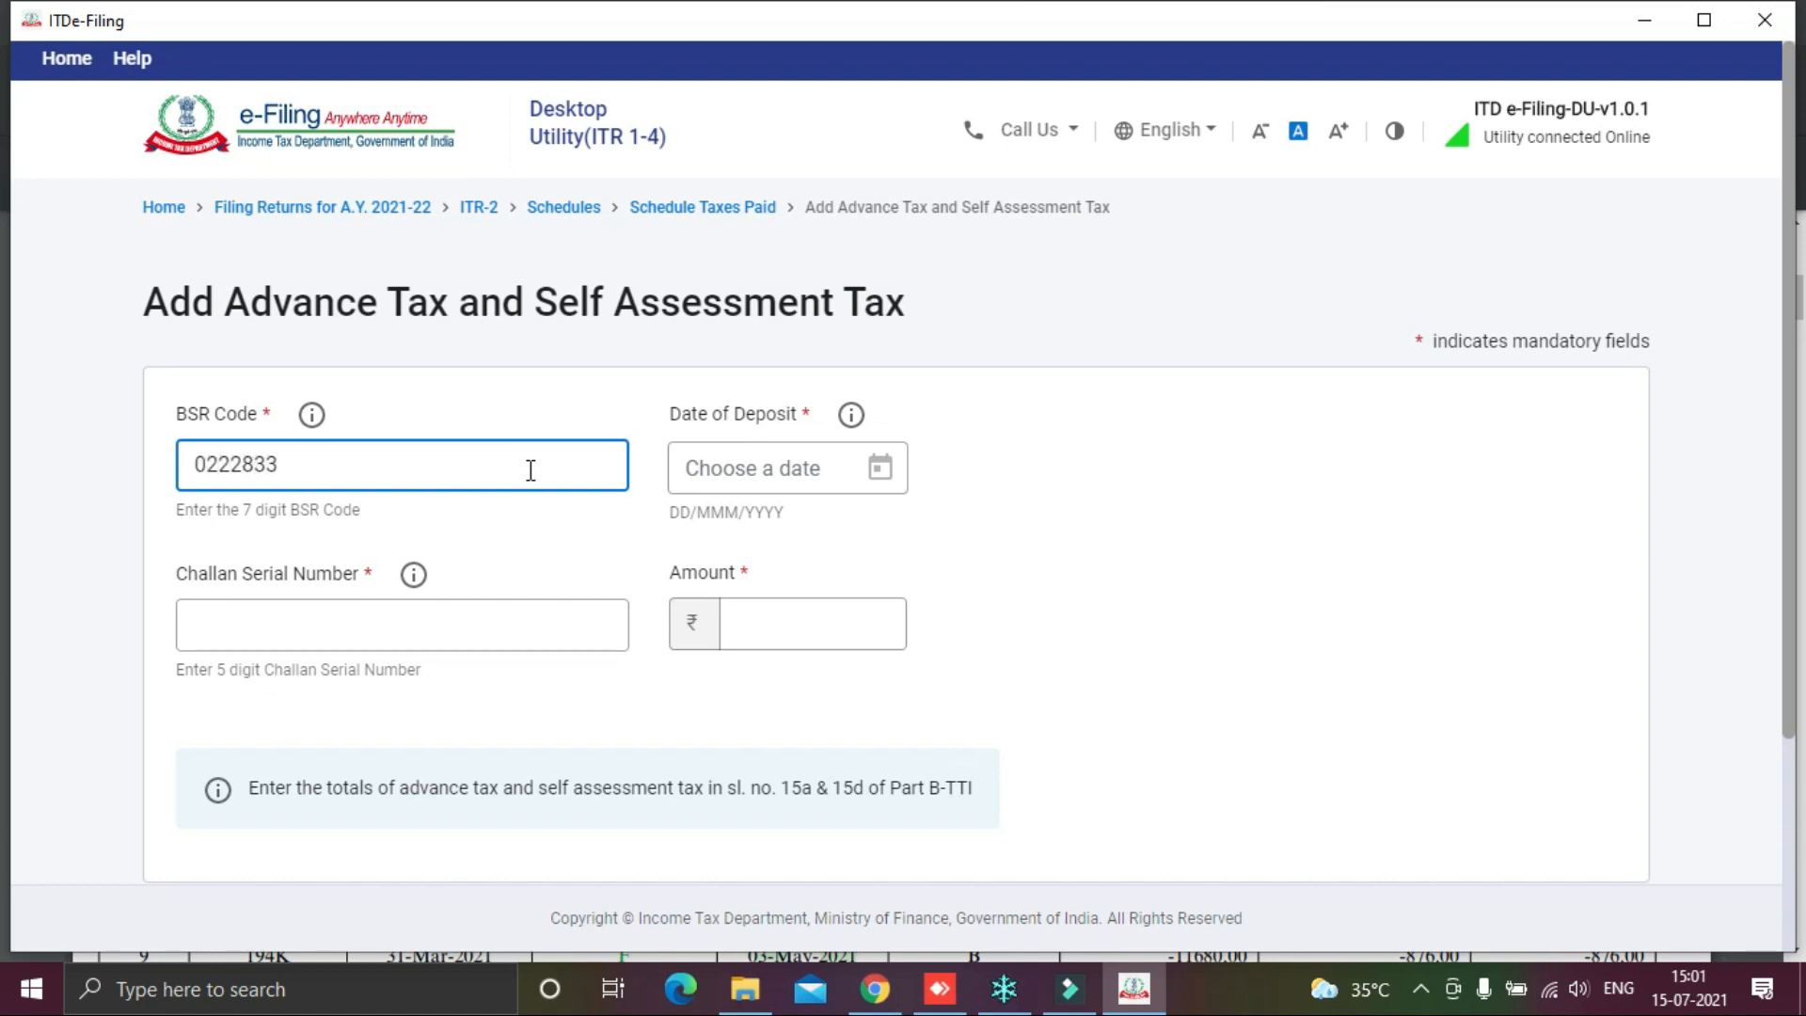
left_click(881, 469)
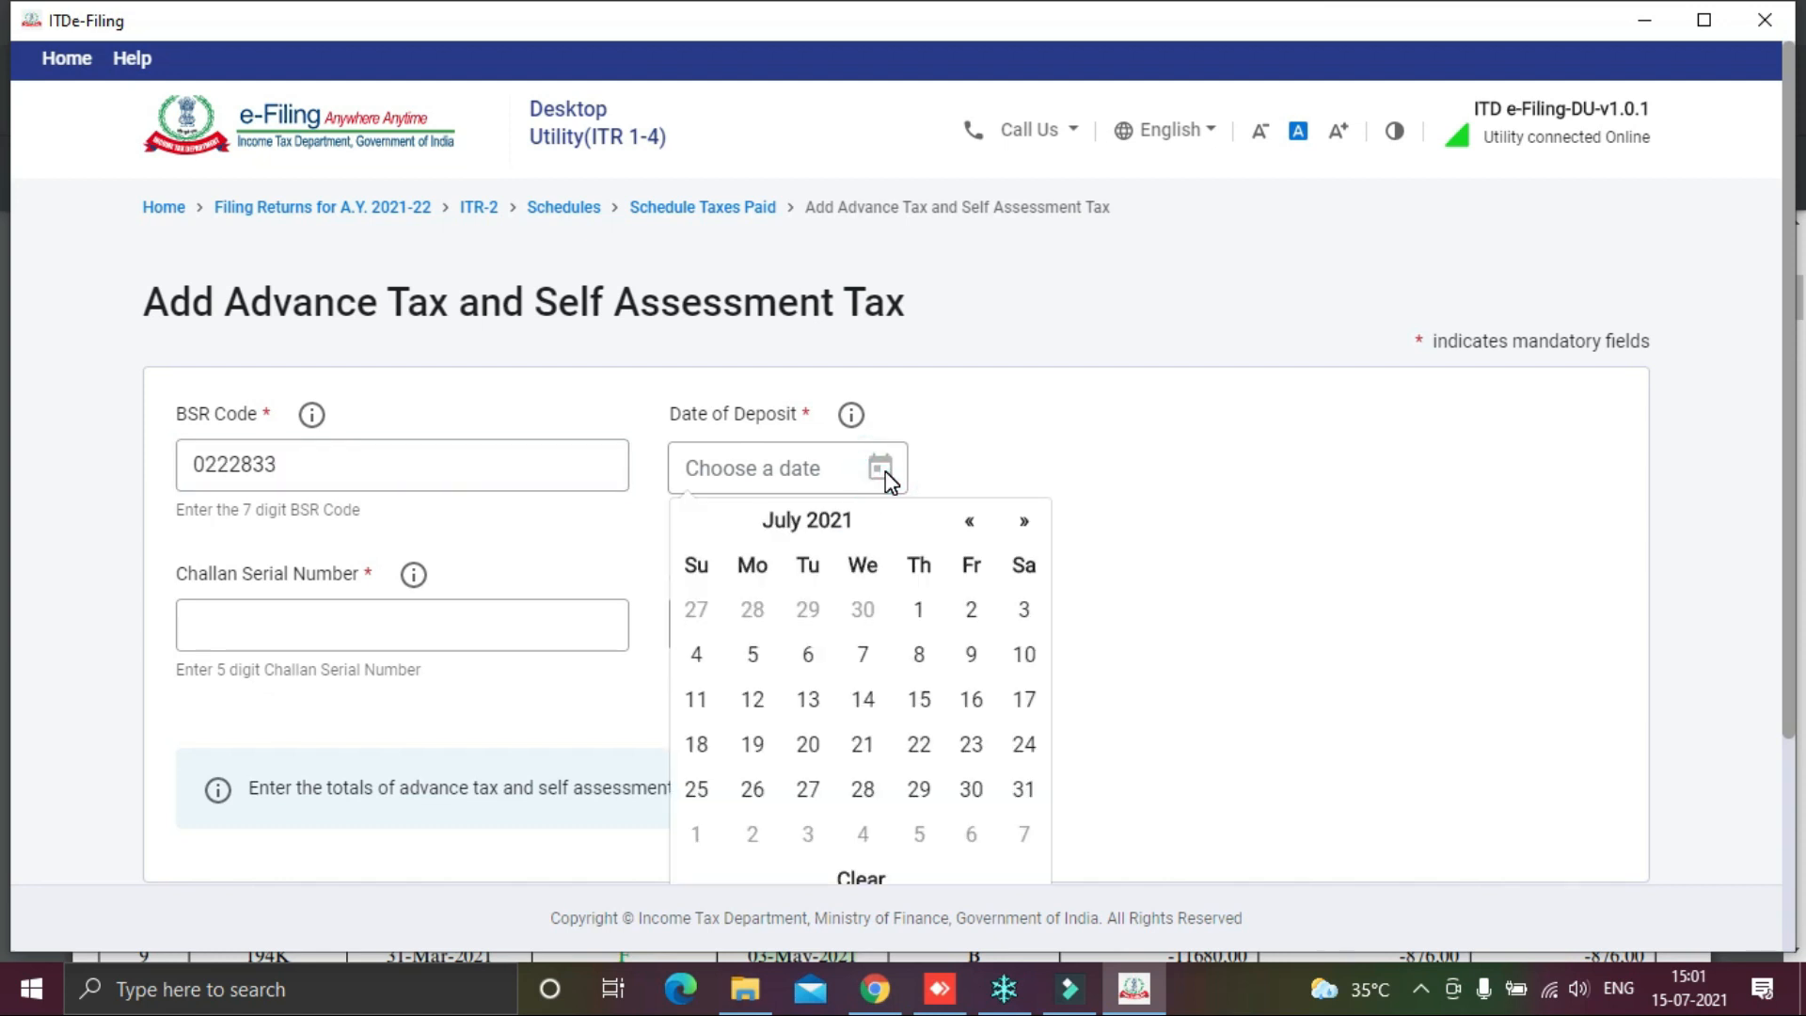
left_click(970, 522)
left_click(970, 522)
left_click(970, 522)
left_click(970, 522)
left_click(970, 522)
left_click(970, 522)
left_click(970, 522)
left_click(970, 522)
left_click(969, 522)
left_click(970, 522)
left_click(970, 522)
left_click(1024, 613)
Step: Enter challan serial 000 and amount ₹1,00,000, then add the payment to Tax Paid
left_click(429, 619)
type("00001")
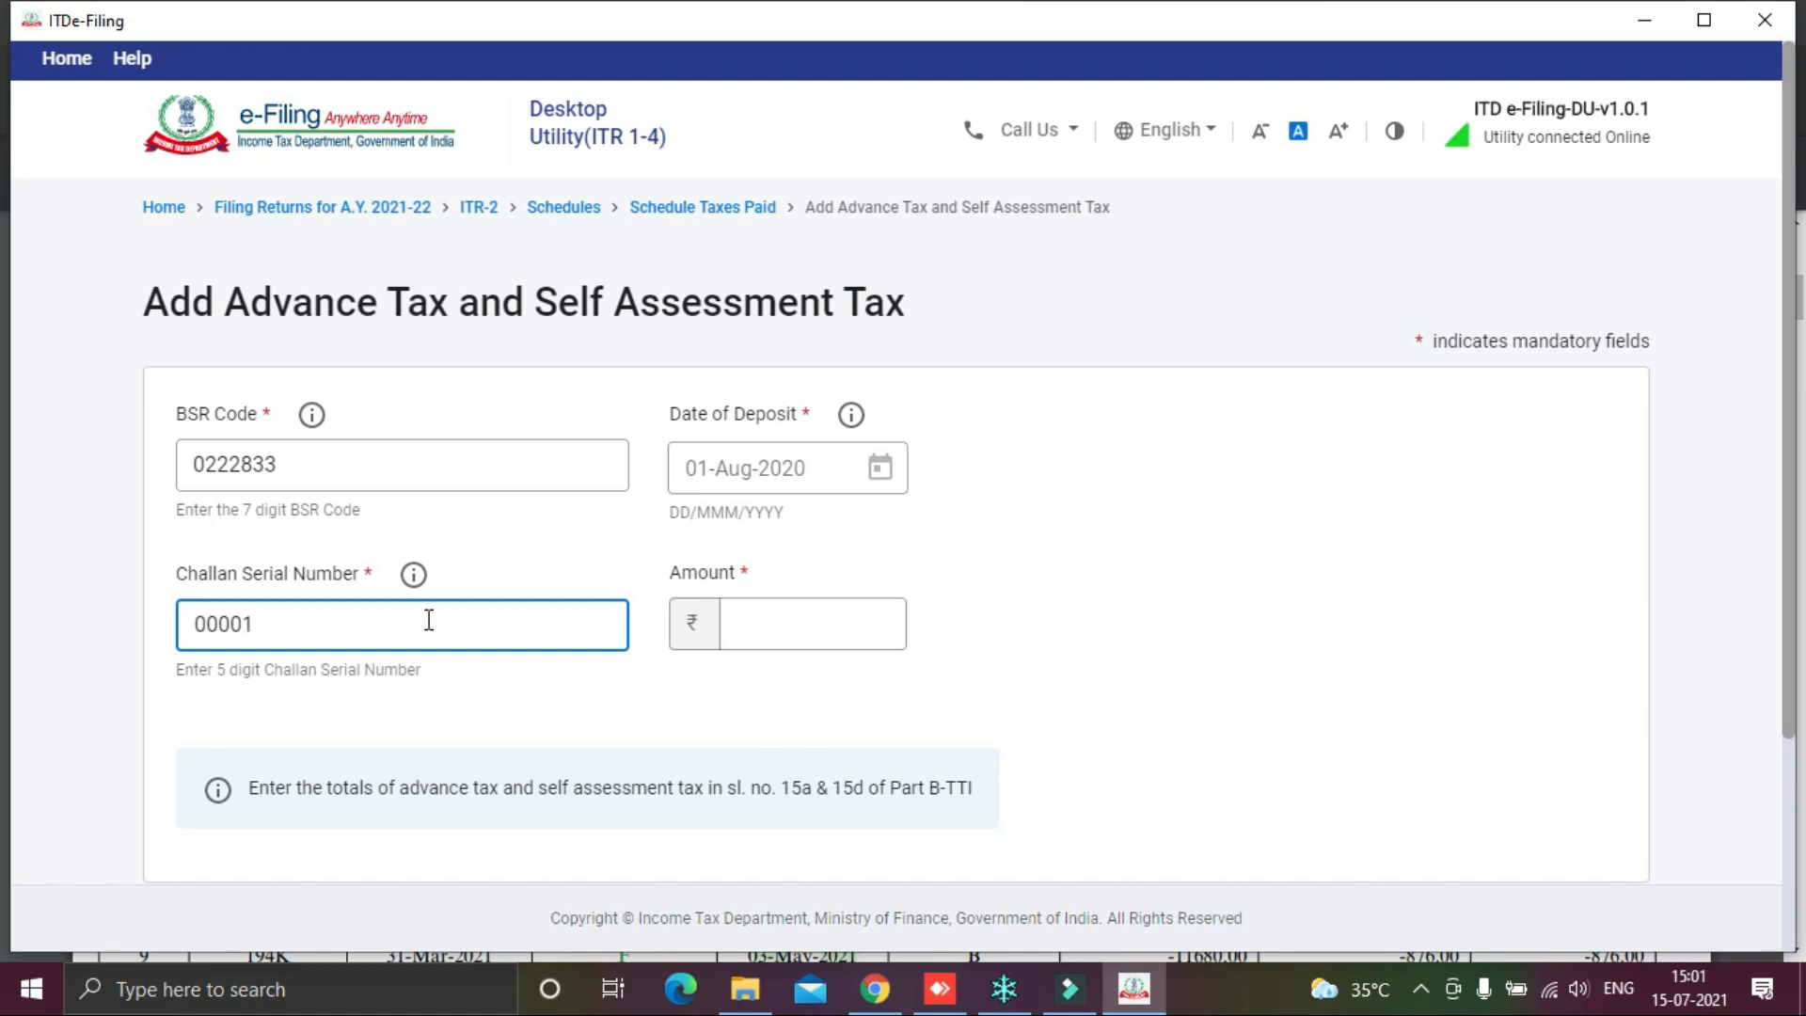
left_click(809, 634)
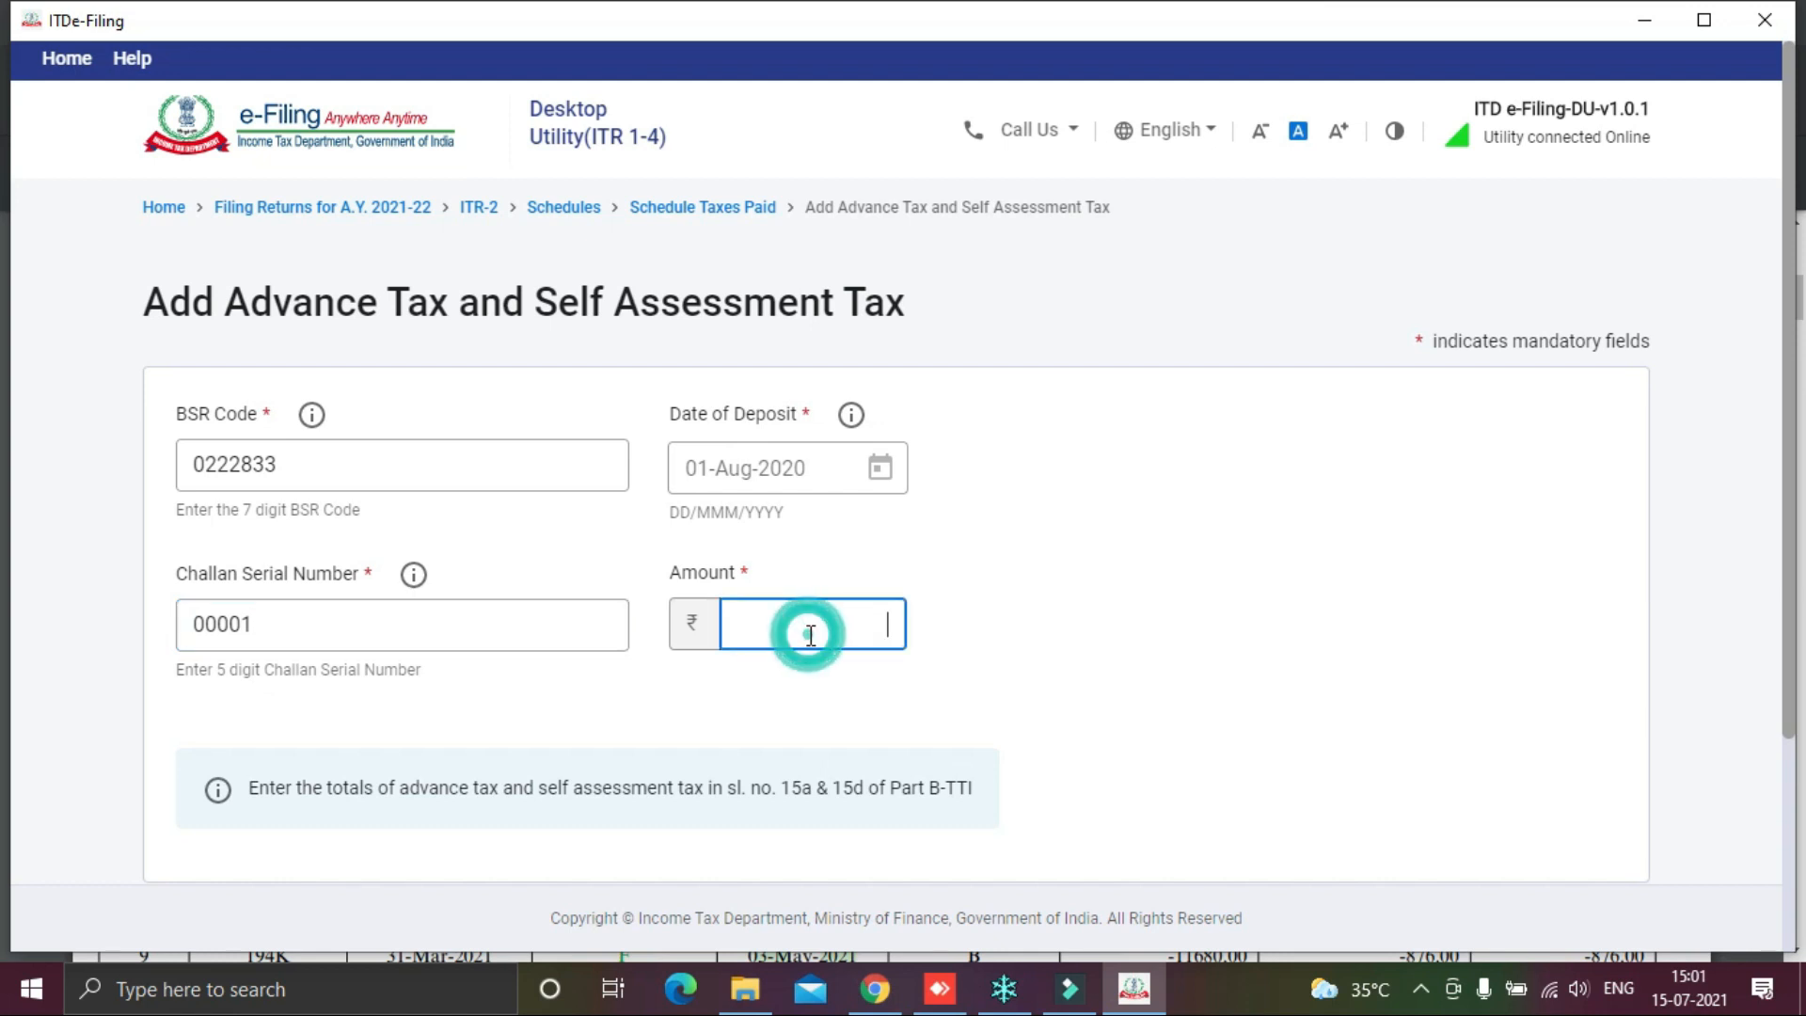
type("10000")
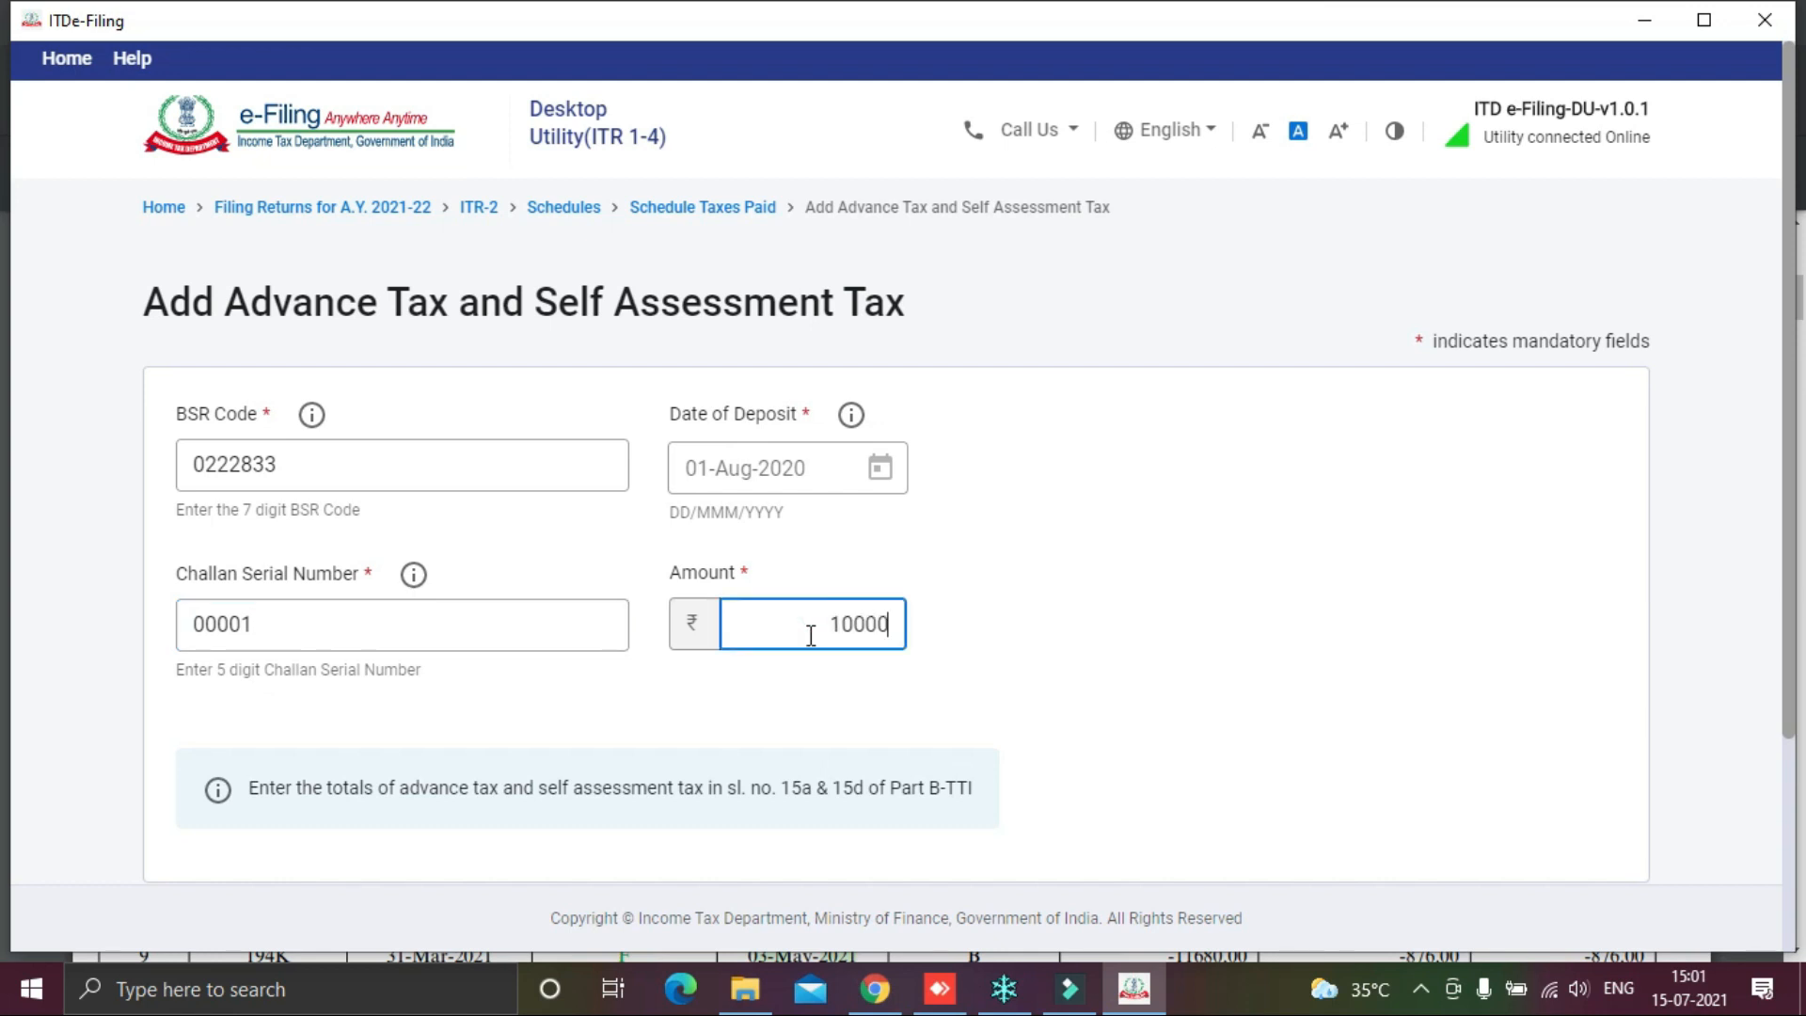
left_click(1092, 609)
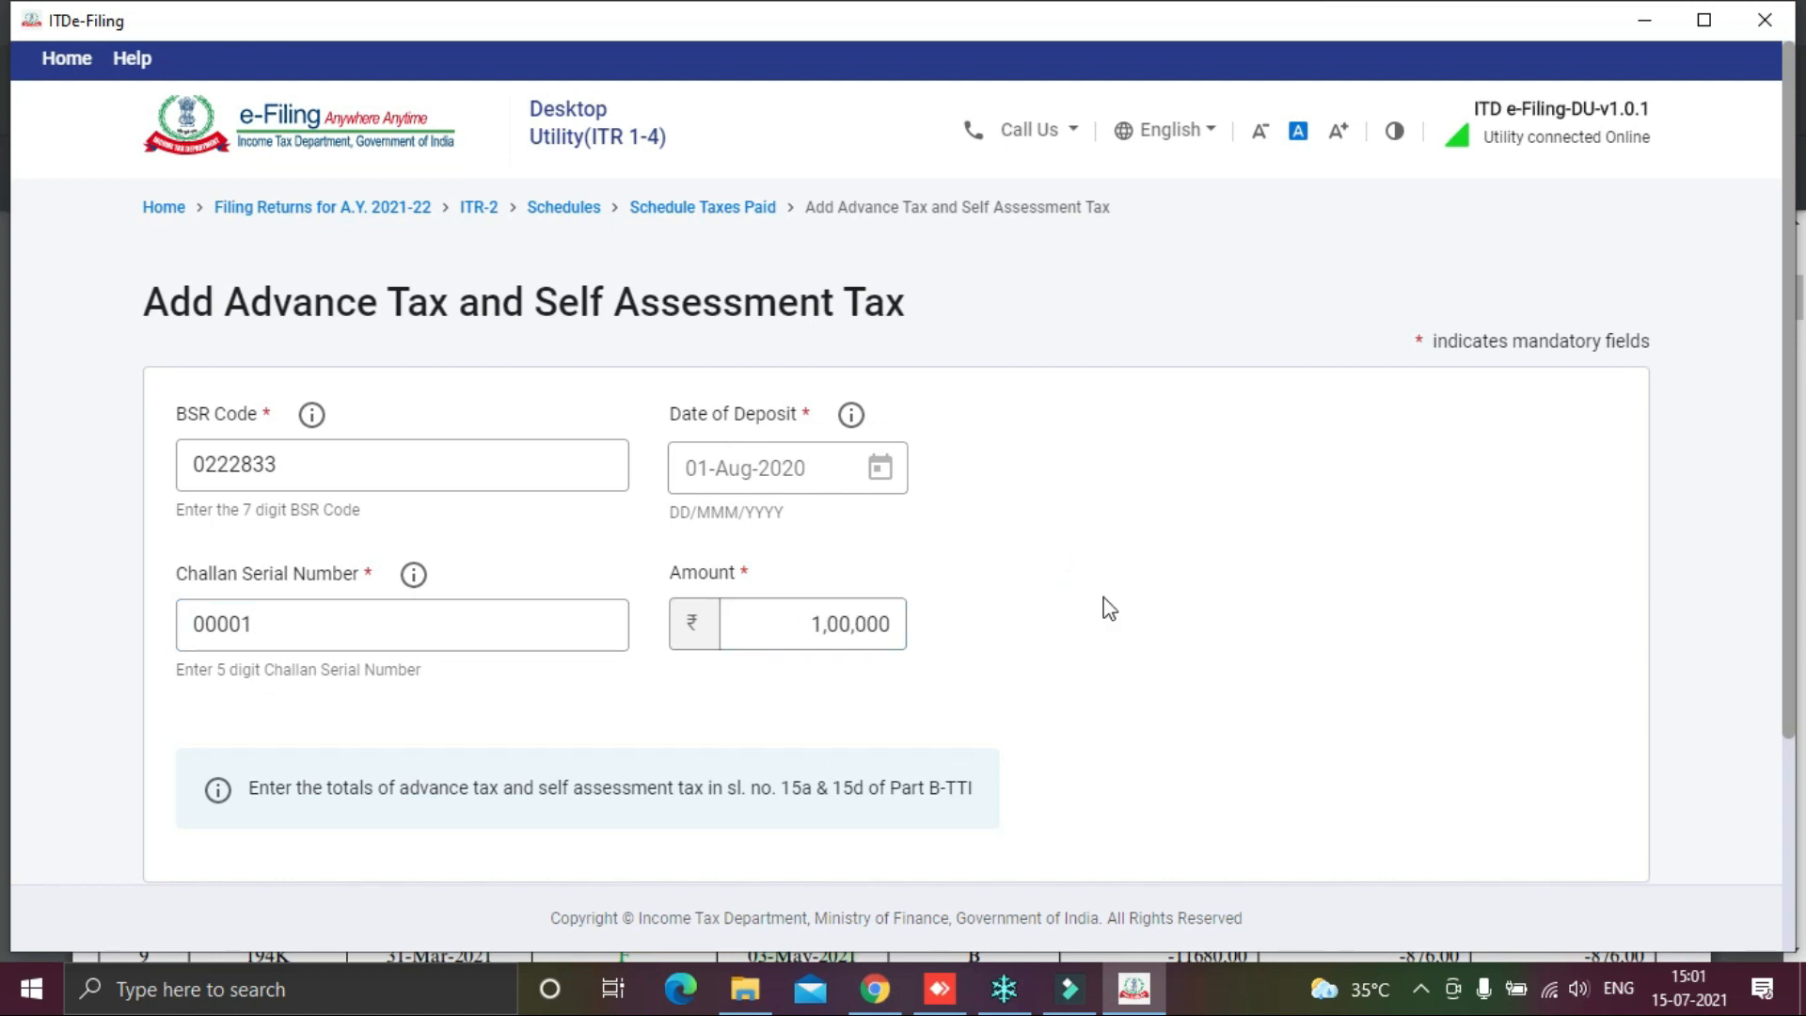
scroll(1100, 604, "down", 3)
left_click(1600, 688)
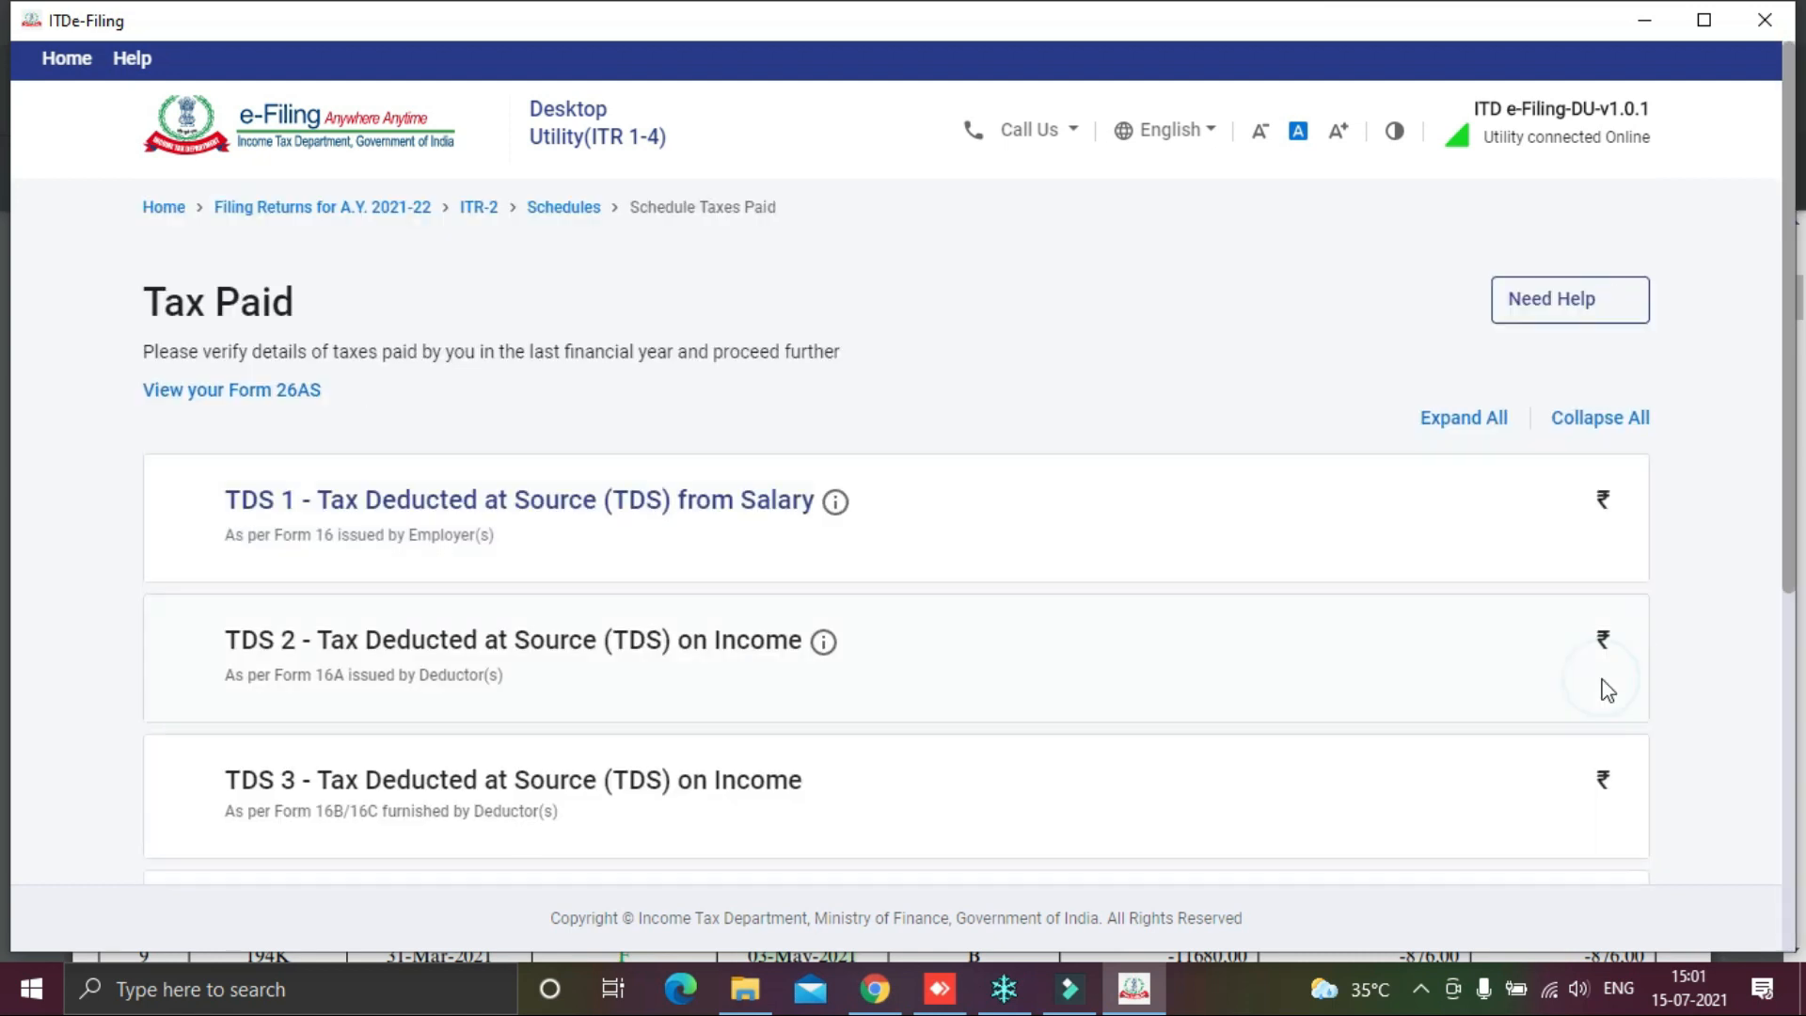
scroll(1453, 701, "down", 5)
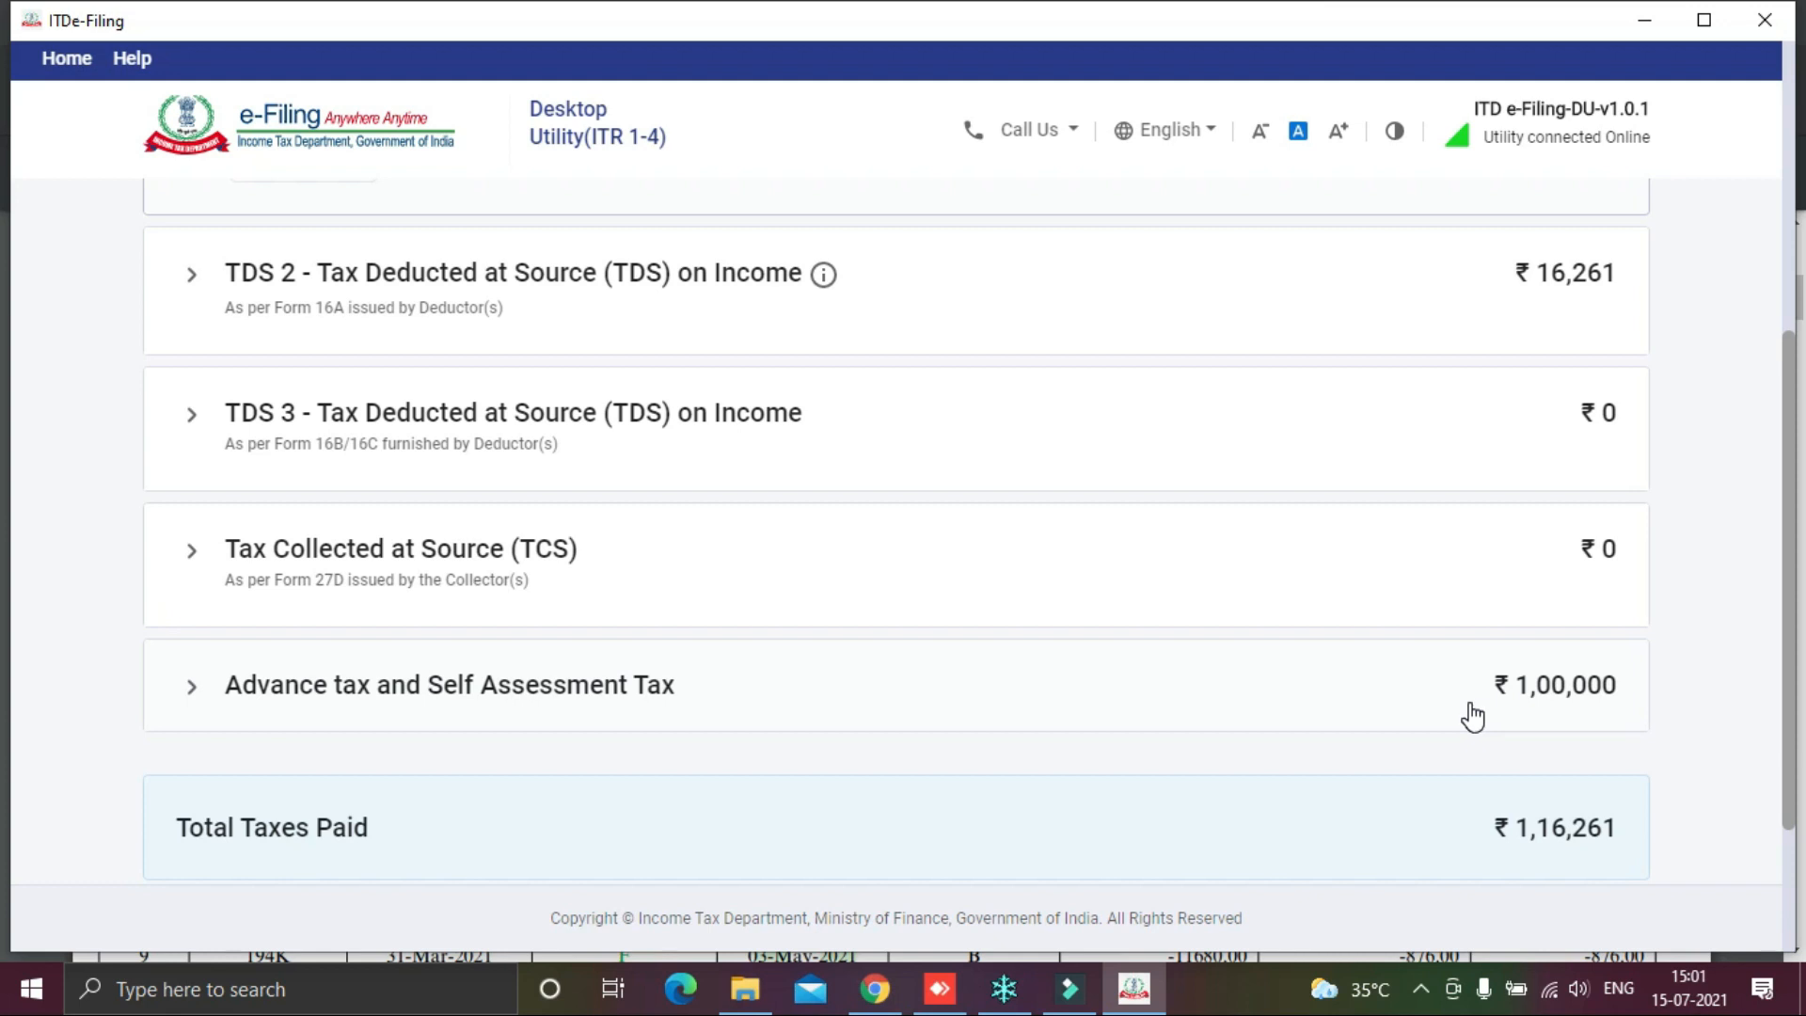
key("alt+Tab")
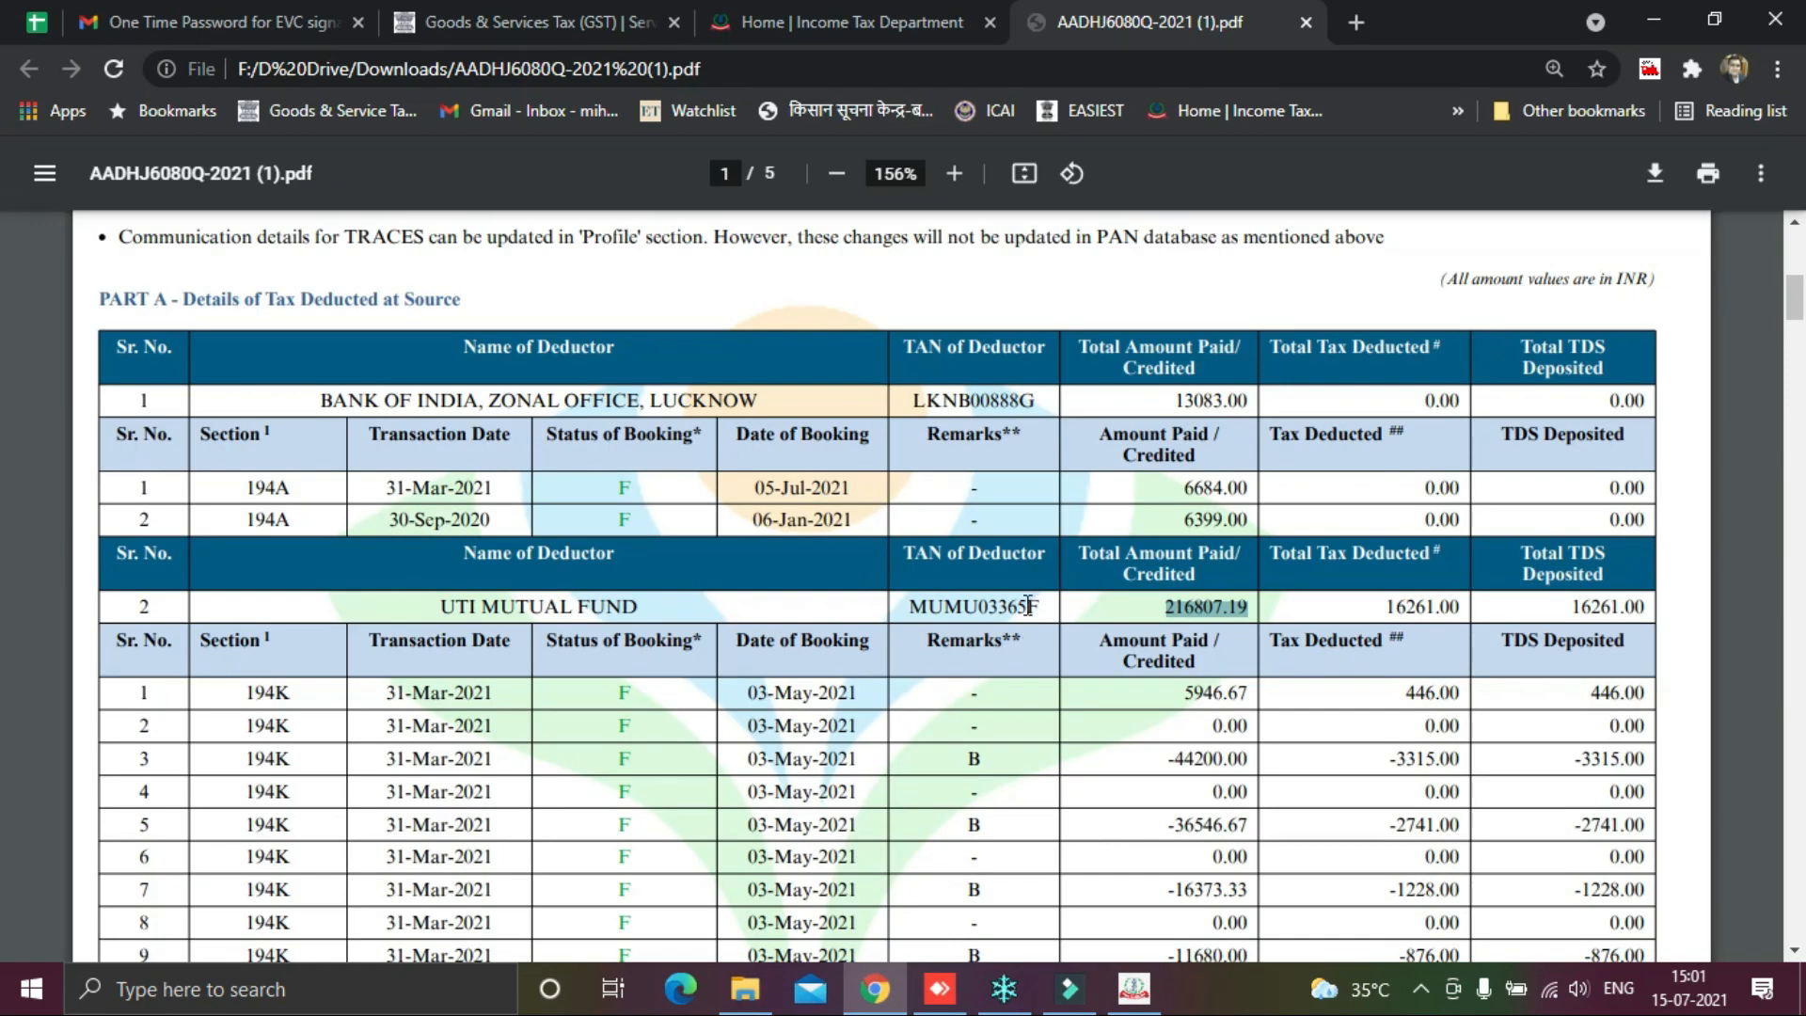
key("alt+Tab")
key("alt+Tab")
key("alt+Tab")
key("alt+Tab")
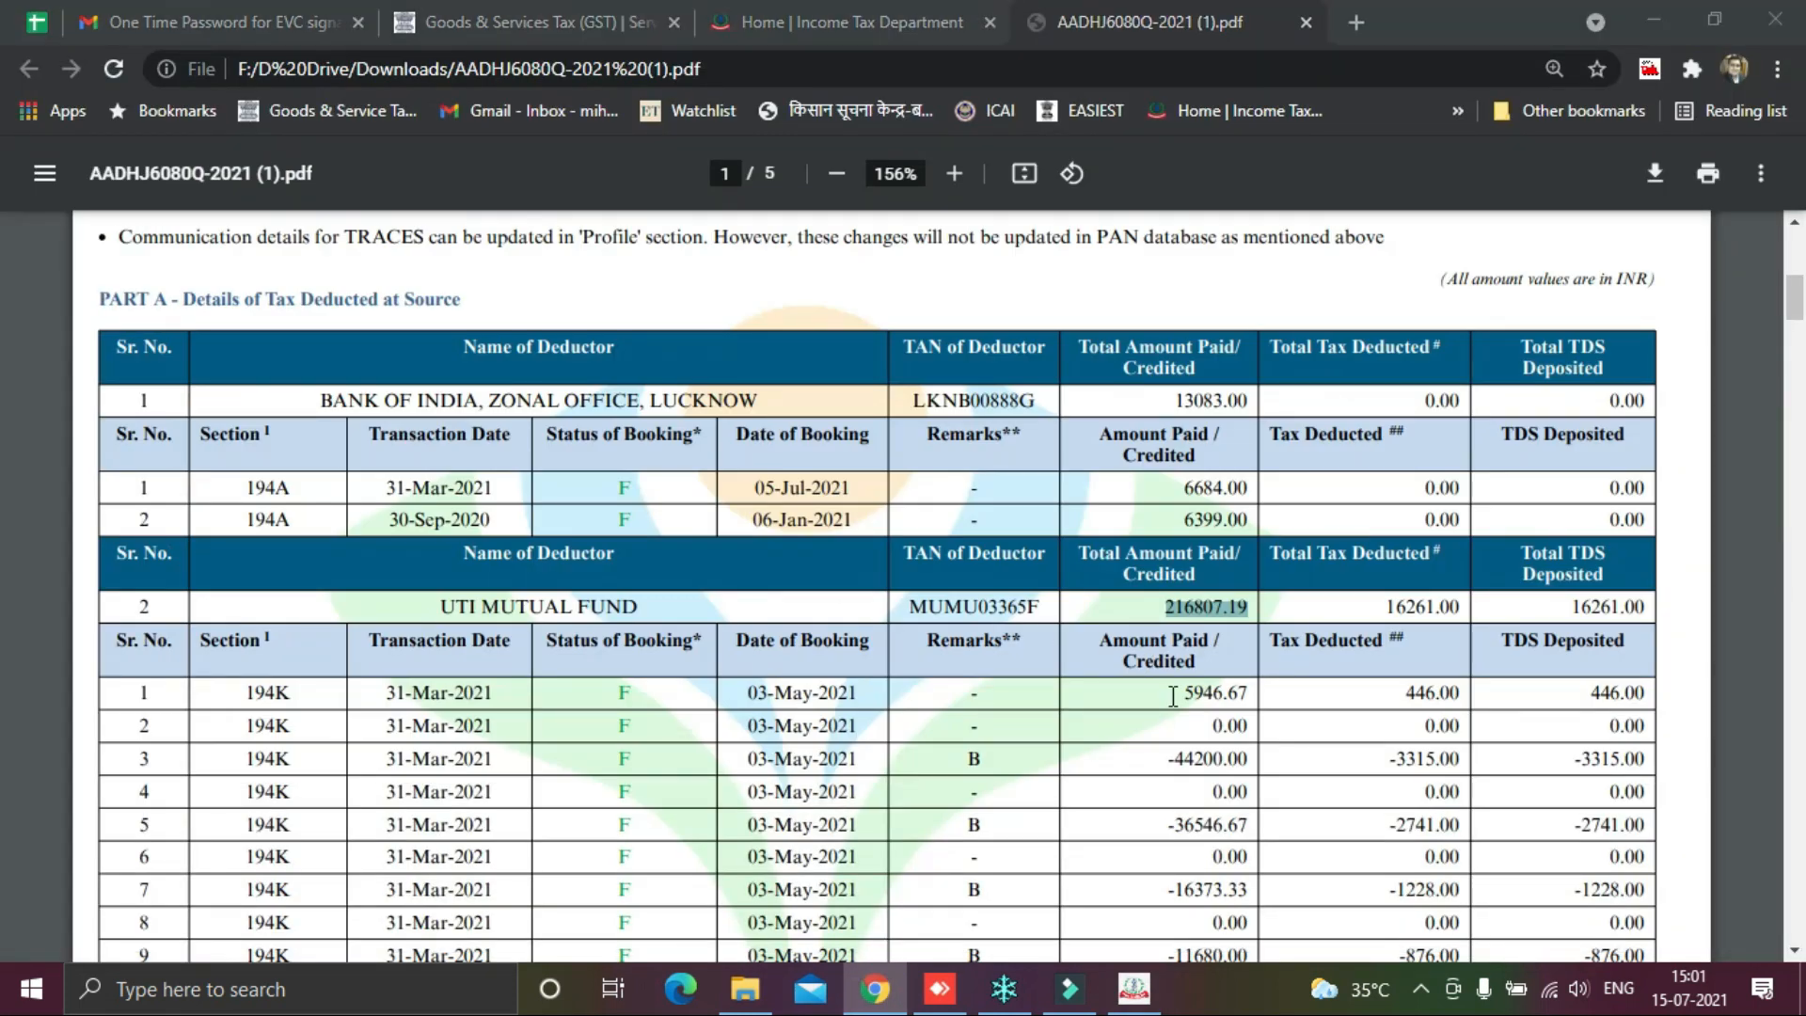
key("alt+Tab")
scroll(1181, 617, "down", 2)
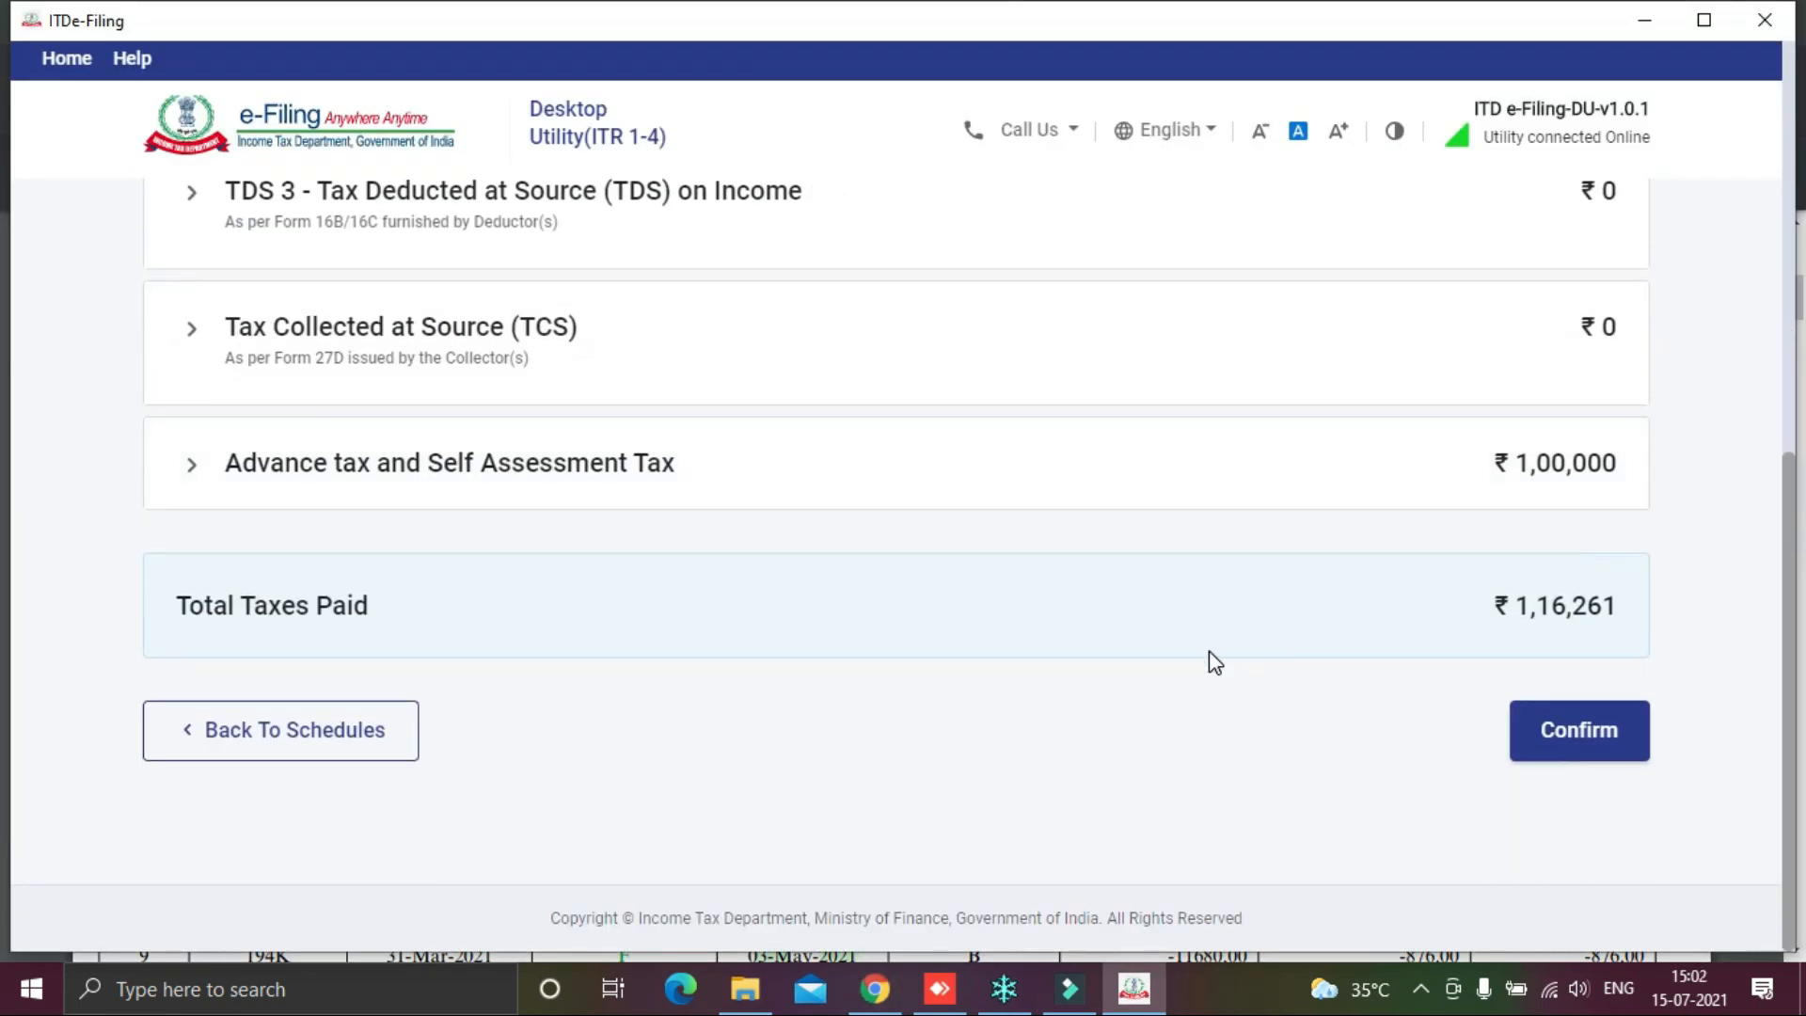
scroll(1233, 649, "up", 1)
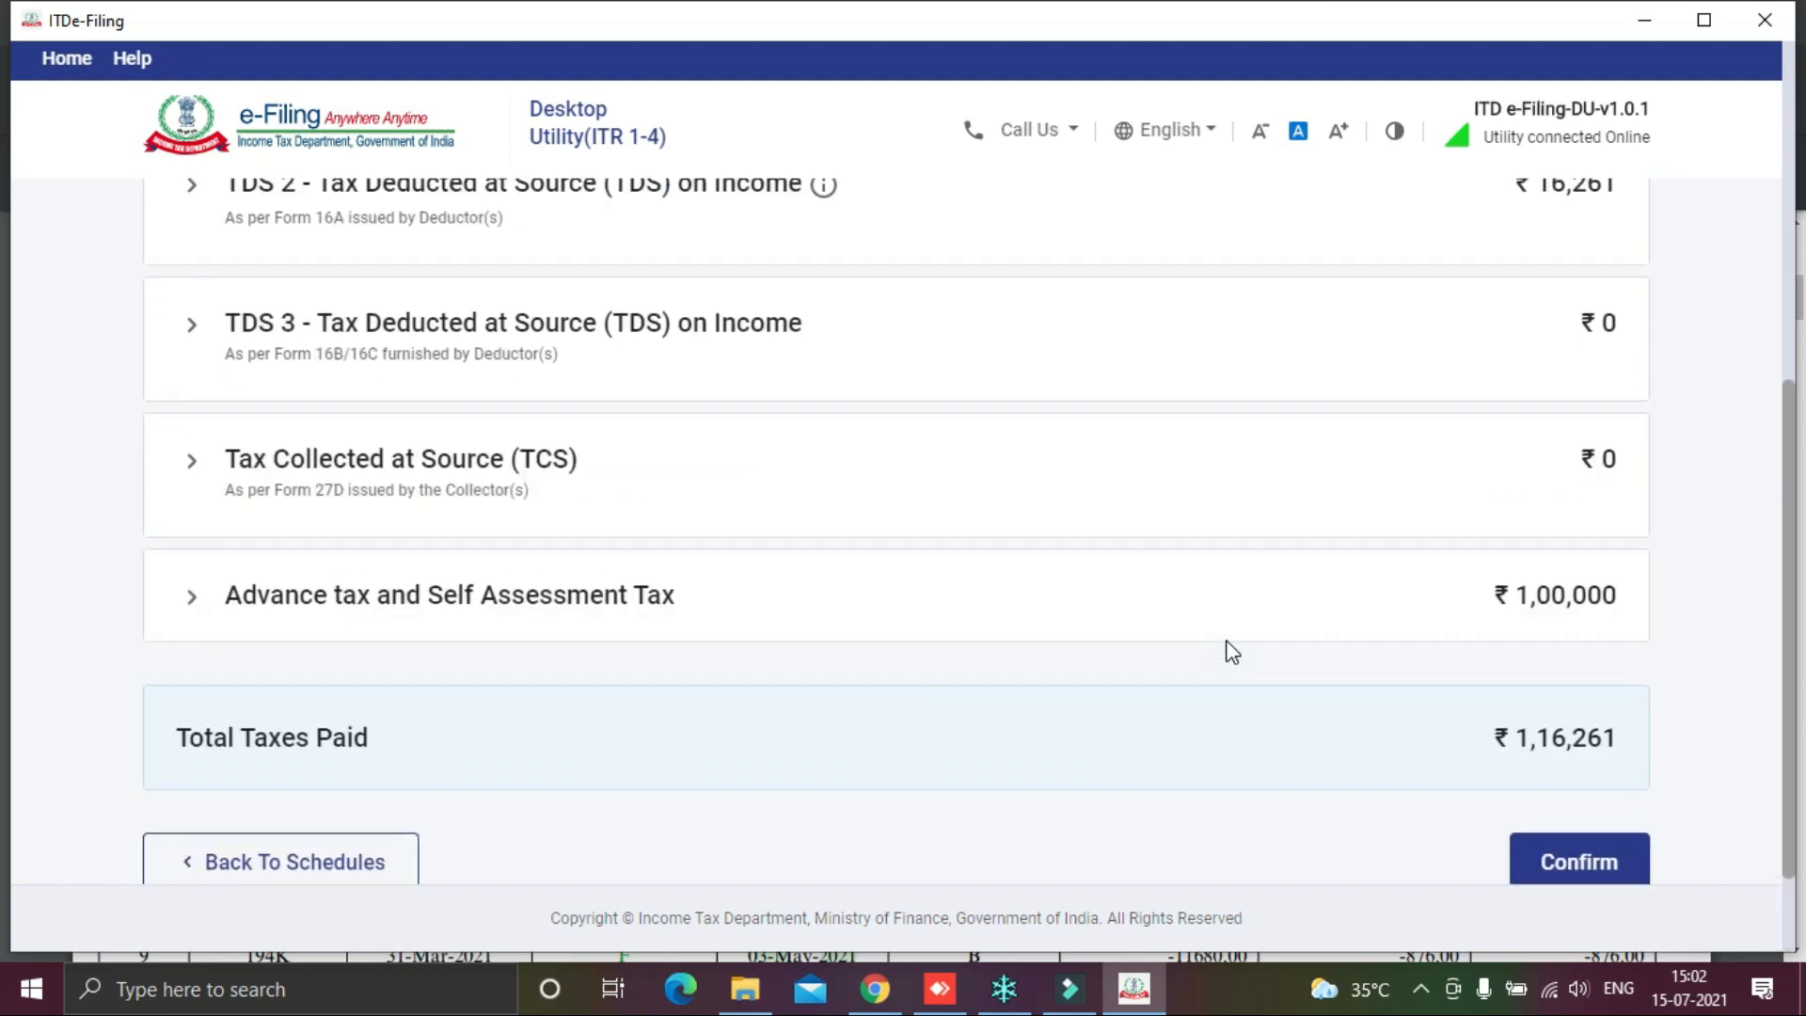
left_click(438, 482)
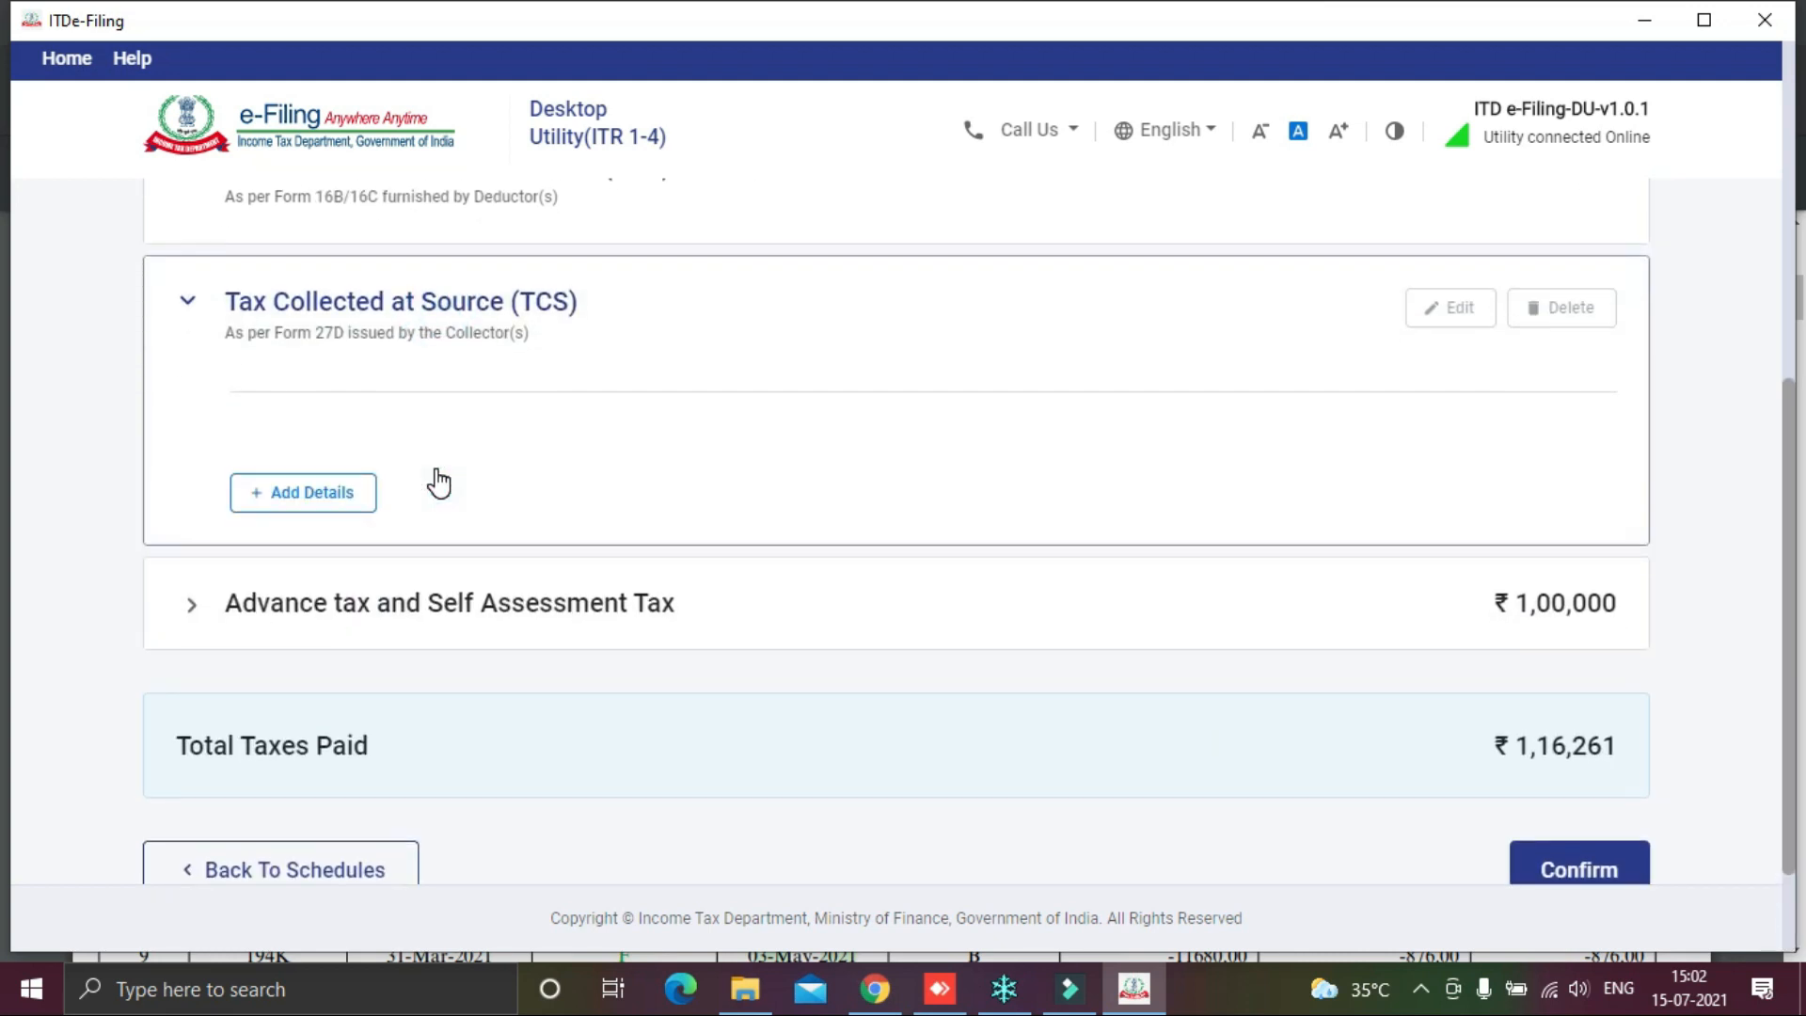
left_click(319, 490)
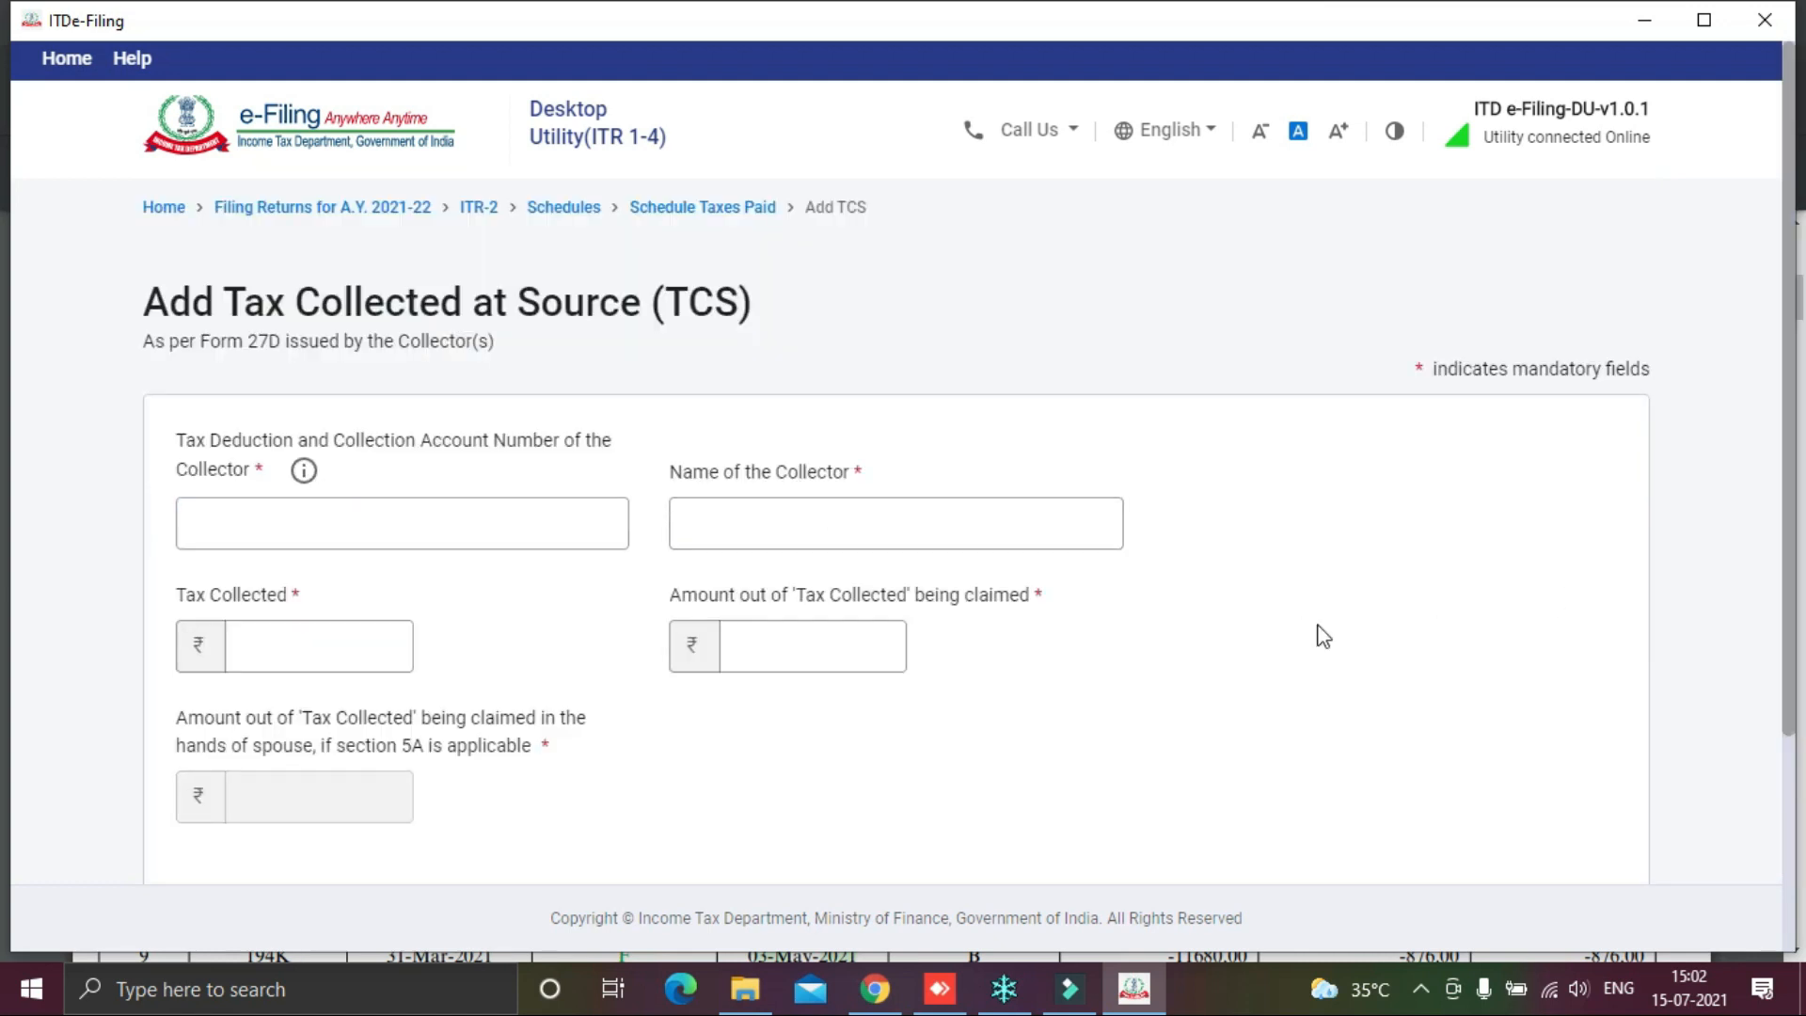
left_click(493, 537)
scroll(553, 537, "down", 2)
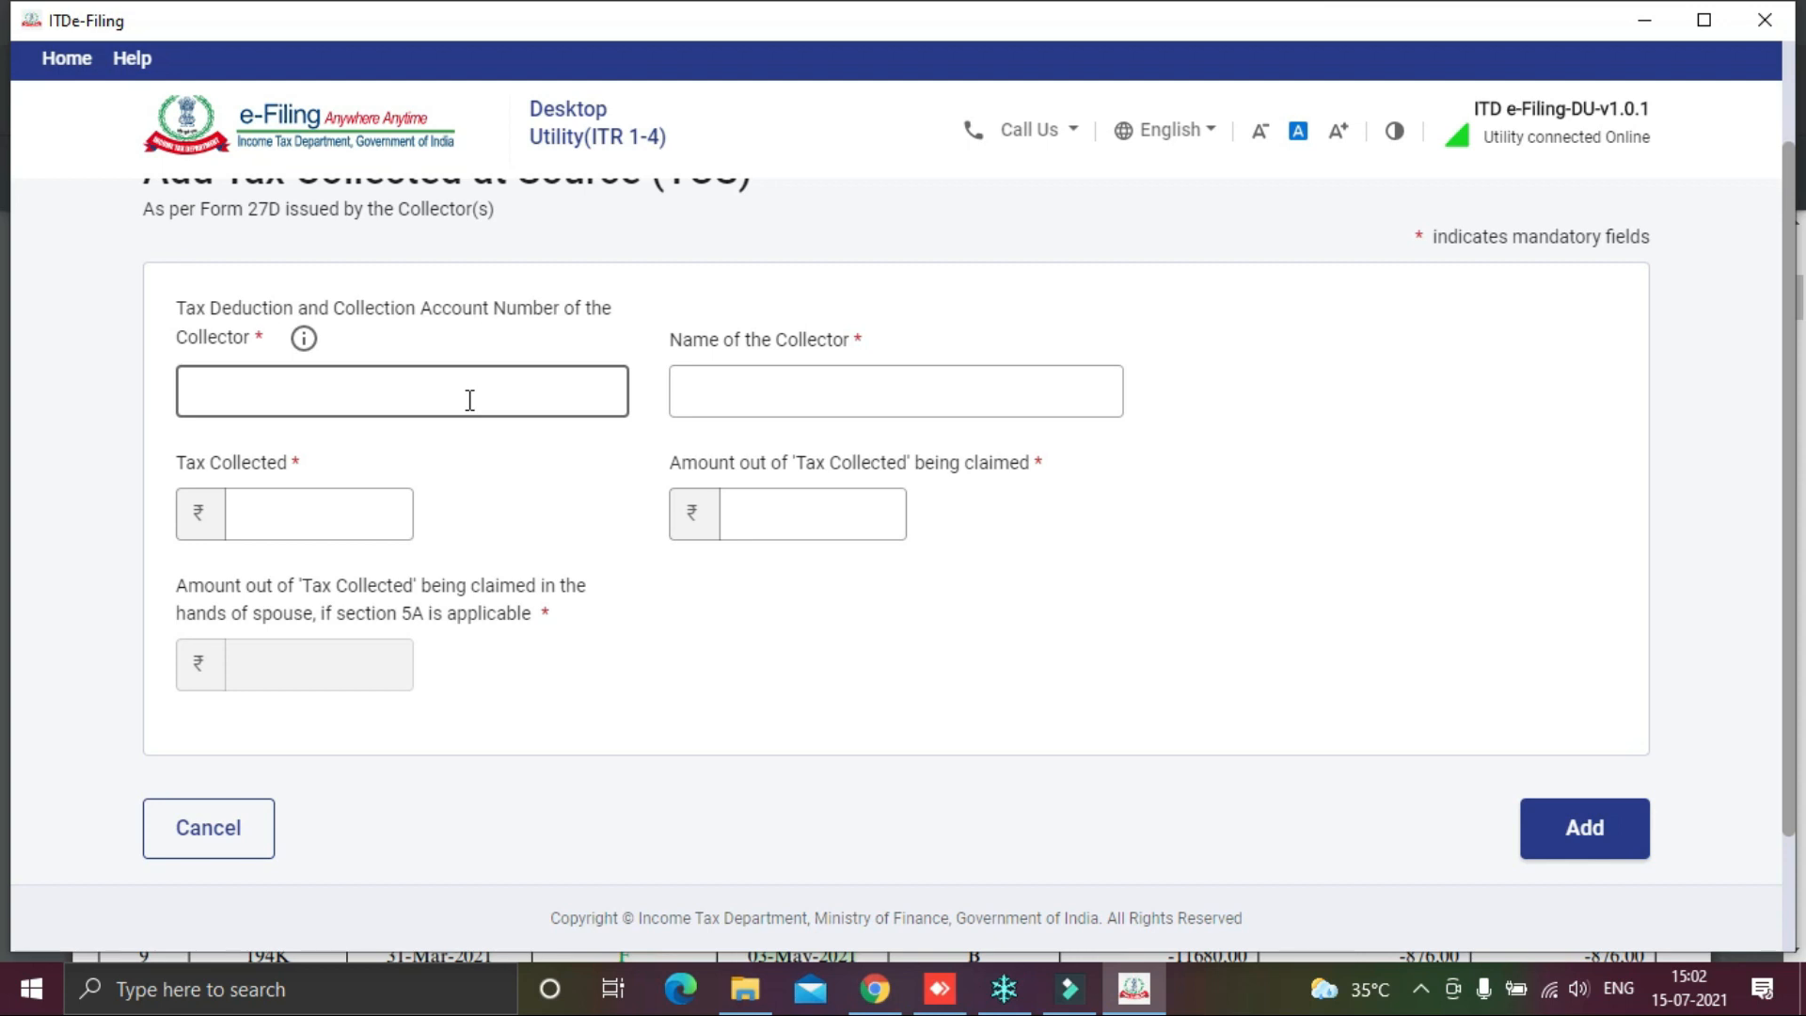
left_click(752, 397)
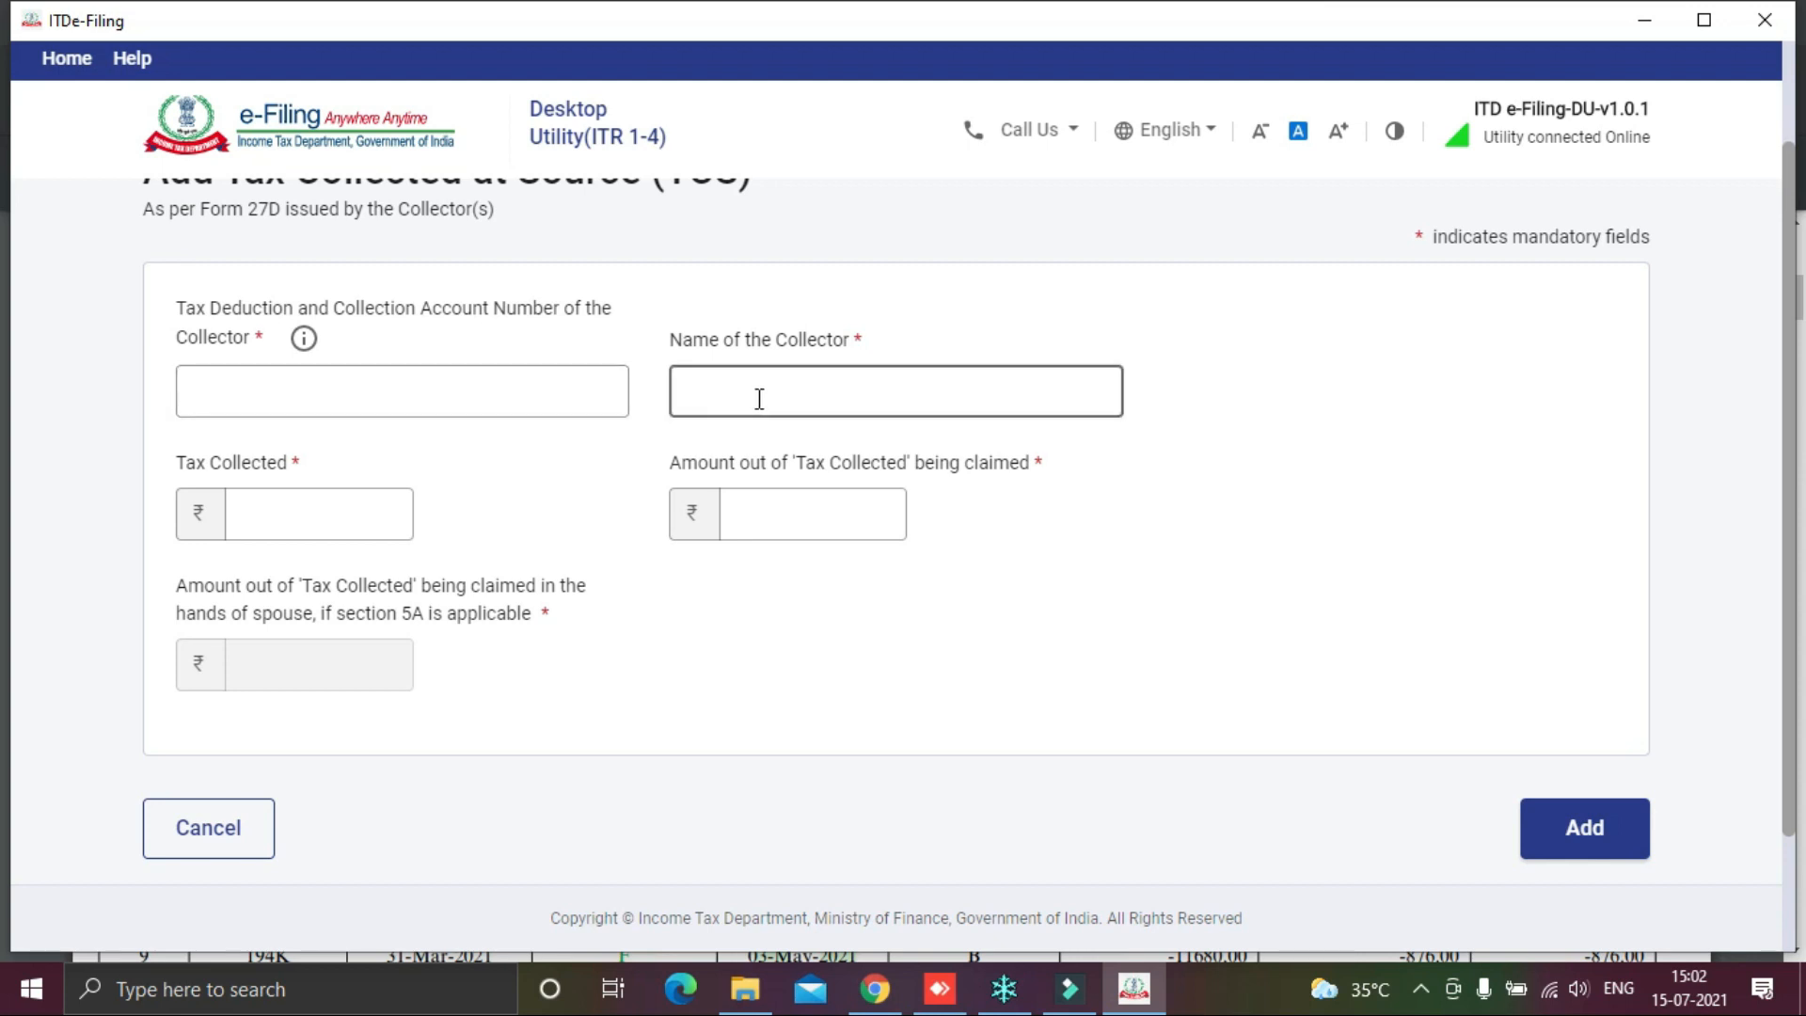
left_click(344, 520)
left_click(824, 518)
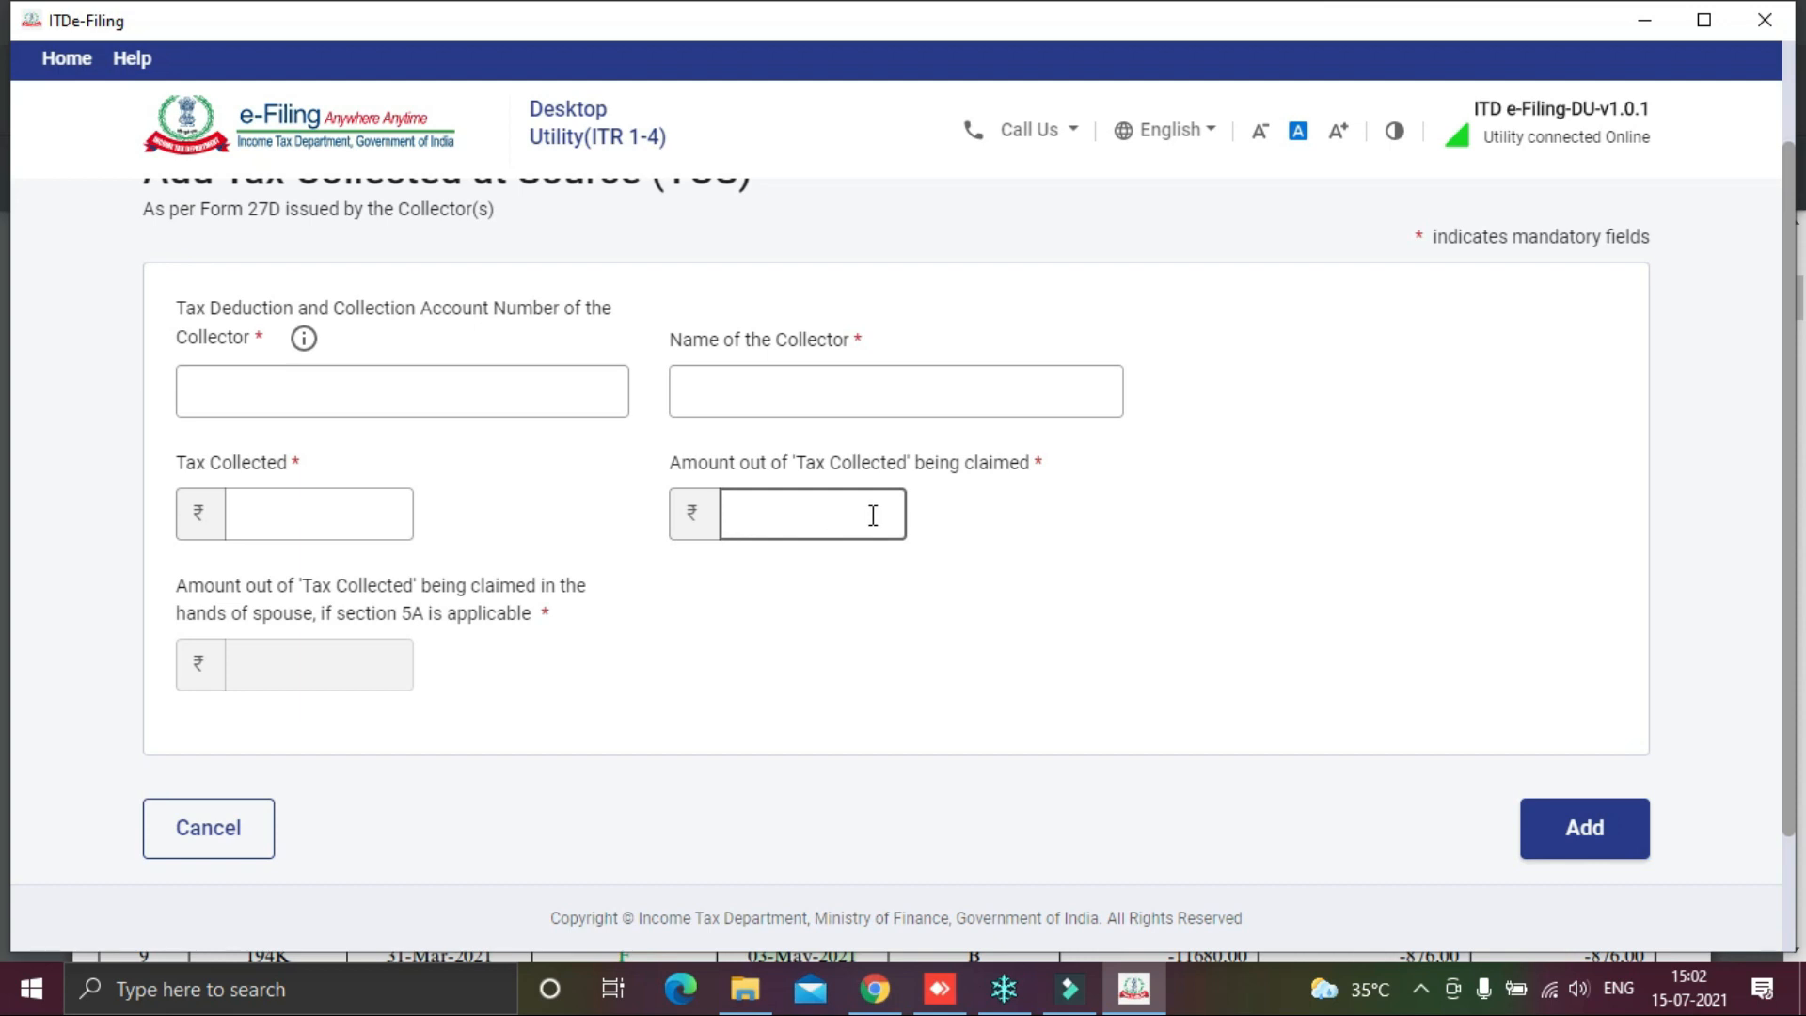
left_click(215, 829)
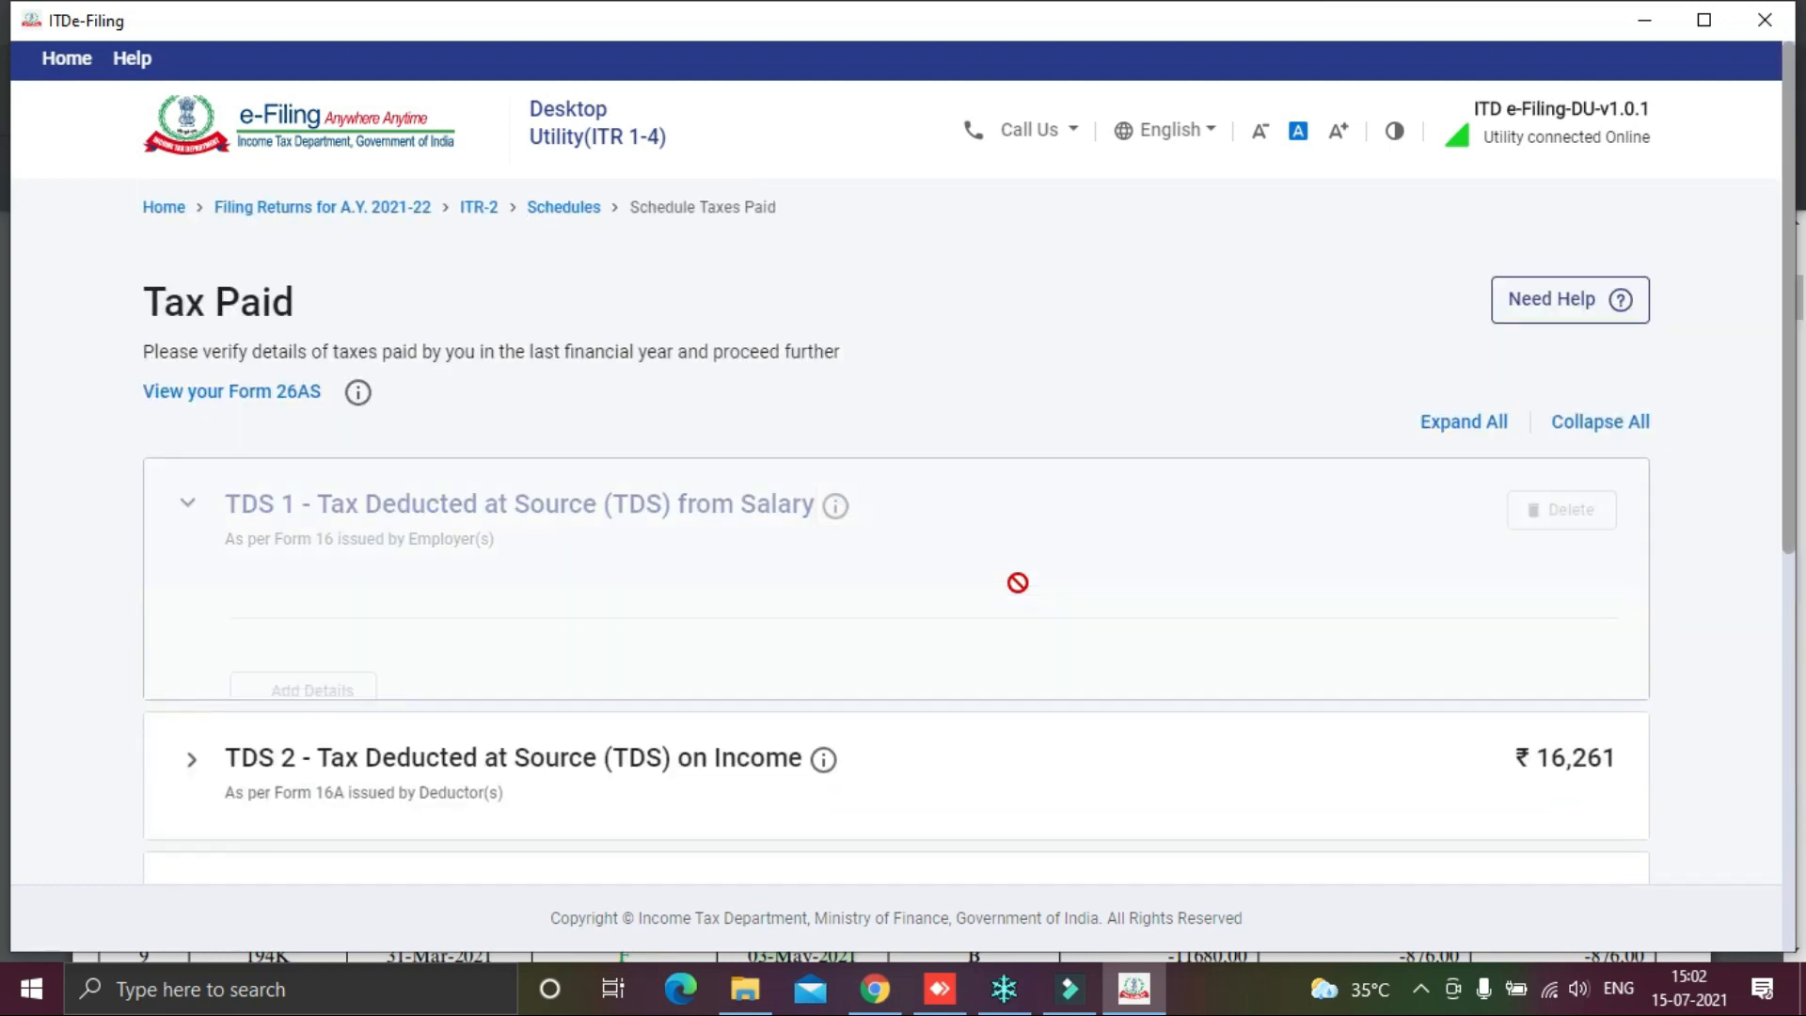
scroll(1019, 597, "down", 5)
Step: Confirm the Tax Paid schedule and open Part B - TTI
left_click(1597, 733)
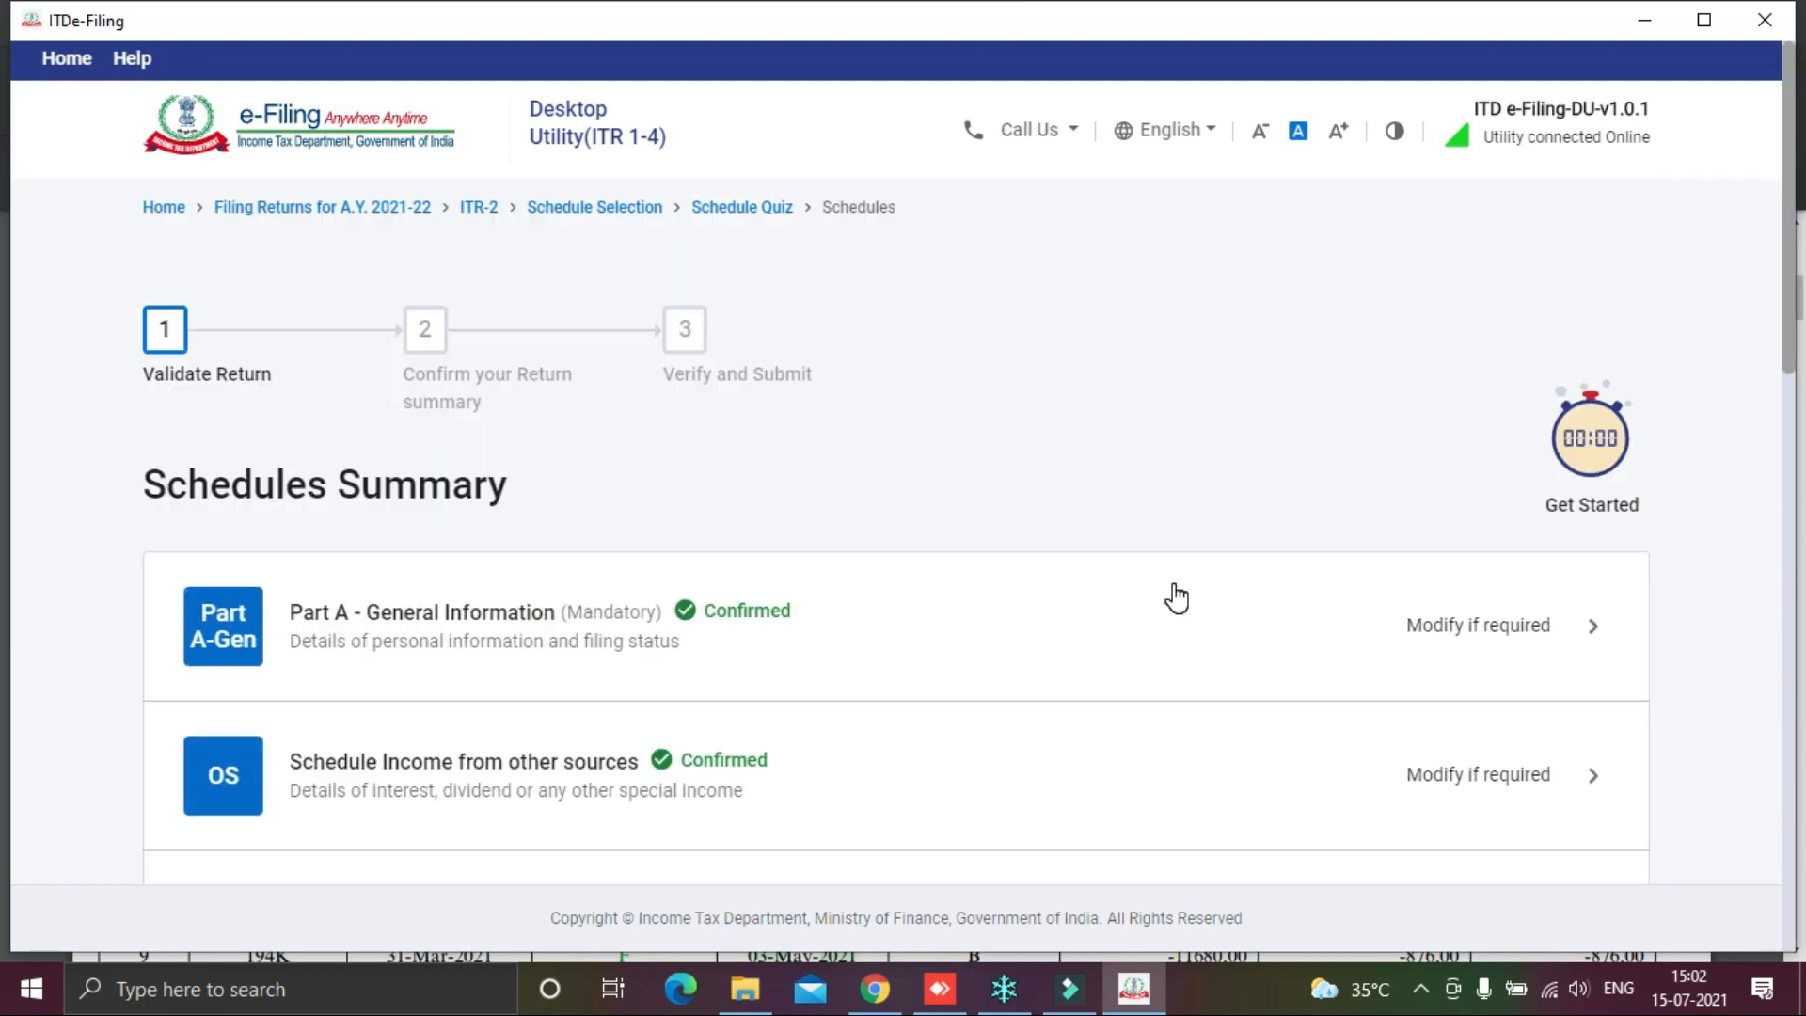
scroll(1175, 597, "down", 10)
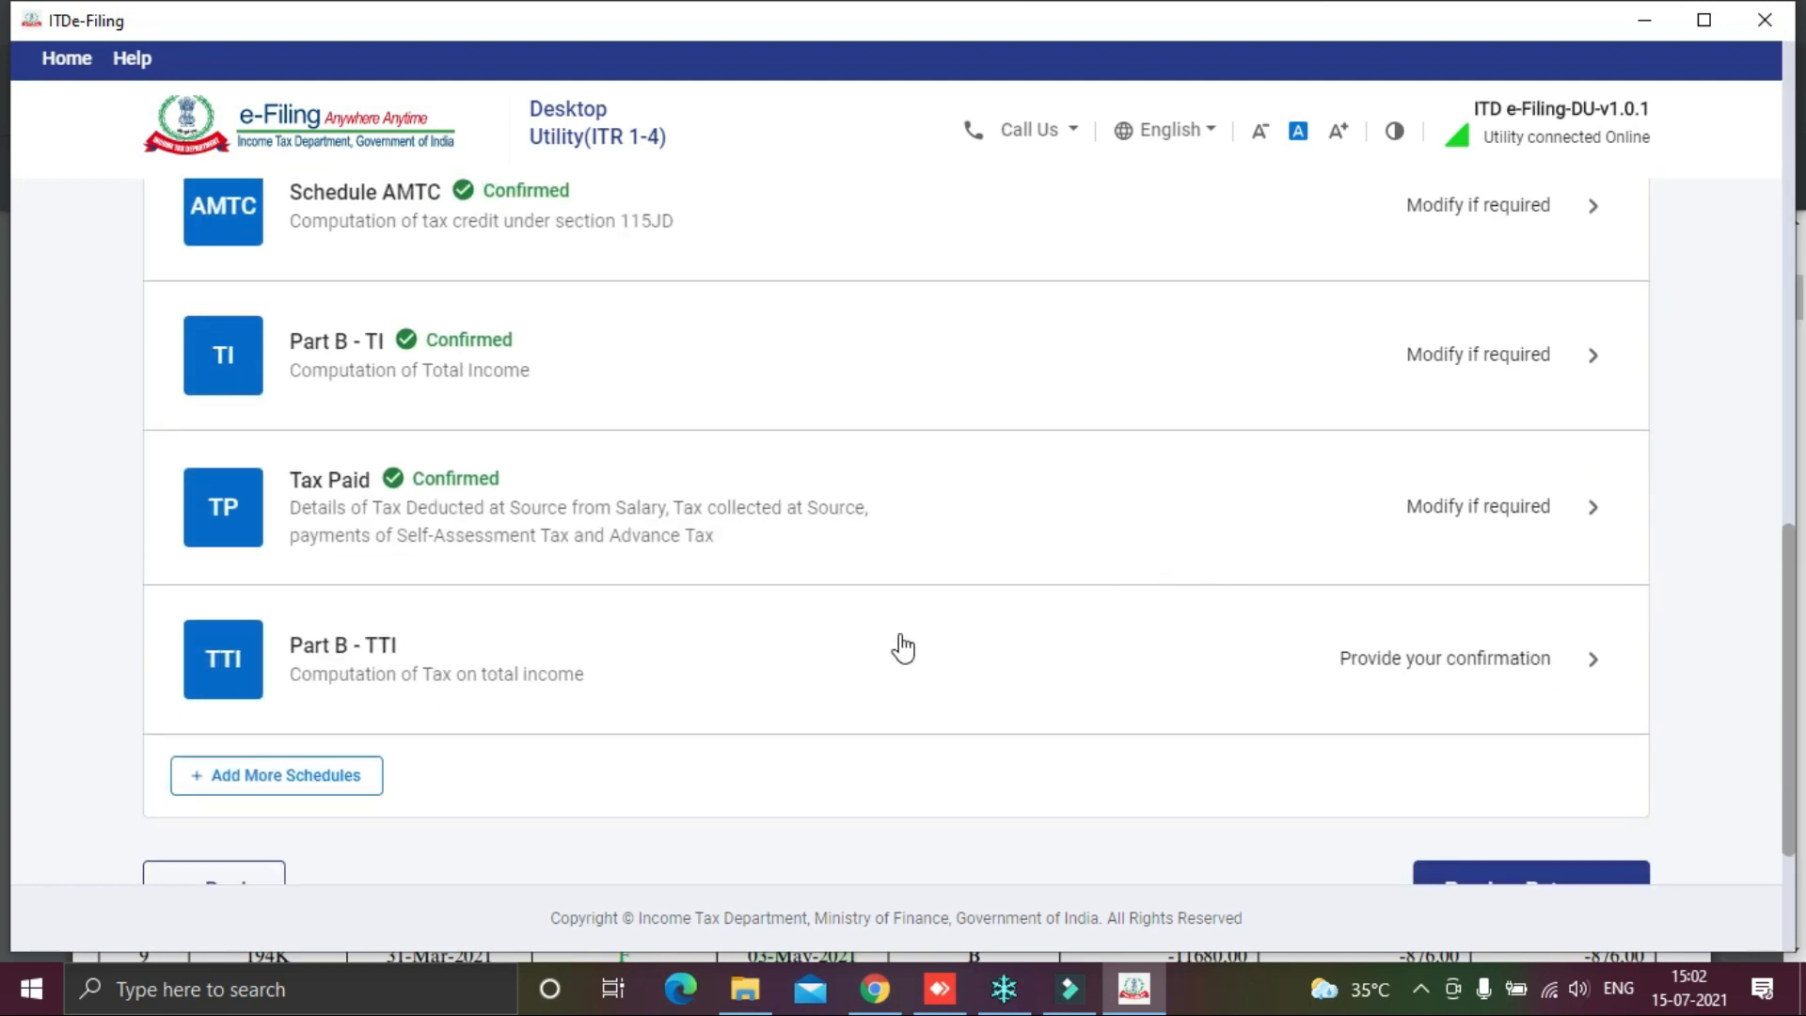
left_click(1472, 646)
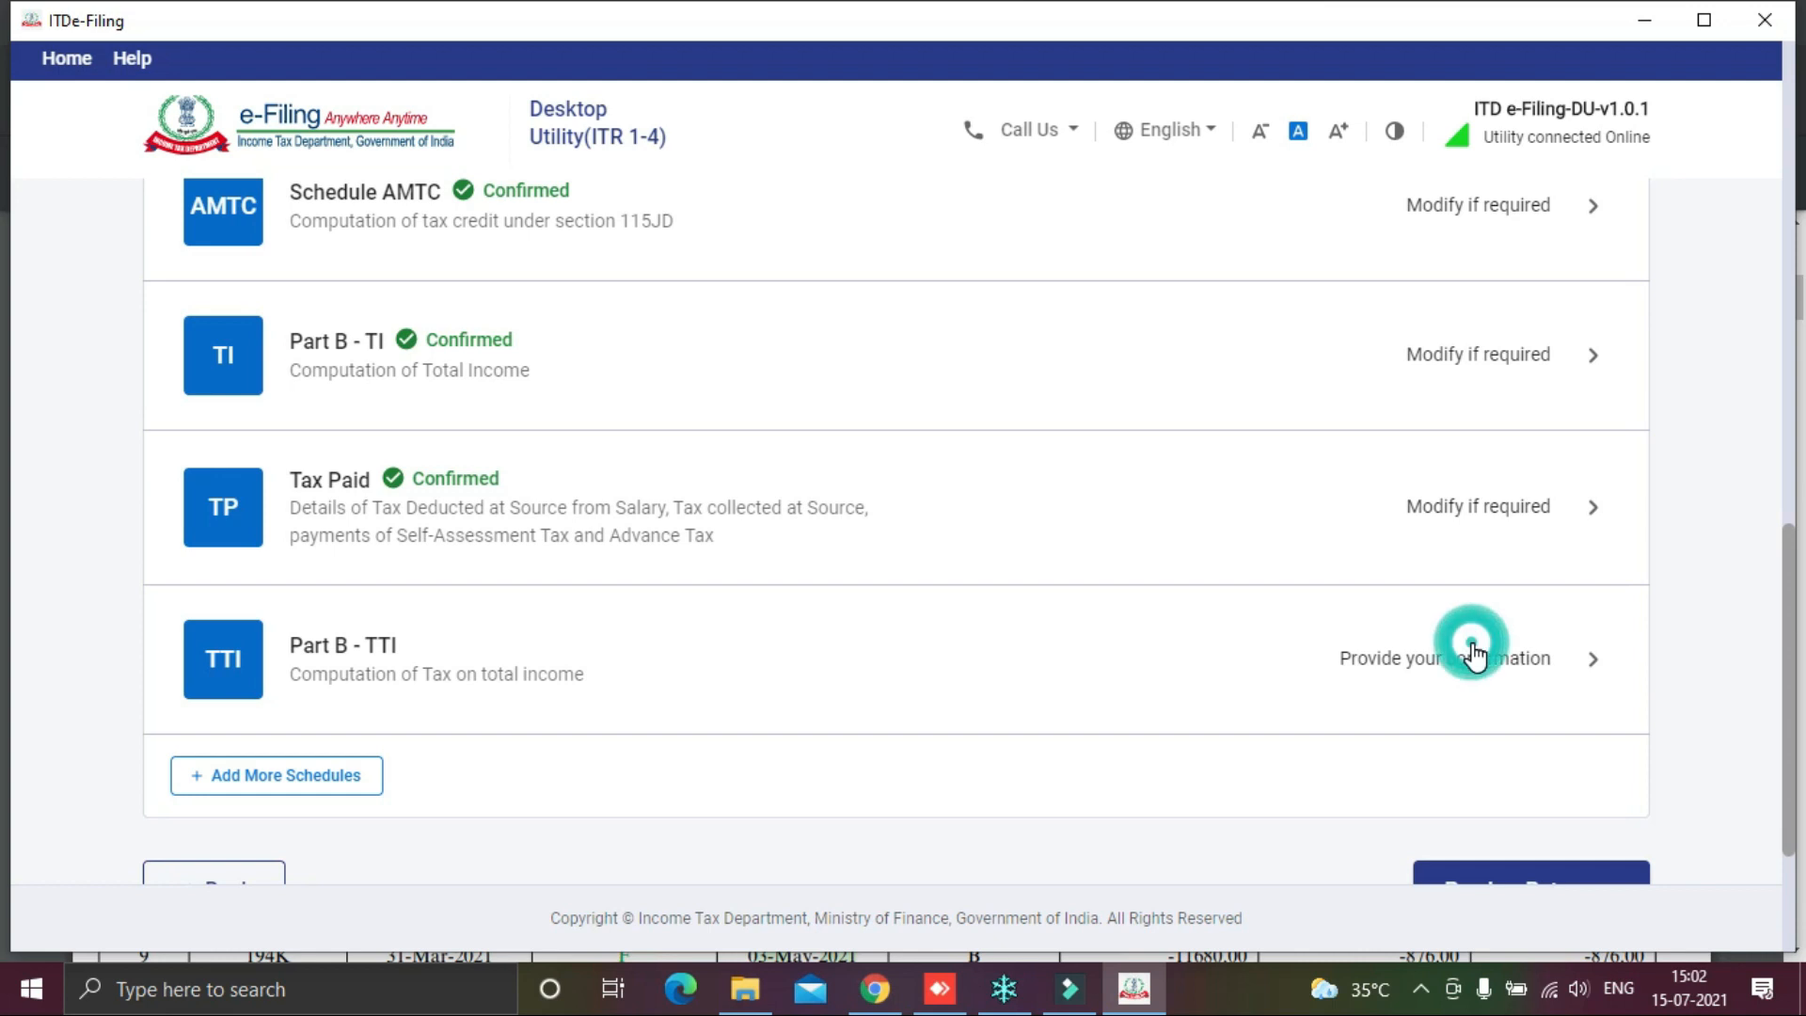
Step: Answer No to the question about holding foreign assets
scroll(1042, 496, "down", 3)
scroll(1061, 523, "up", 3)
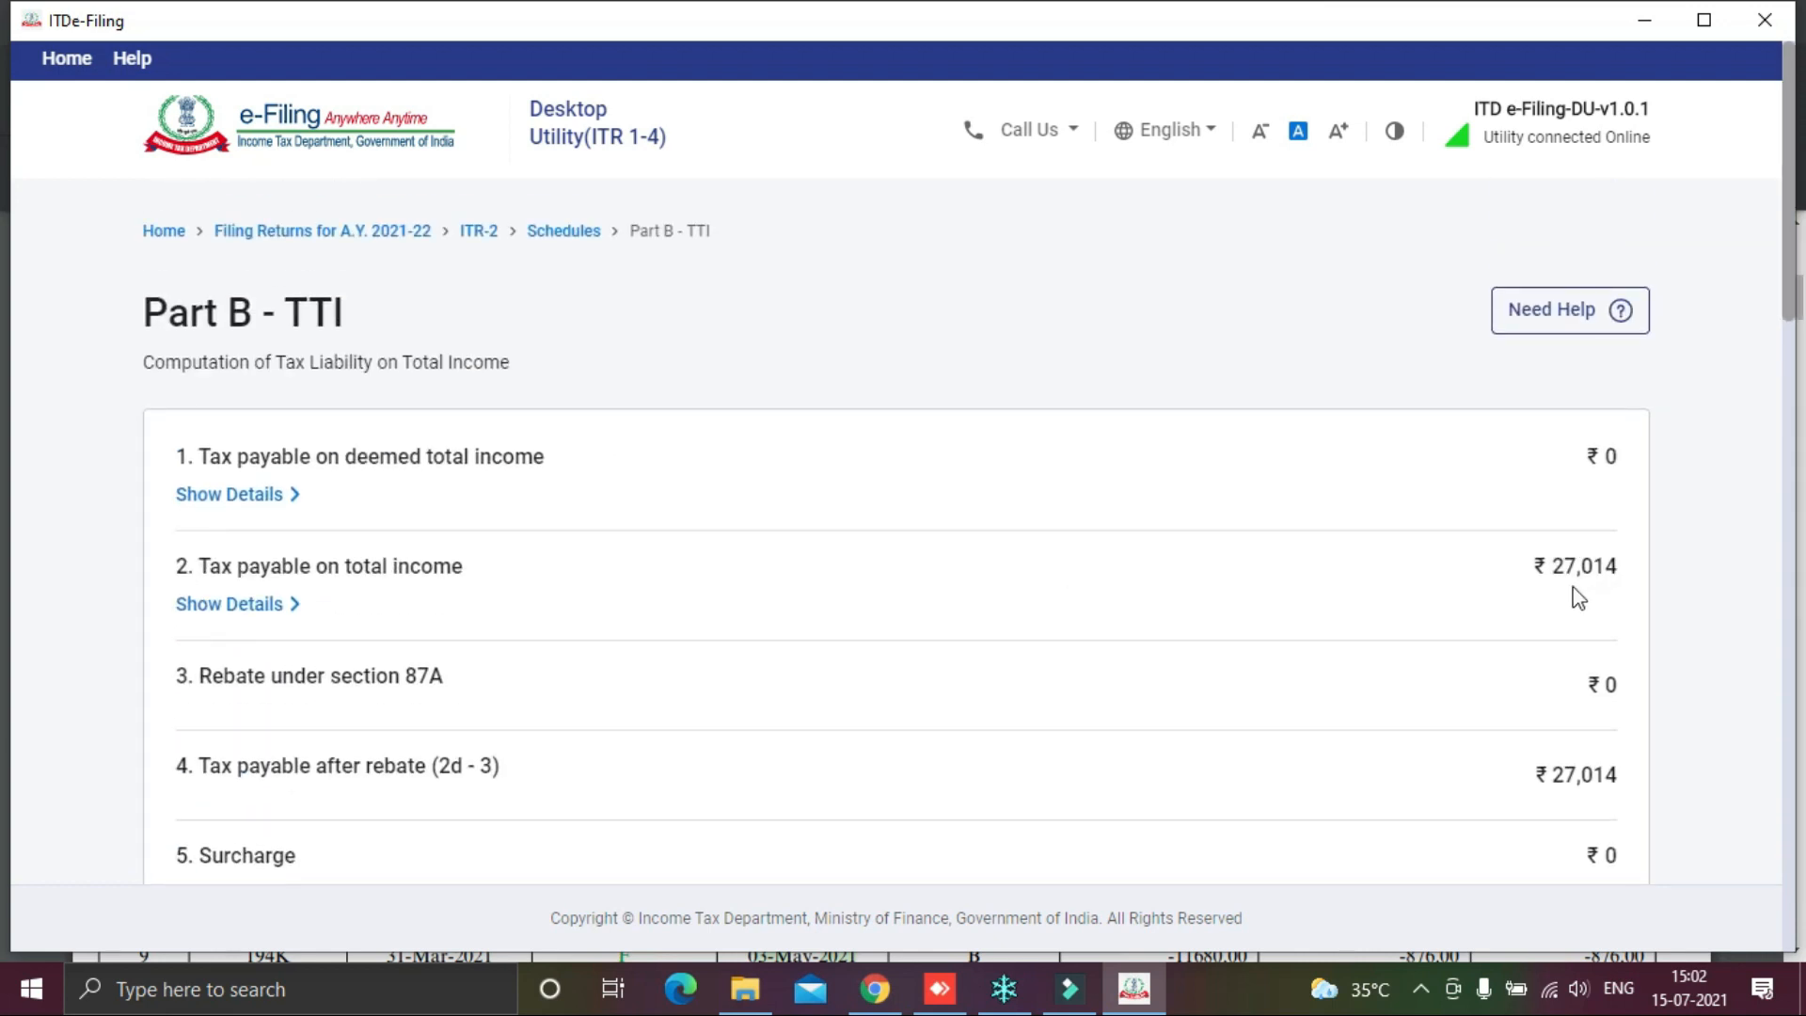
scroll(1579, 598, "down", 6)
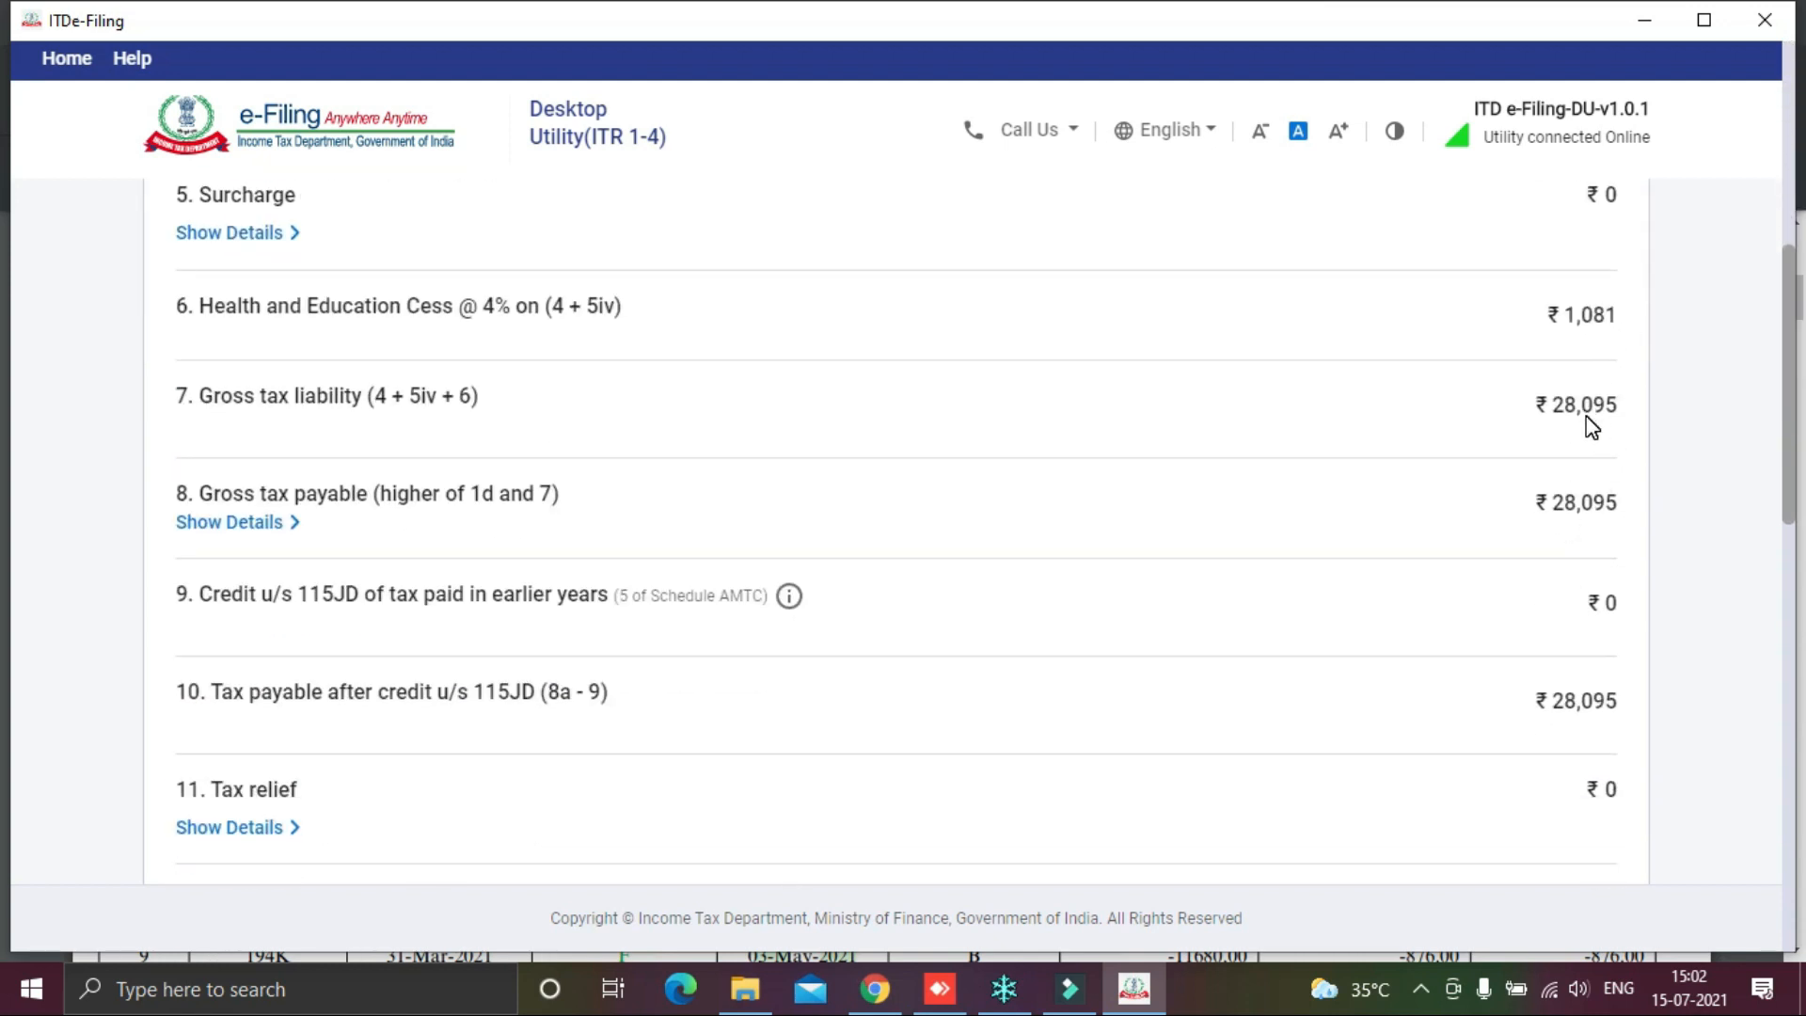
scroll(1543, 504, "down", 7)
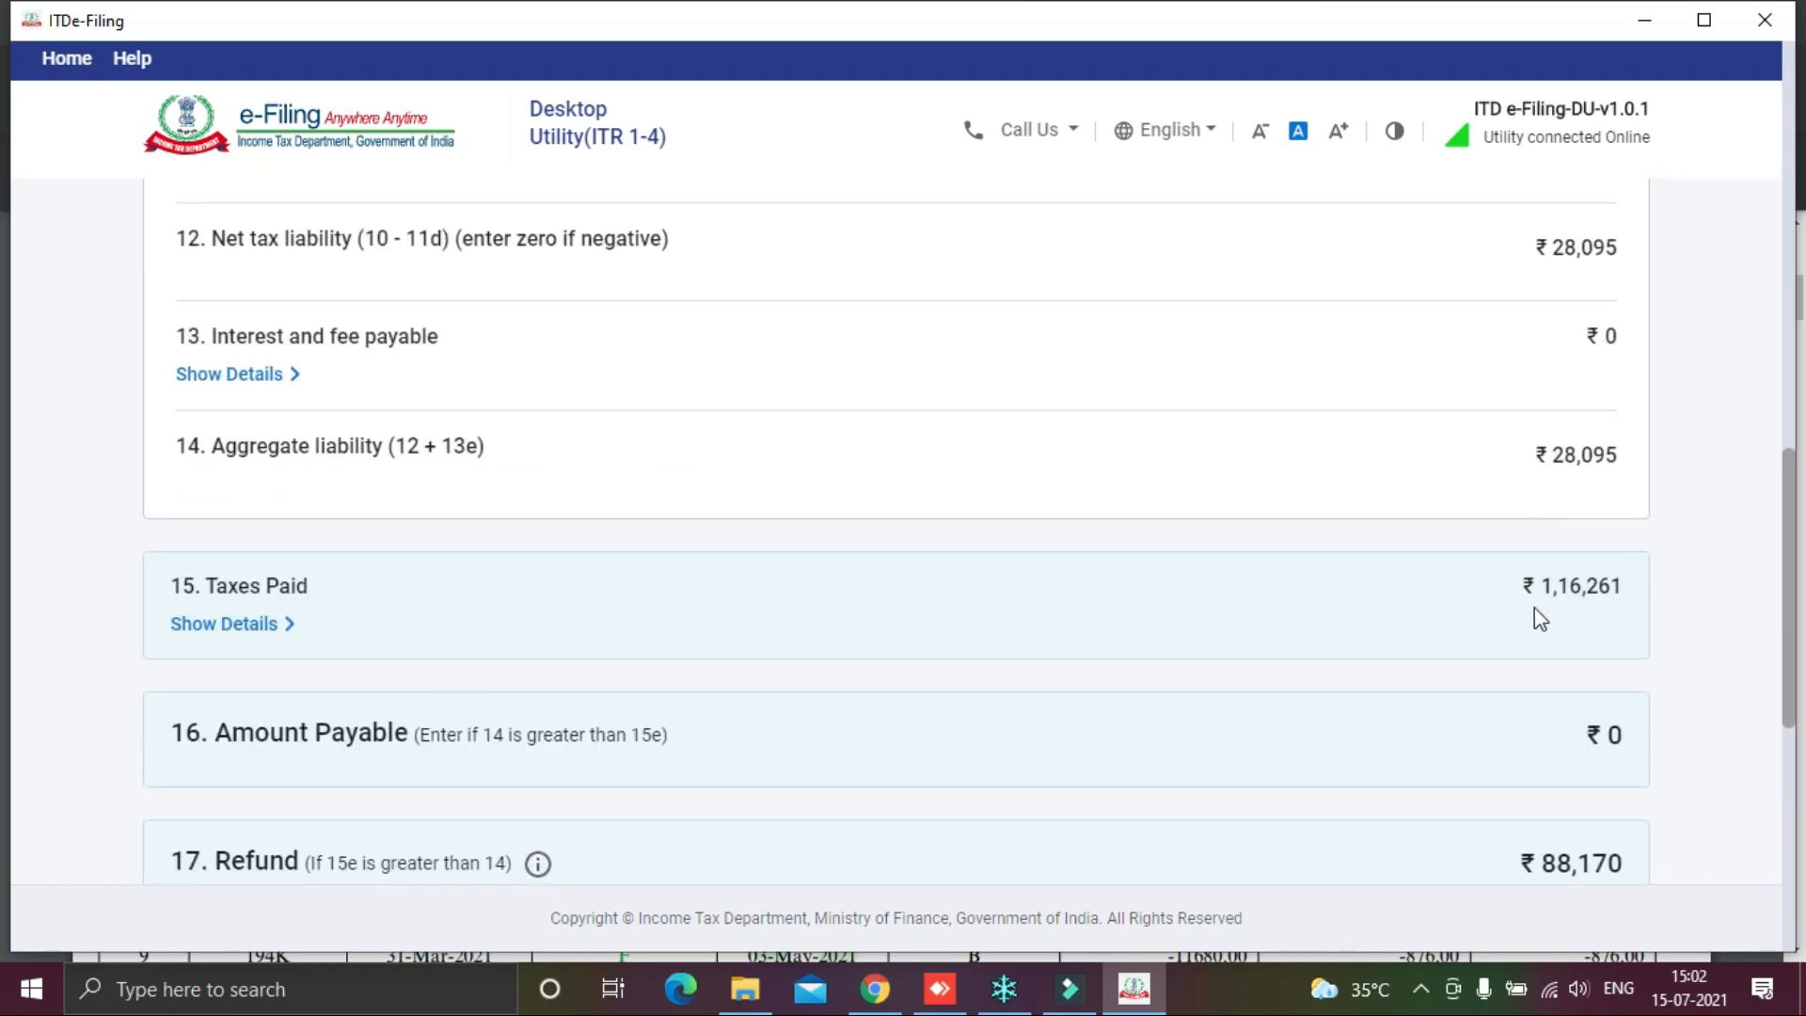
scroll(1626, 607, "down", 4)
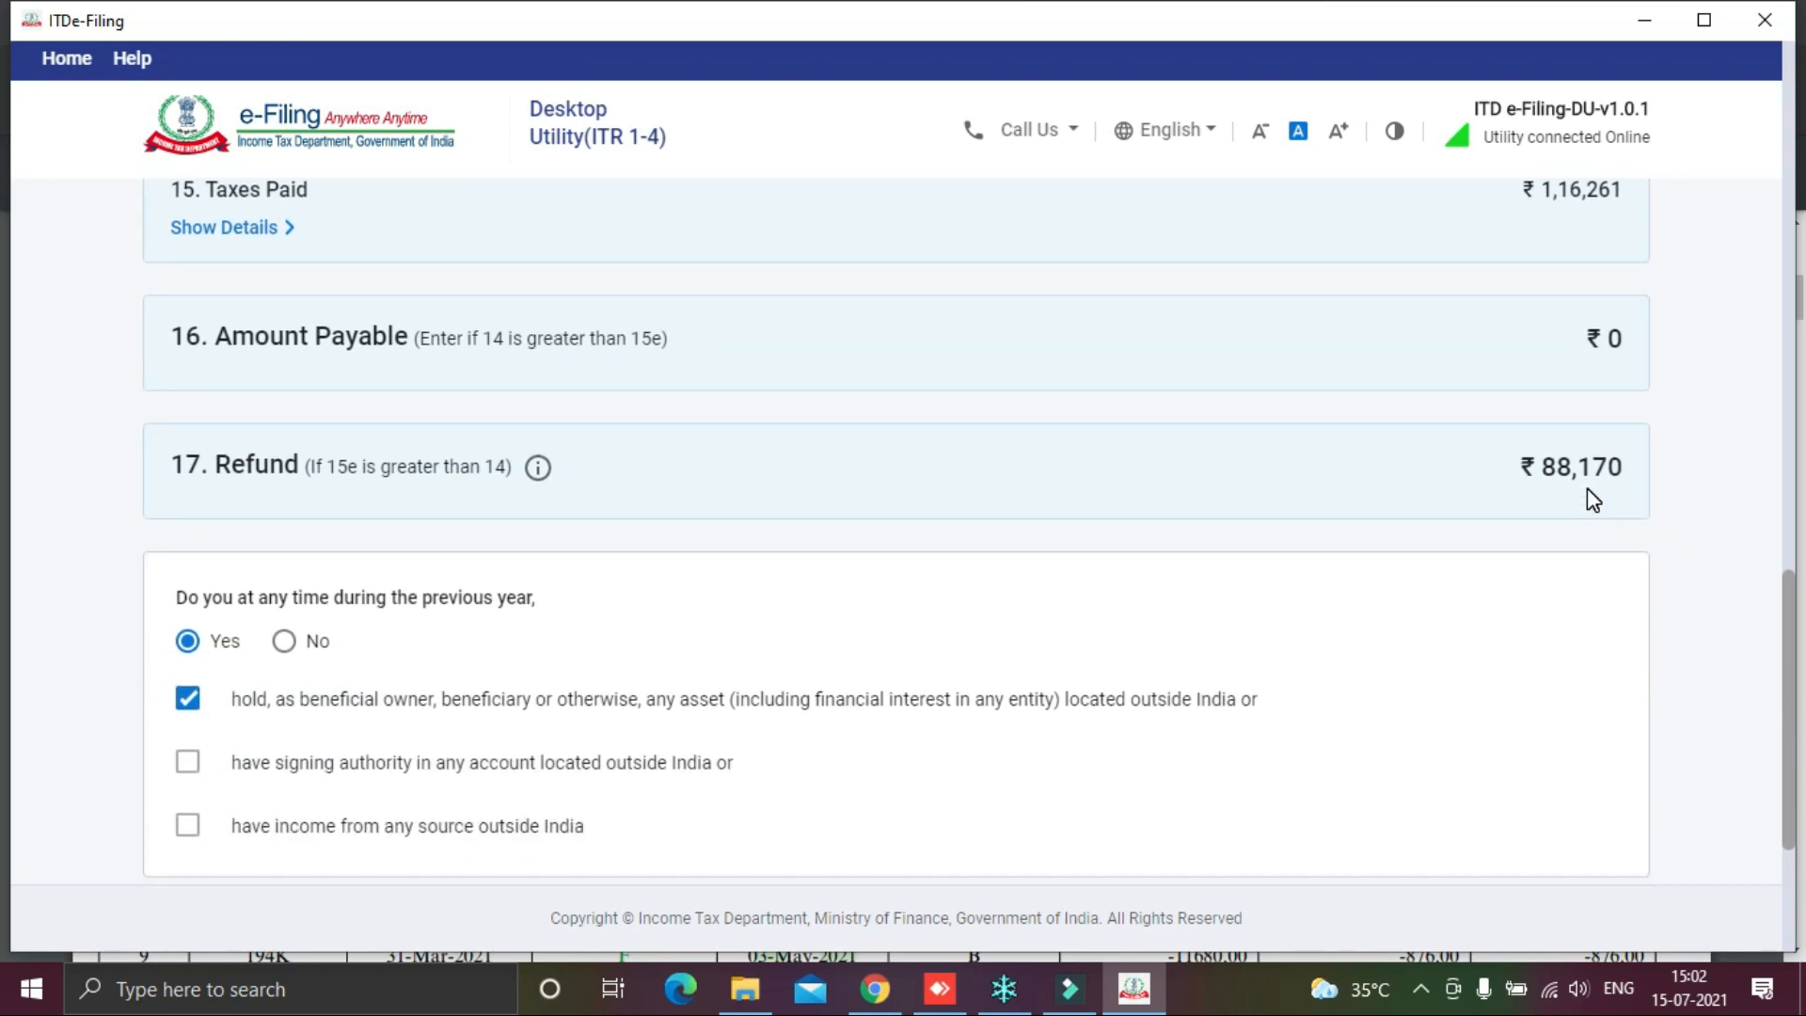
scroll(1592, 498, "down", 3)
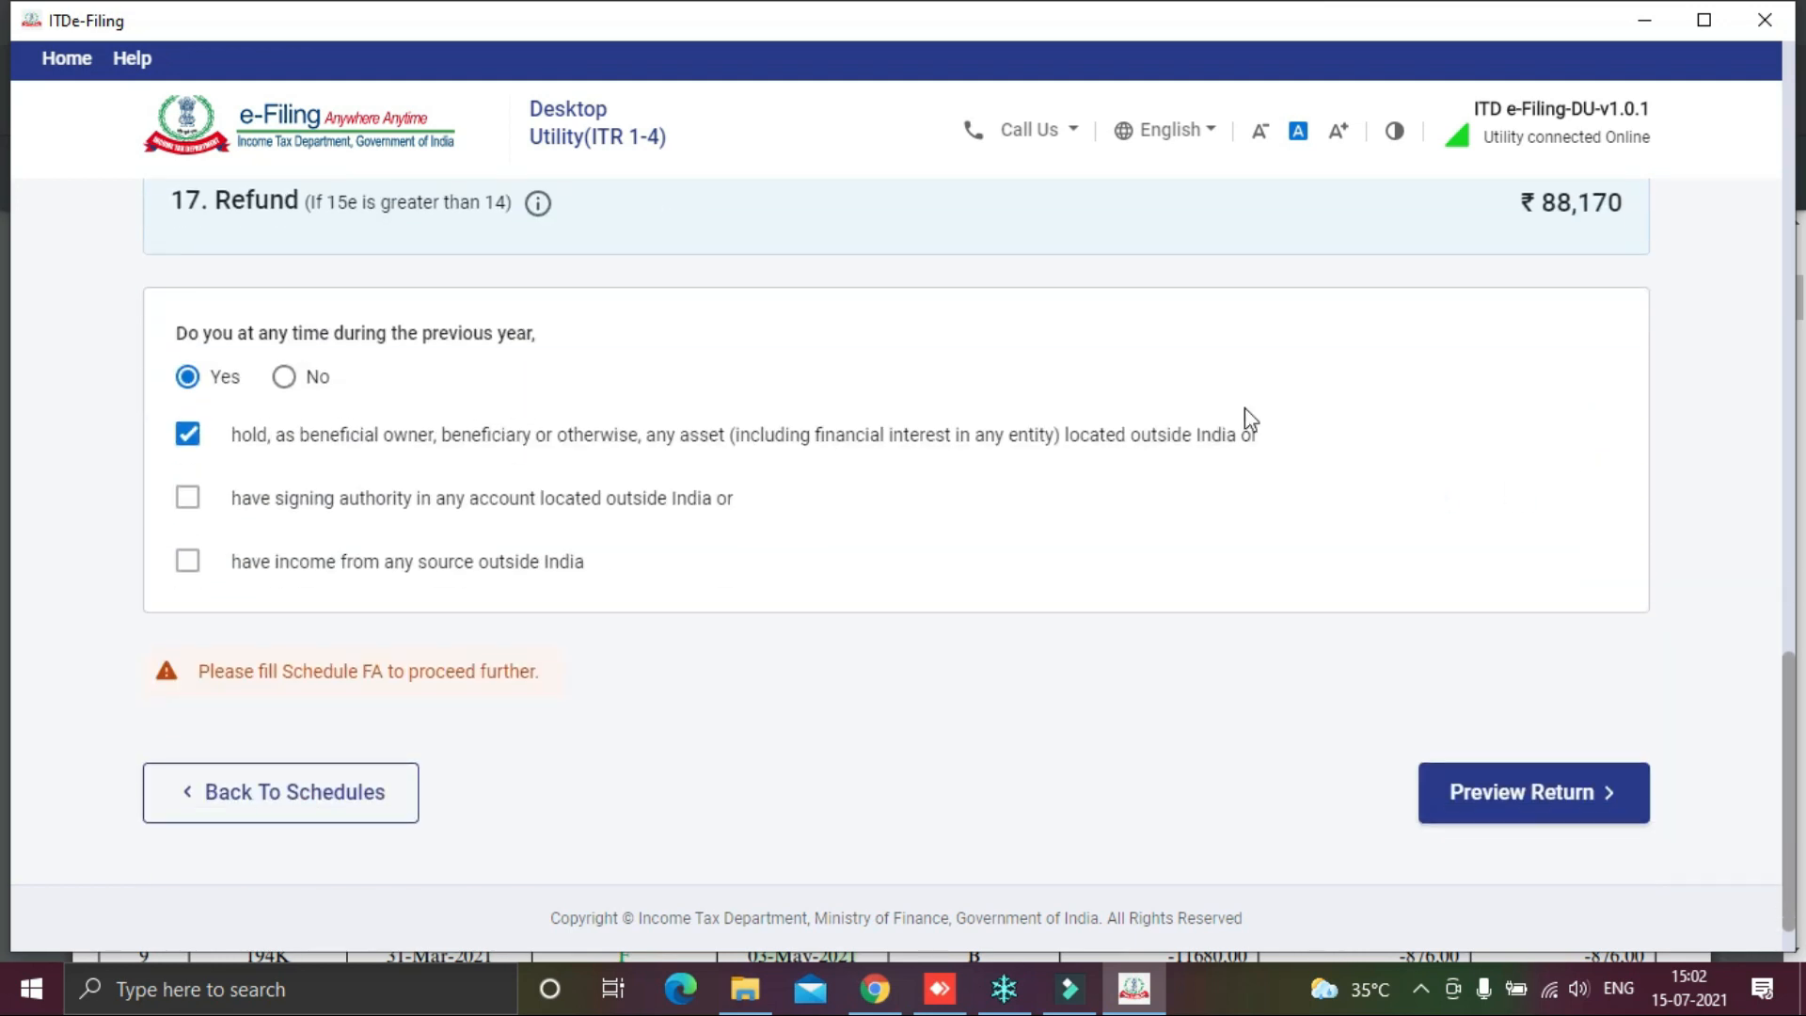
left_click(282, 378)
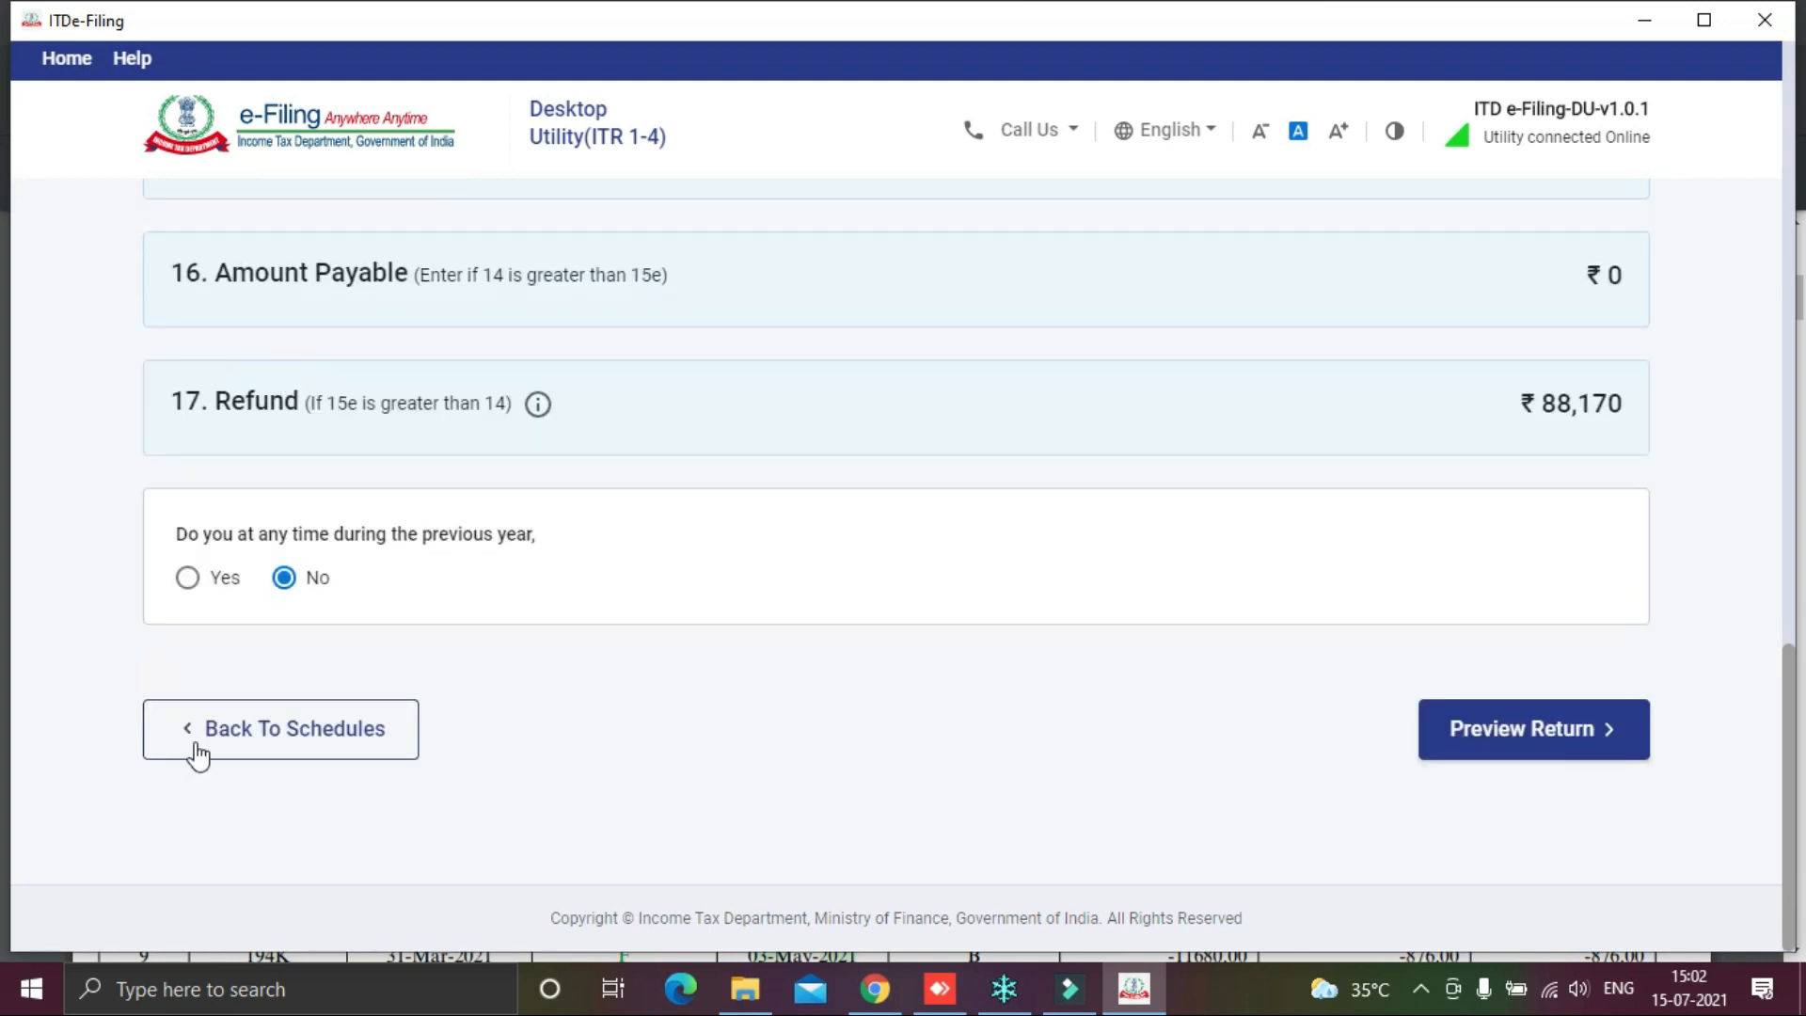
Step: Preview the return and accept the declaration statement as Karta
left_click(1514, 739)
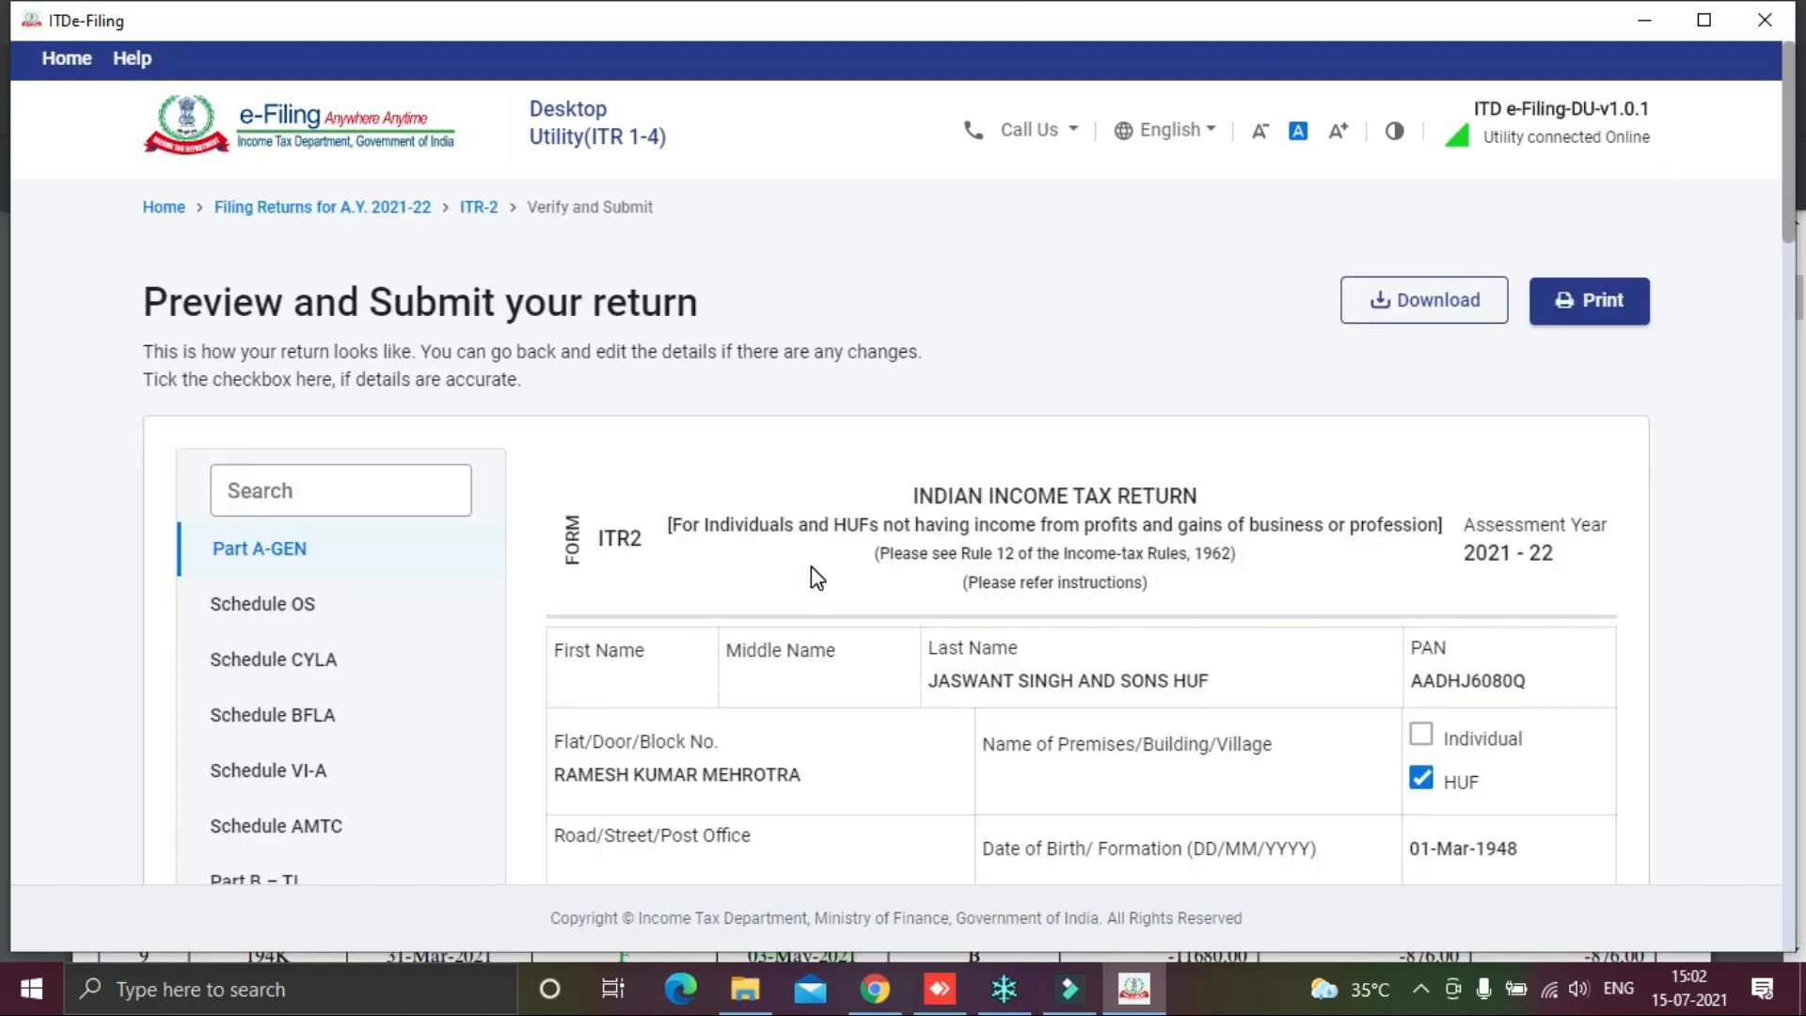
scroll(811, 566, "down", 10)
scroll(811, 566, "down", 15)
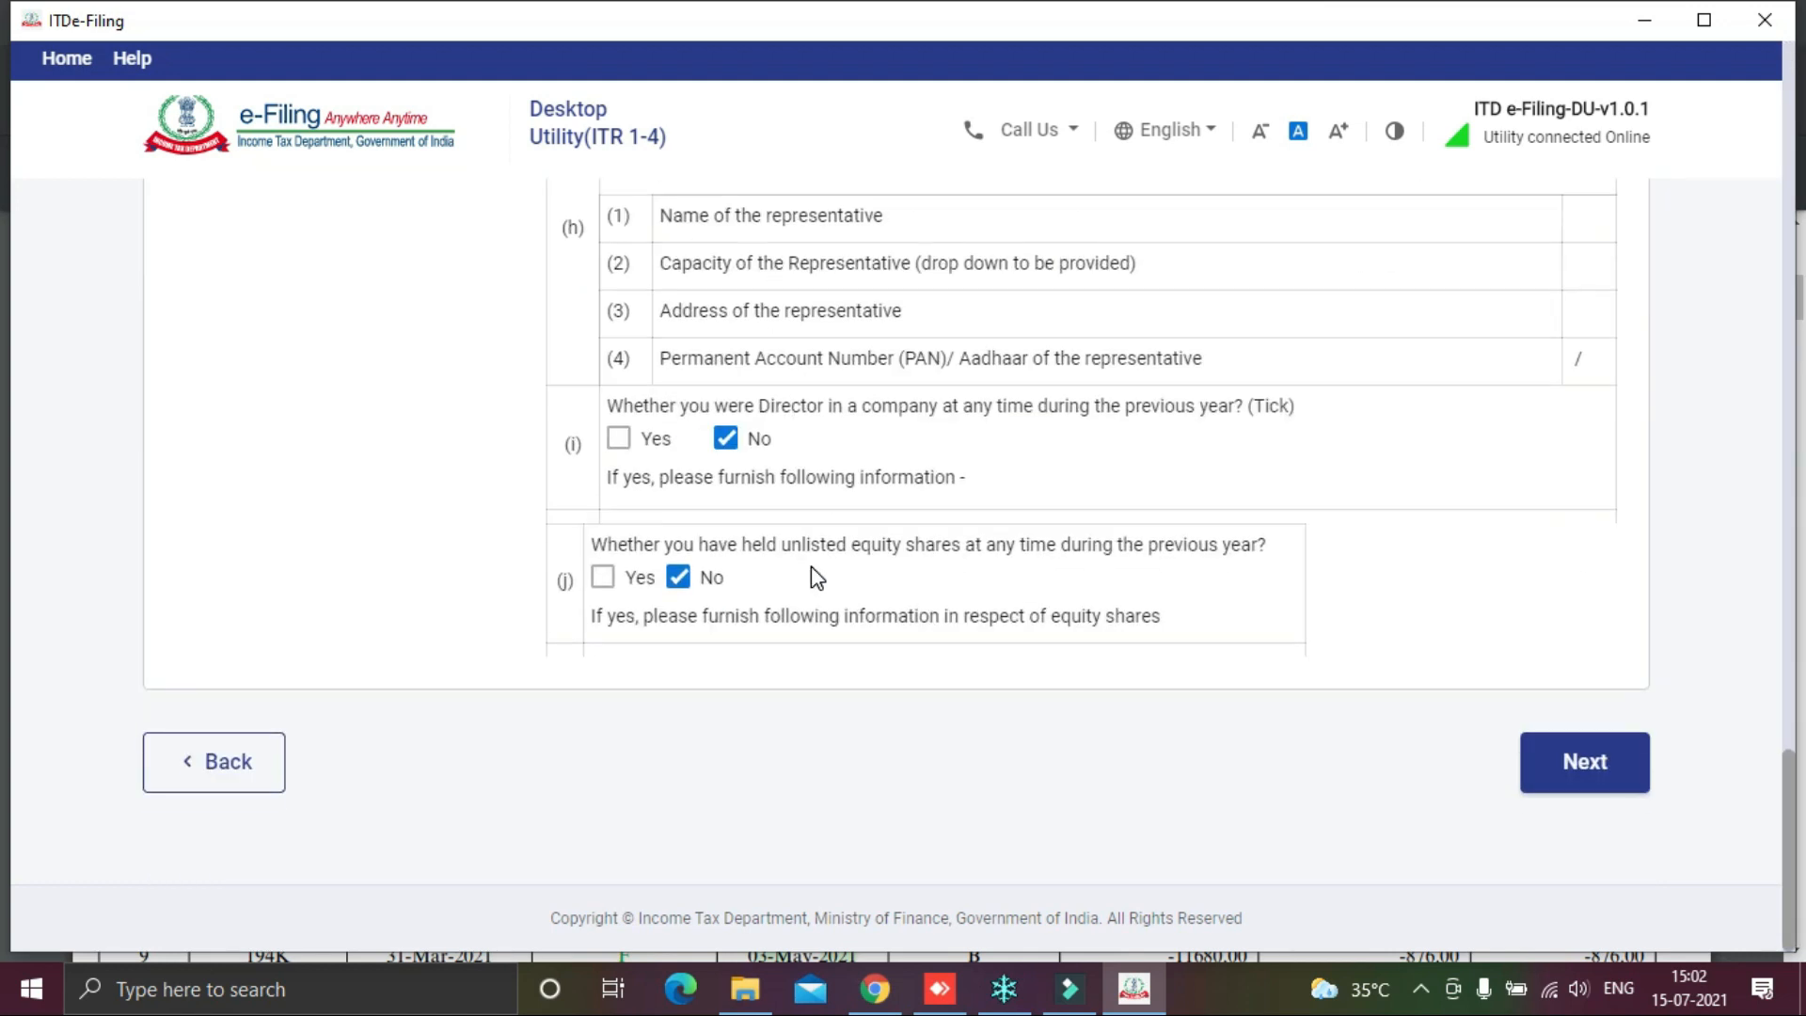
left_click(1628, 768)
scroll(1019, 595, "down", 6)
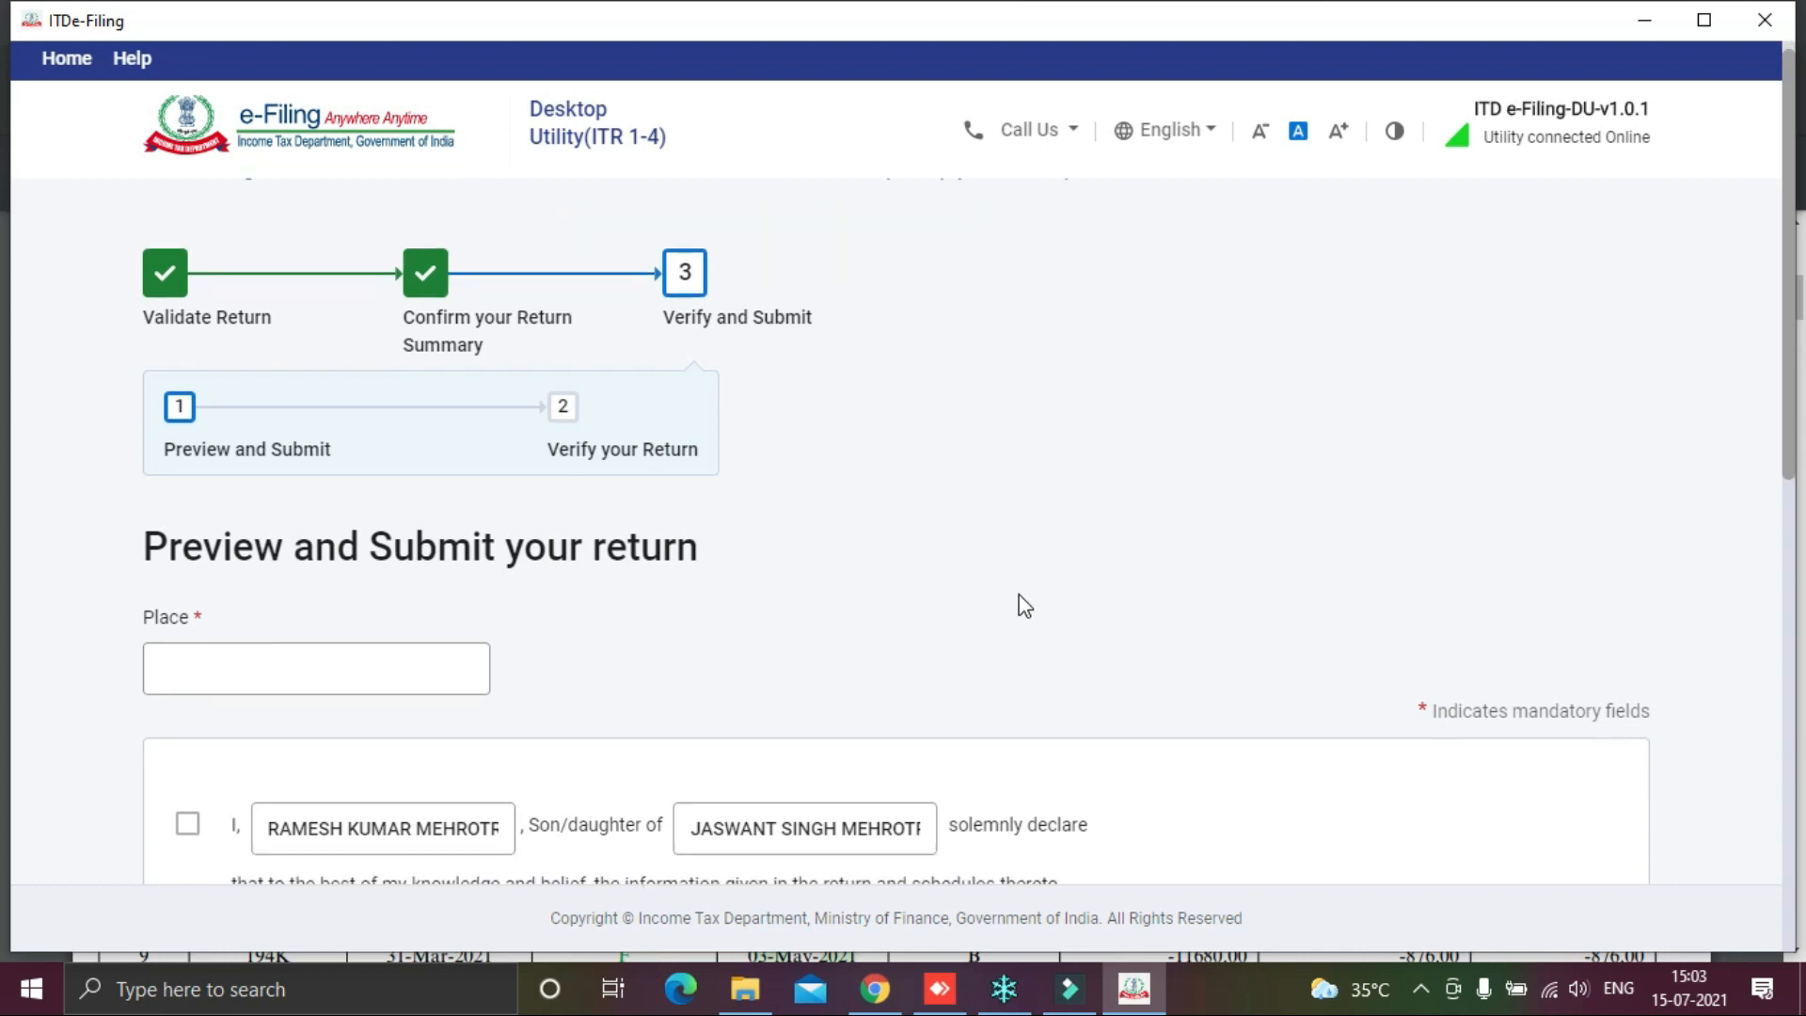
scroll(1019, 595, "down", 1)
left_click(188, 198)
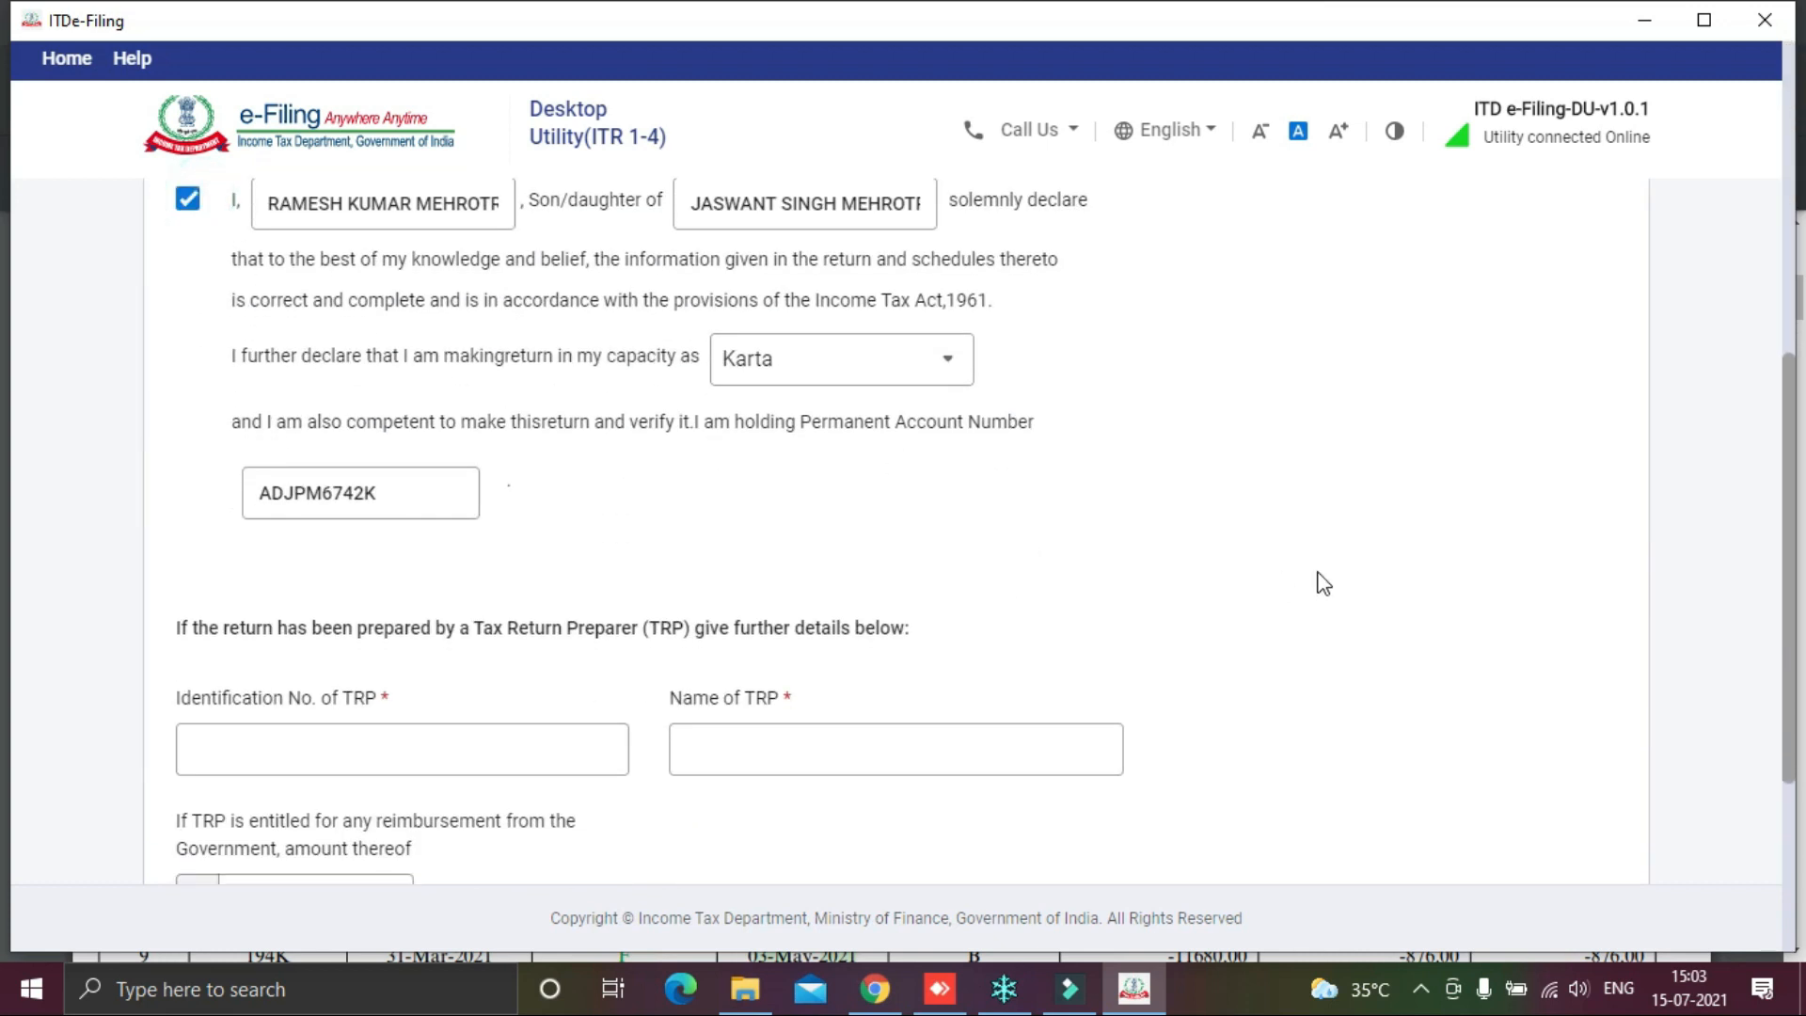
Step: Validate the ITR-2 return, which reports no errors found
scroll(1351, 584, "down", 3)
scroll(1261, 468, "up", 7)
scroll(1245, 516, "down", 7)
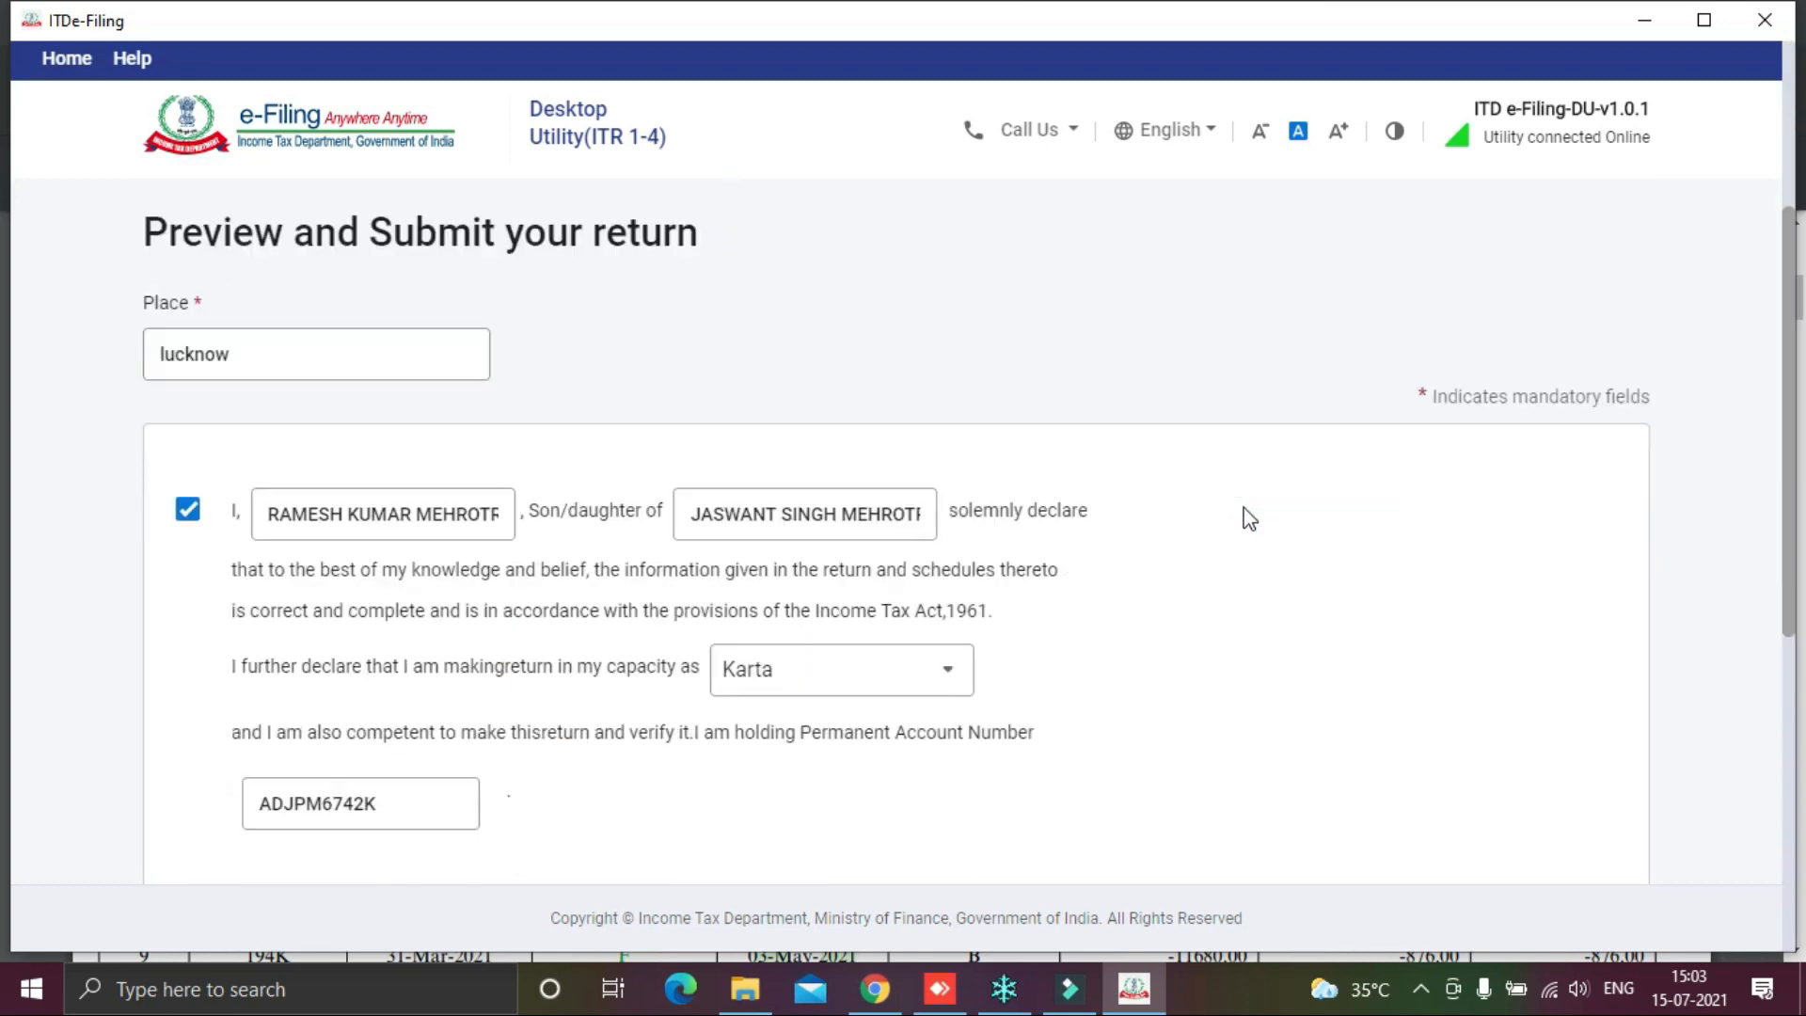
left_click(1555, 685)
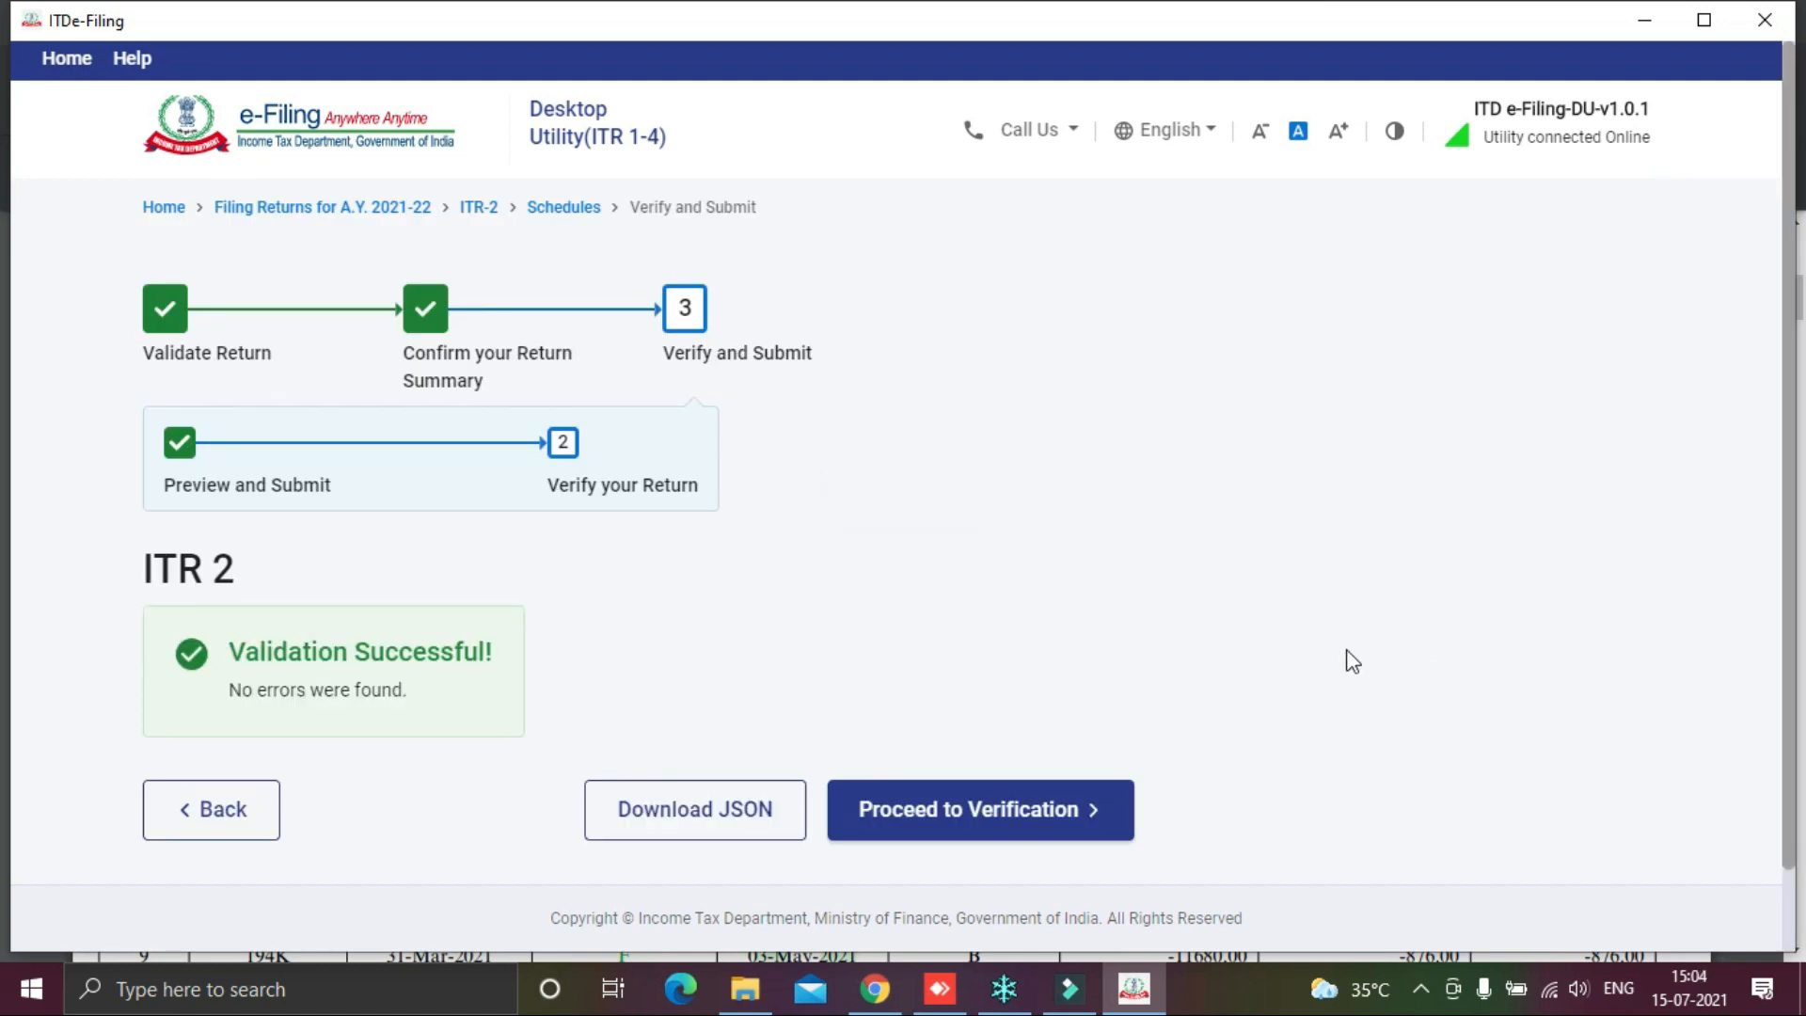
Step: Download the validated ITR-2 as JSON from the validation results screen
scroll(1285, 608, "down", 1)
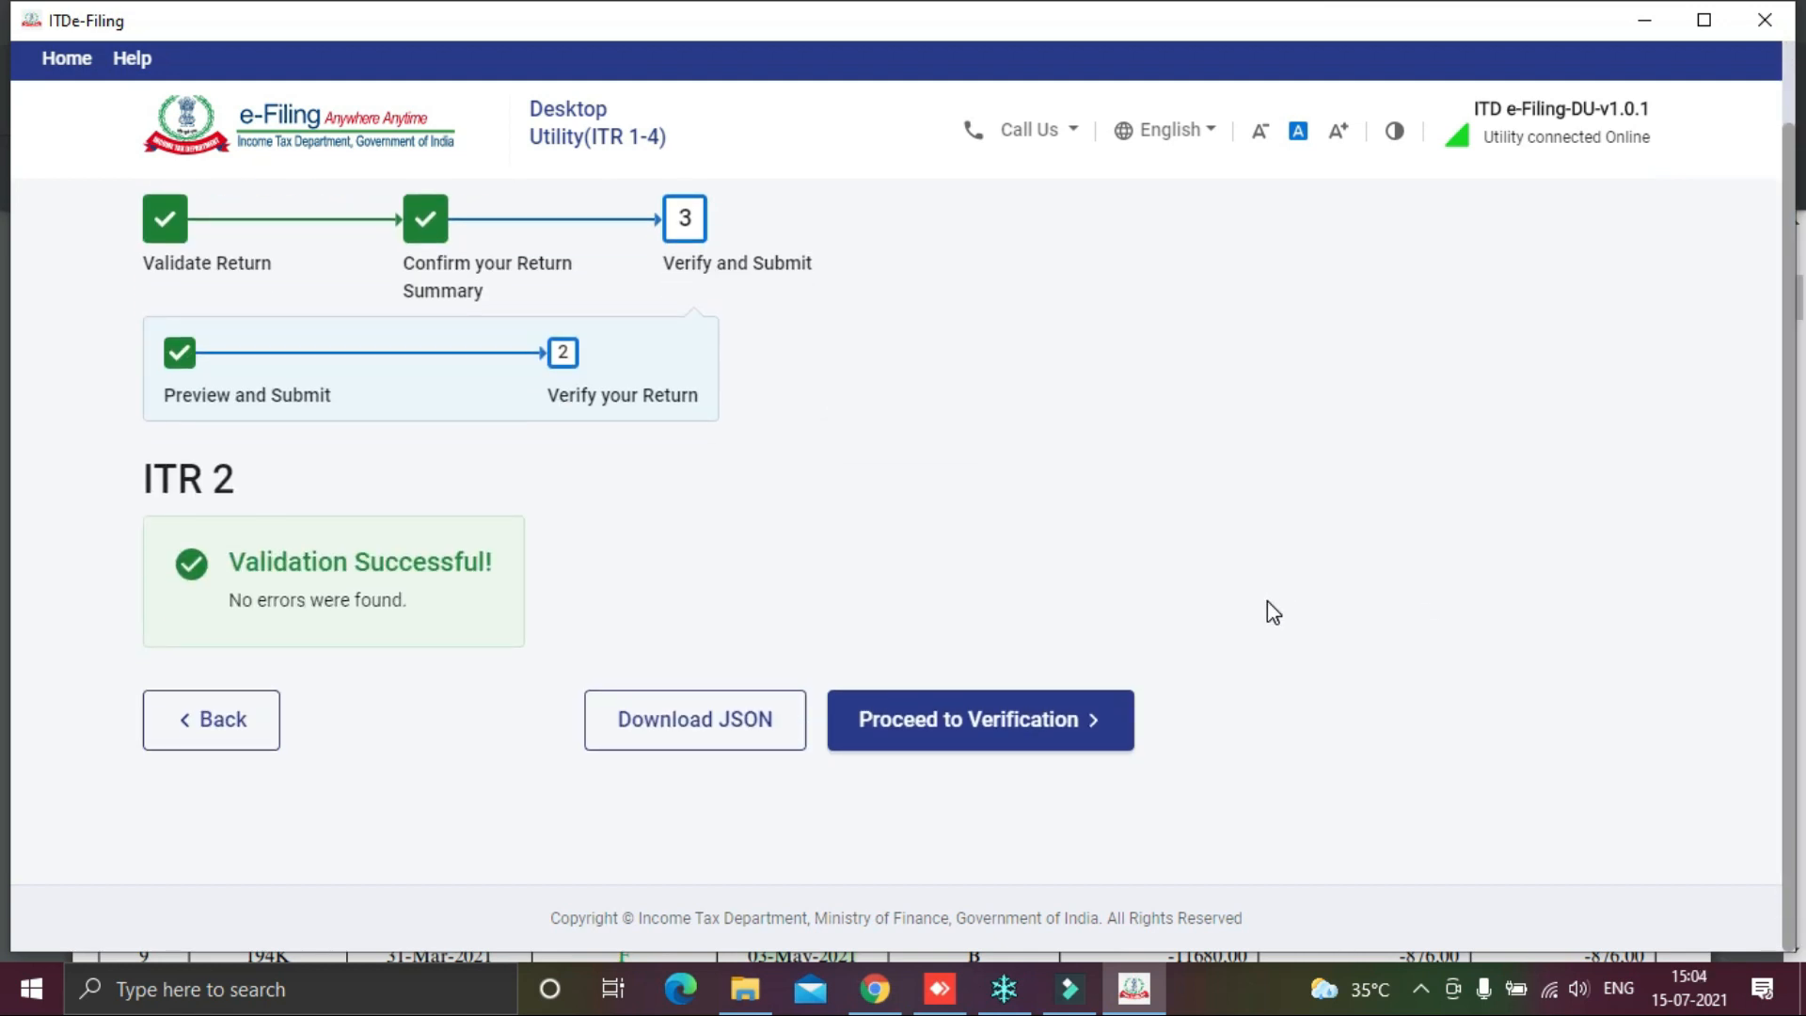
left_click(716, 739)
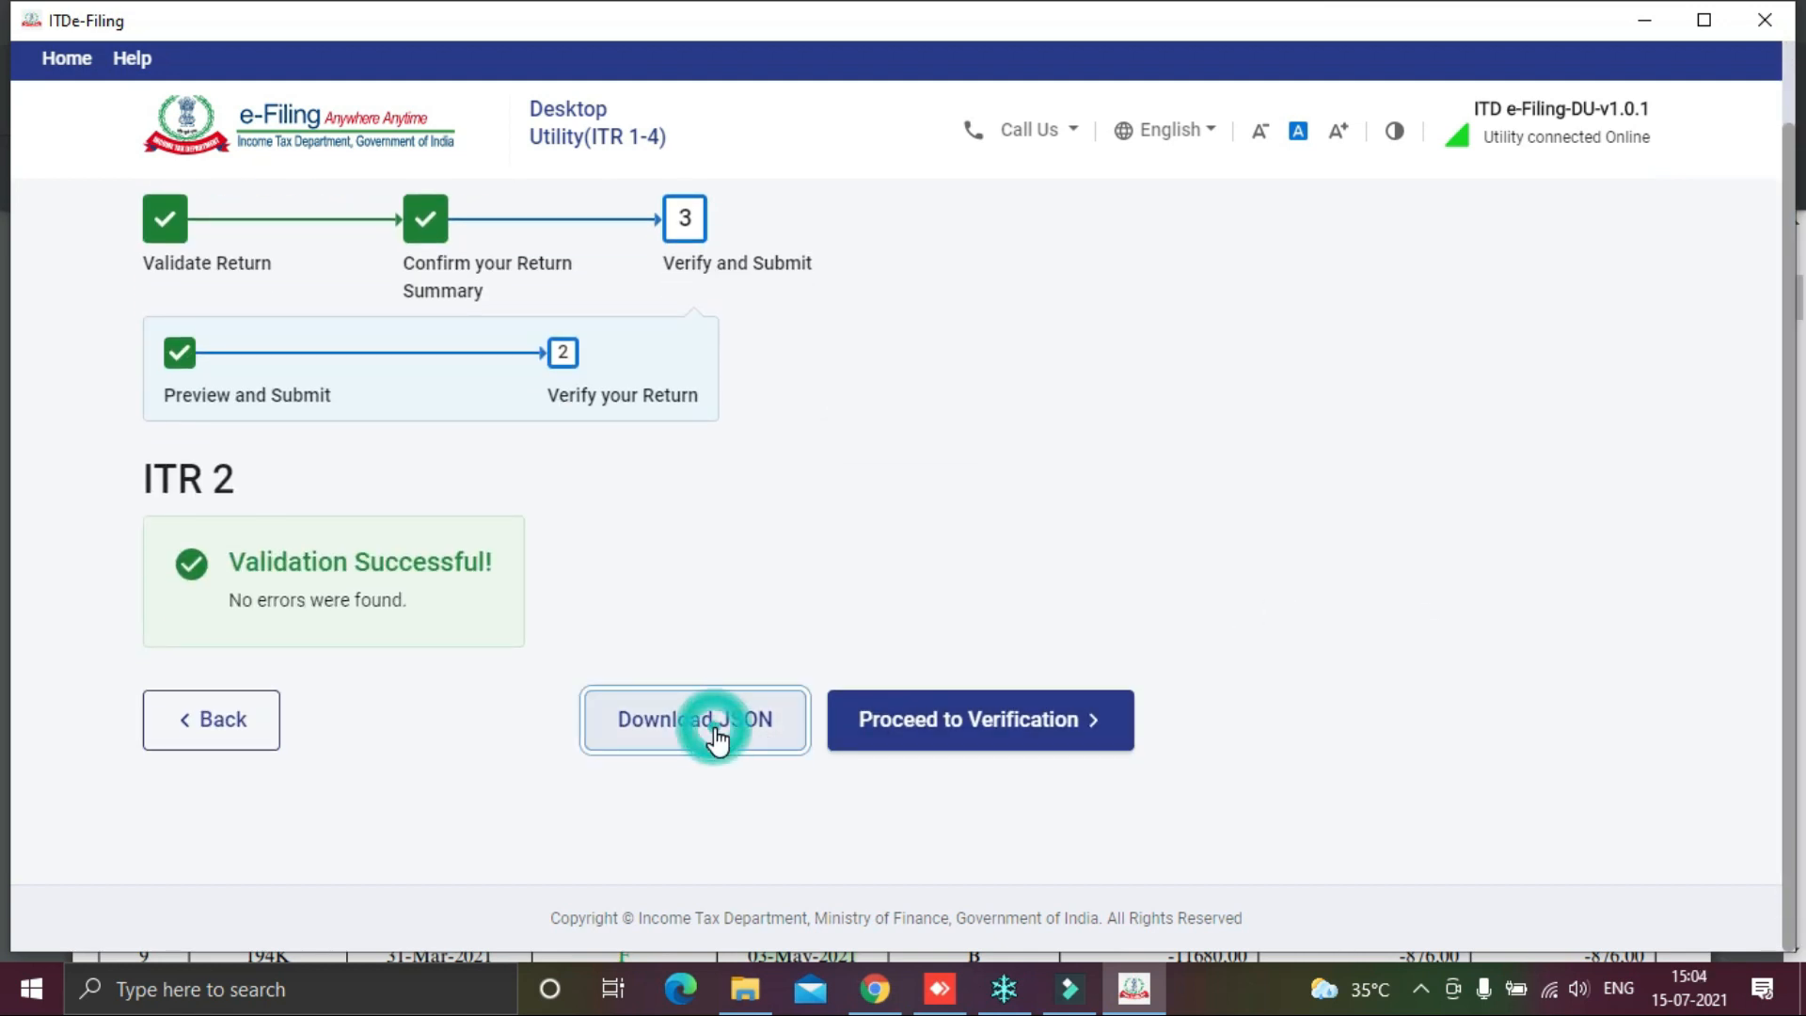